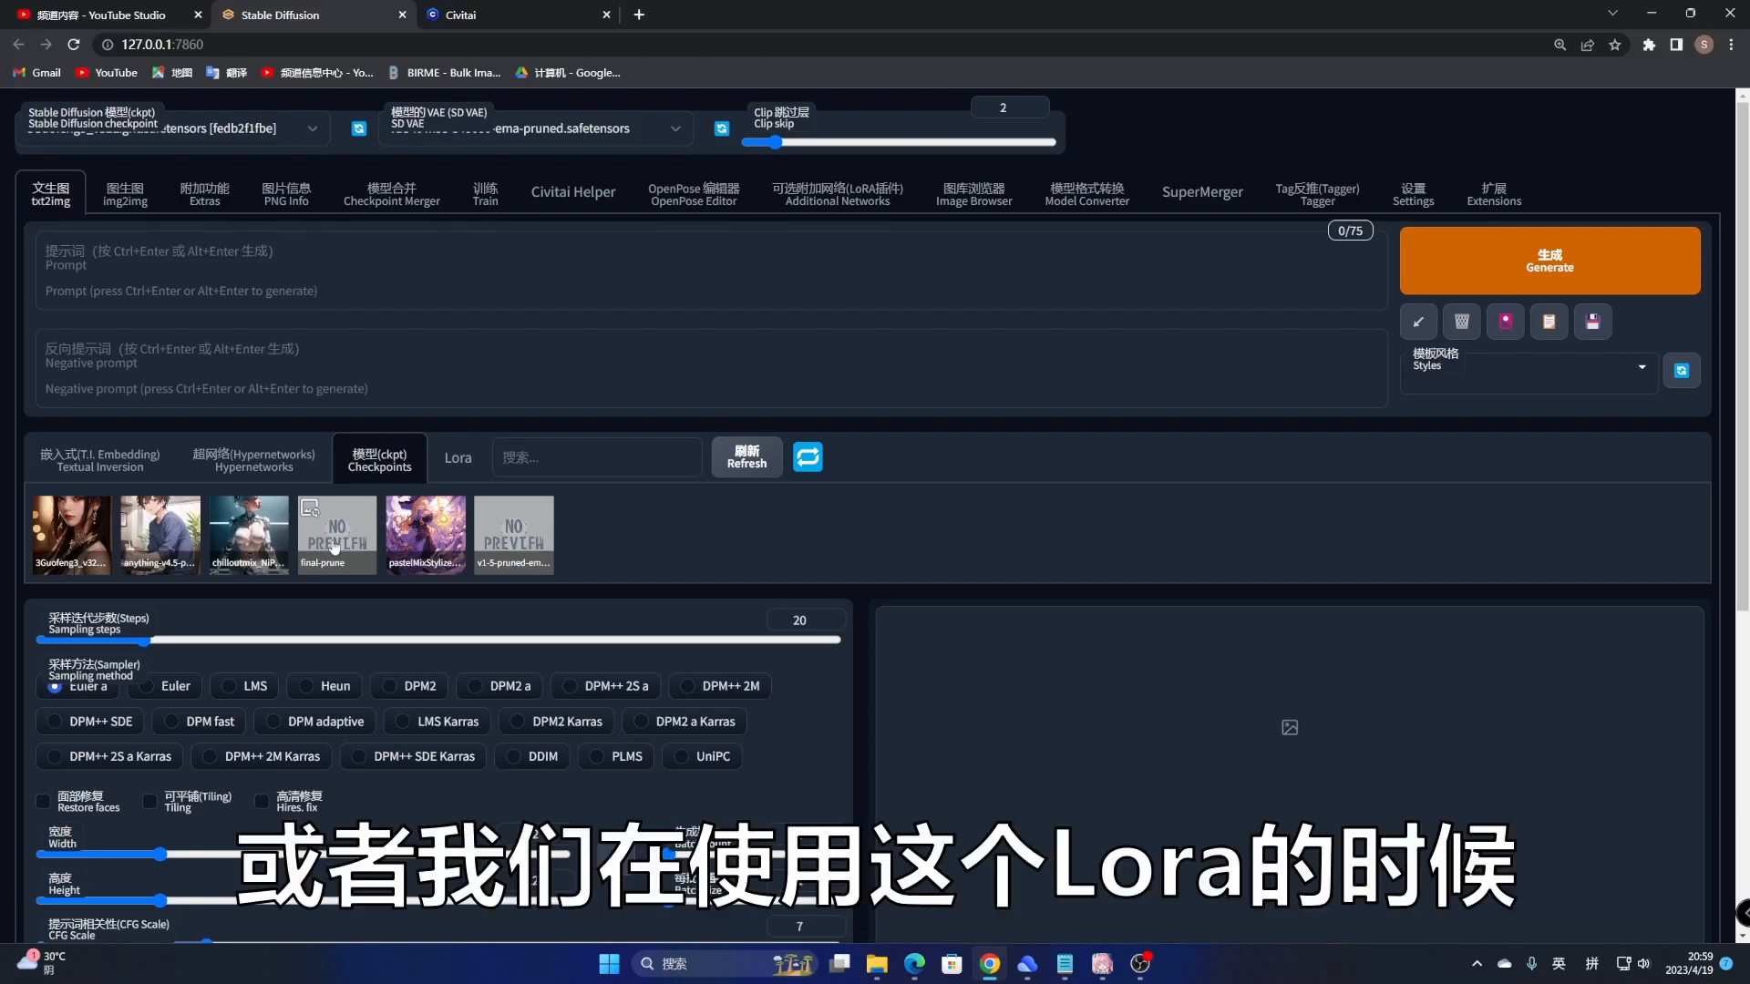
Step: Add the ganyuGenshinImpact_v20 Lora at weight 1 to the txt2img prompt, followed by a comma
left_click(454, 463)
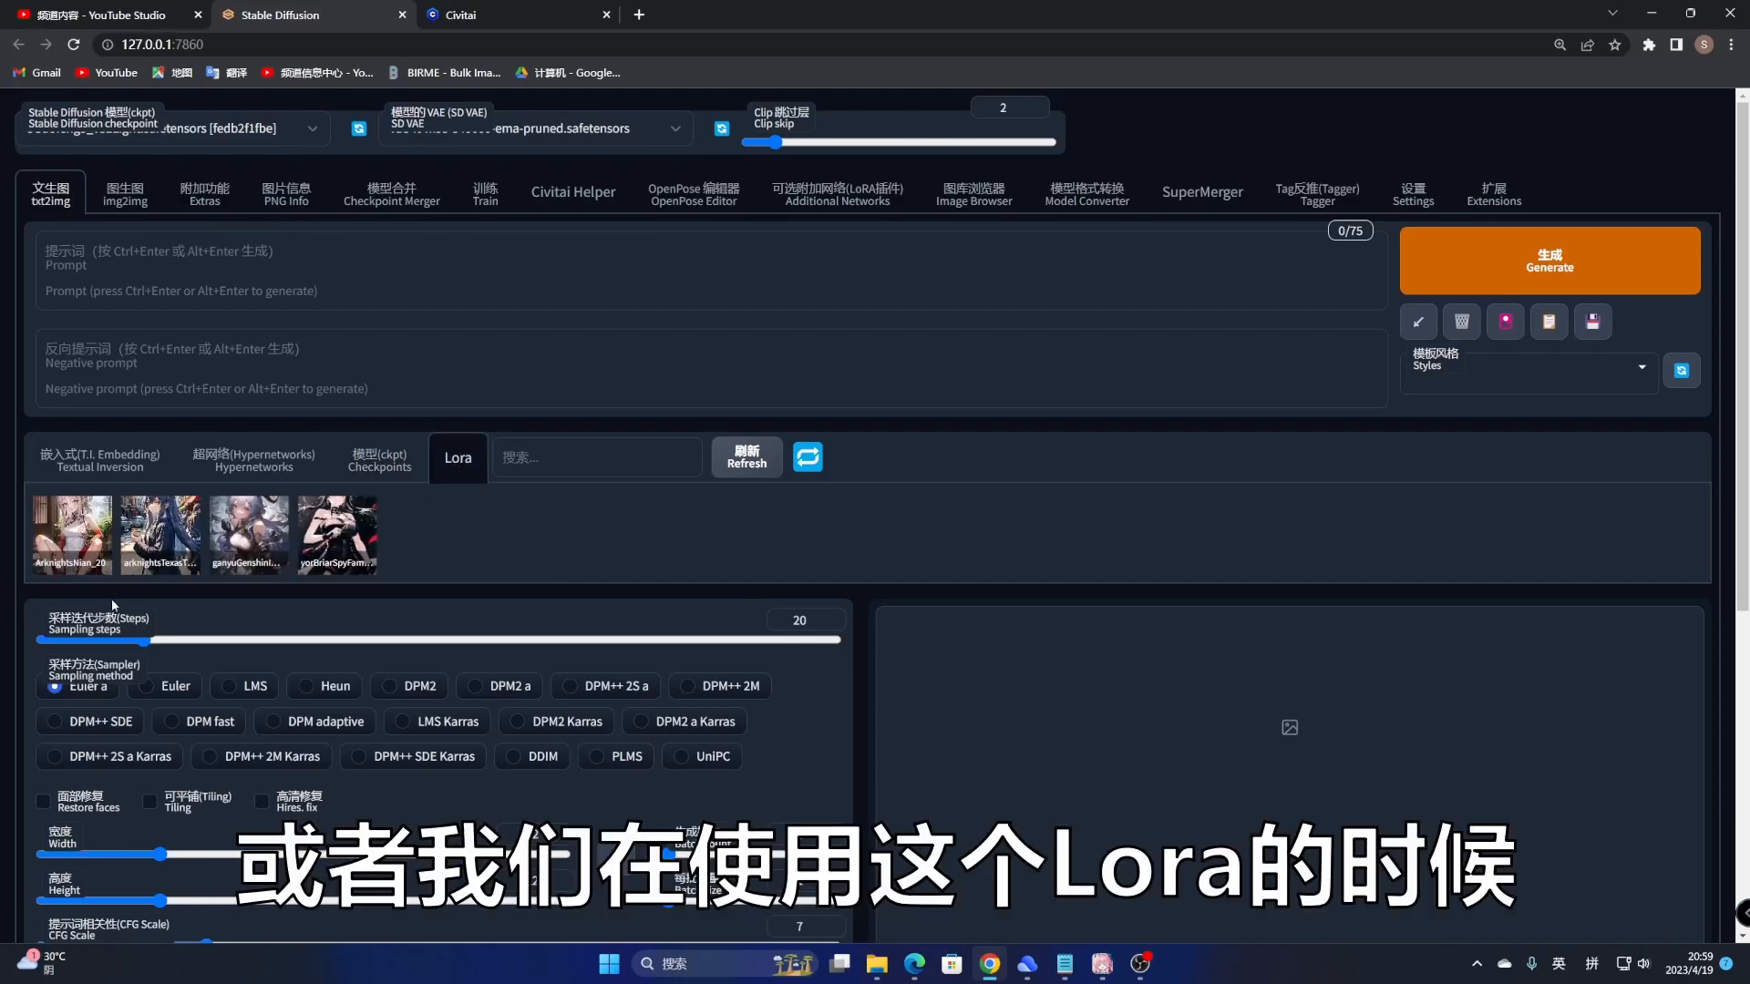
left_click(242, 547)
left_click(252, 248)
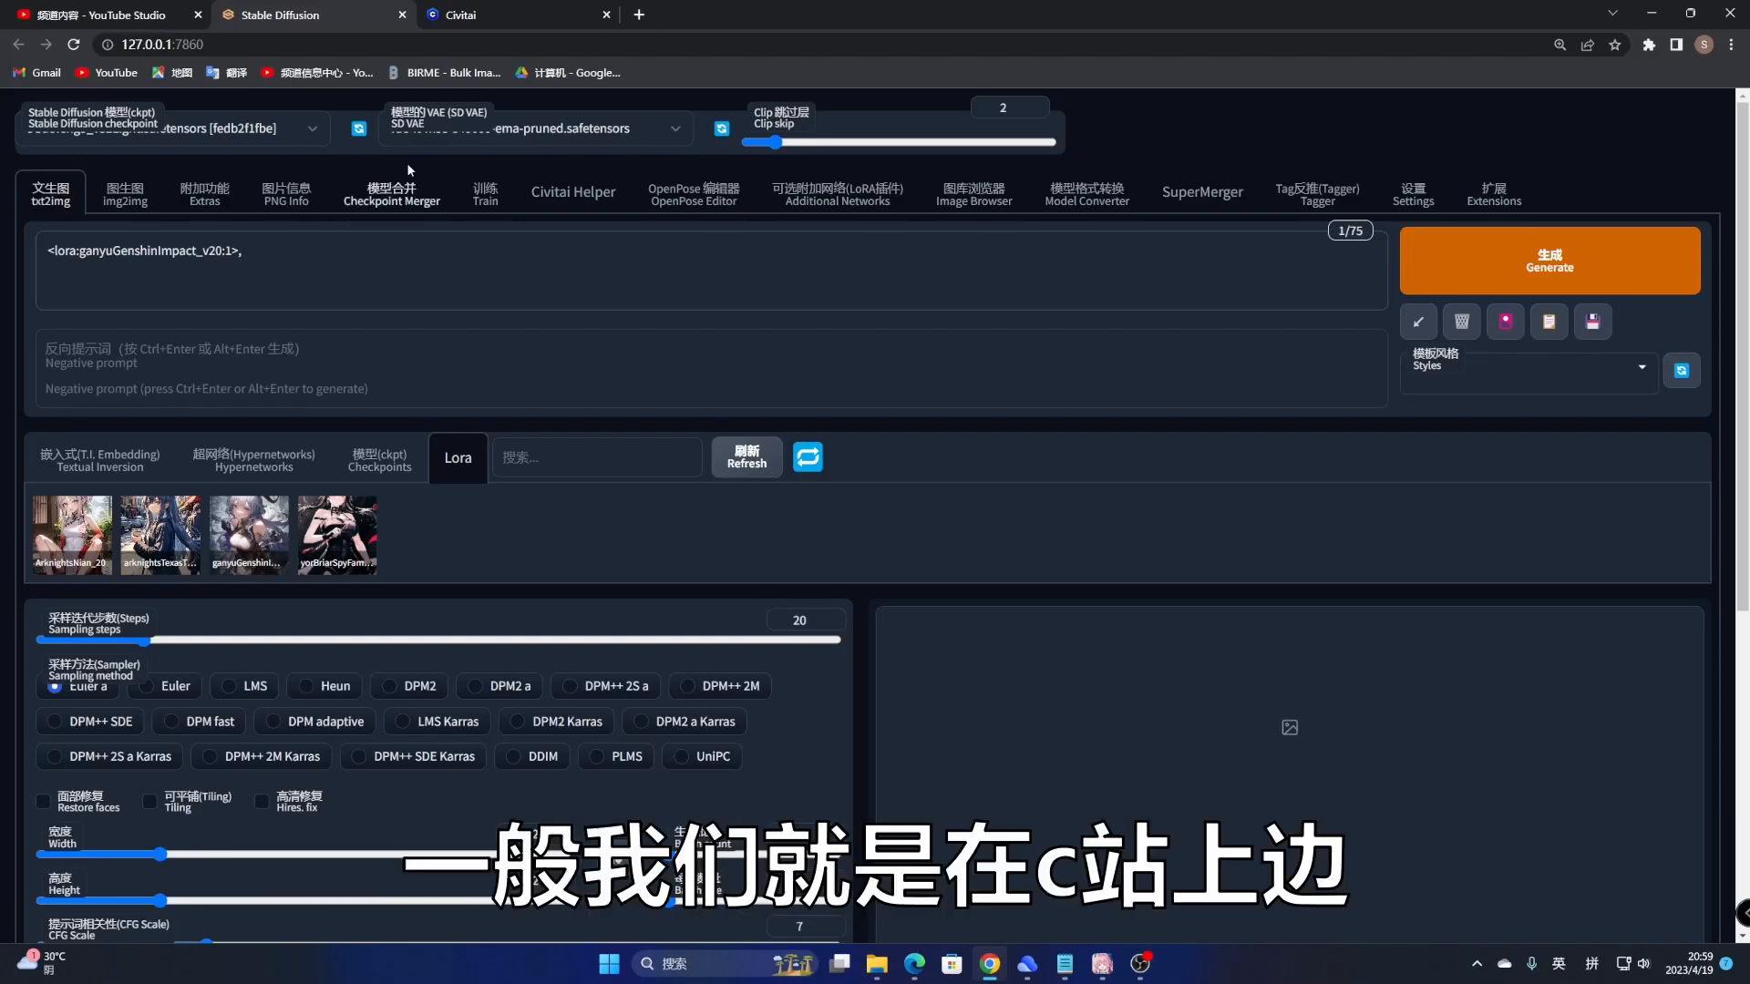
Step: Switch to Civitai, search the models for ganyu and open the "Ganyu | Genshin Impact" Lora page
left_click(486, 13)
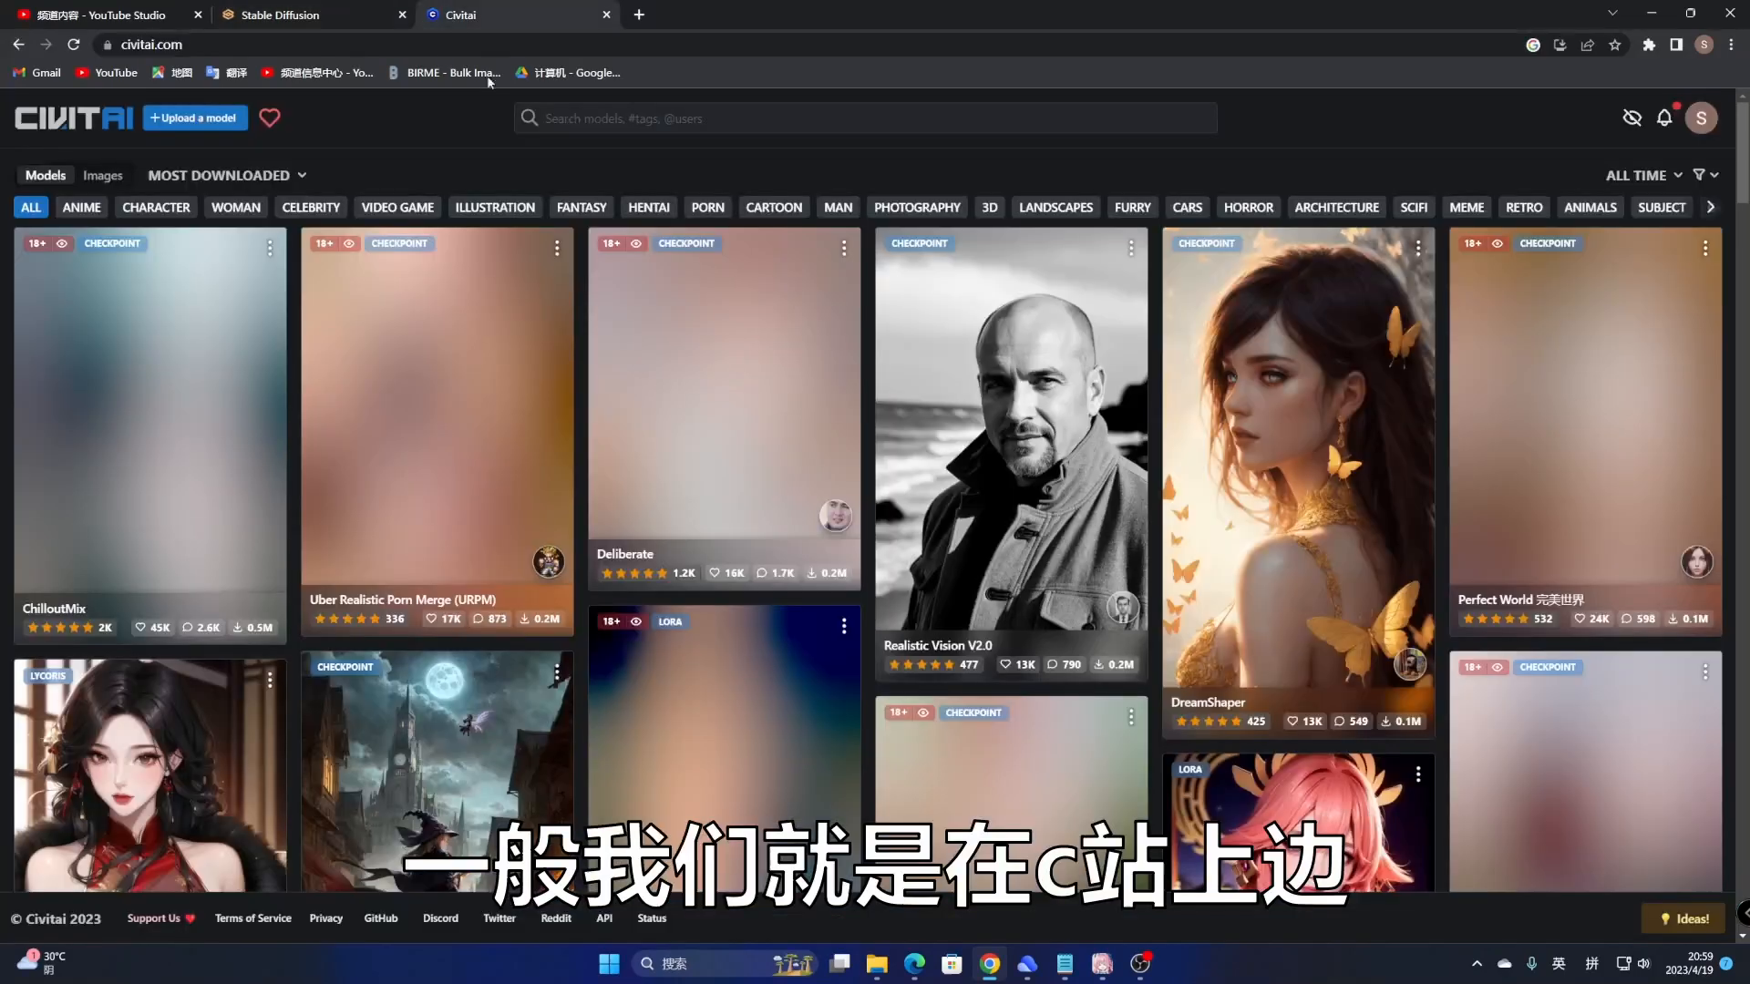
left_click(585, 118)
type("ganyu")
key("Return")
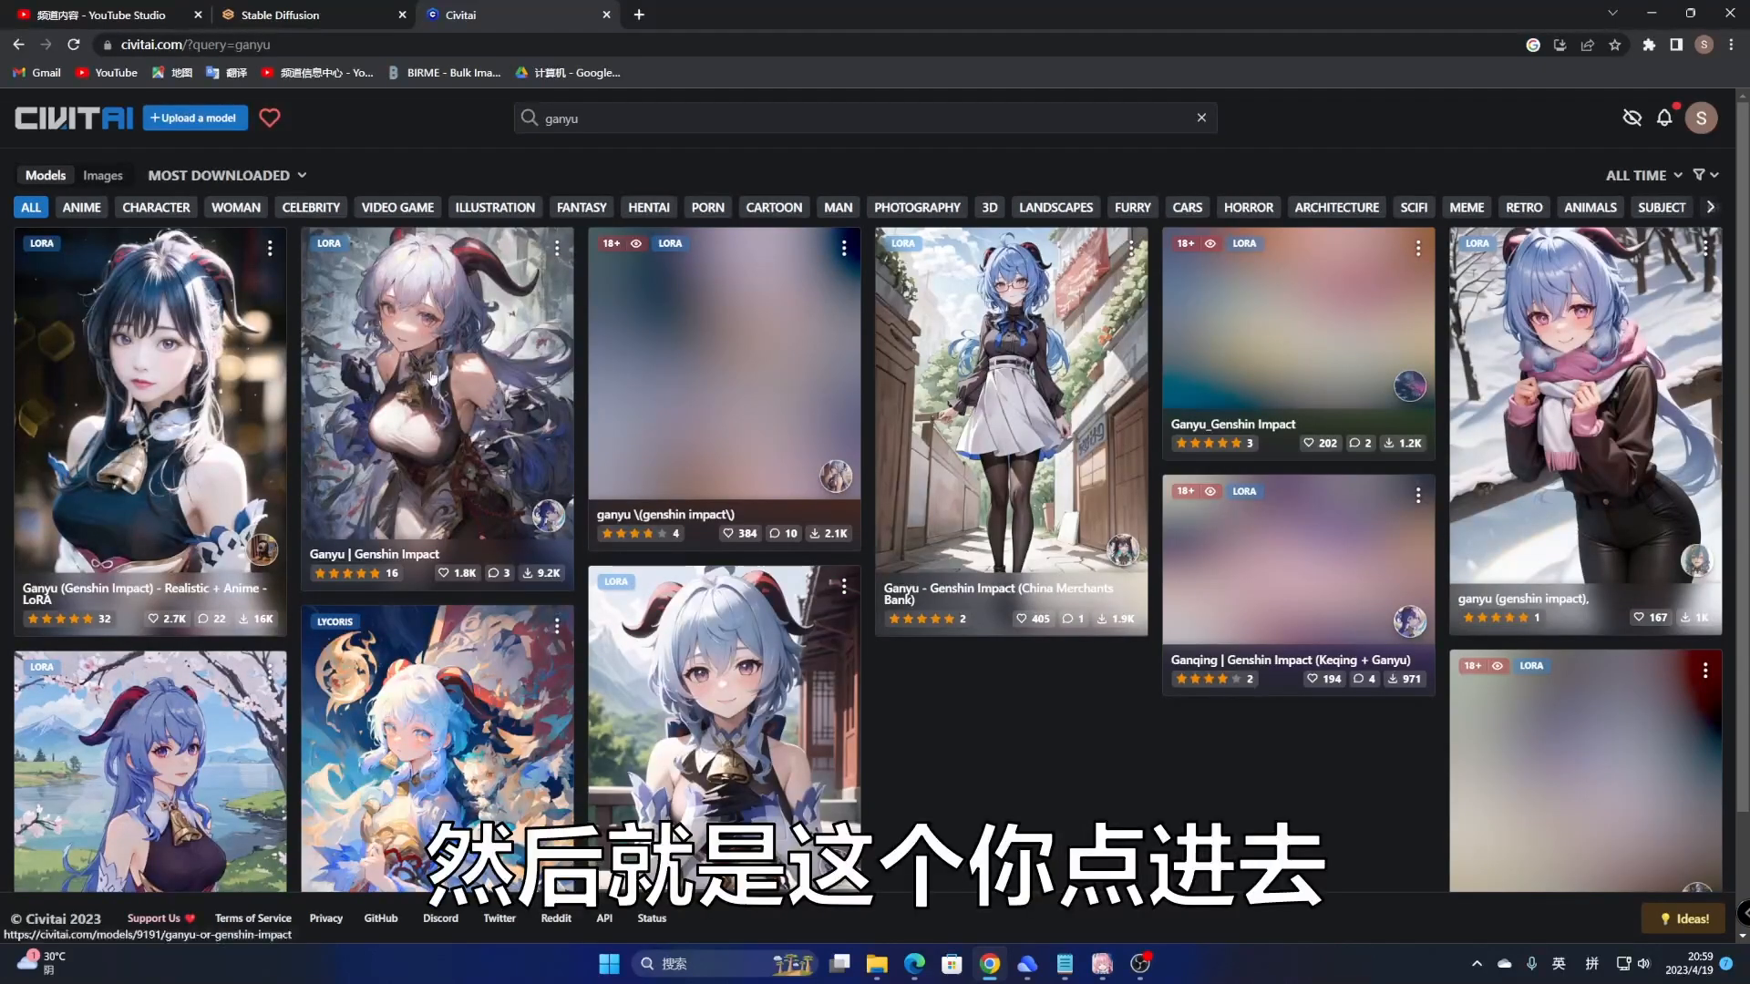
left_click(432, 378)
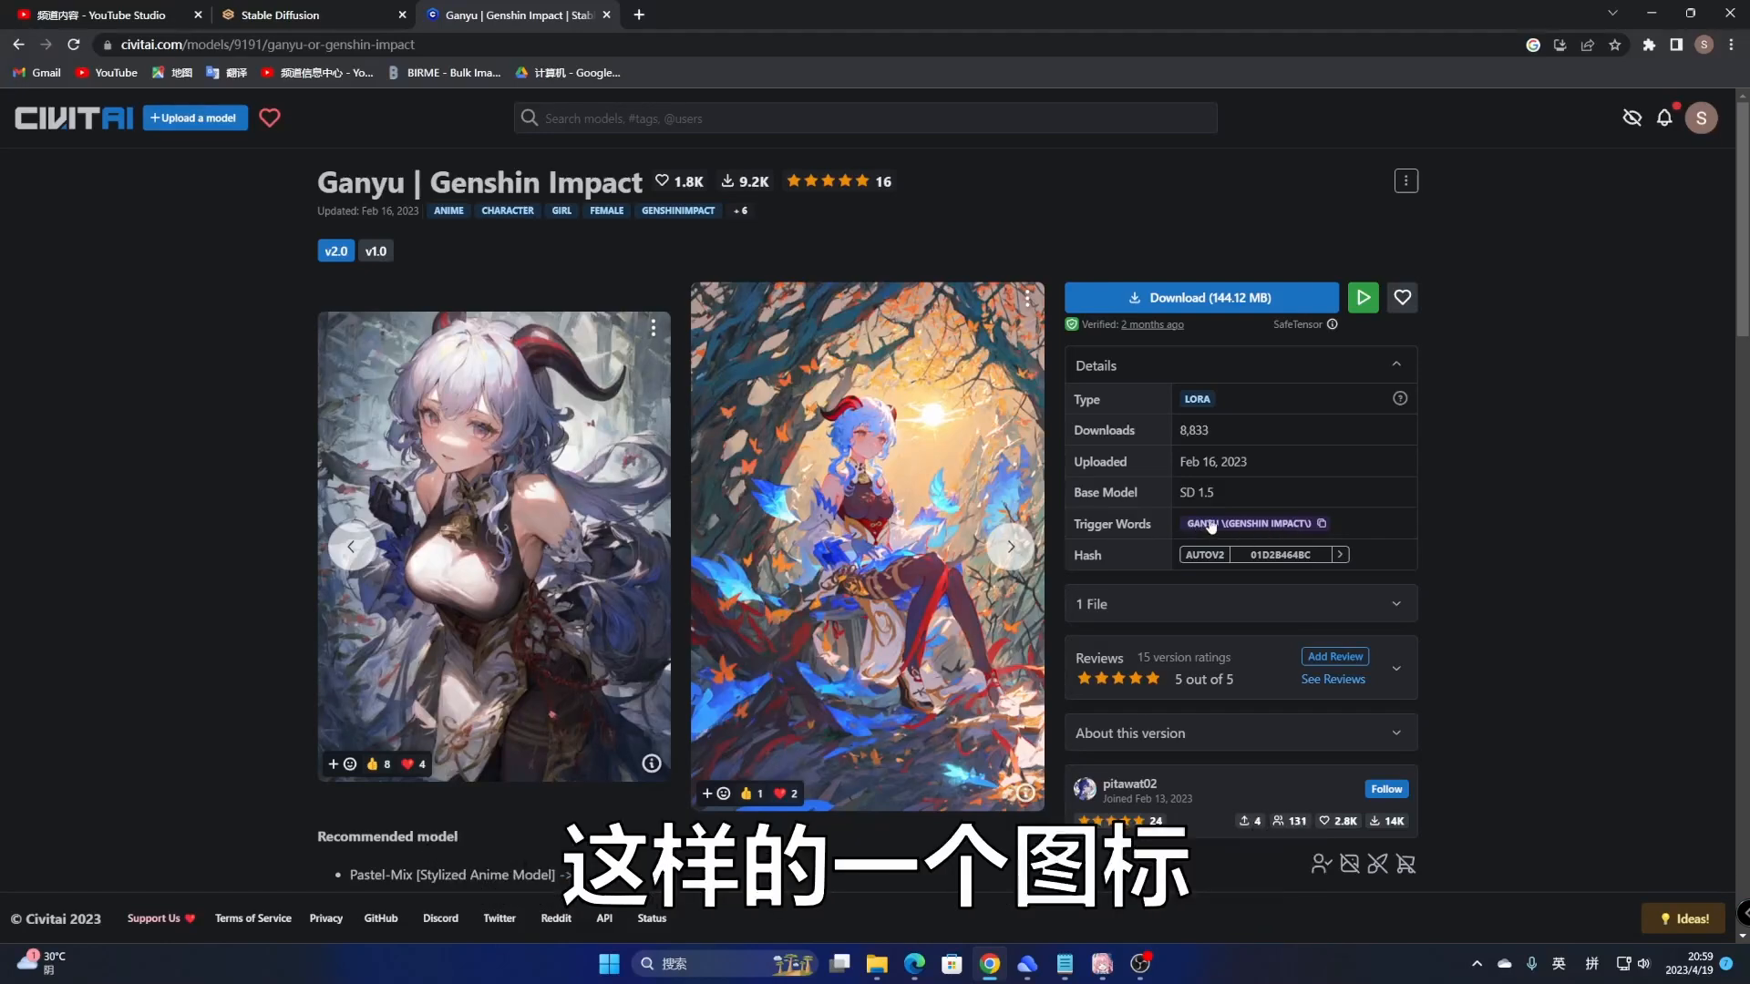
Step: Copy the Lora's trigger words from Civitai and paste them after the Lora tag in the Stable Diffusion prompt
left_click(1323, 525)
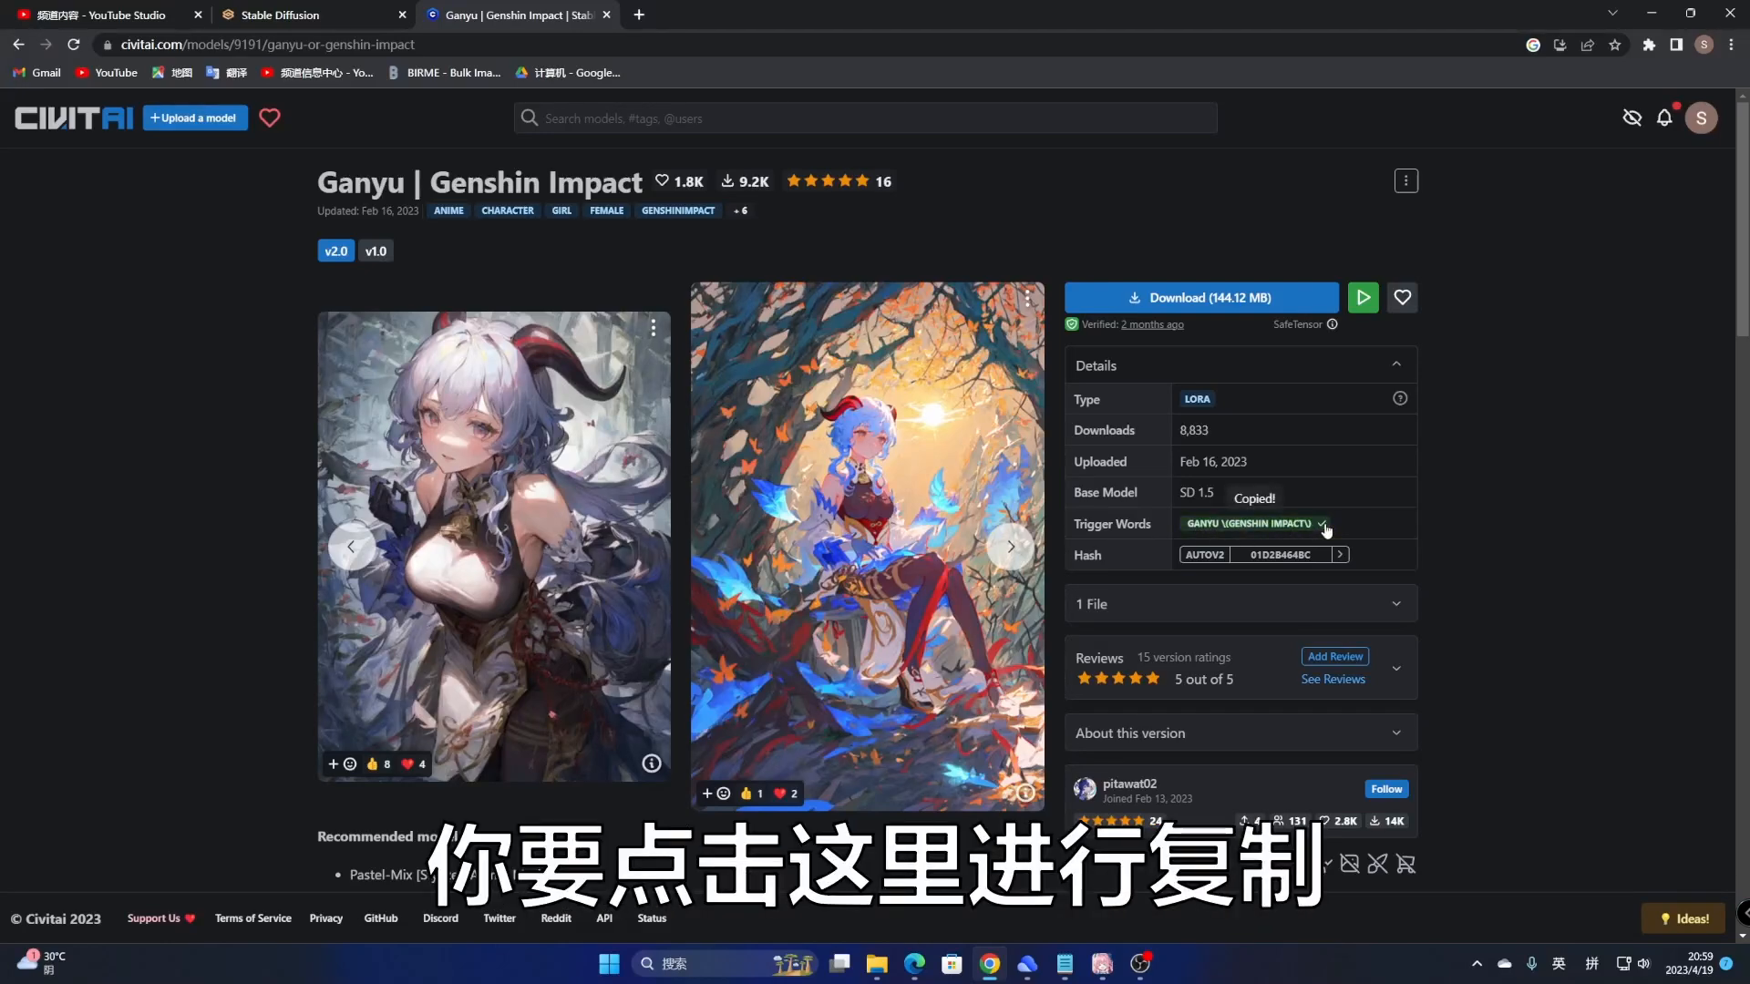
left_click(291, 12)
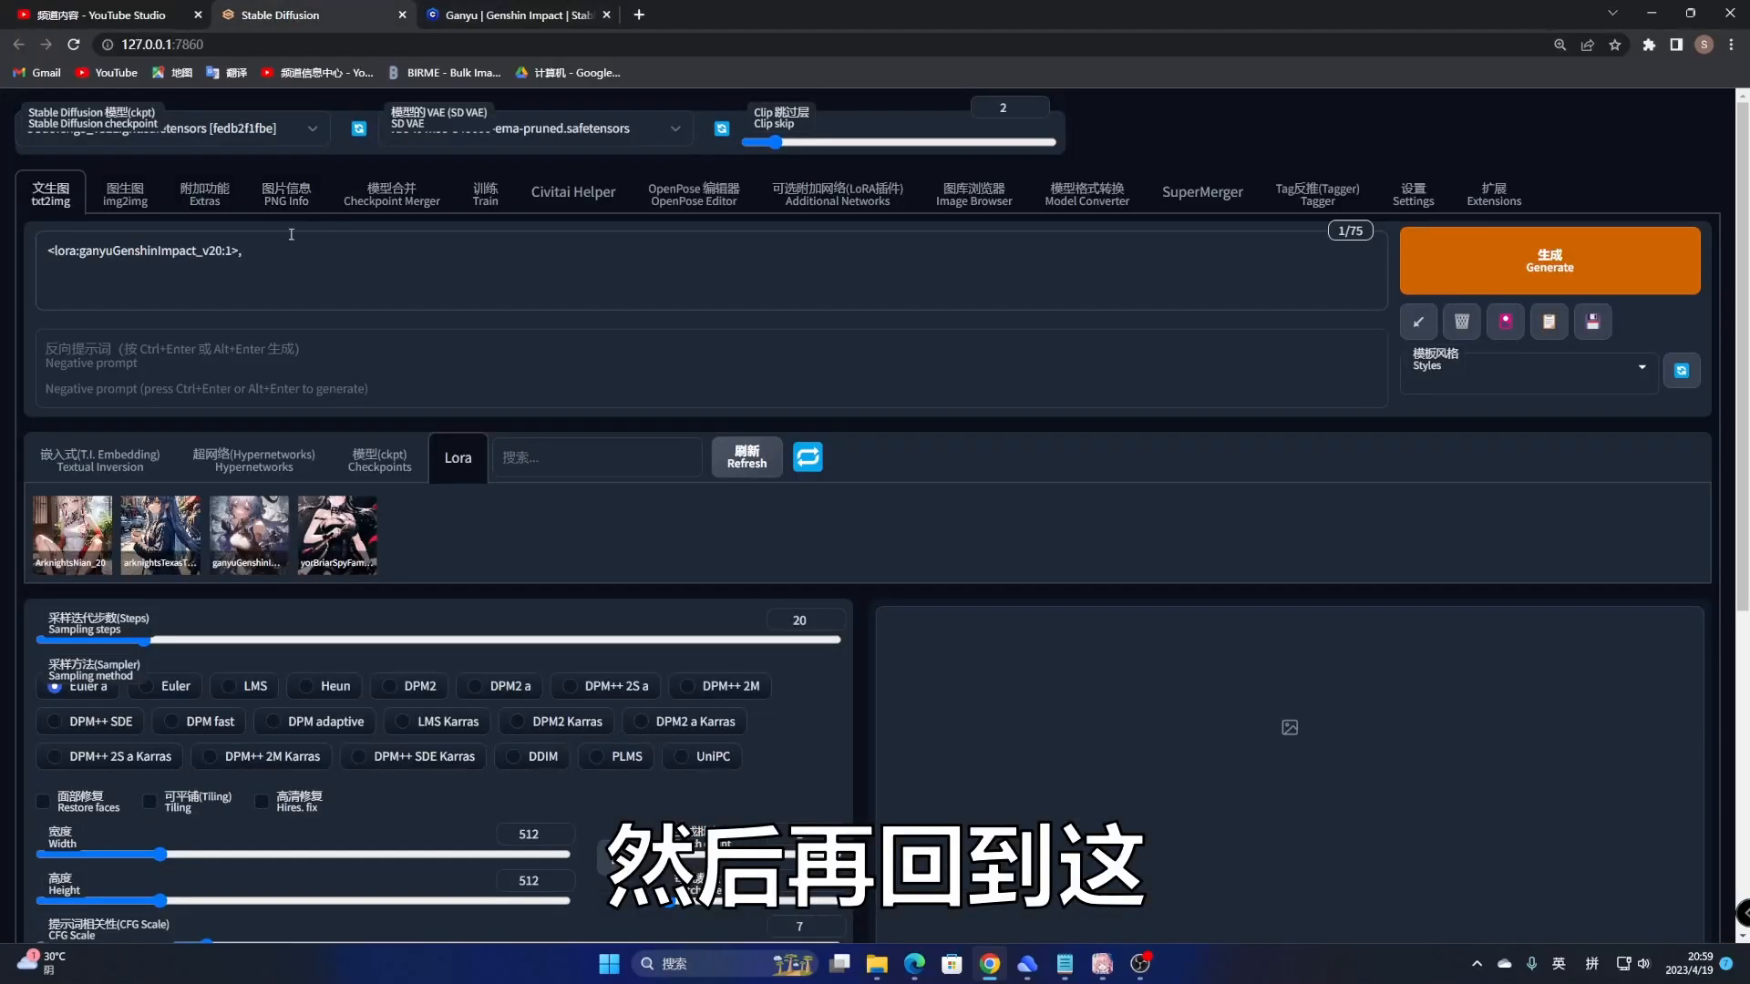
left_click(286, 264)
key("ctrl+v")
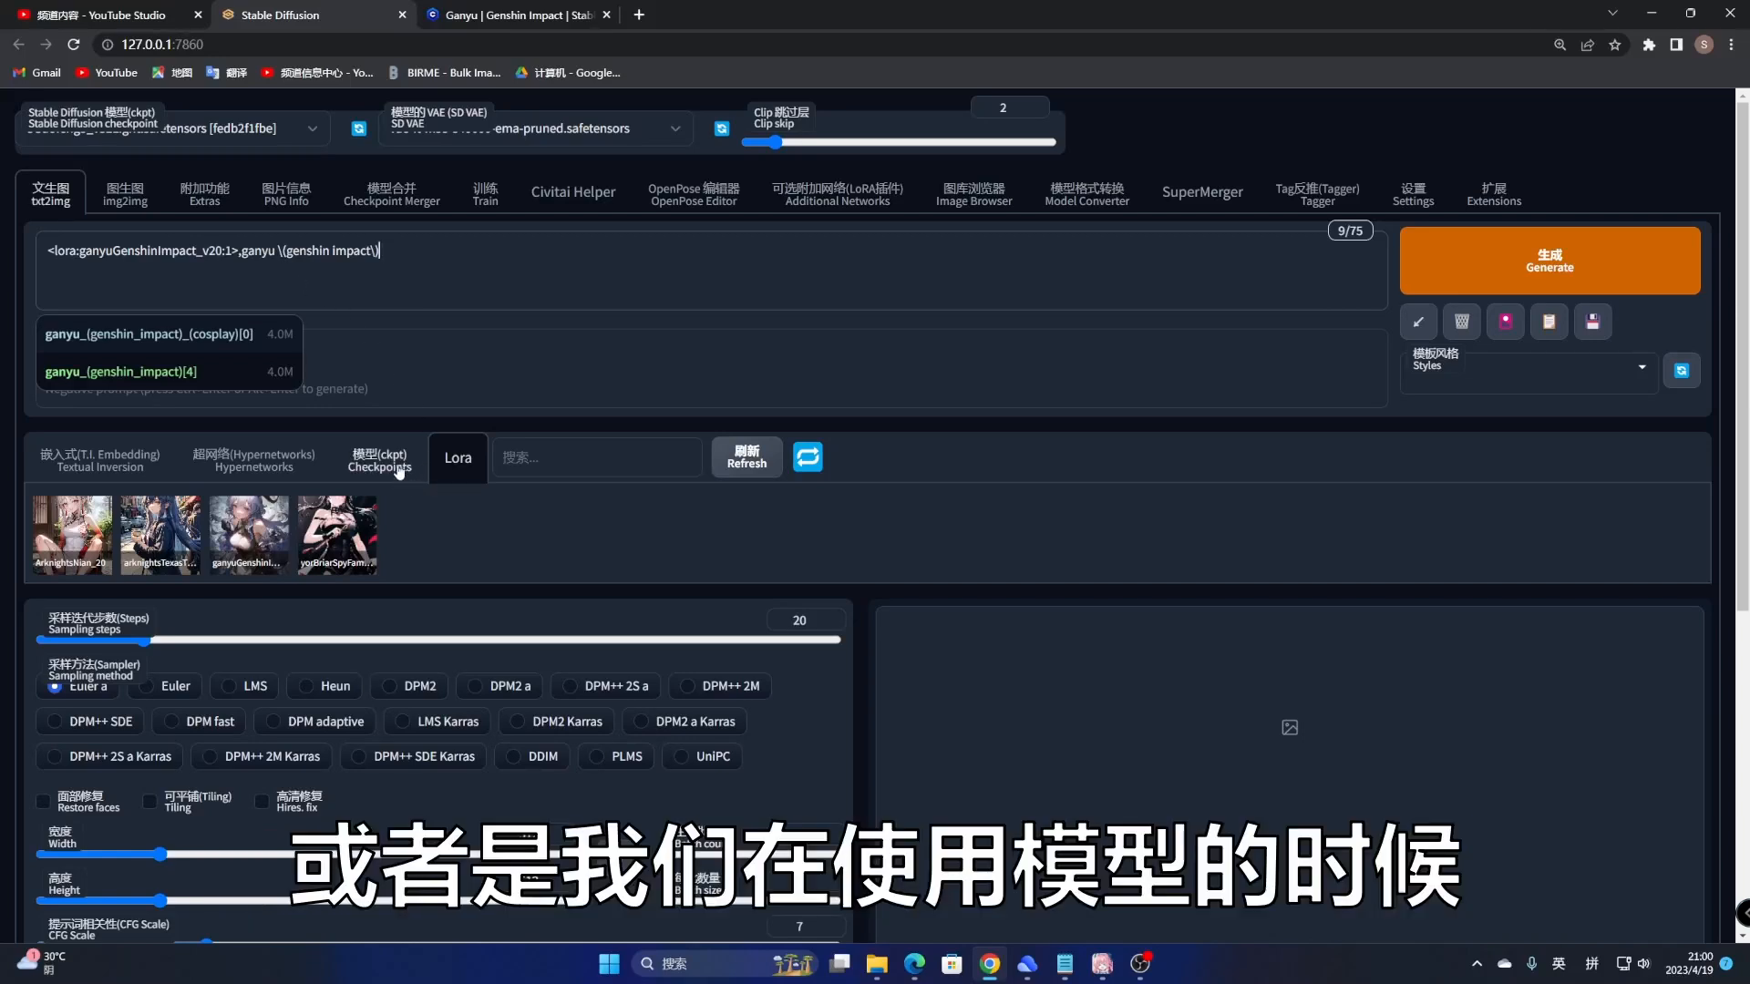
Step: Look through the installed checkpoints and Loras, and compare versions v1.0 and v2.0 of the Ganyu Lora on Civitai
left_click(396, 465)
left_click(463, 463)
left_click(381, 466)
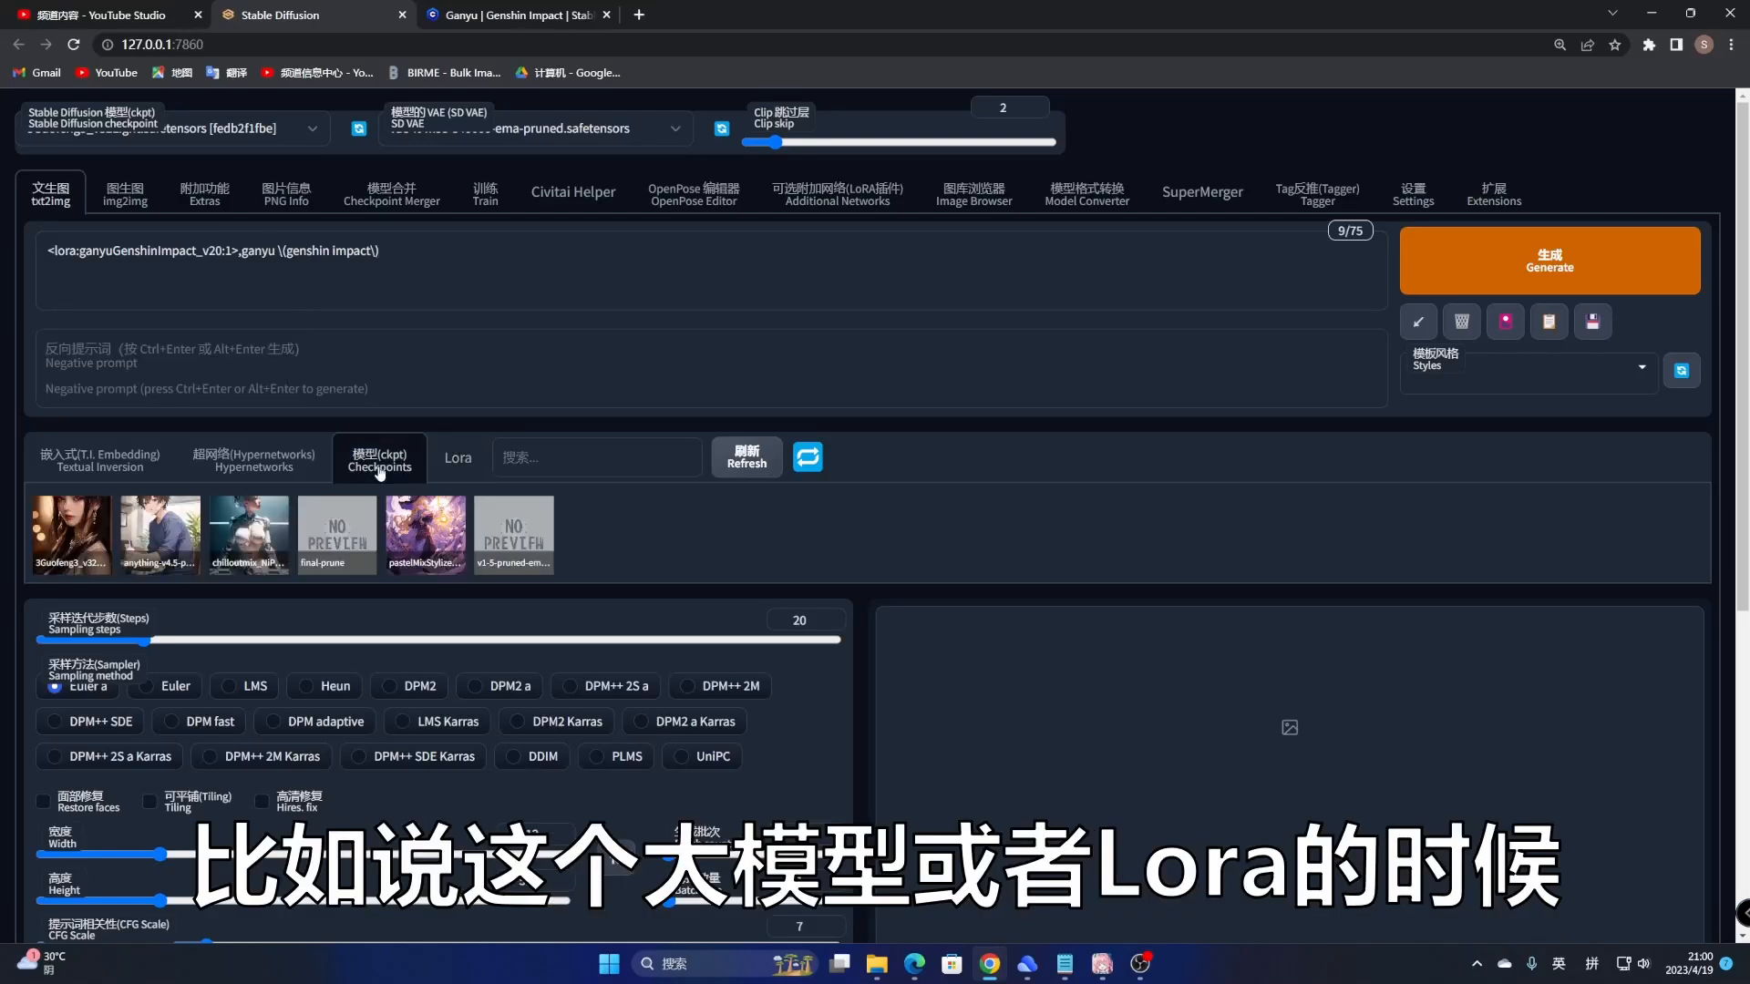
left_click(456, 465)
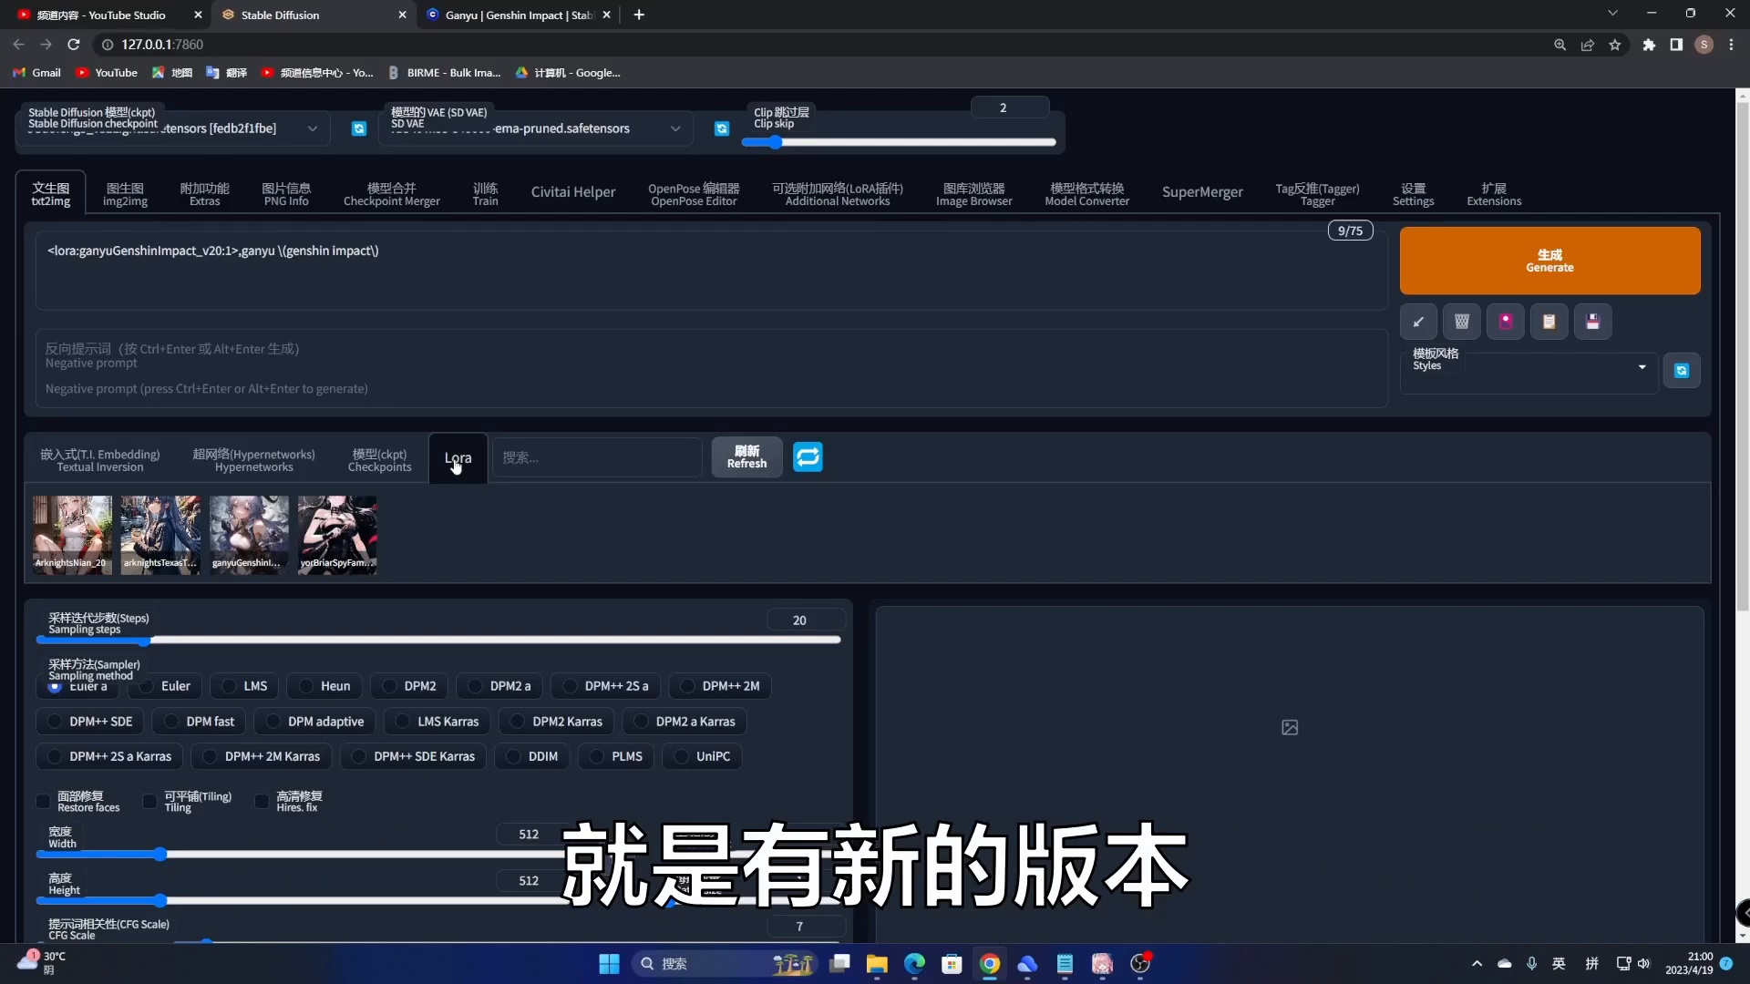
left_click(510, 15)
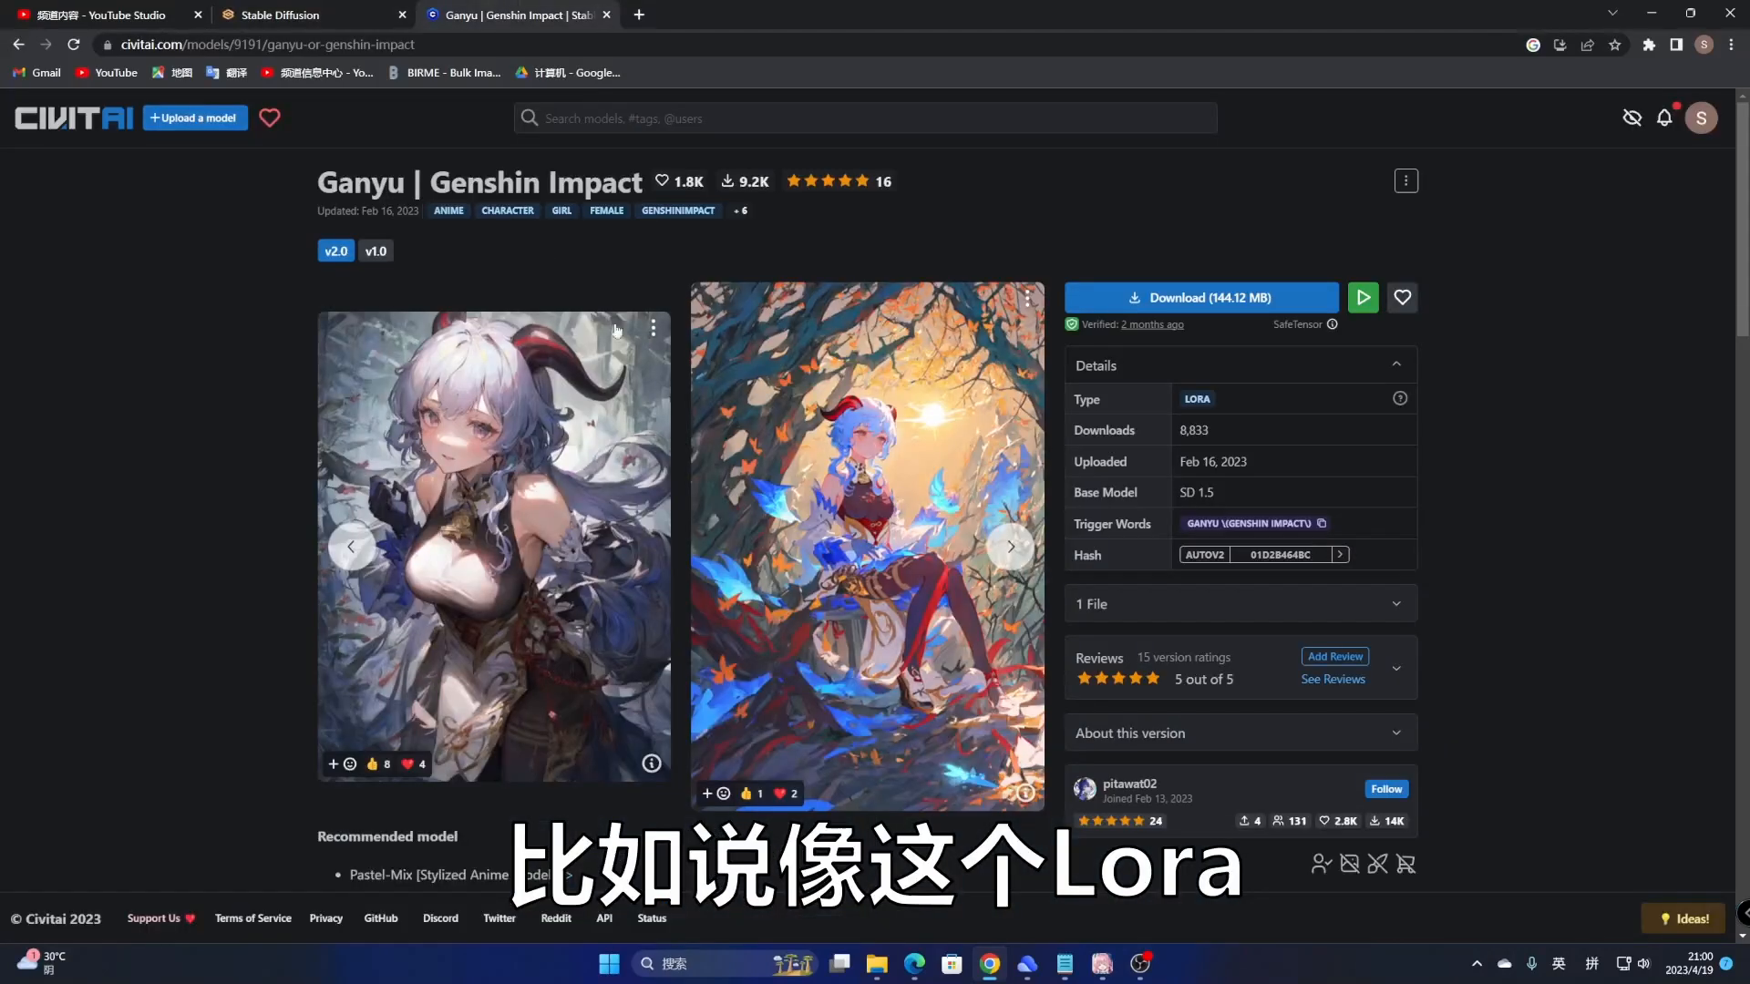
left_click(377, 252)
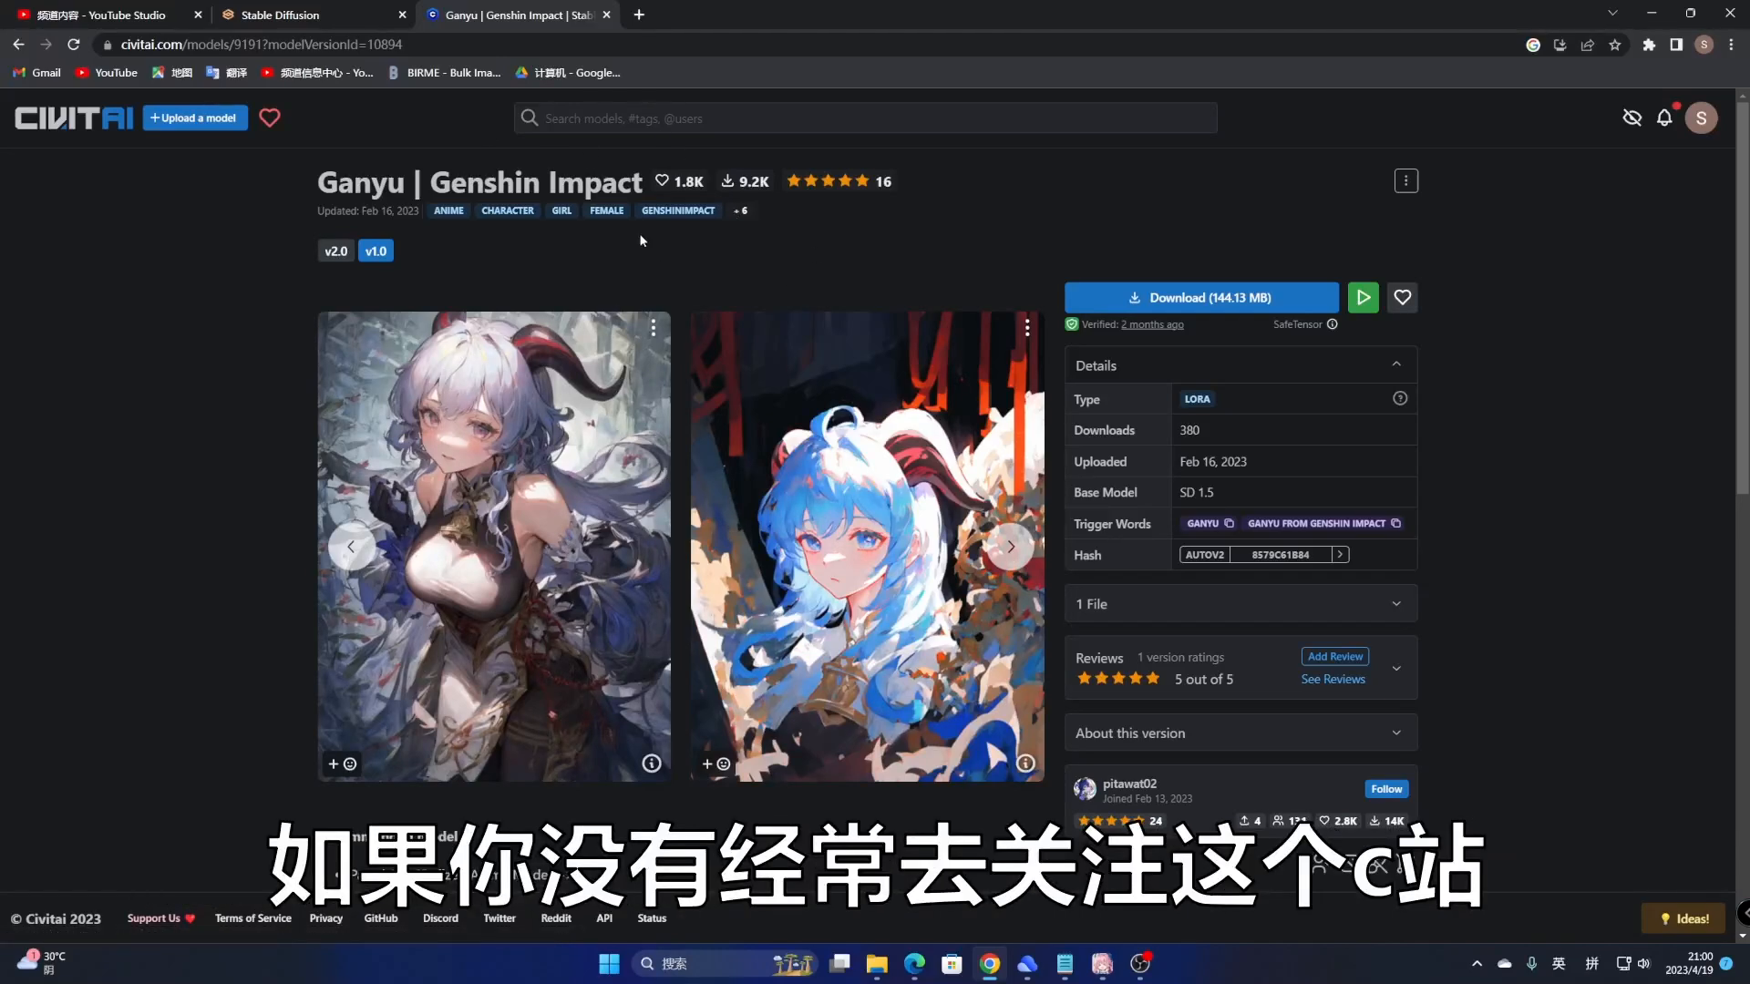
left_click(339, 253)
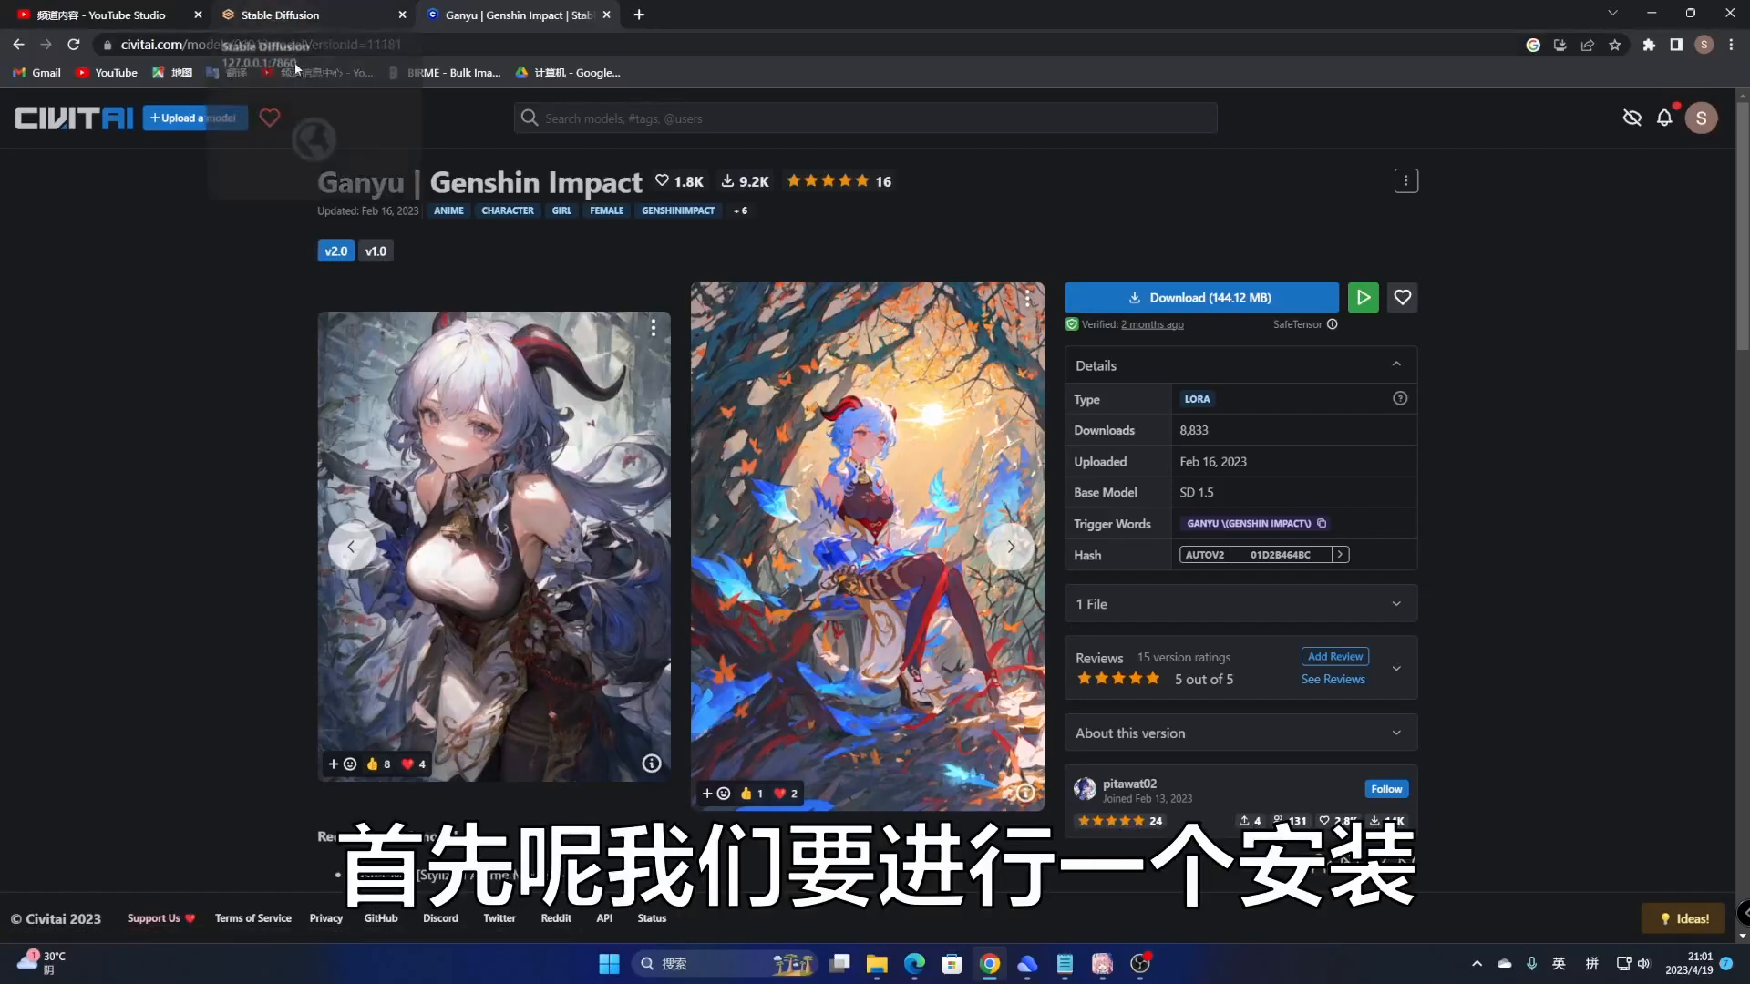
Step: Return to the Civitai model list and clear the ganyu search
left_click(16, 45)
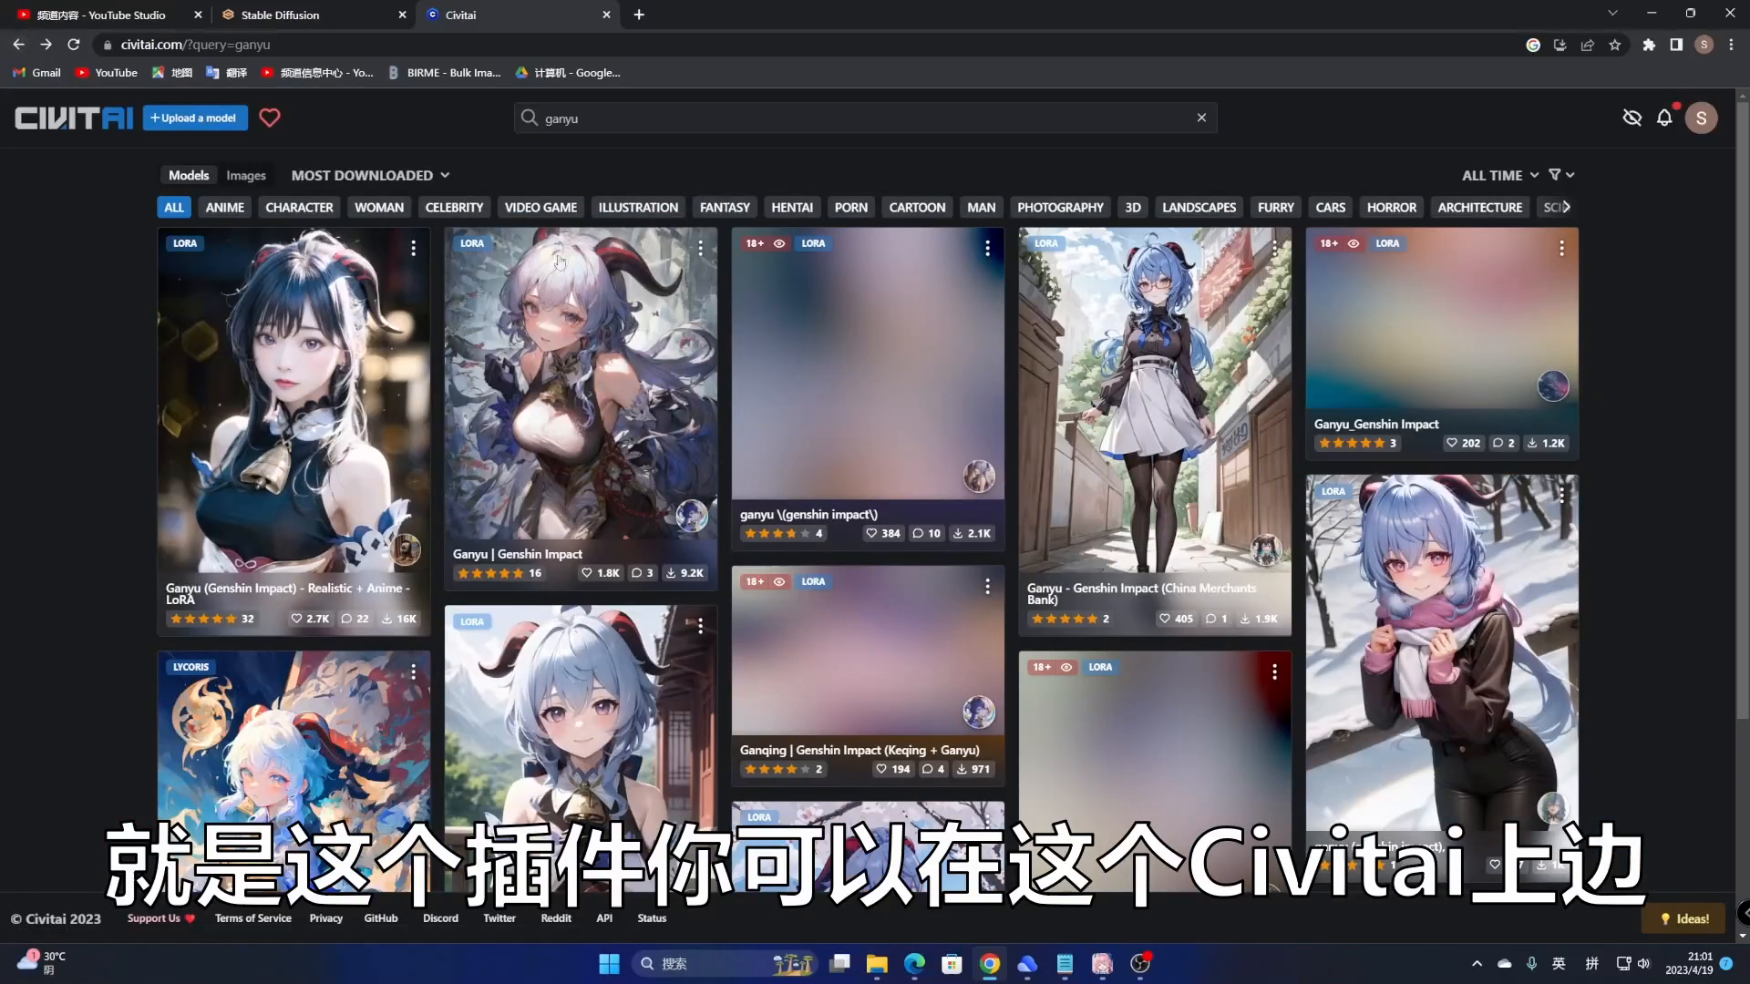
left_click(607, 120)
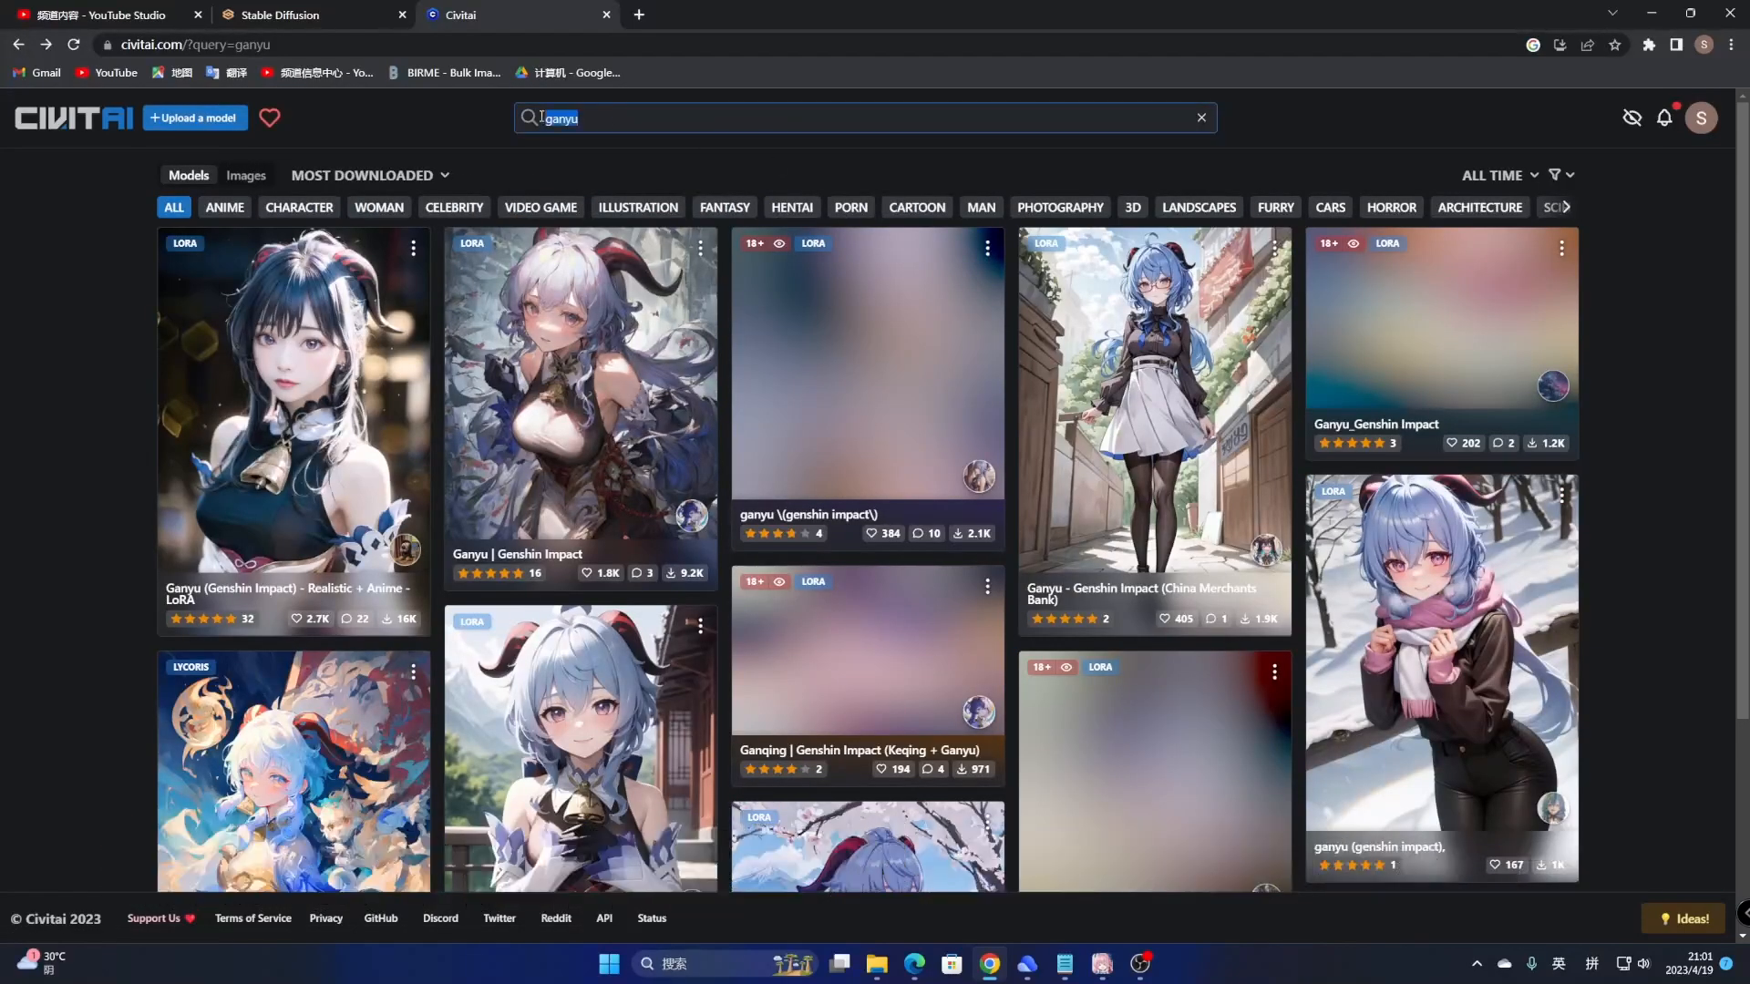
left_click(1201, 117)
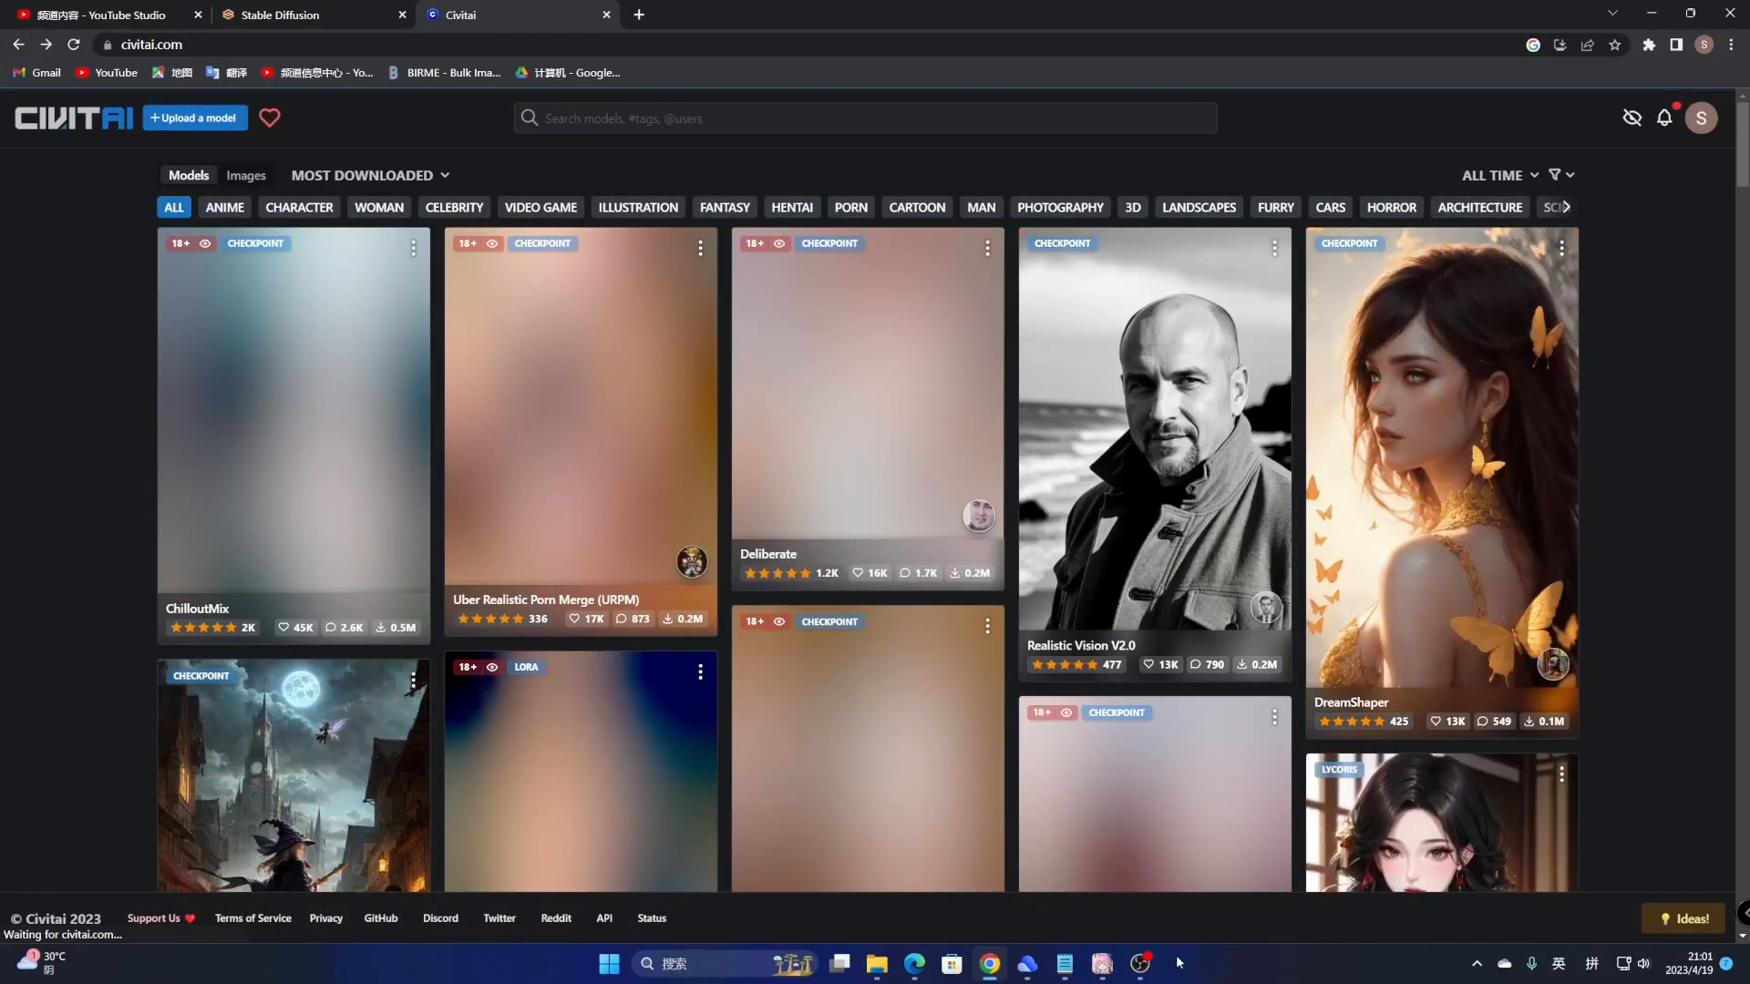
Step: Search Civitai for "civitai helper", copying the name from the face editor.txt notes, and open the Civitai Helper extension page
left_click(1065, 963)
left_click_drag(709, 168, 530, 167)
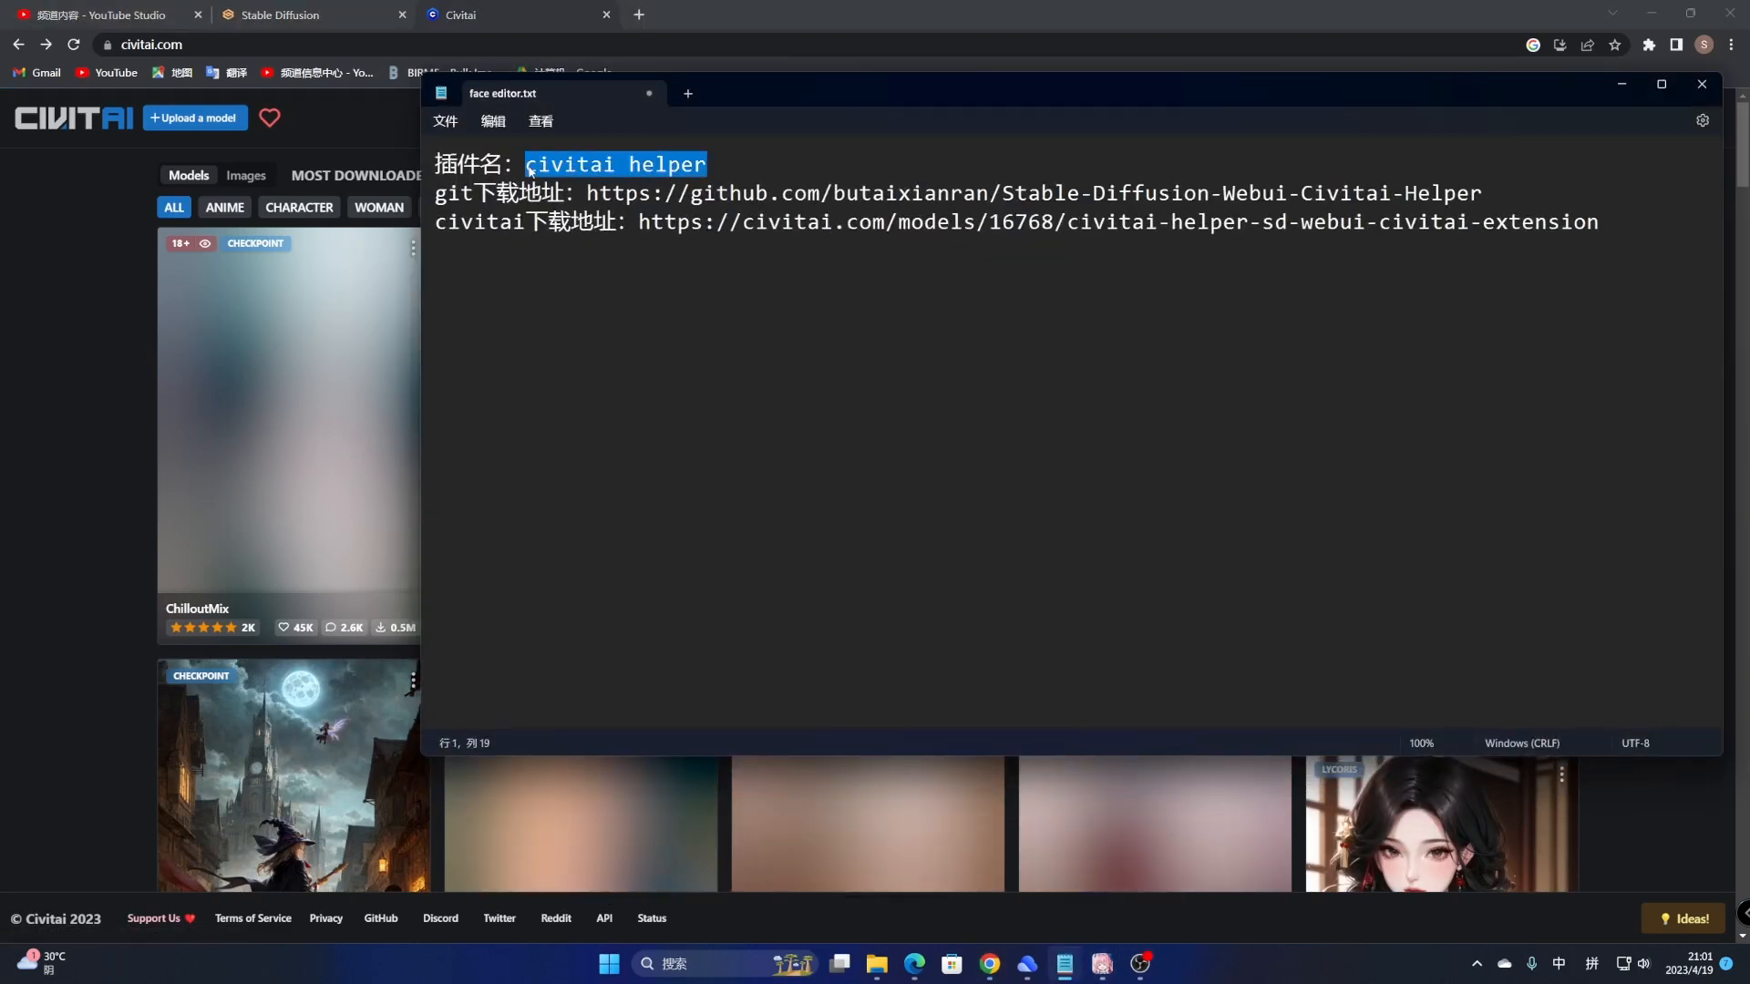
left_click(1621, 83)
left_click(715, 119)
key("ctrl+v")
key("Return")
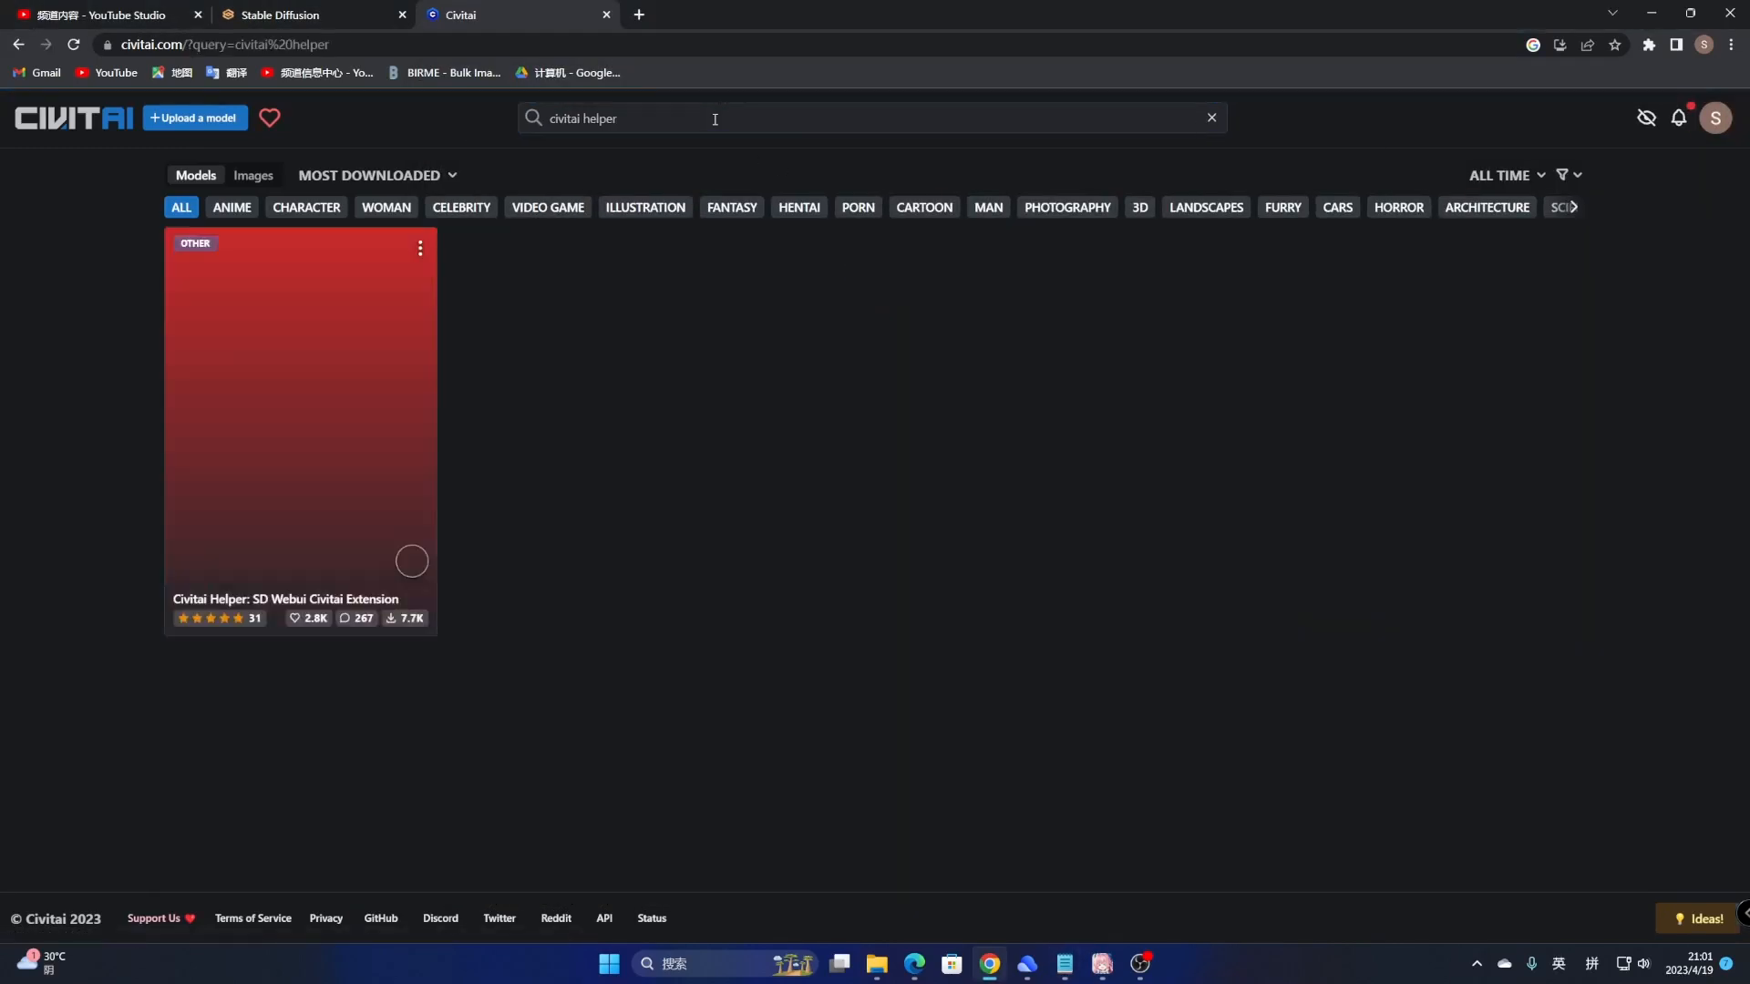
left_click(297, 397)
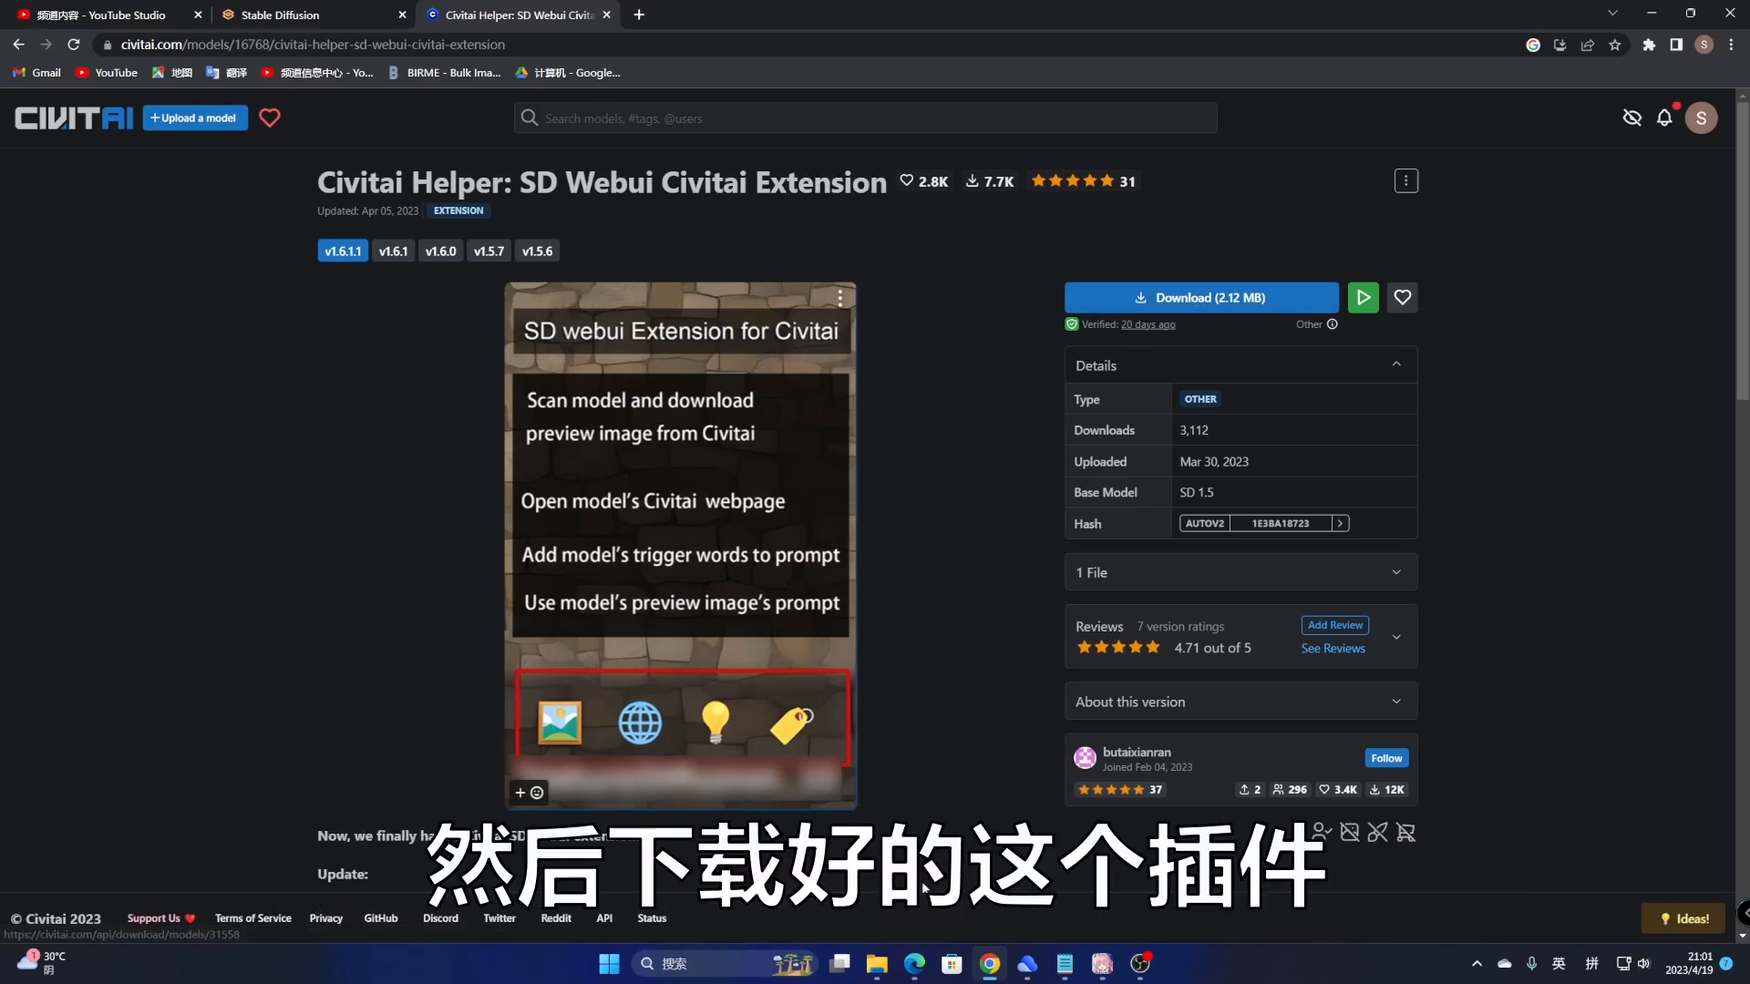
Step: In File Explorer, locate the Stable-Diffusion-Webui-Civitai-Helper folder inside the extensions folder of novelai-webui-aki-v3
left_click(877, 964)
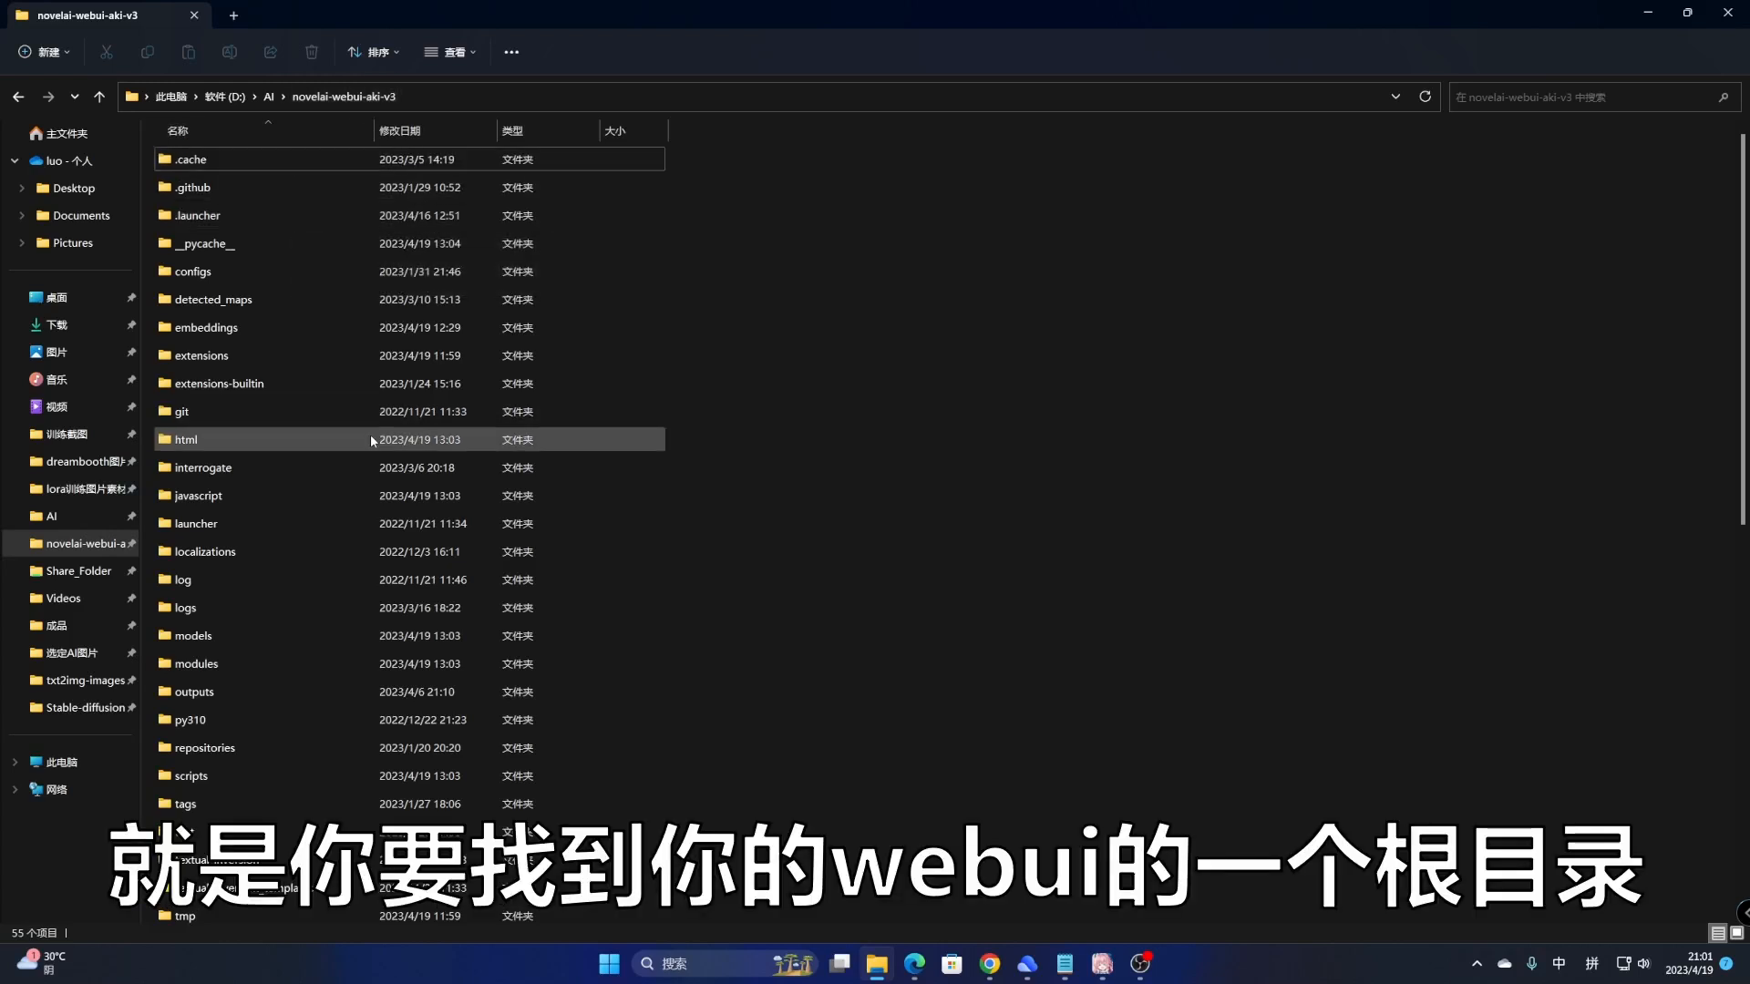
double_click(239, 354)
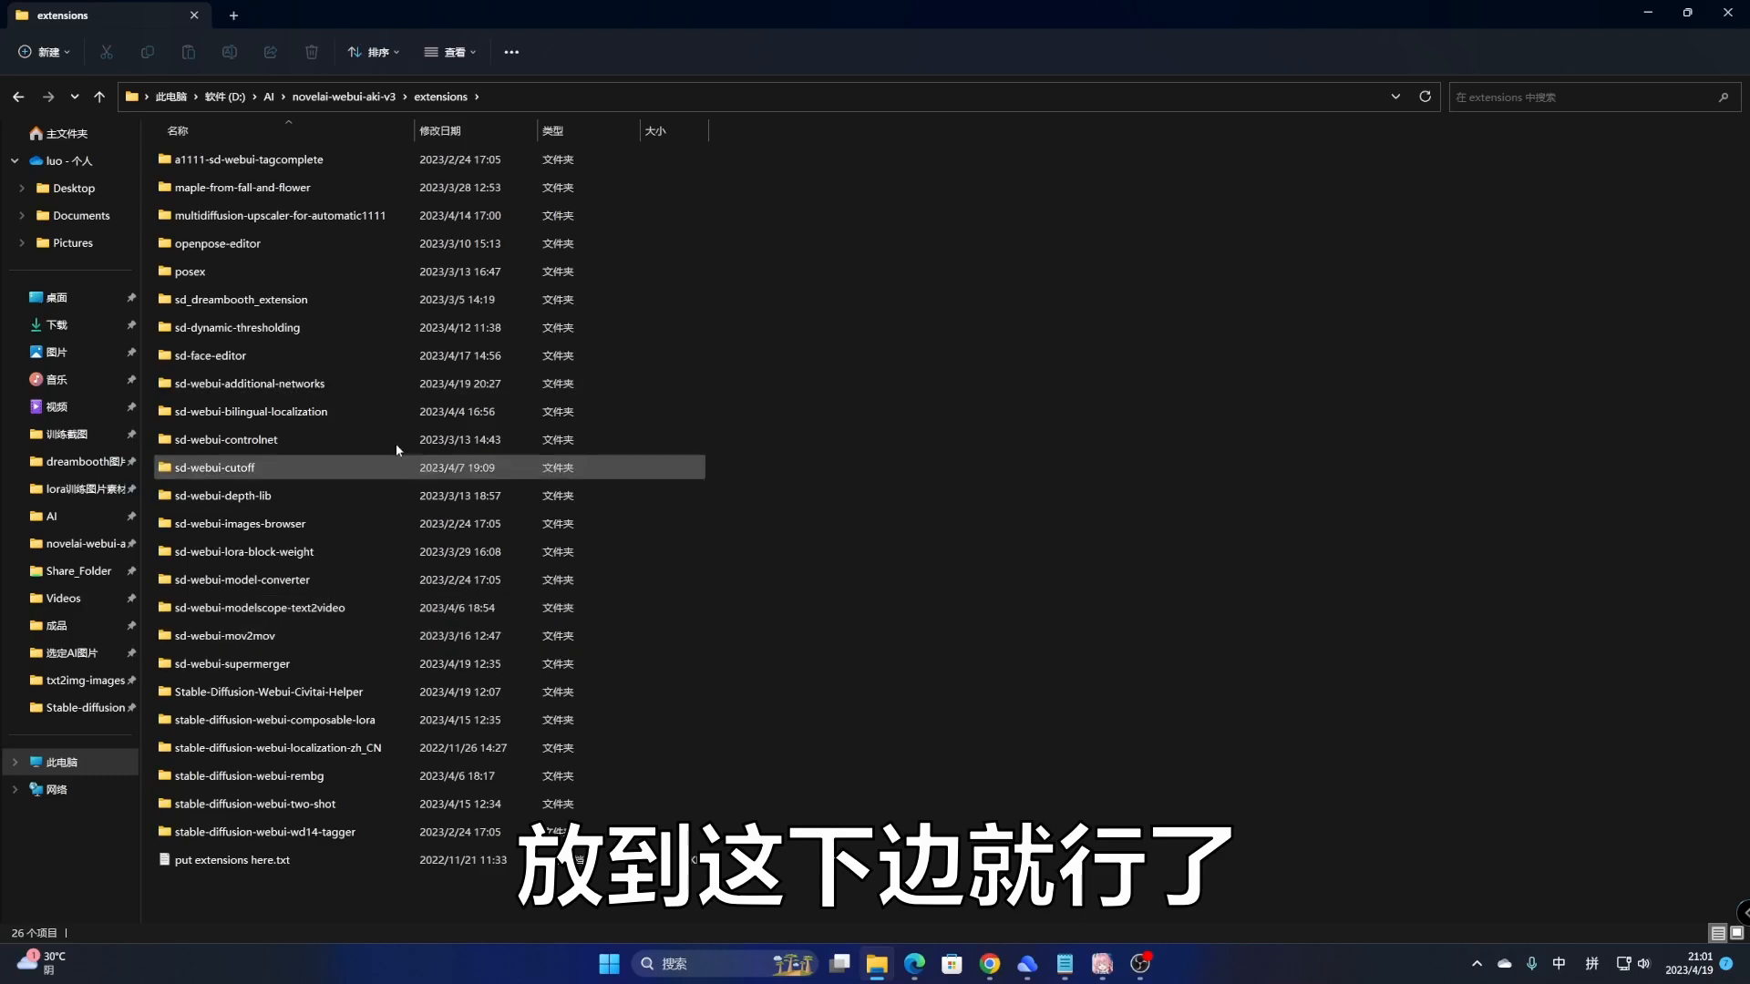
left_click(339, 697)
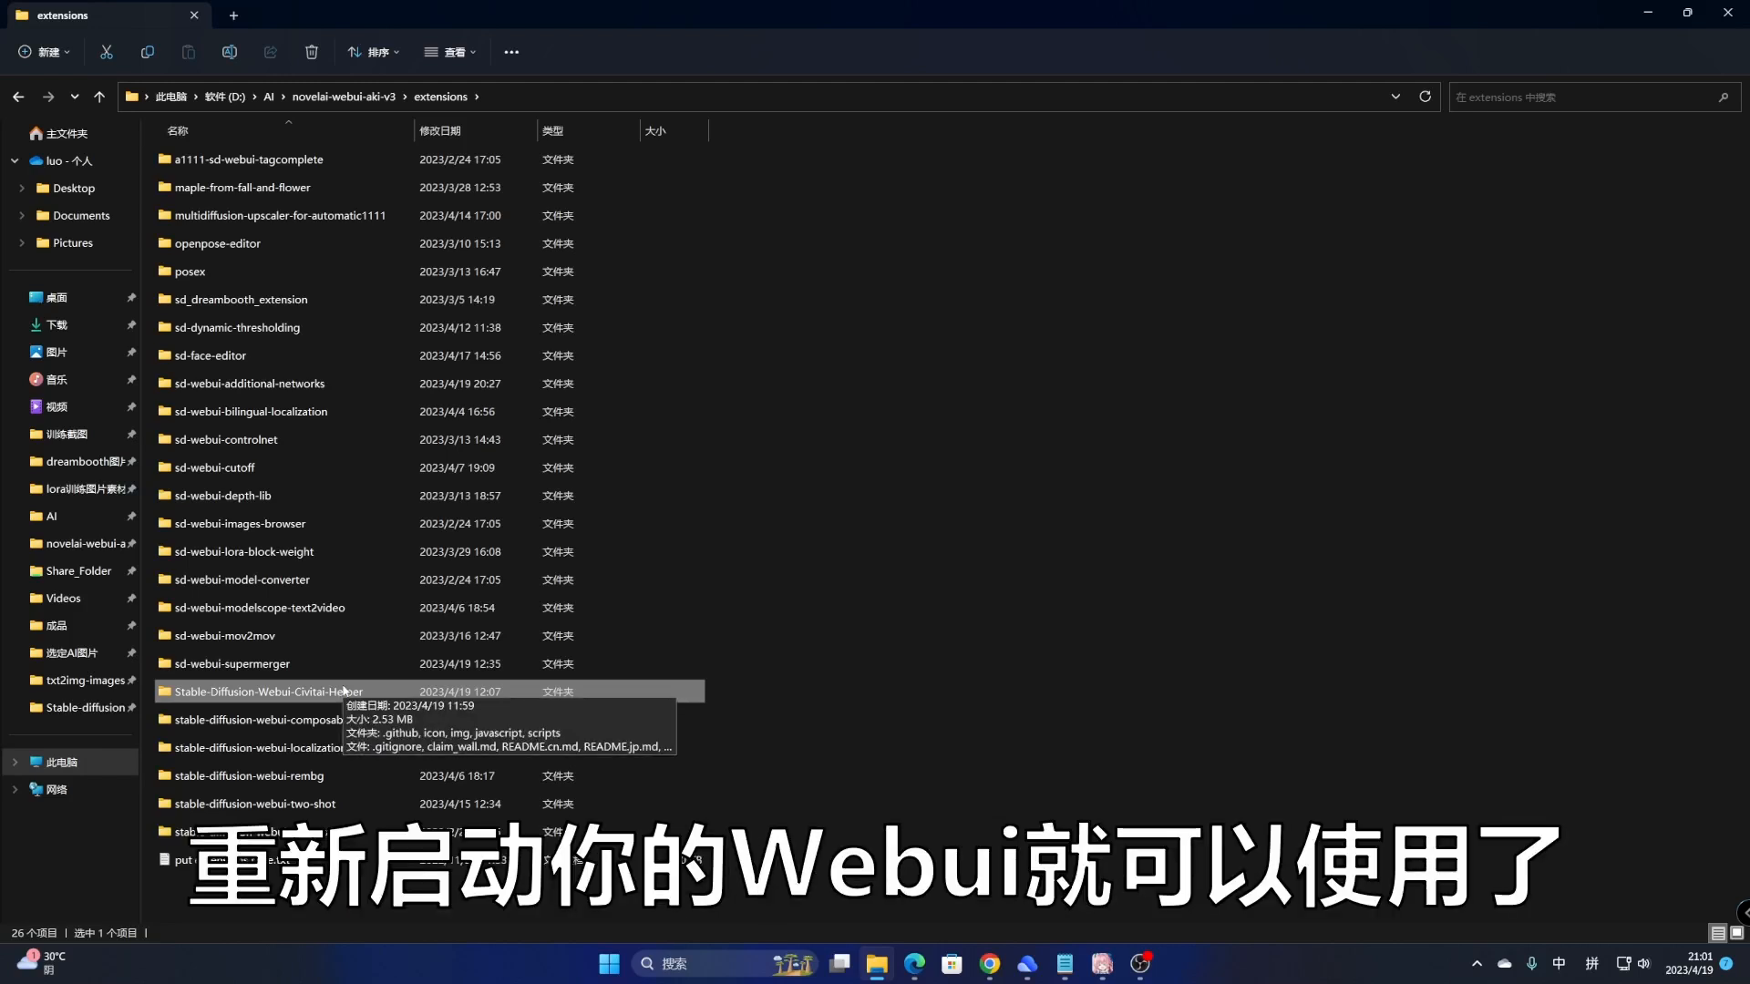
left_click(1650, 15)
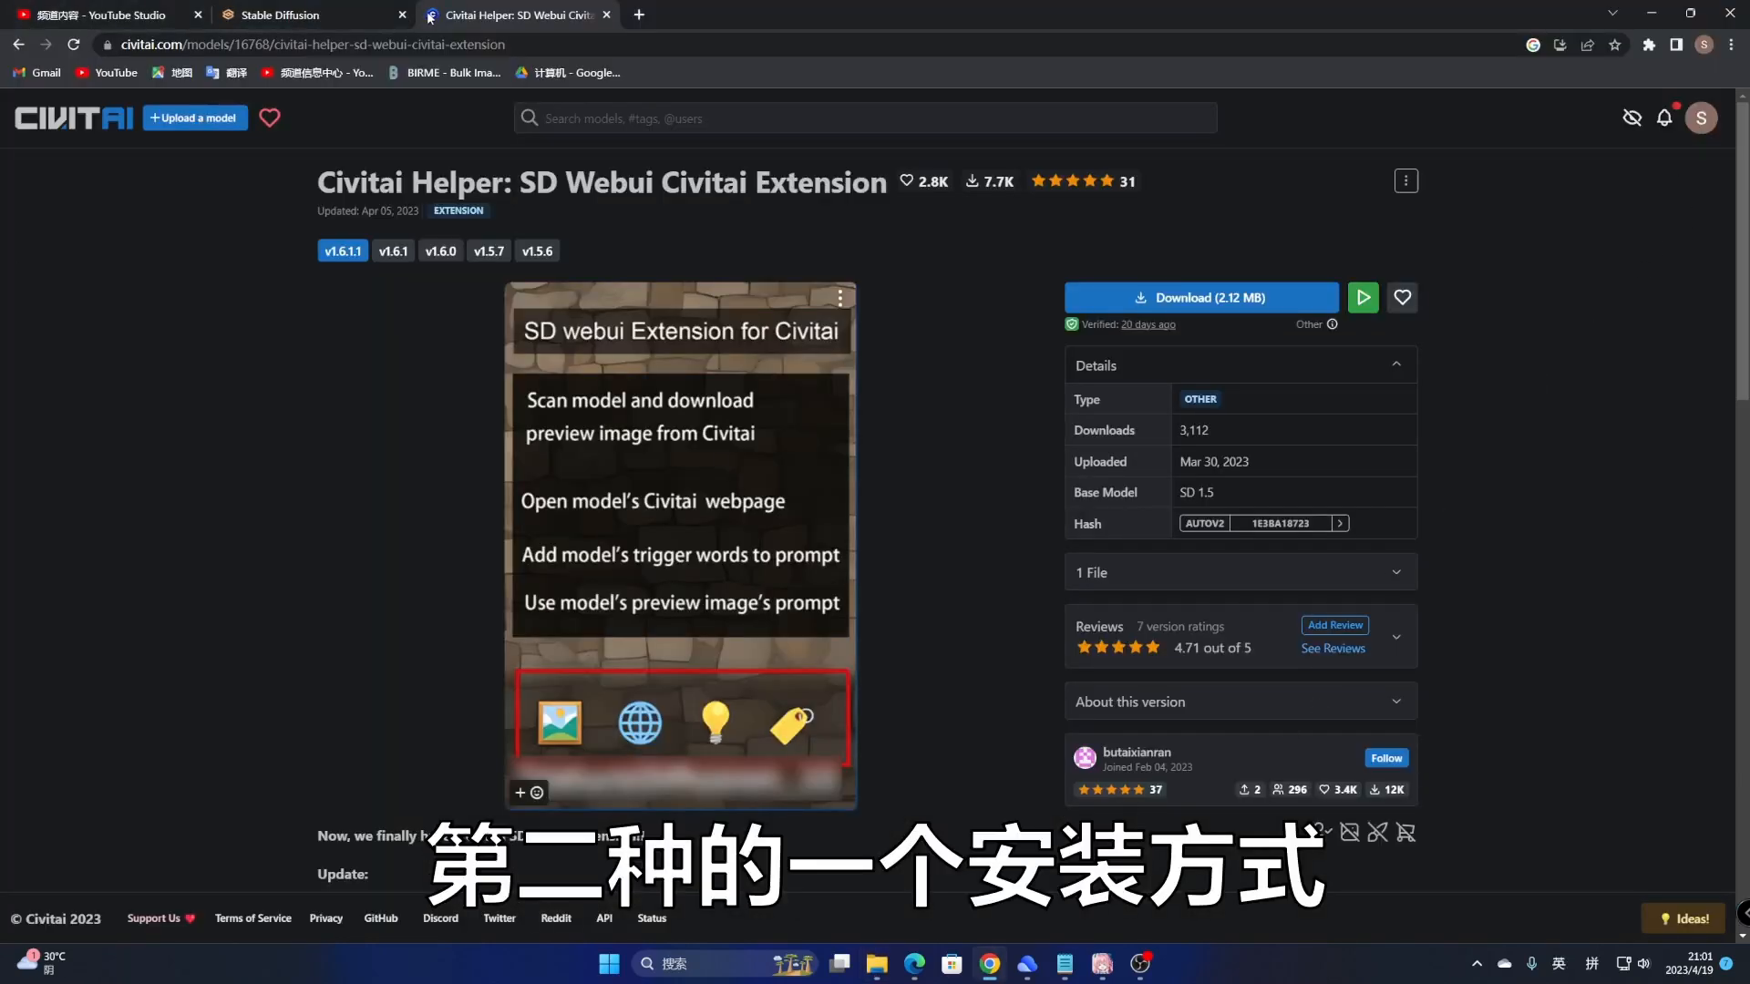
left_click(273, 14)
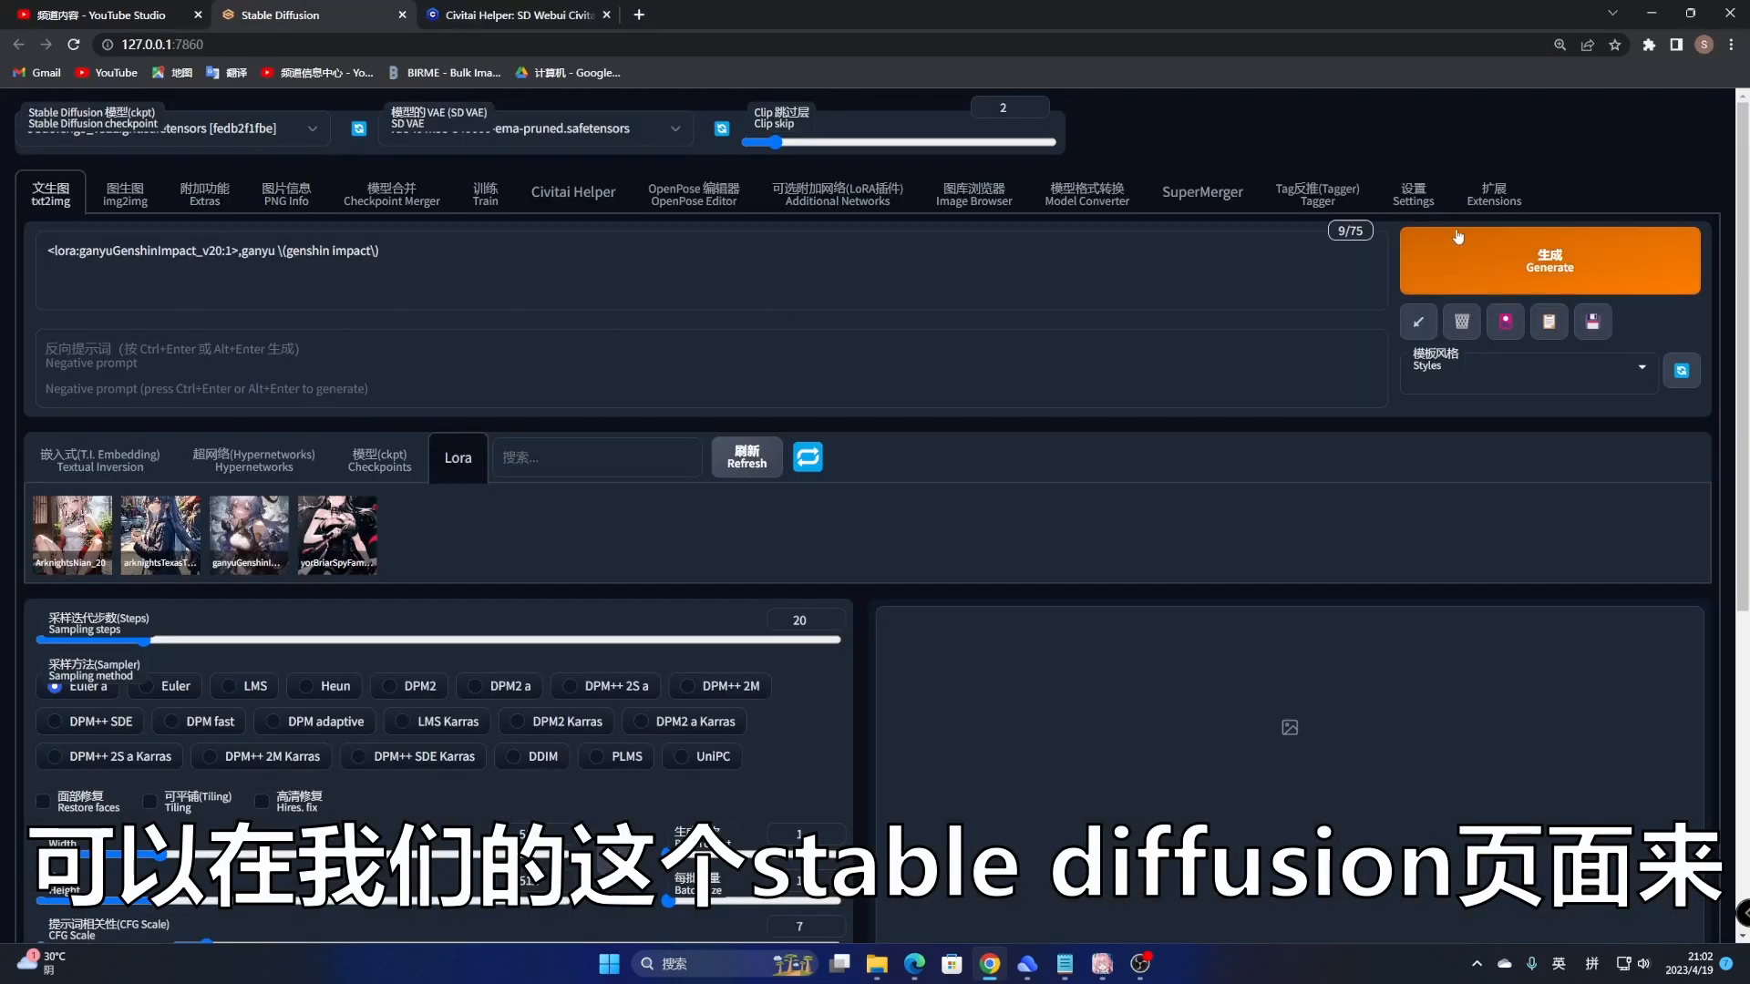
left_click(1498, 197)
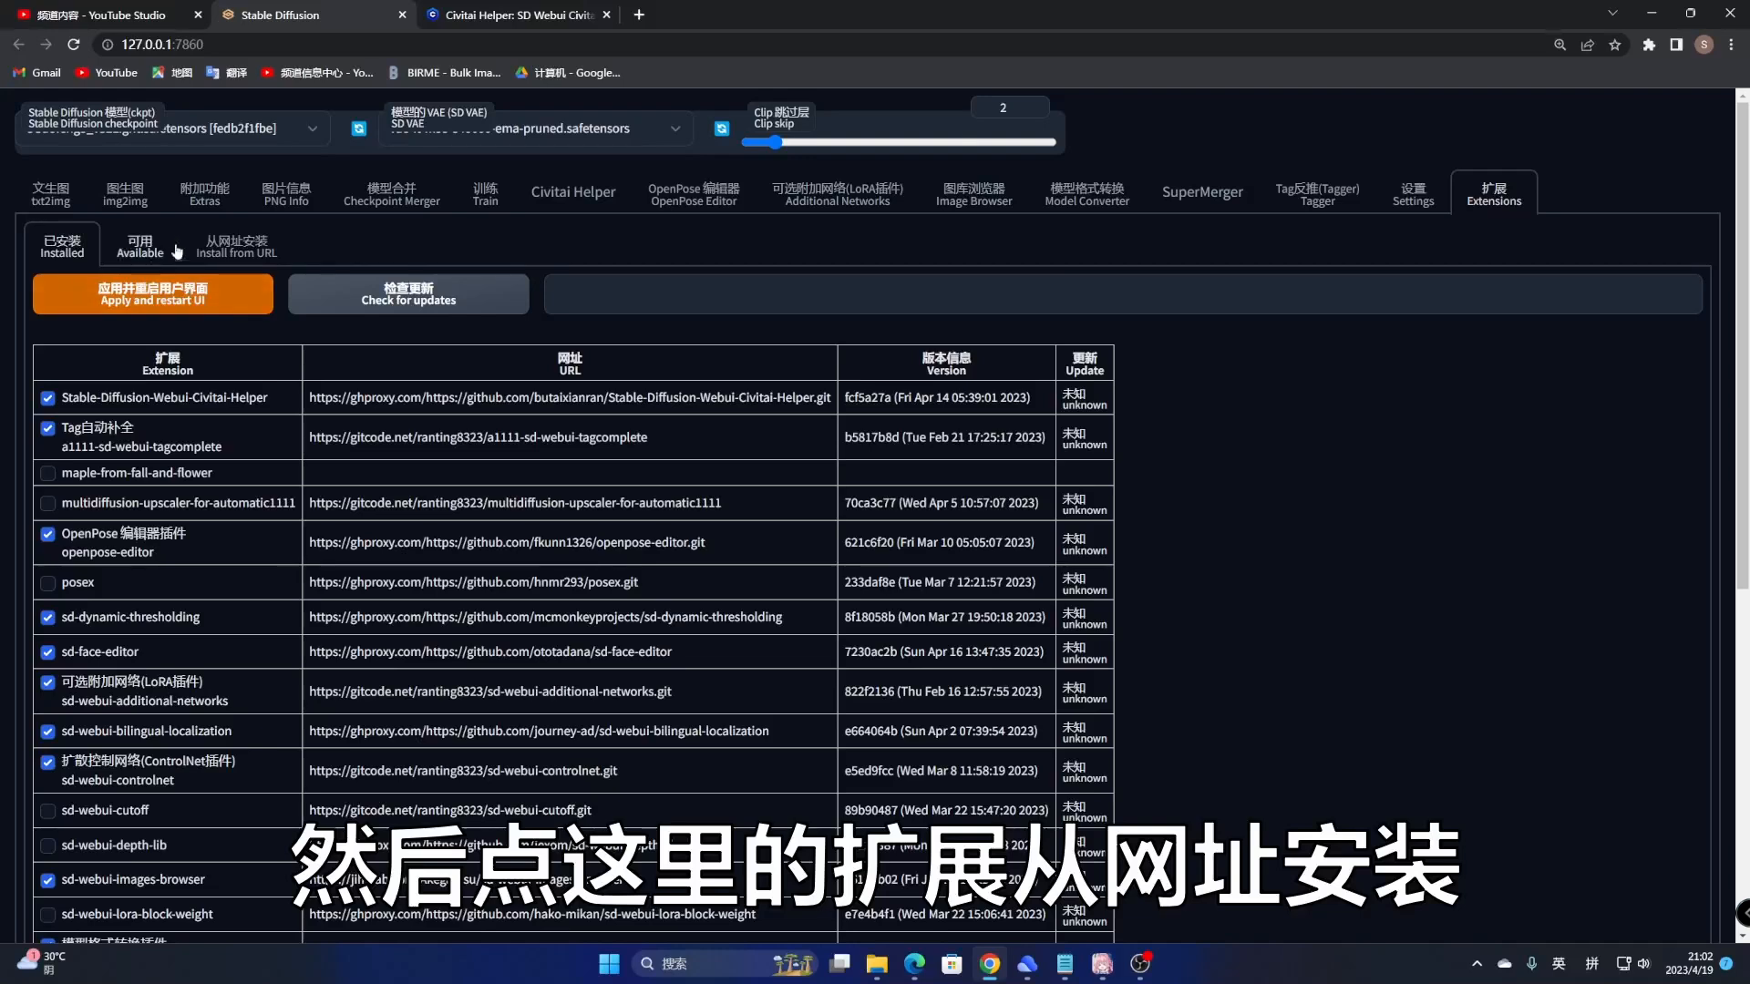
left_click(235, 252)
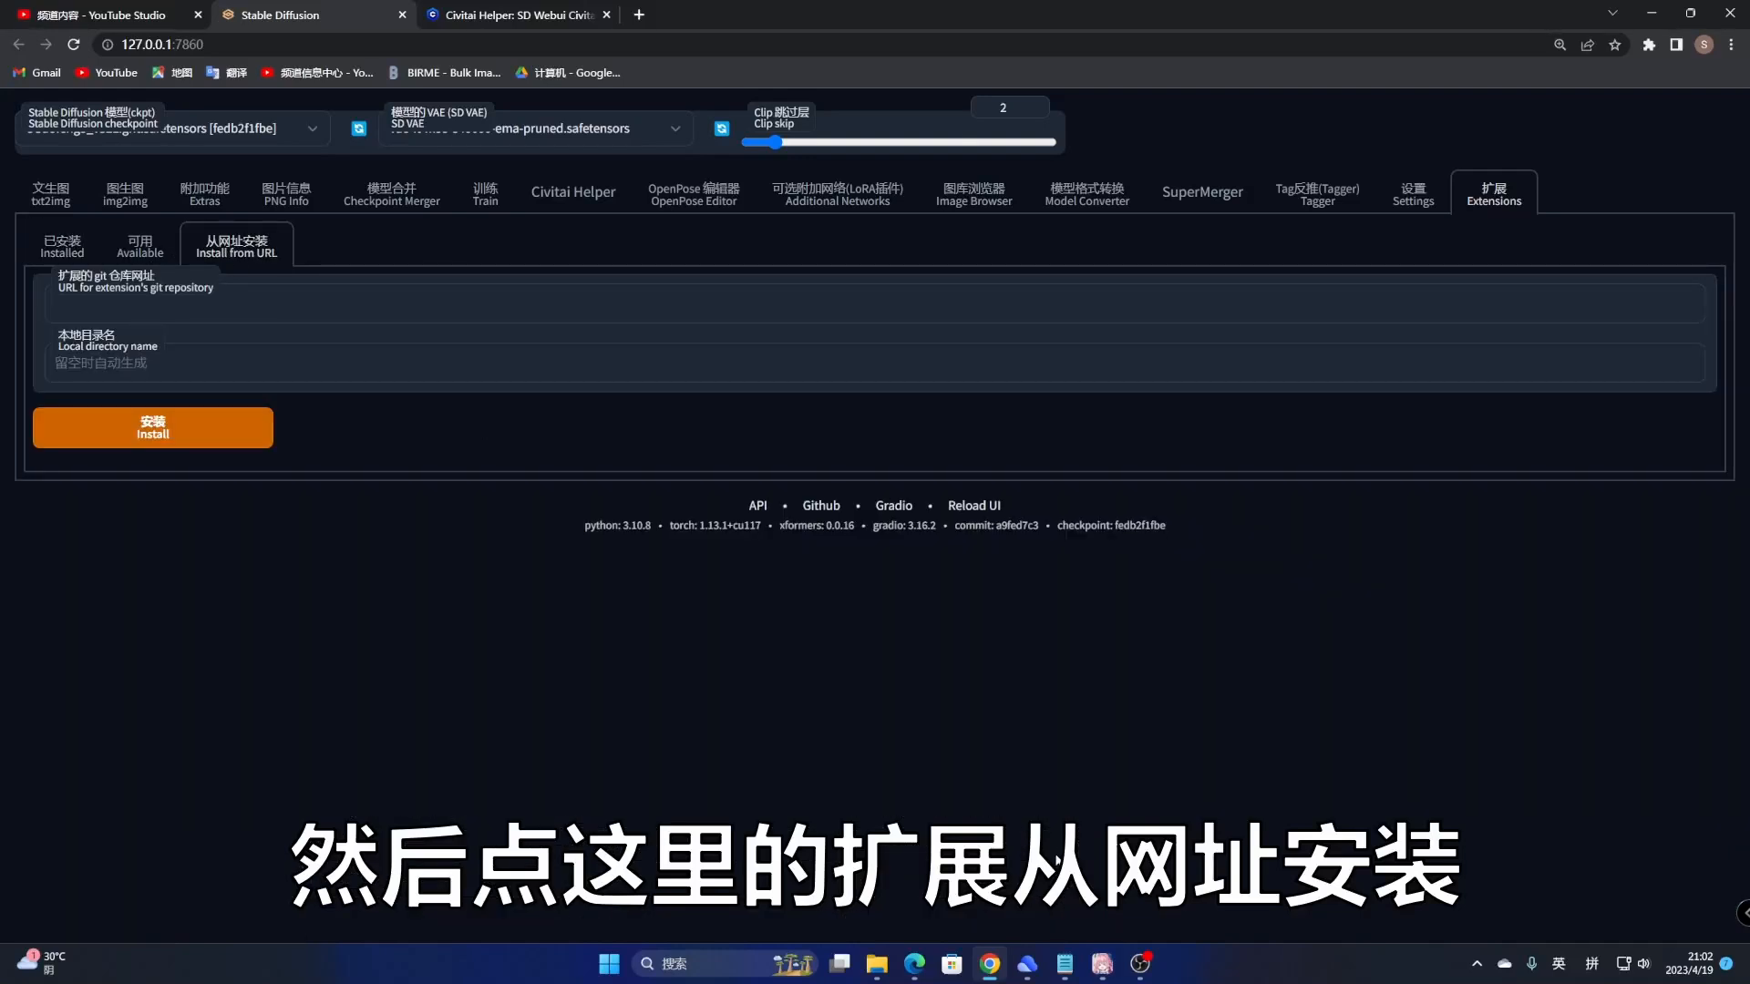
left_click(1064, 964)
left_click_drag(1493, 195, 586, 194)
key("ctrl+c")
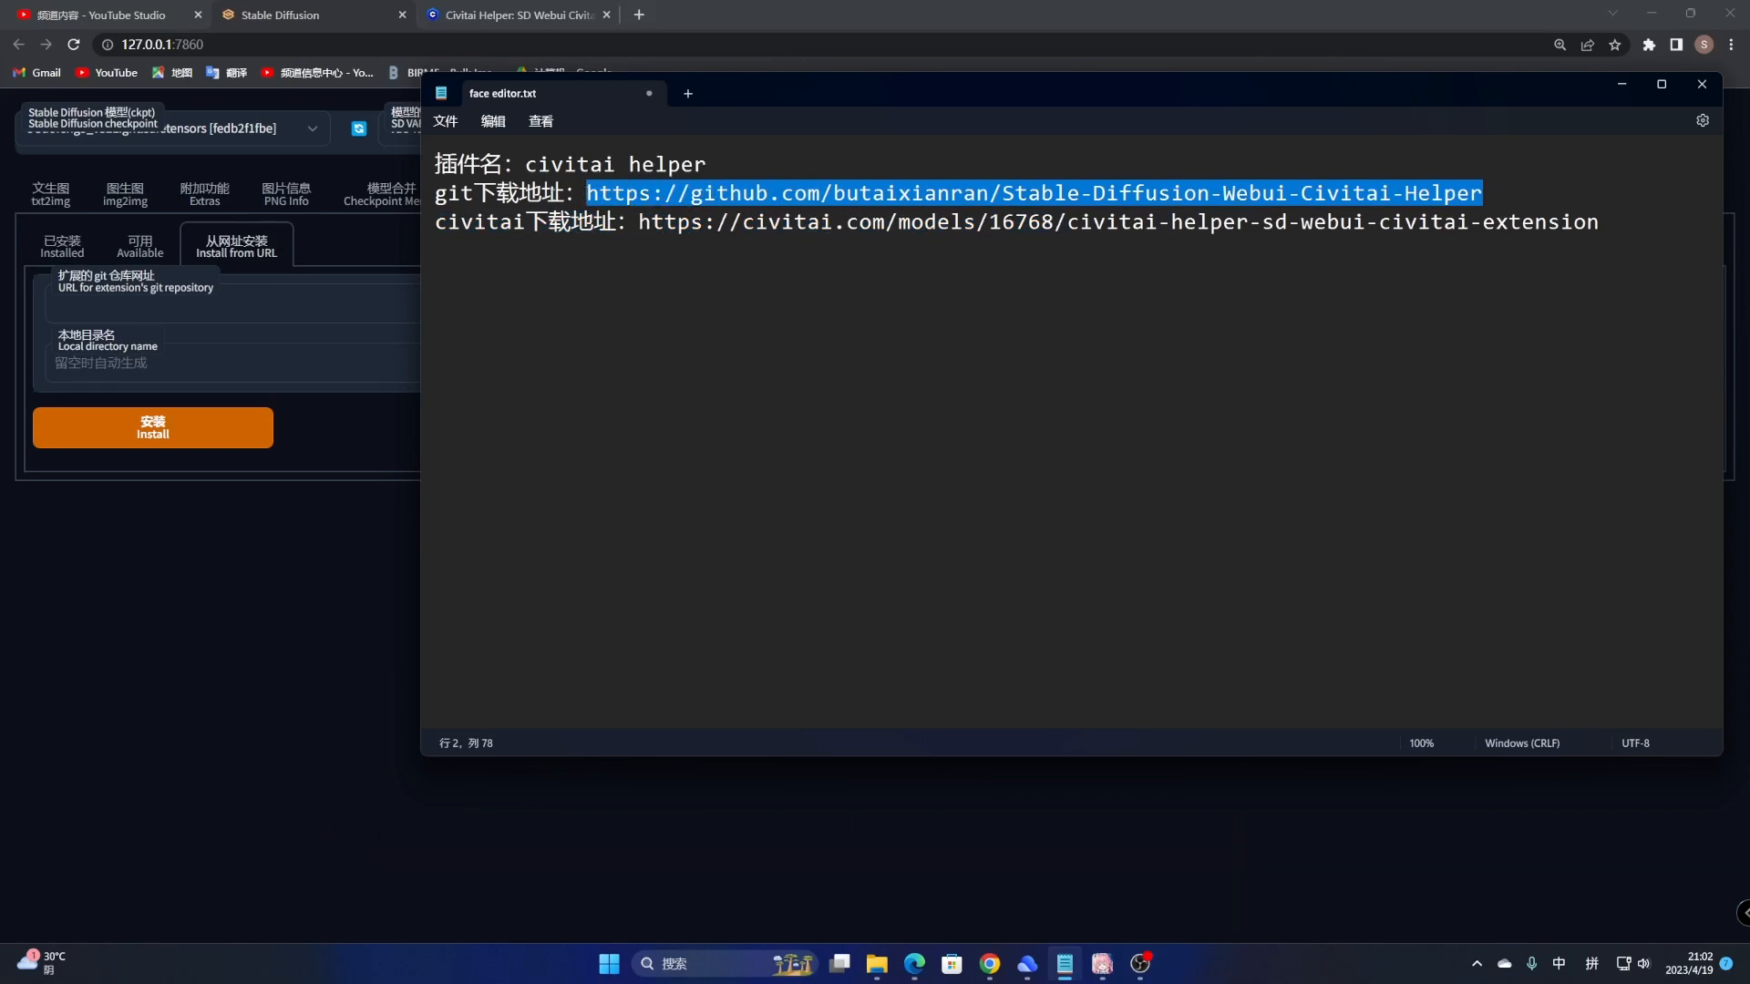
left_click(141, 301)
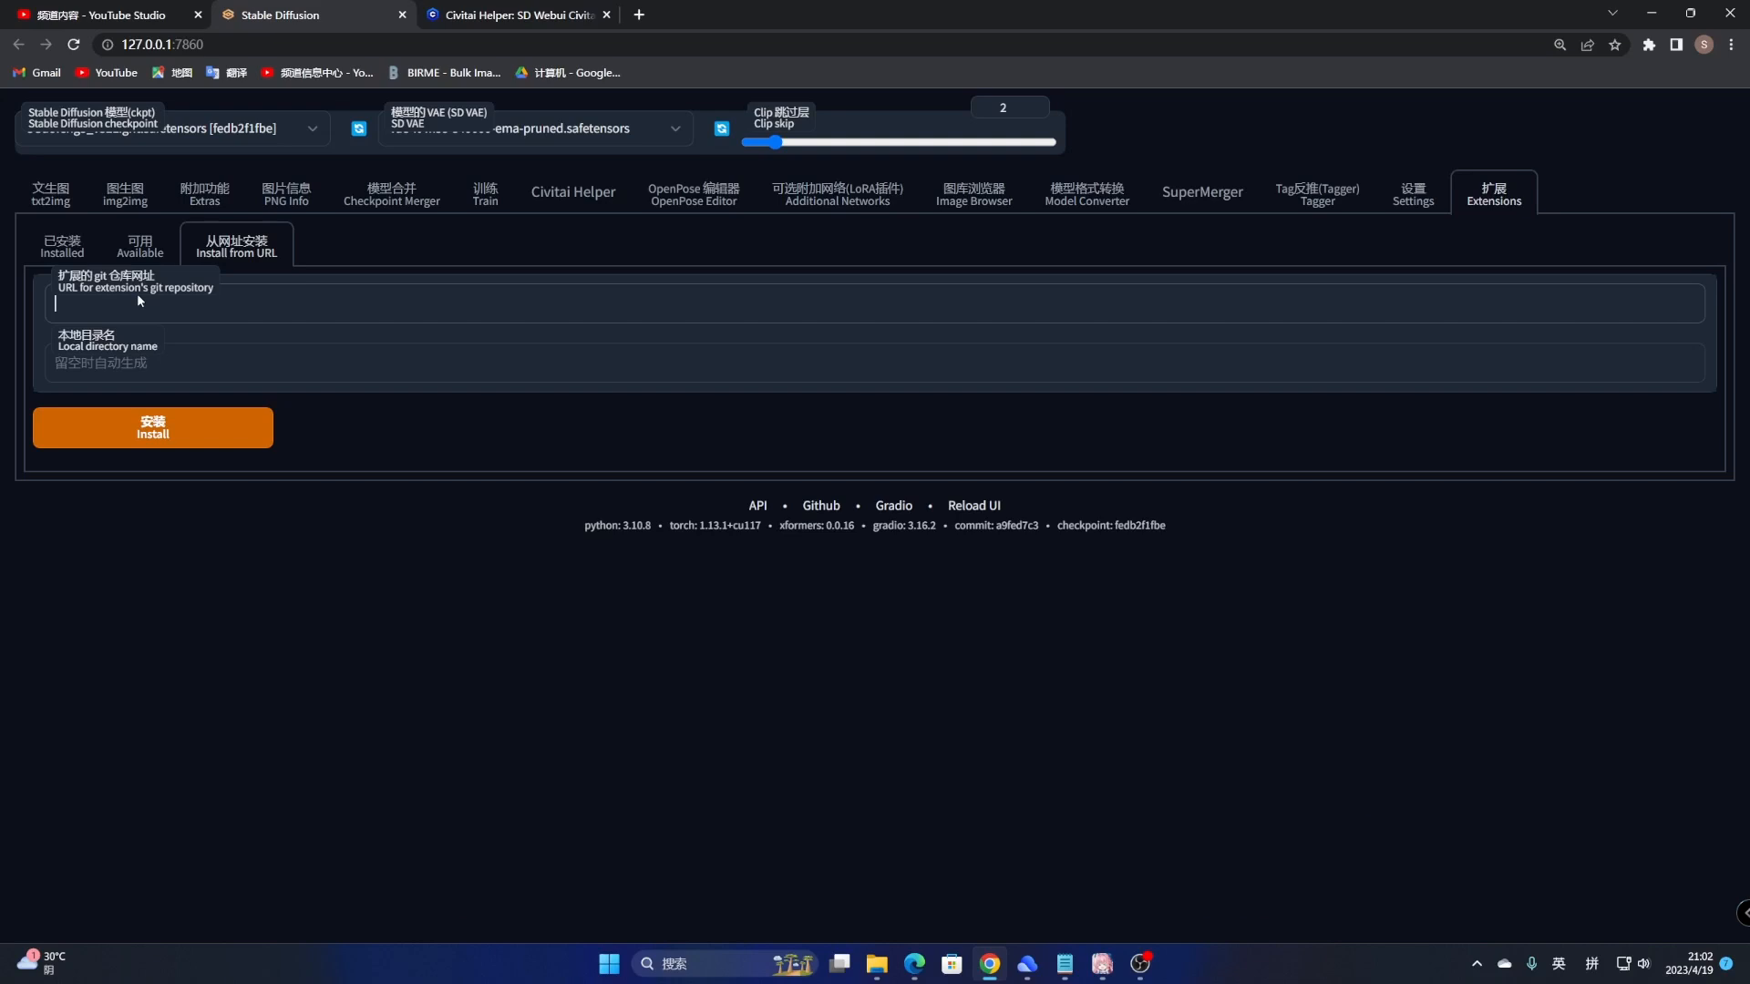
key("ctrl+v")
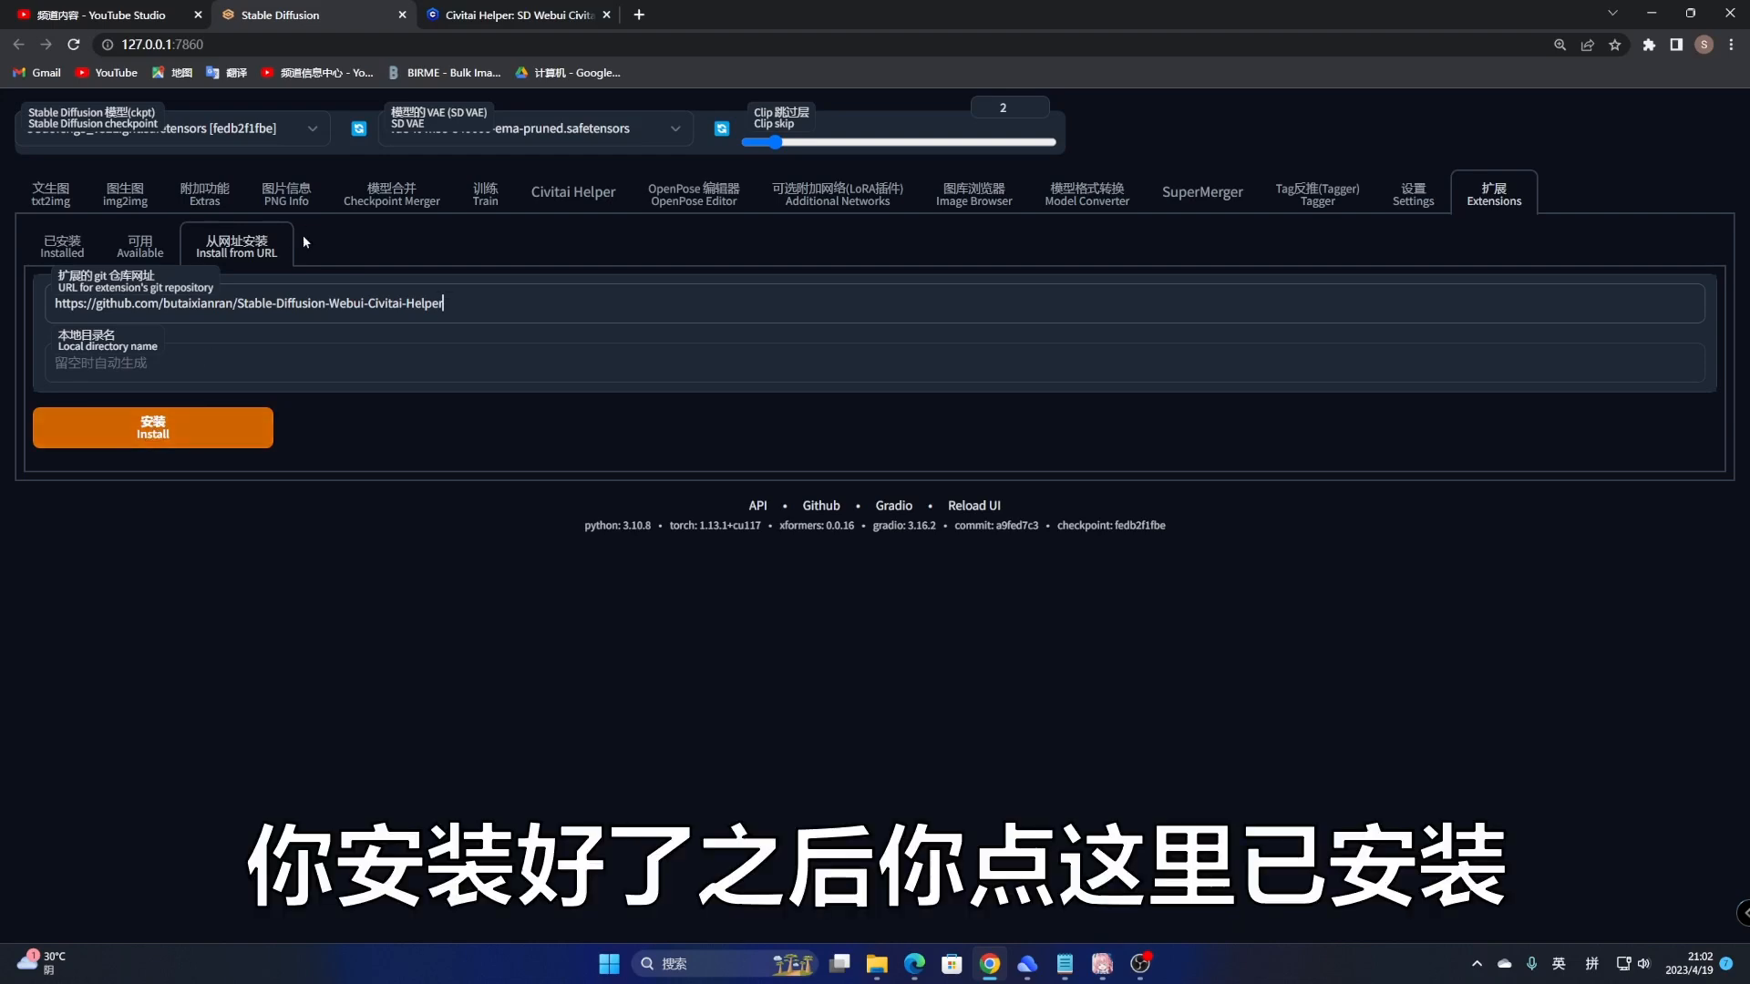
Step: Examine the installed extensions list for the Stable-Diffusion-Webui-Civitai-Helper entry and its enabled state
left_click(62, 247)
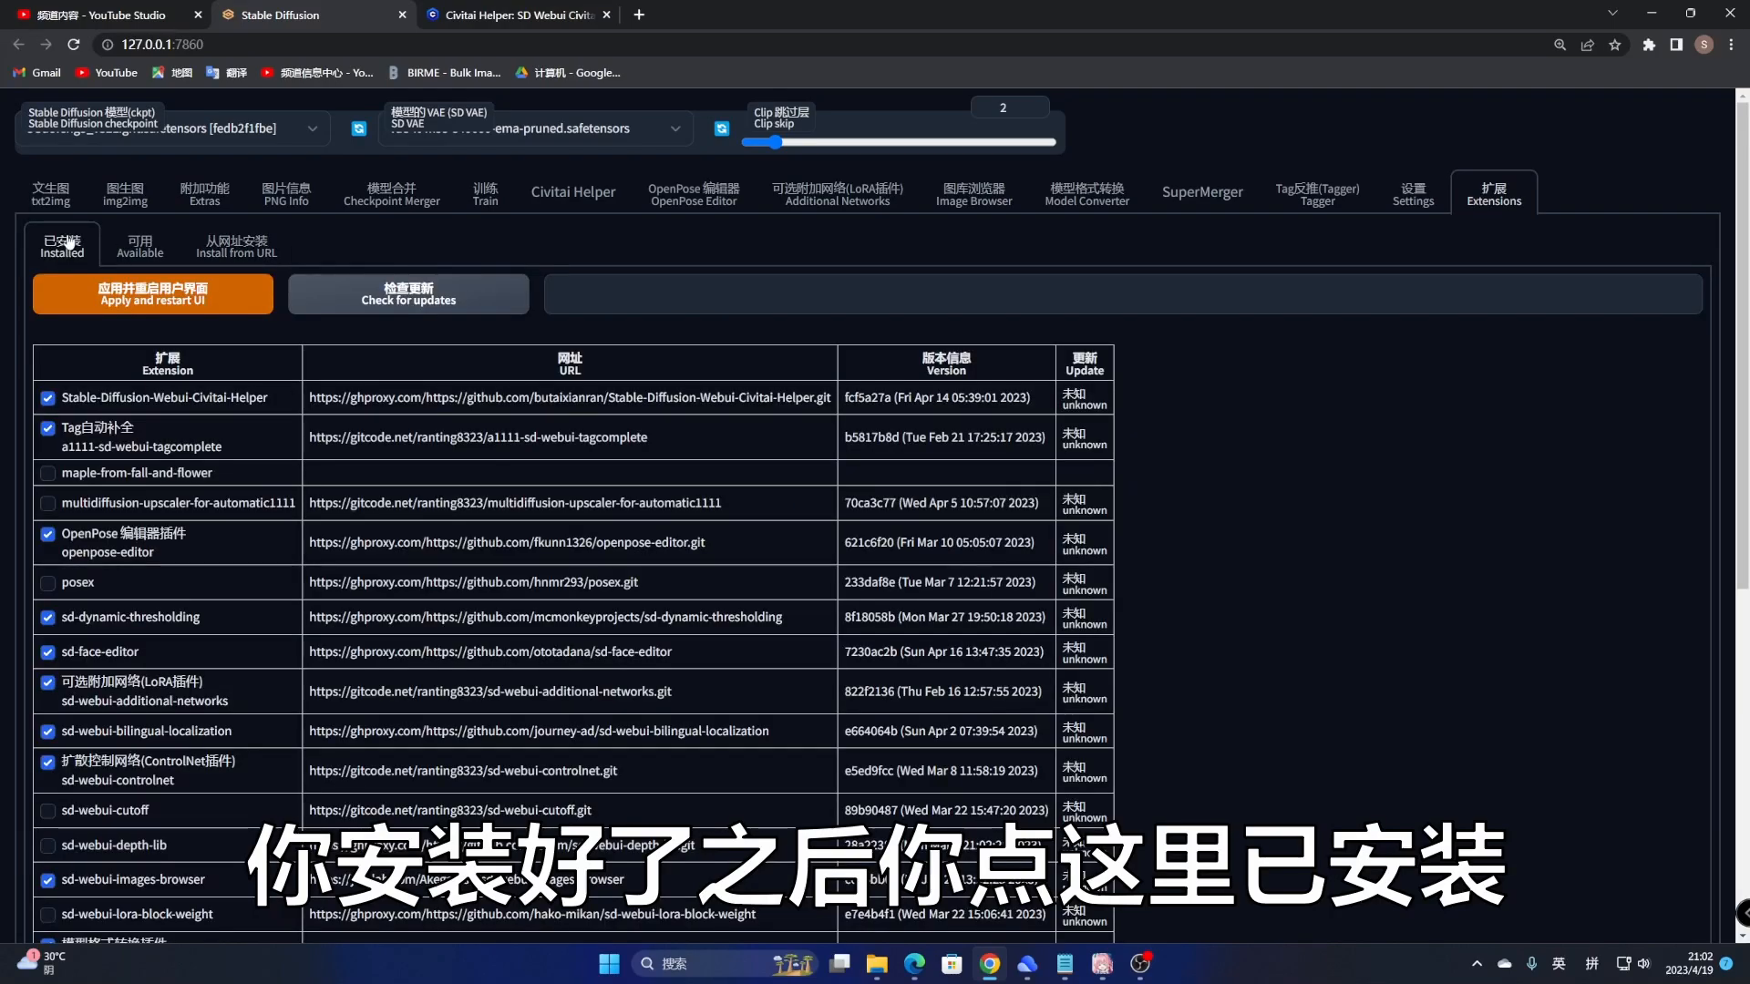
scroll(274, 270, "down", 5)
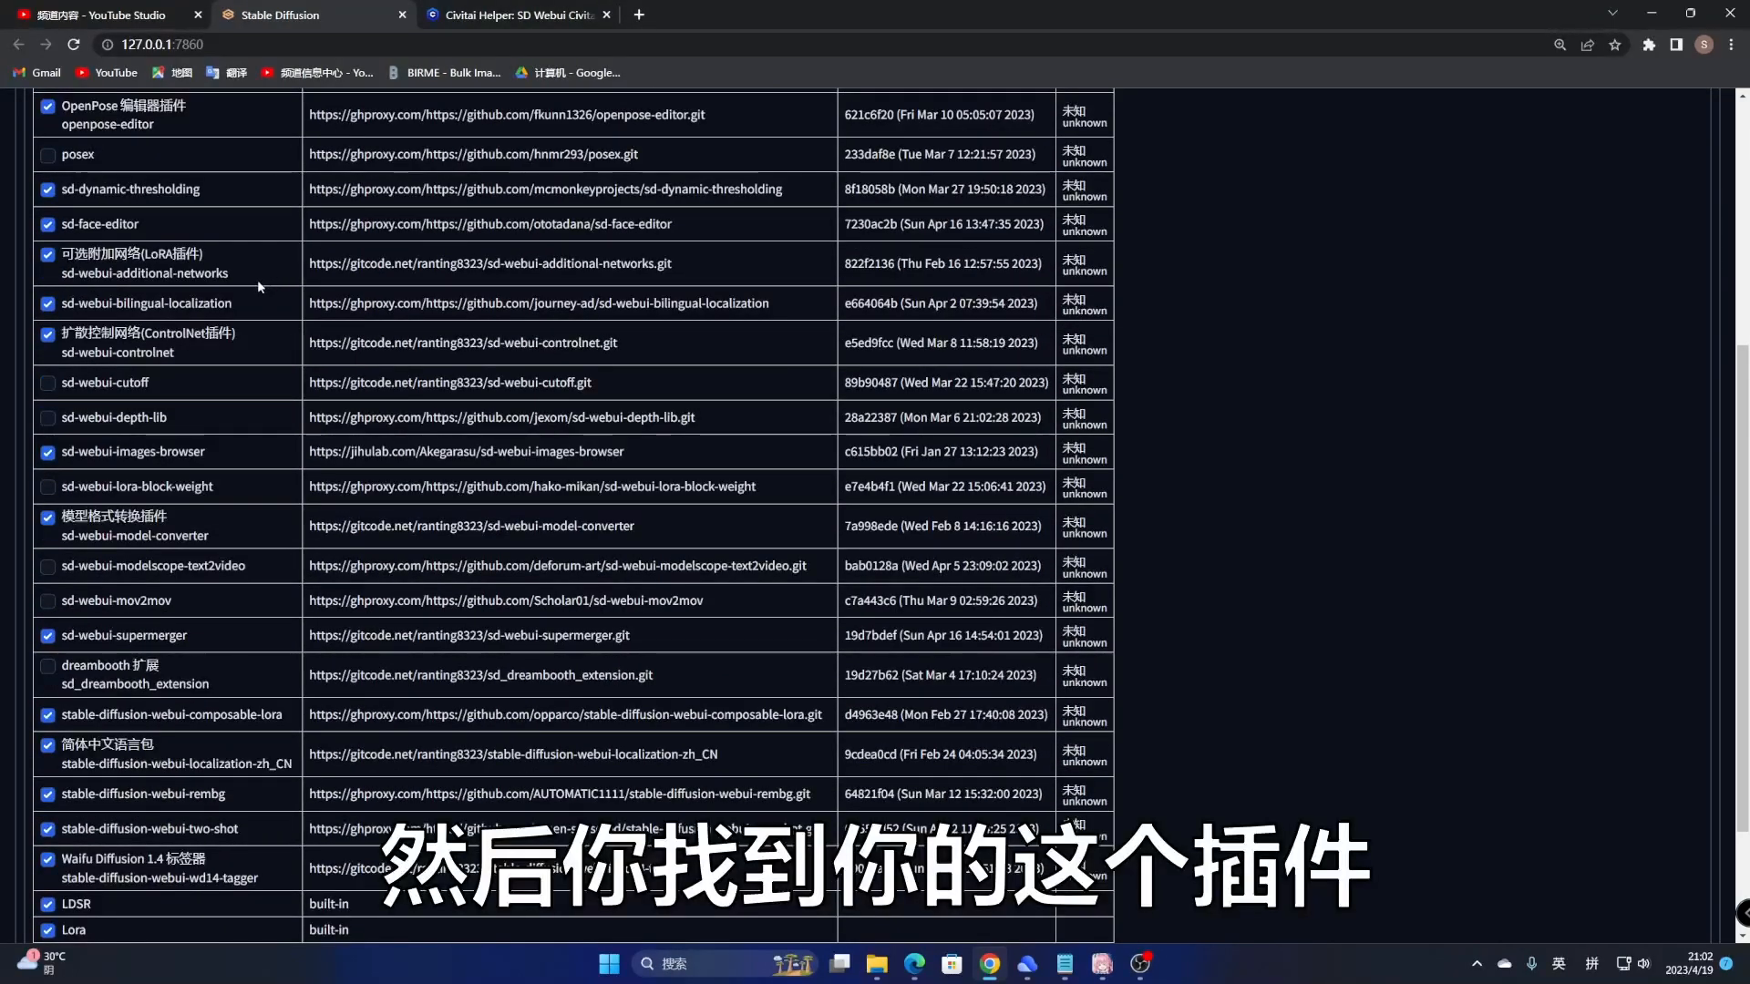
scroll(259, 285, "up", 2)
scroll(259, 288, "up", 1)
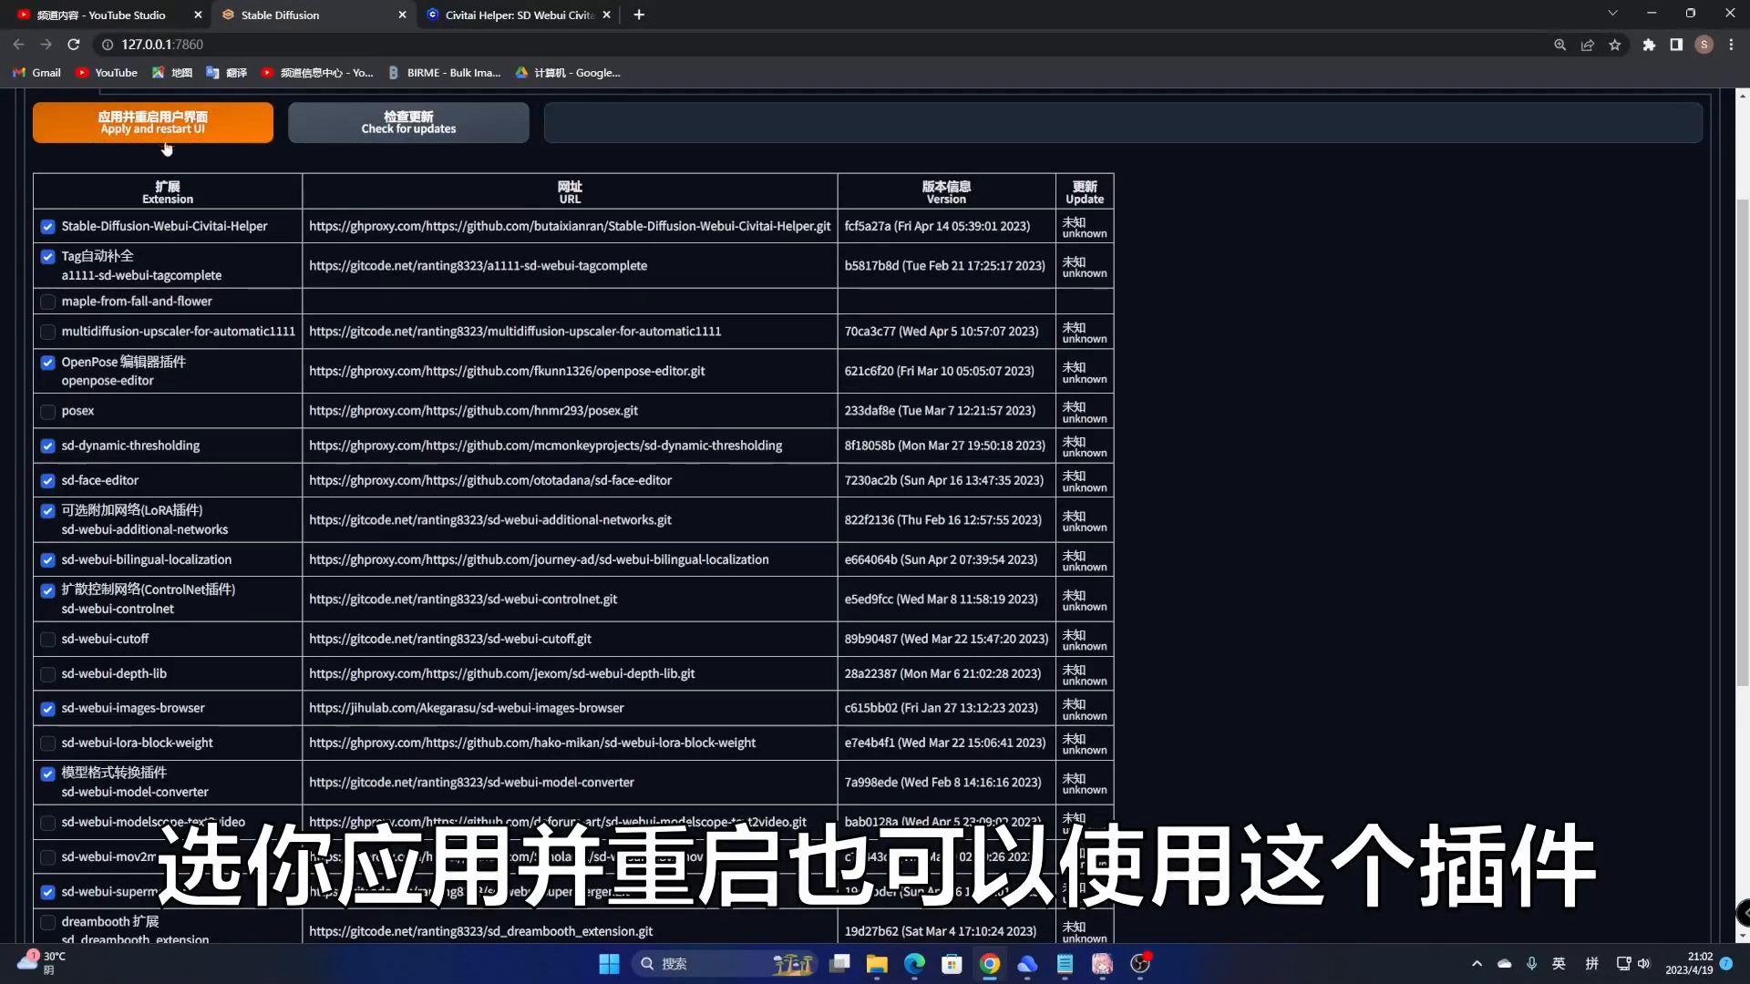
scroll(271, 398, "up", 2)
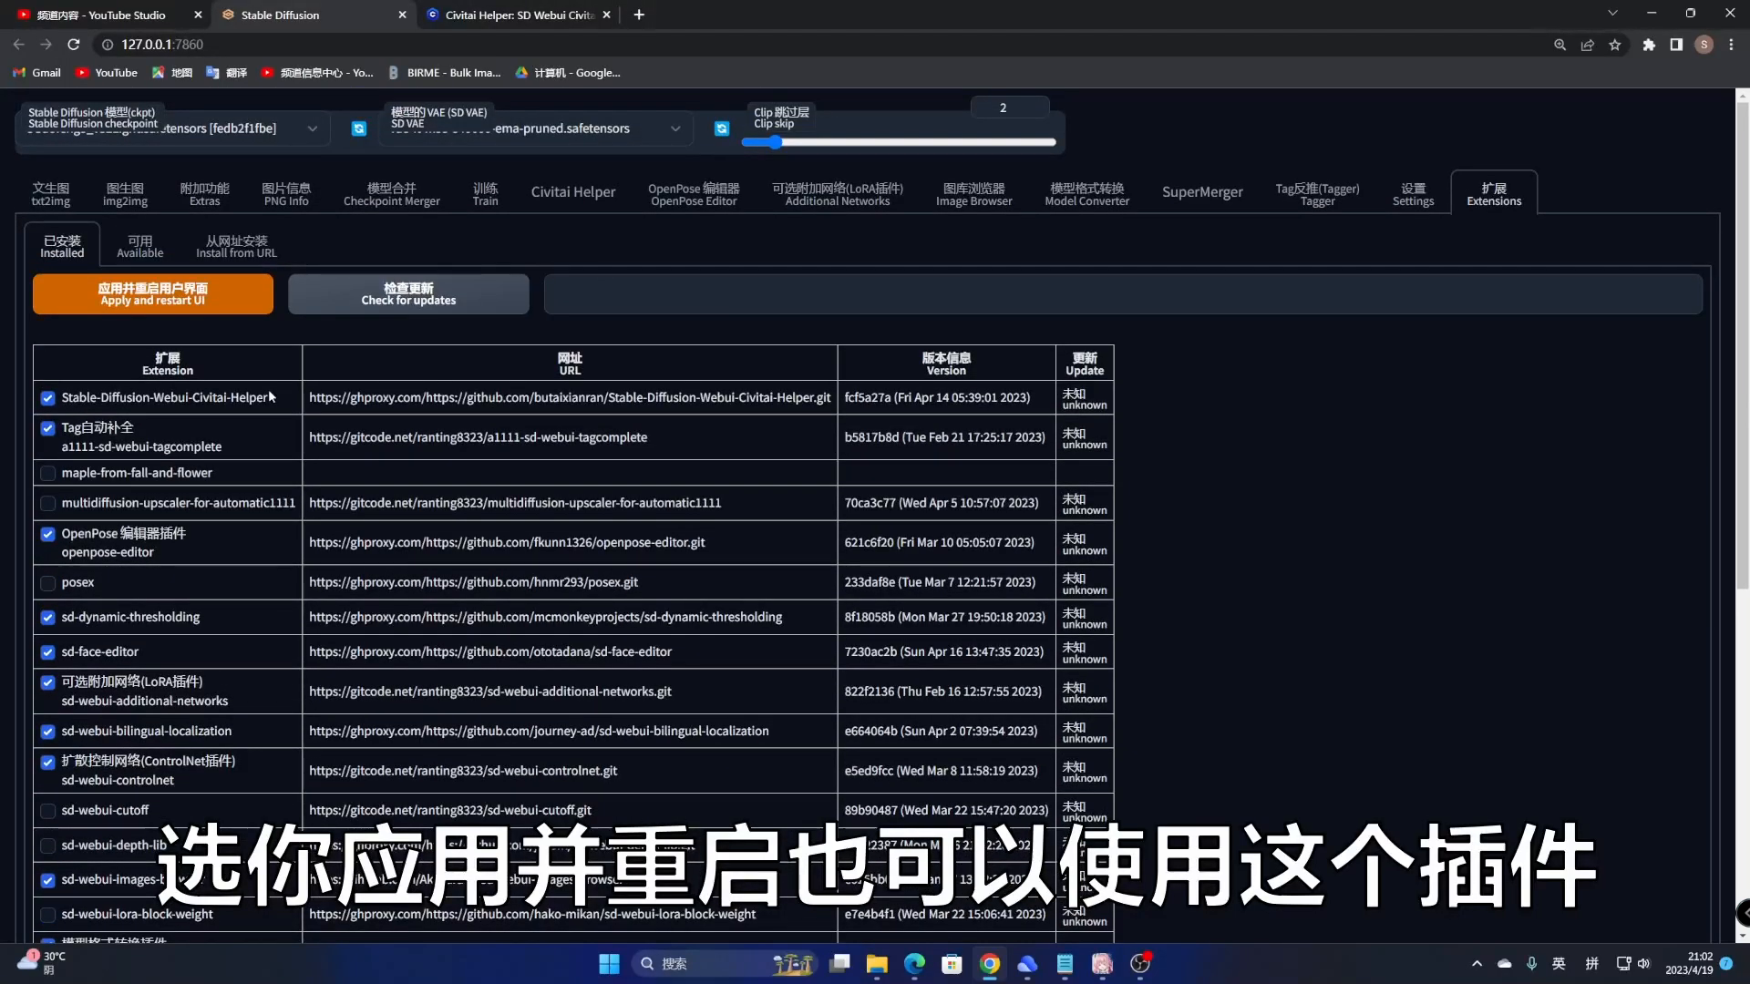
Step: Open the extension's GitHub repository in a new browser tab, using the URL copied from Stable Diffusion's install-from-URL form
left_click(236, 247)
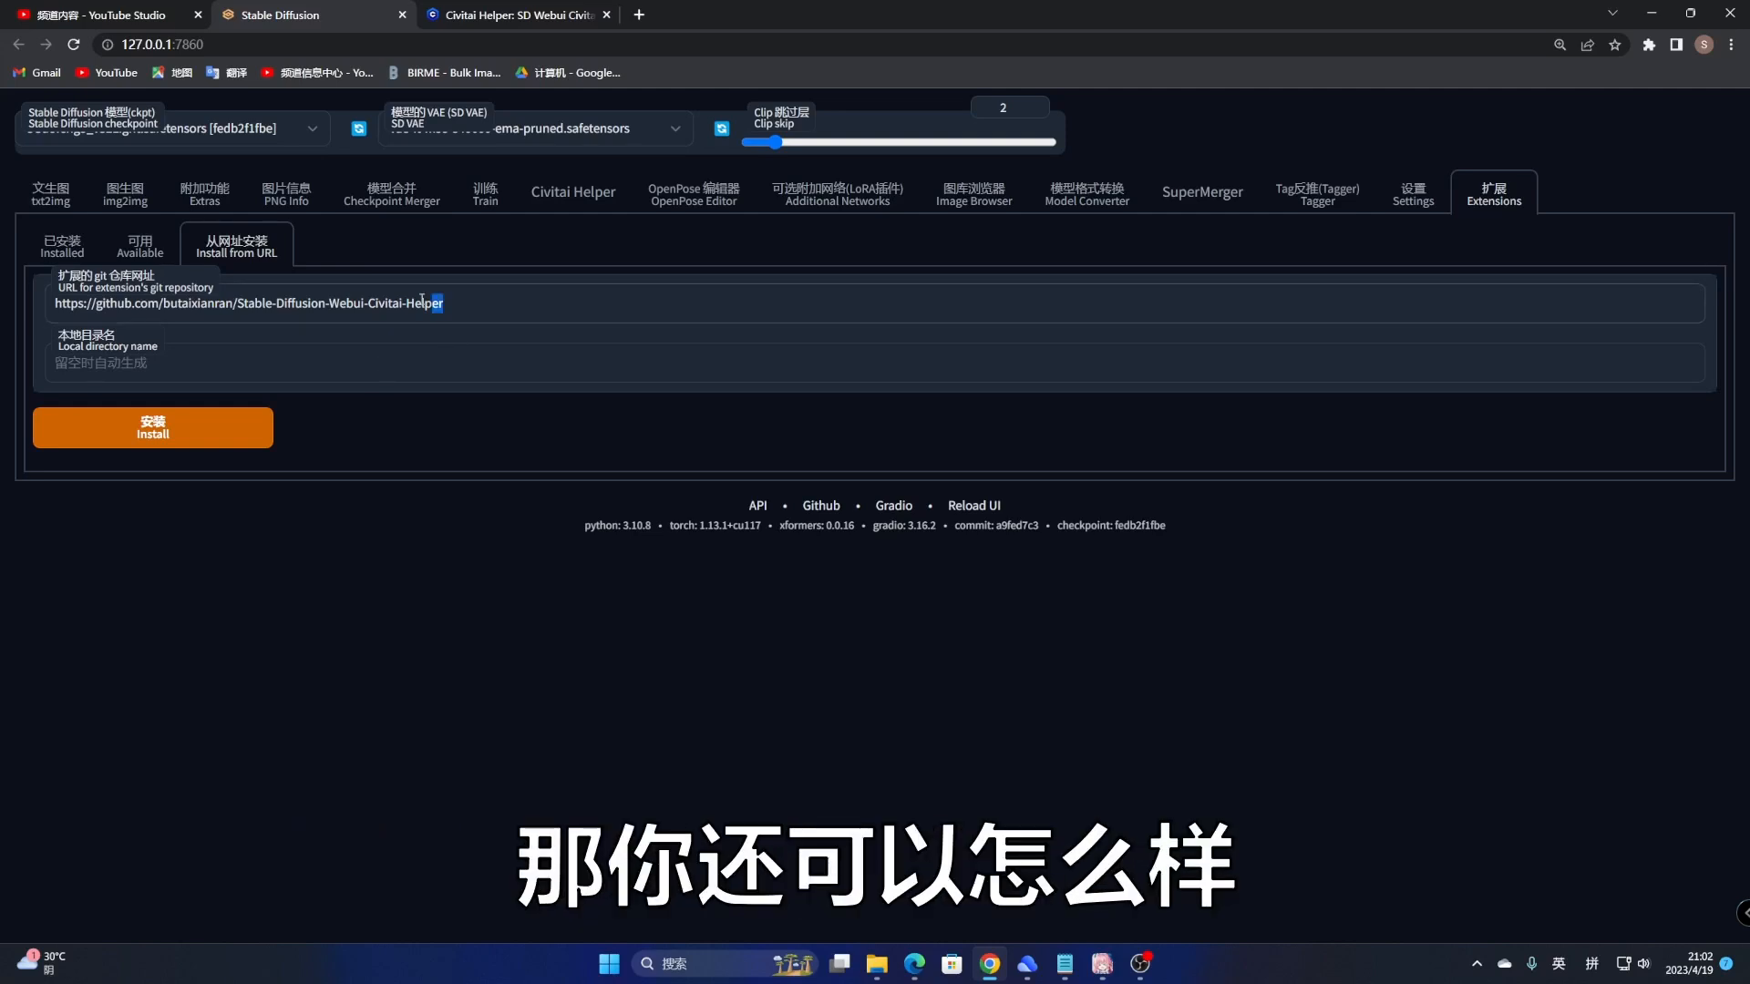
left_click_drag(444, 303, 7, 295)
key("ctrl+c")
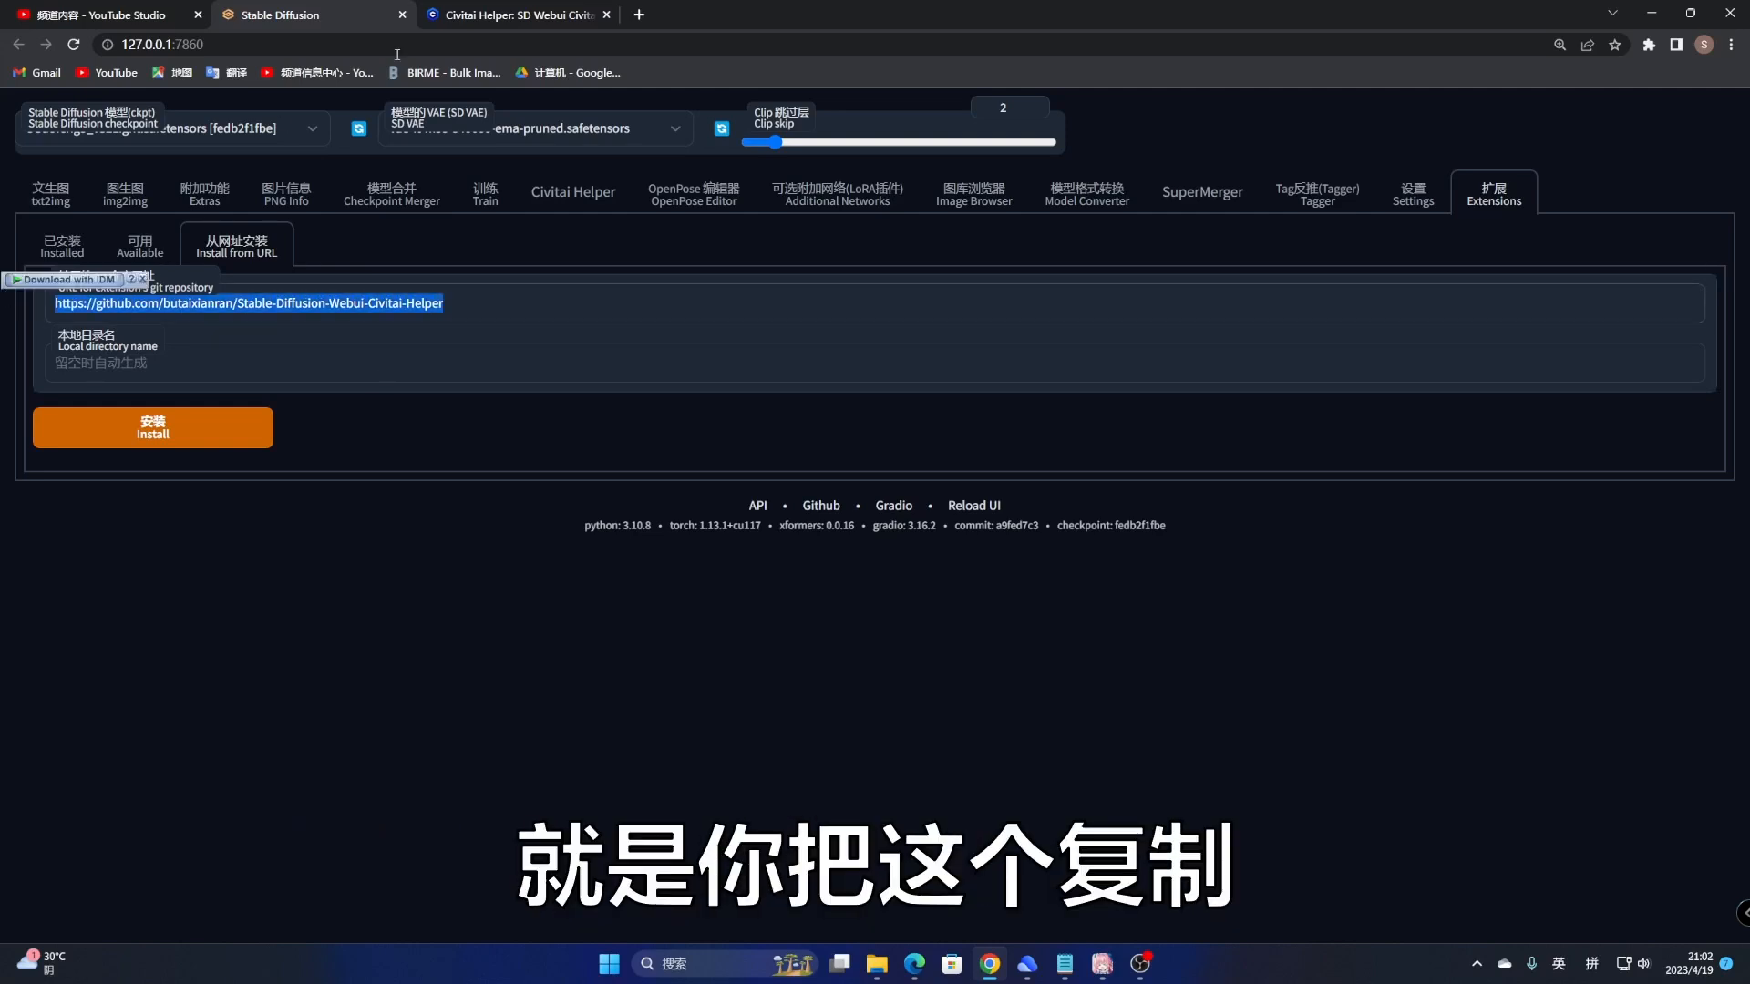
left_click(639, 14)
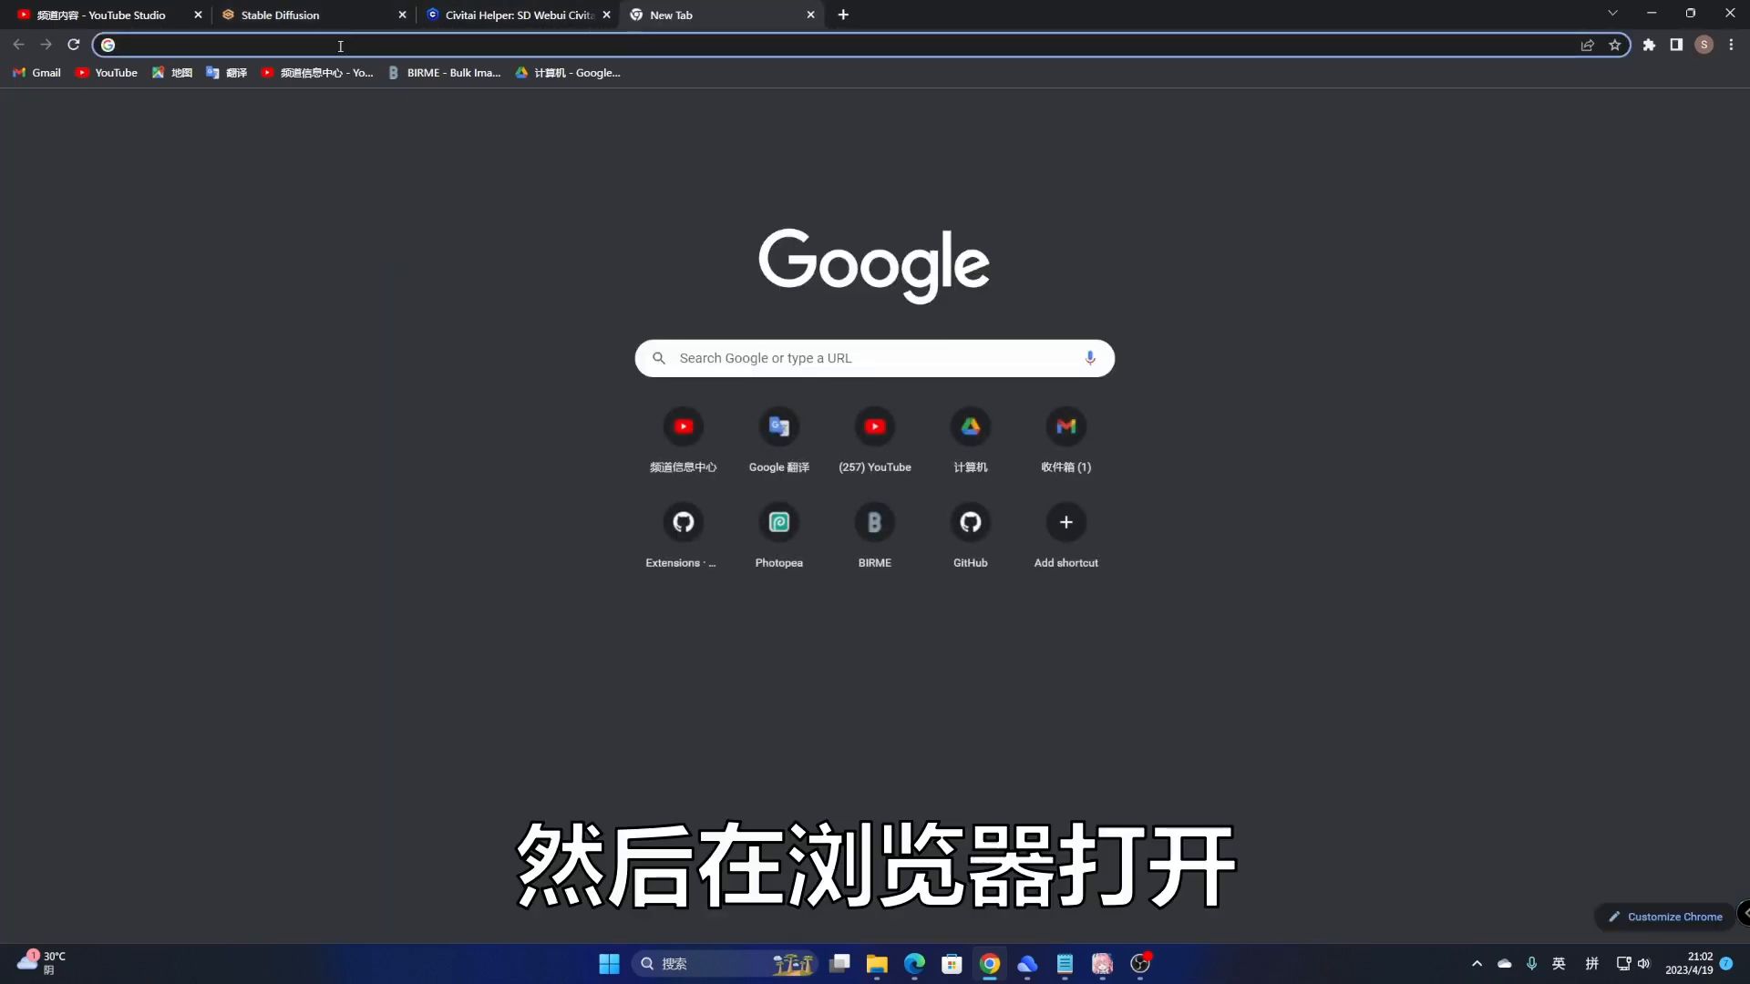
left_click(340, 43)
key("ctrl+v")
key("Return")
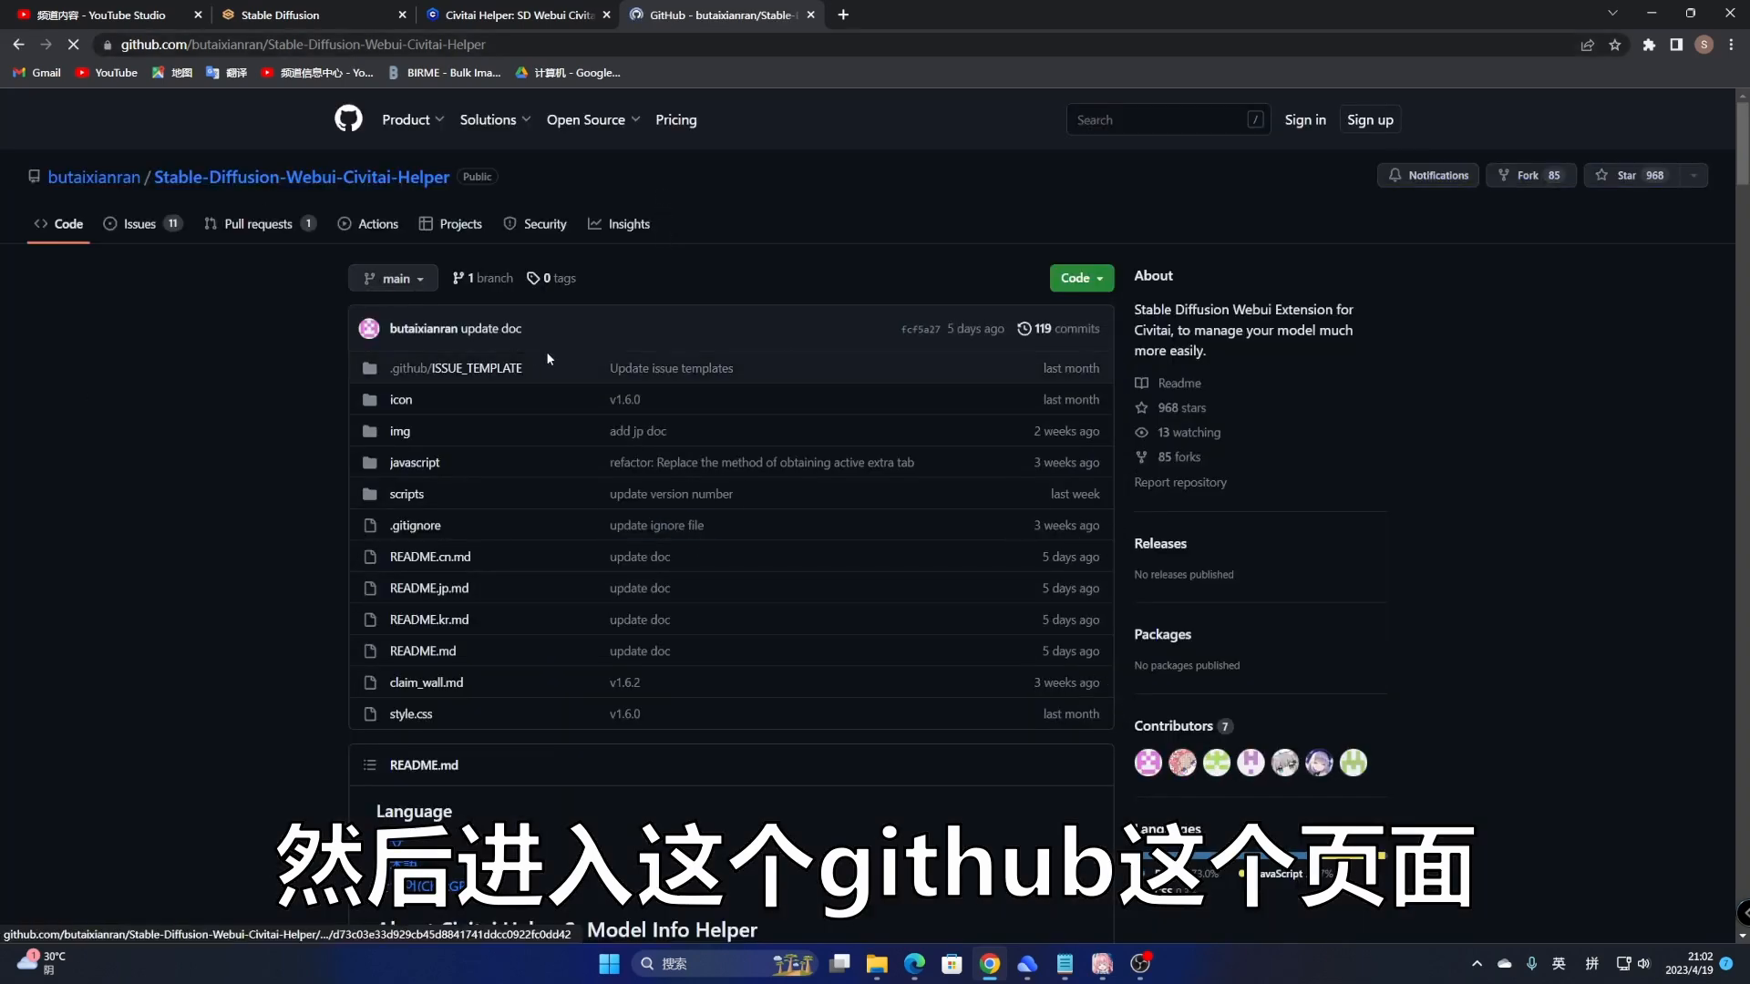
Step: Show the repository's code download options, check the local extensions folder as the unzip destination, and copy the HTTPS clone URL
left_click(1081, 278)
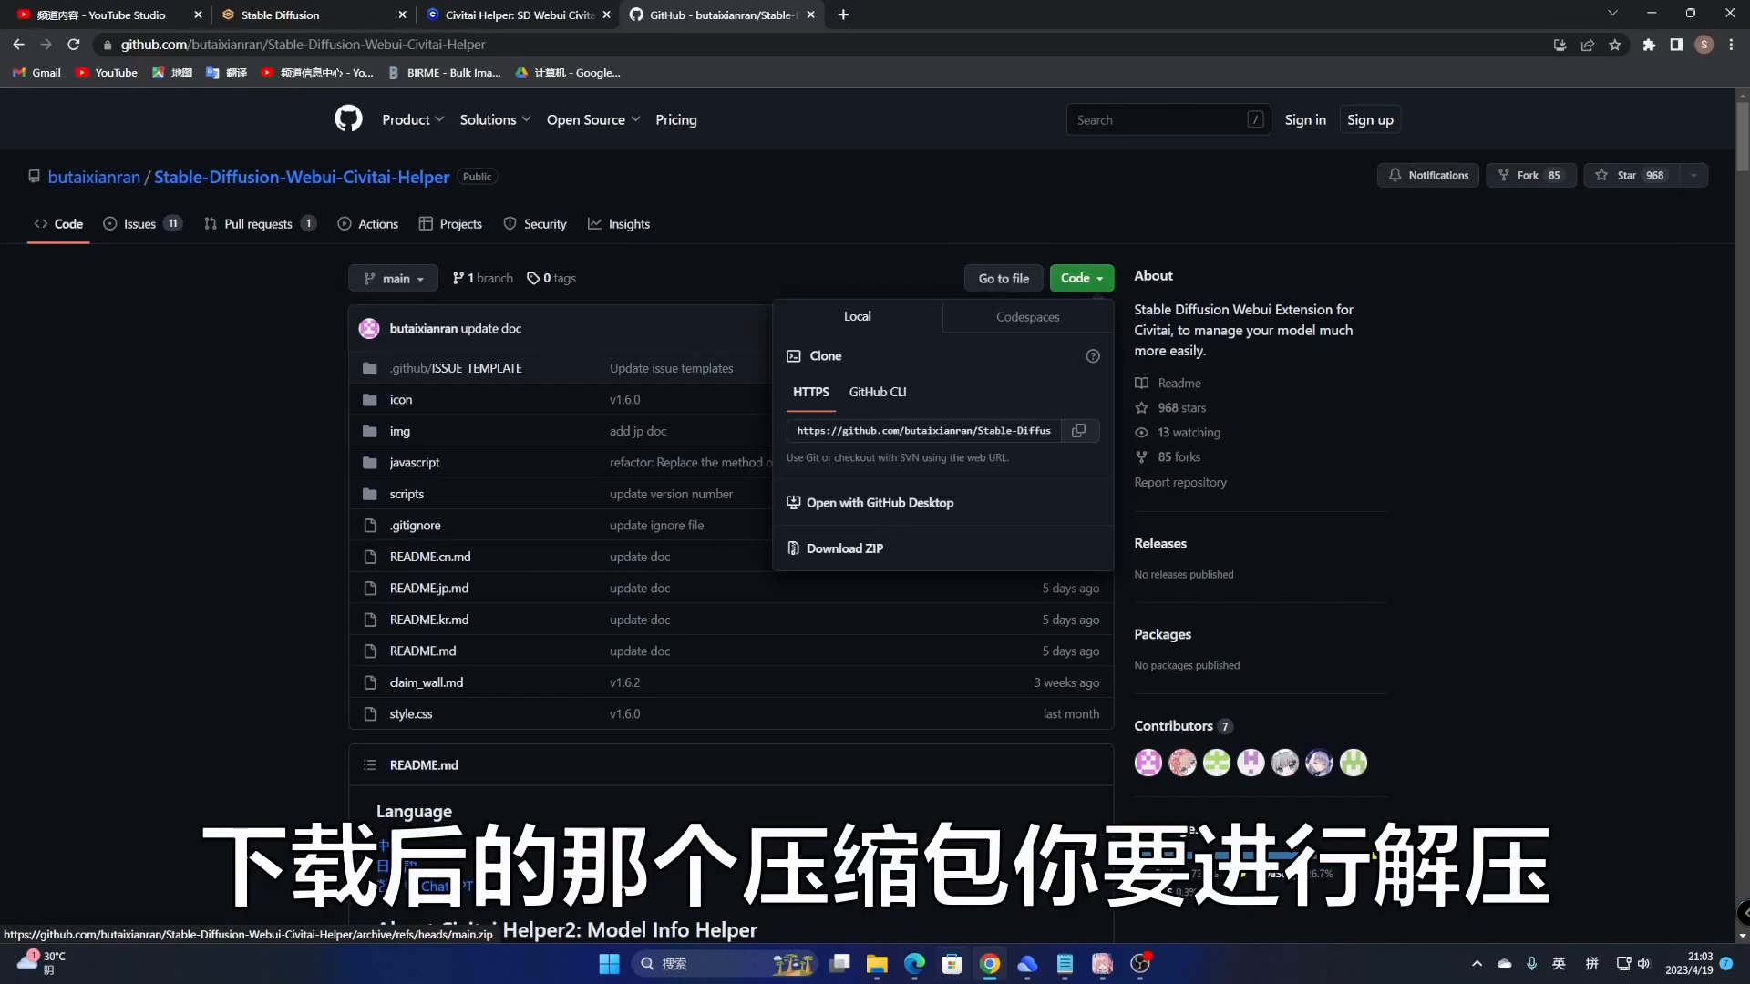
left_click(877, 963)
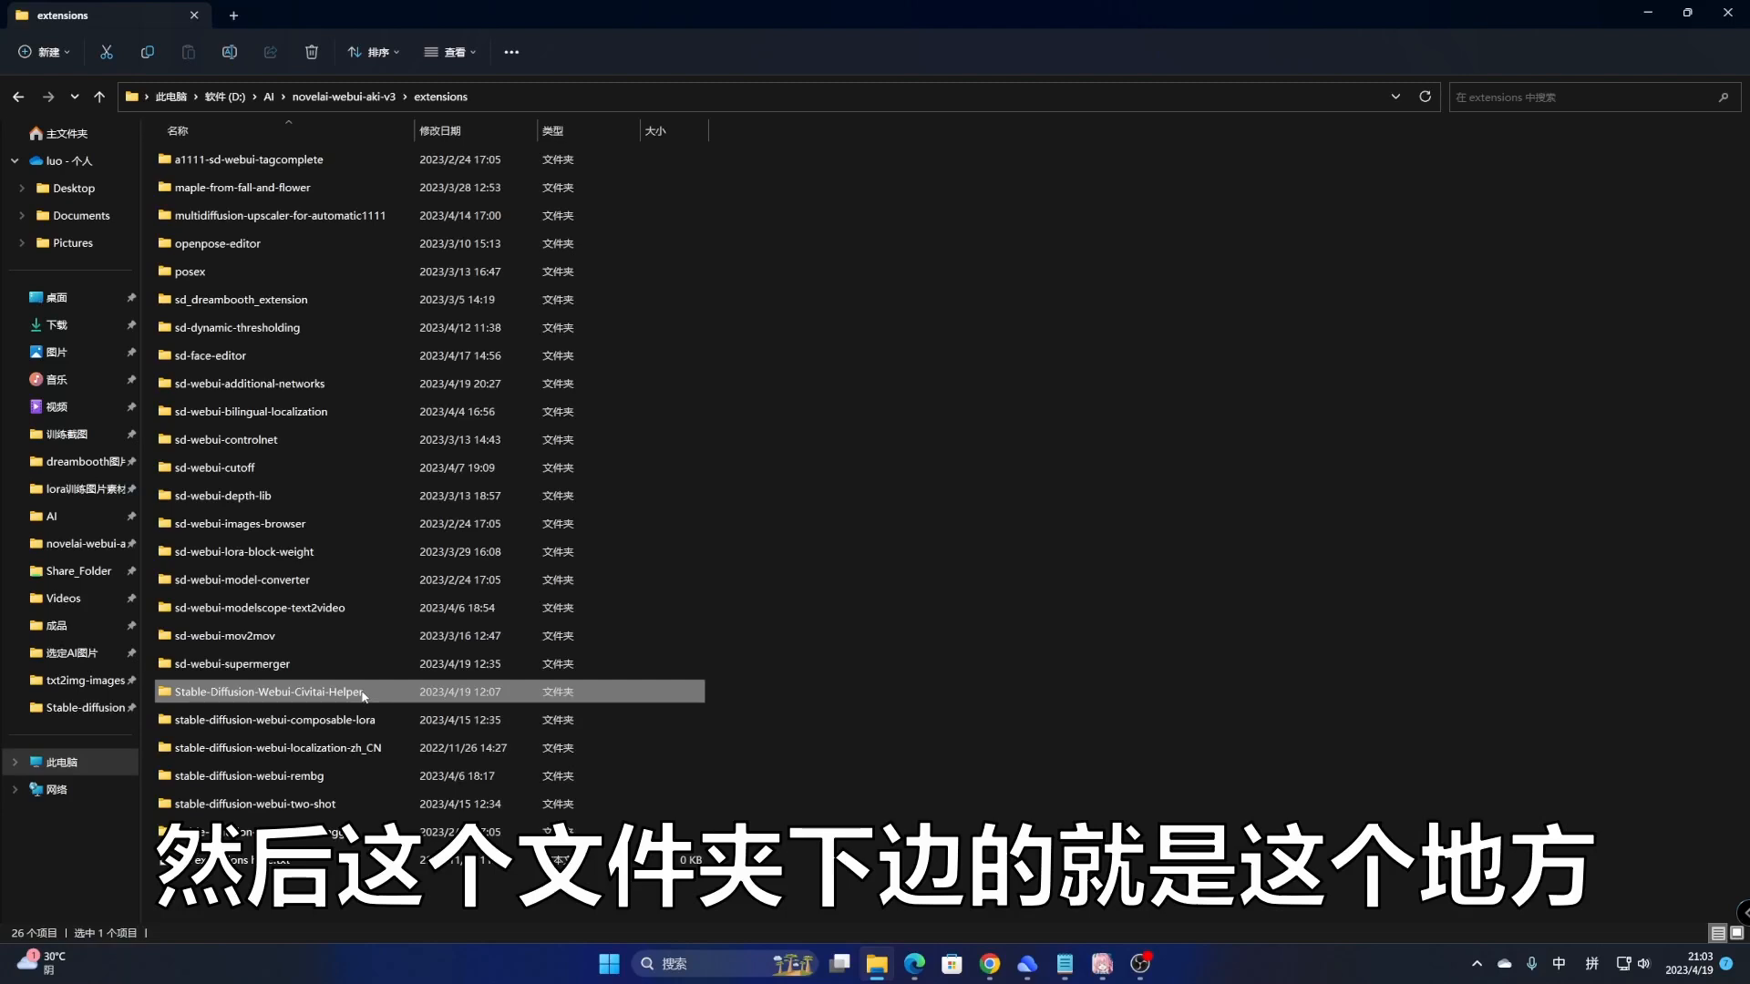
left_click(1648, 15)
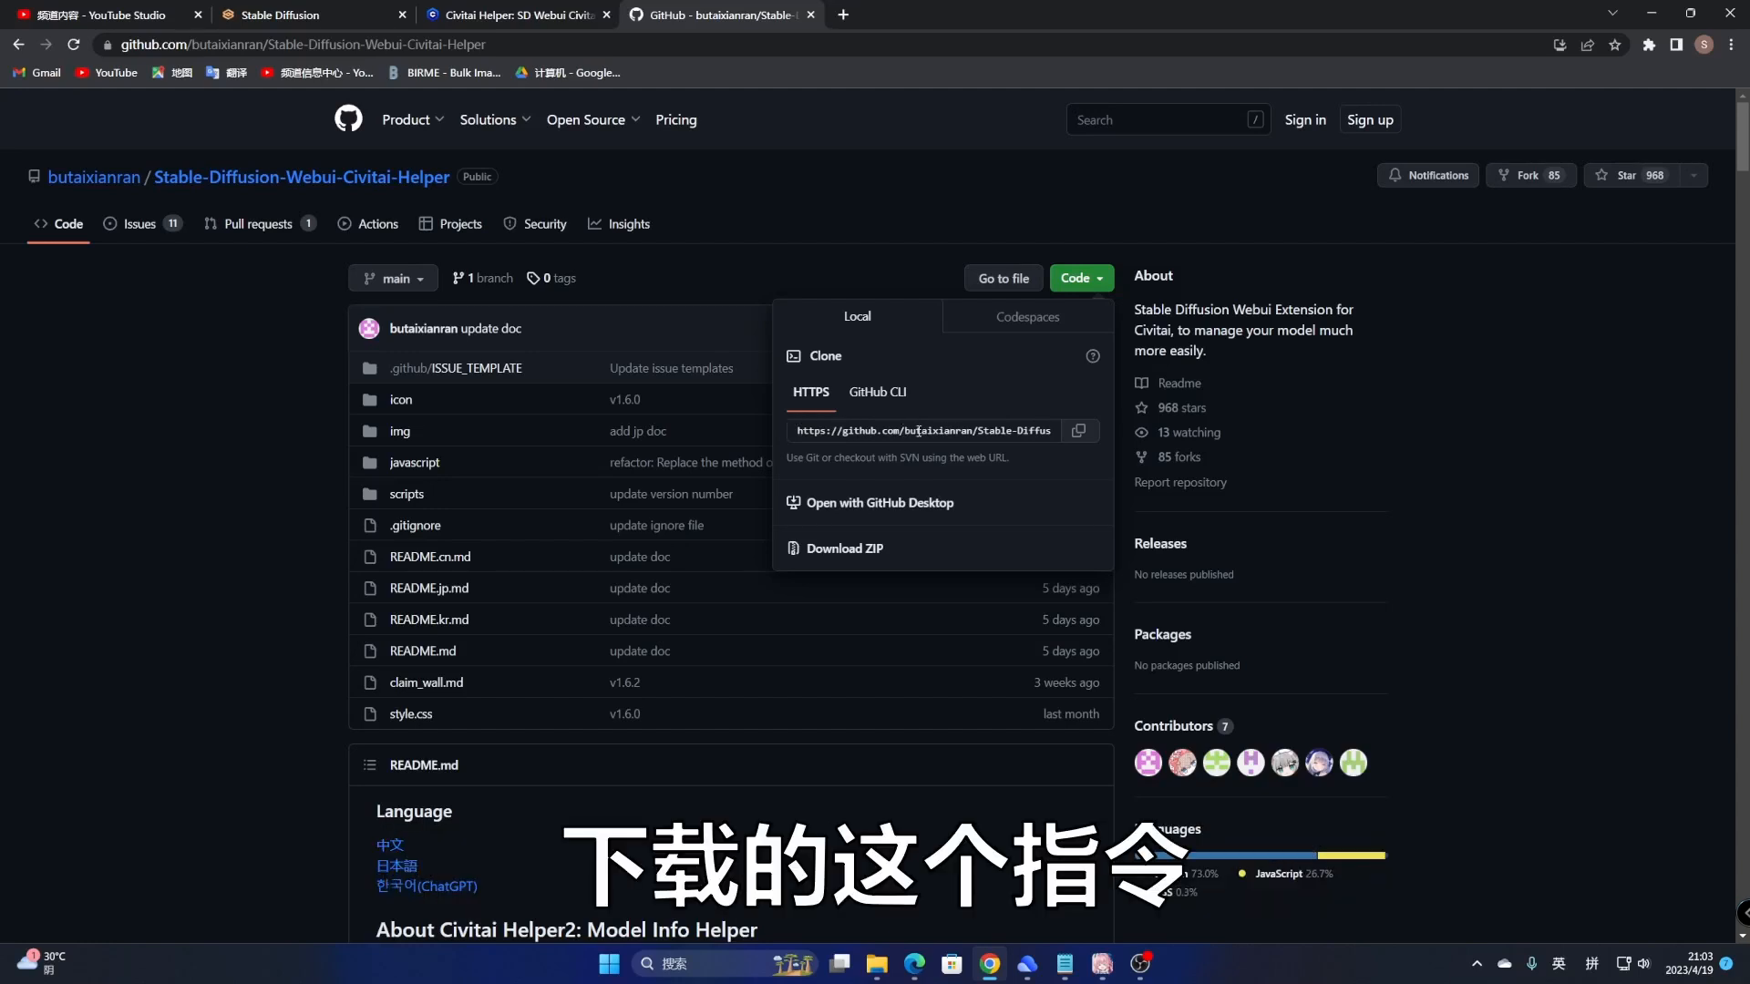
left_click(1080, 432)
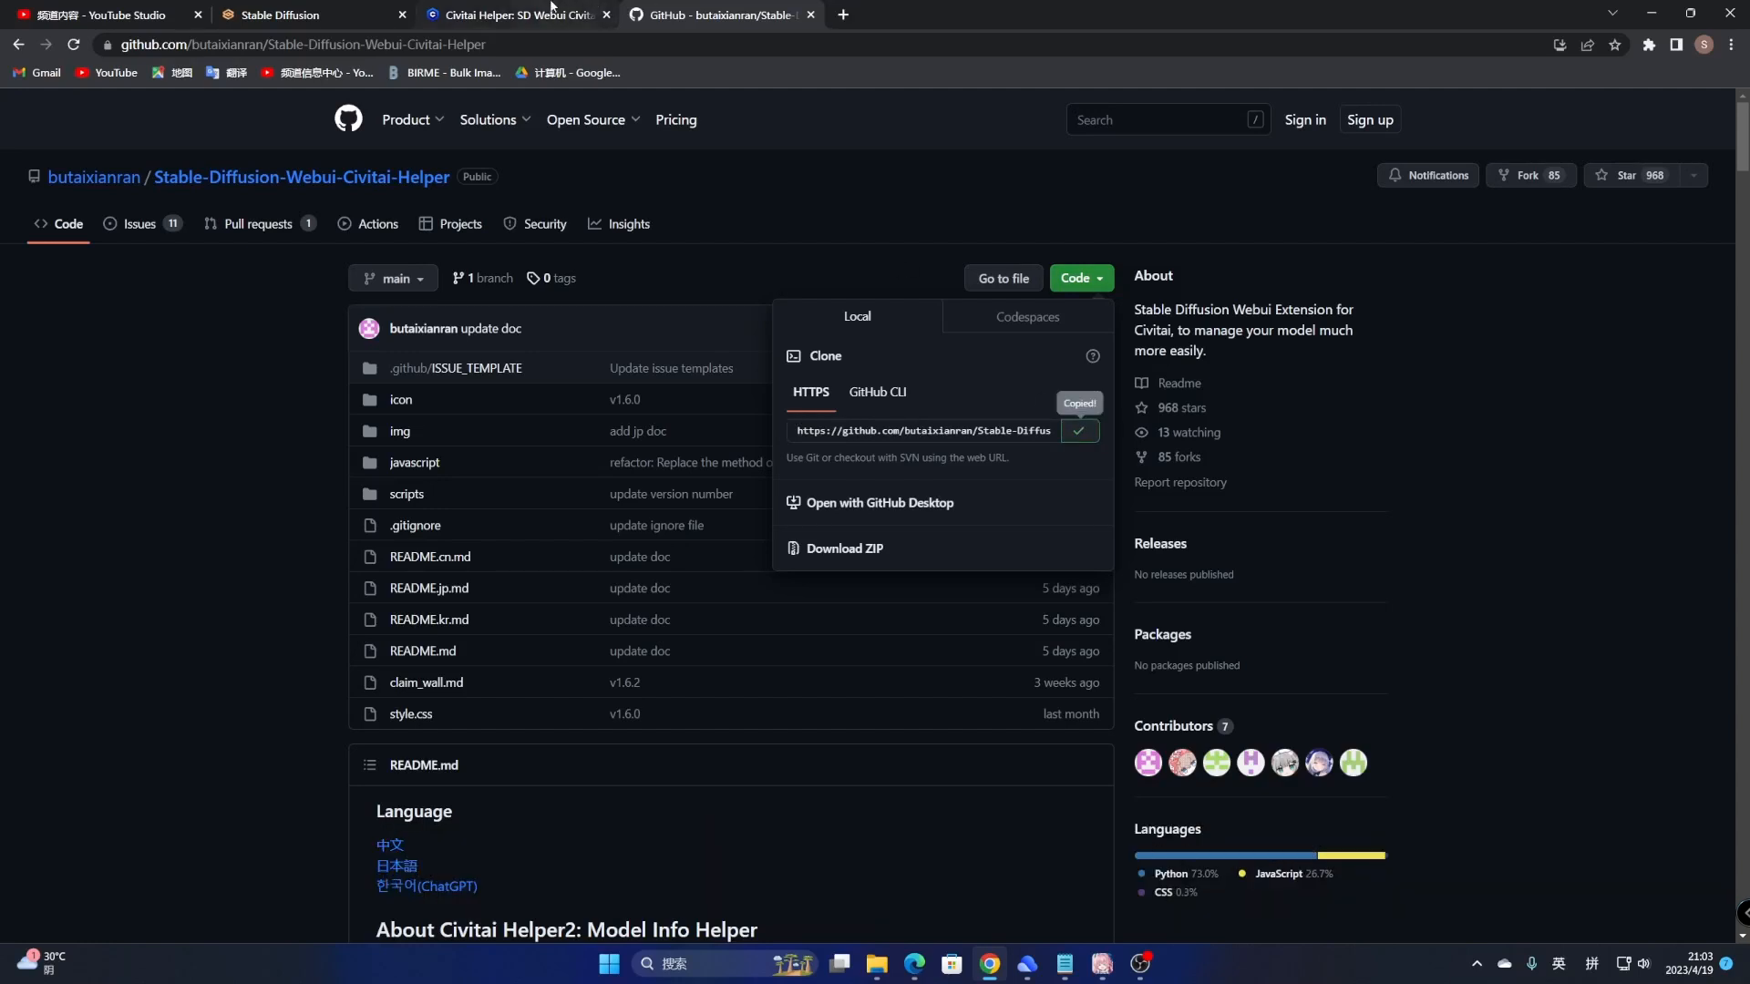
Step: Launch PowerShell from File Explorer in the novelai-webui-aki-v3 extensions folder and move its window toward the middle of the screen
left_click(876, 963)
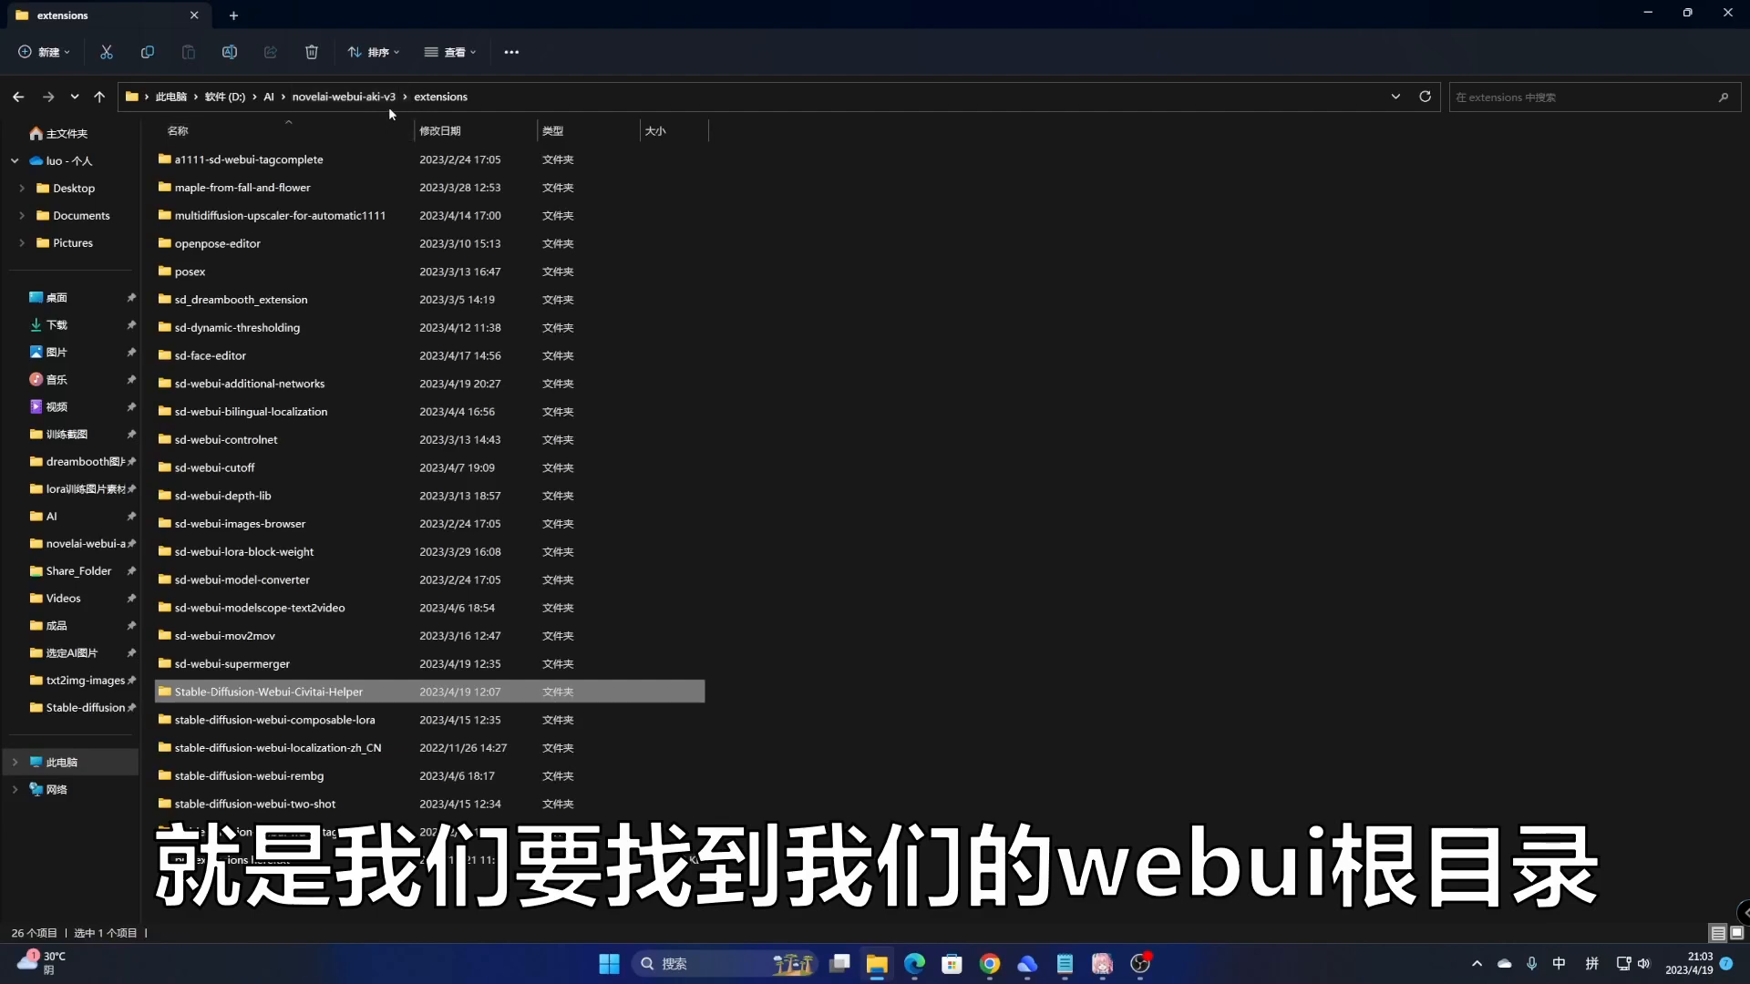
left_click(499, 91)
type("power'she")
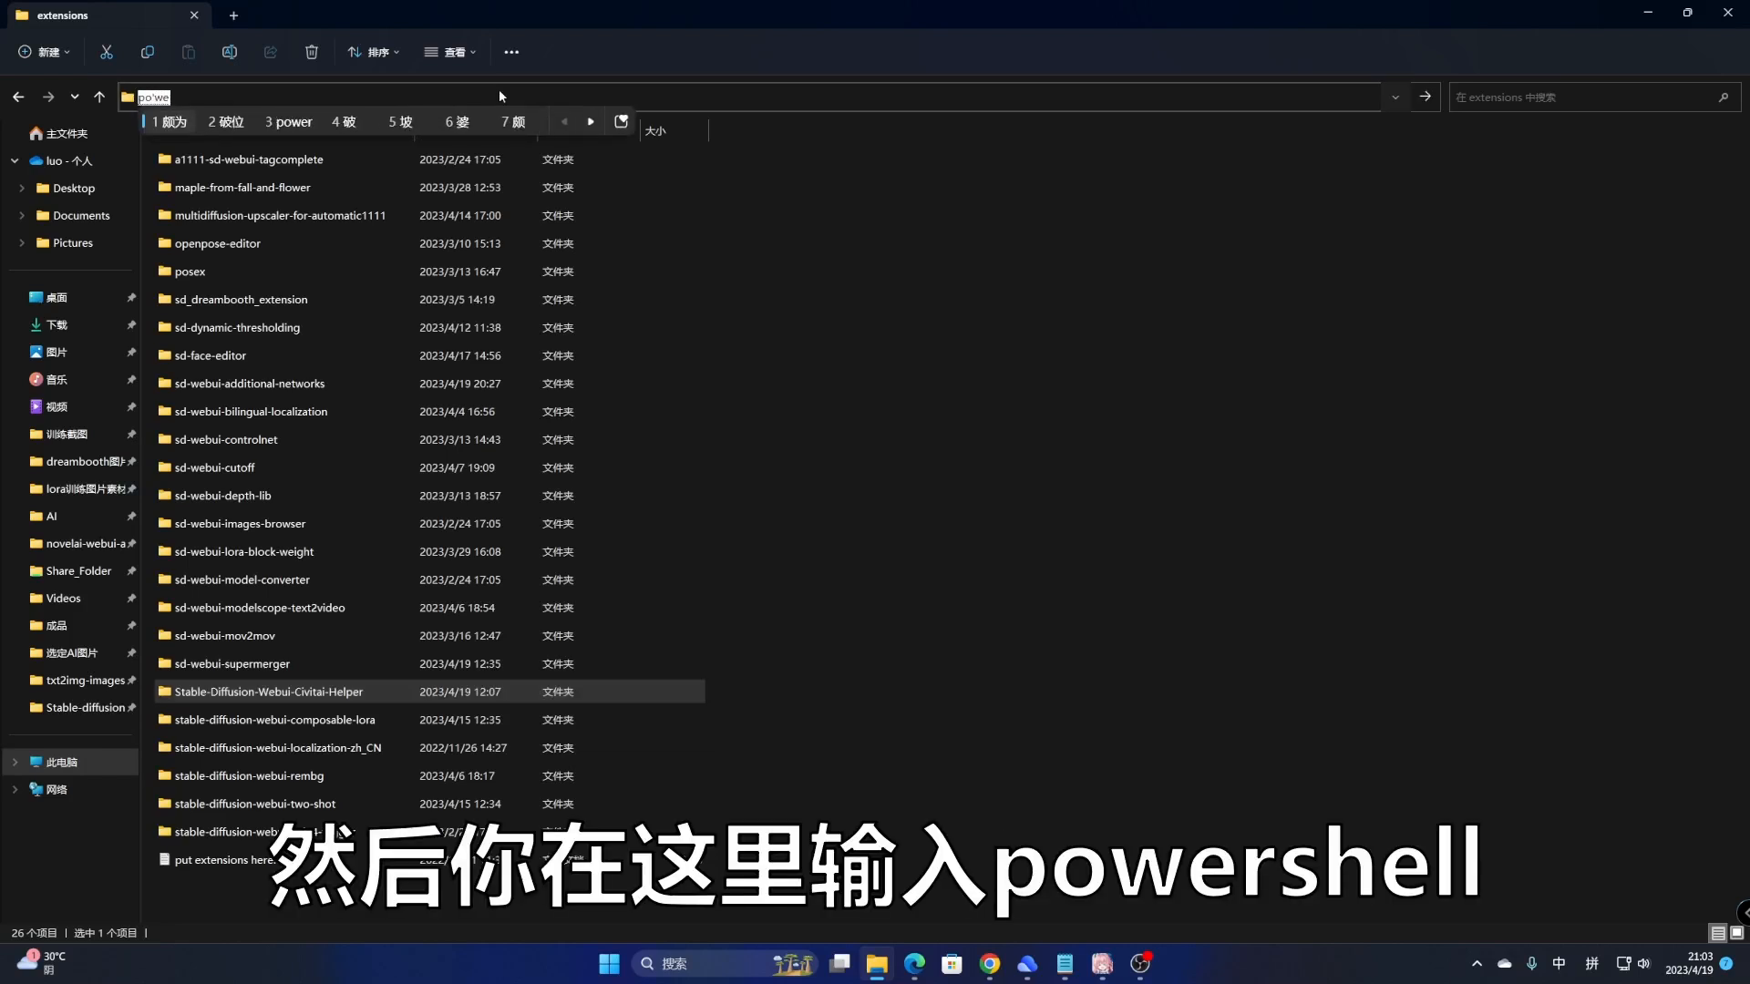
type("ll")
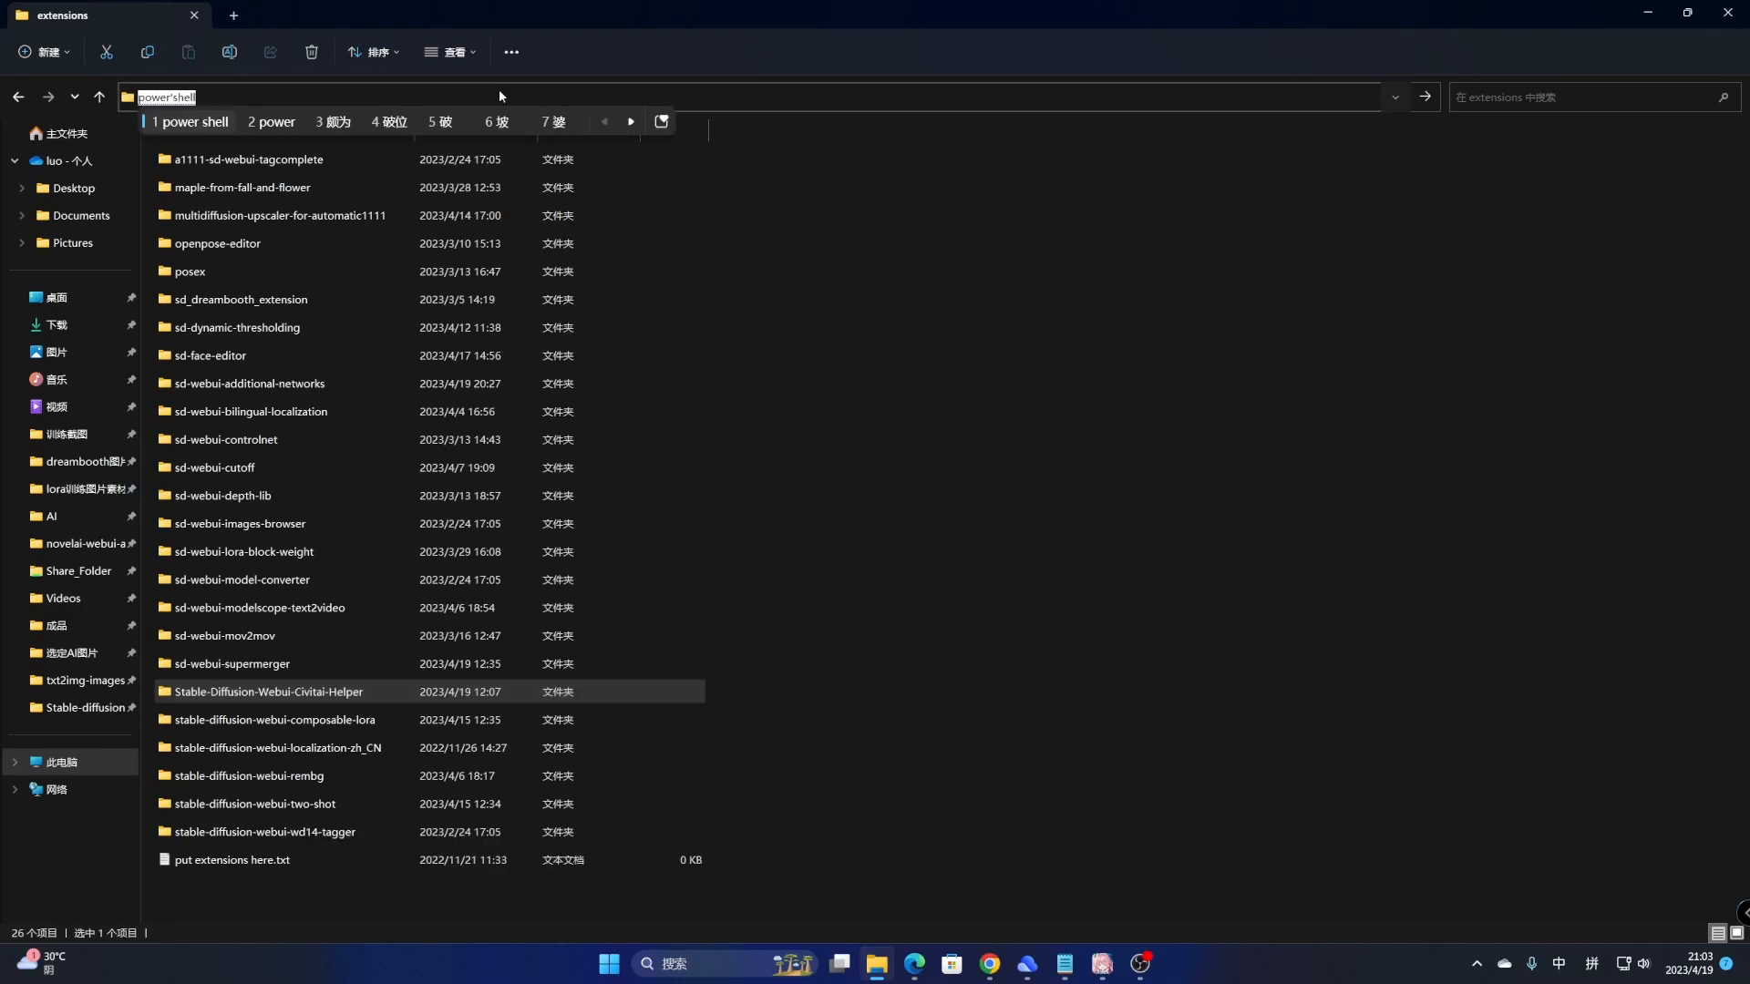
key("Return")
key("Return")
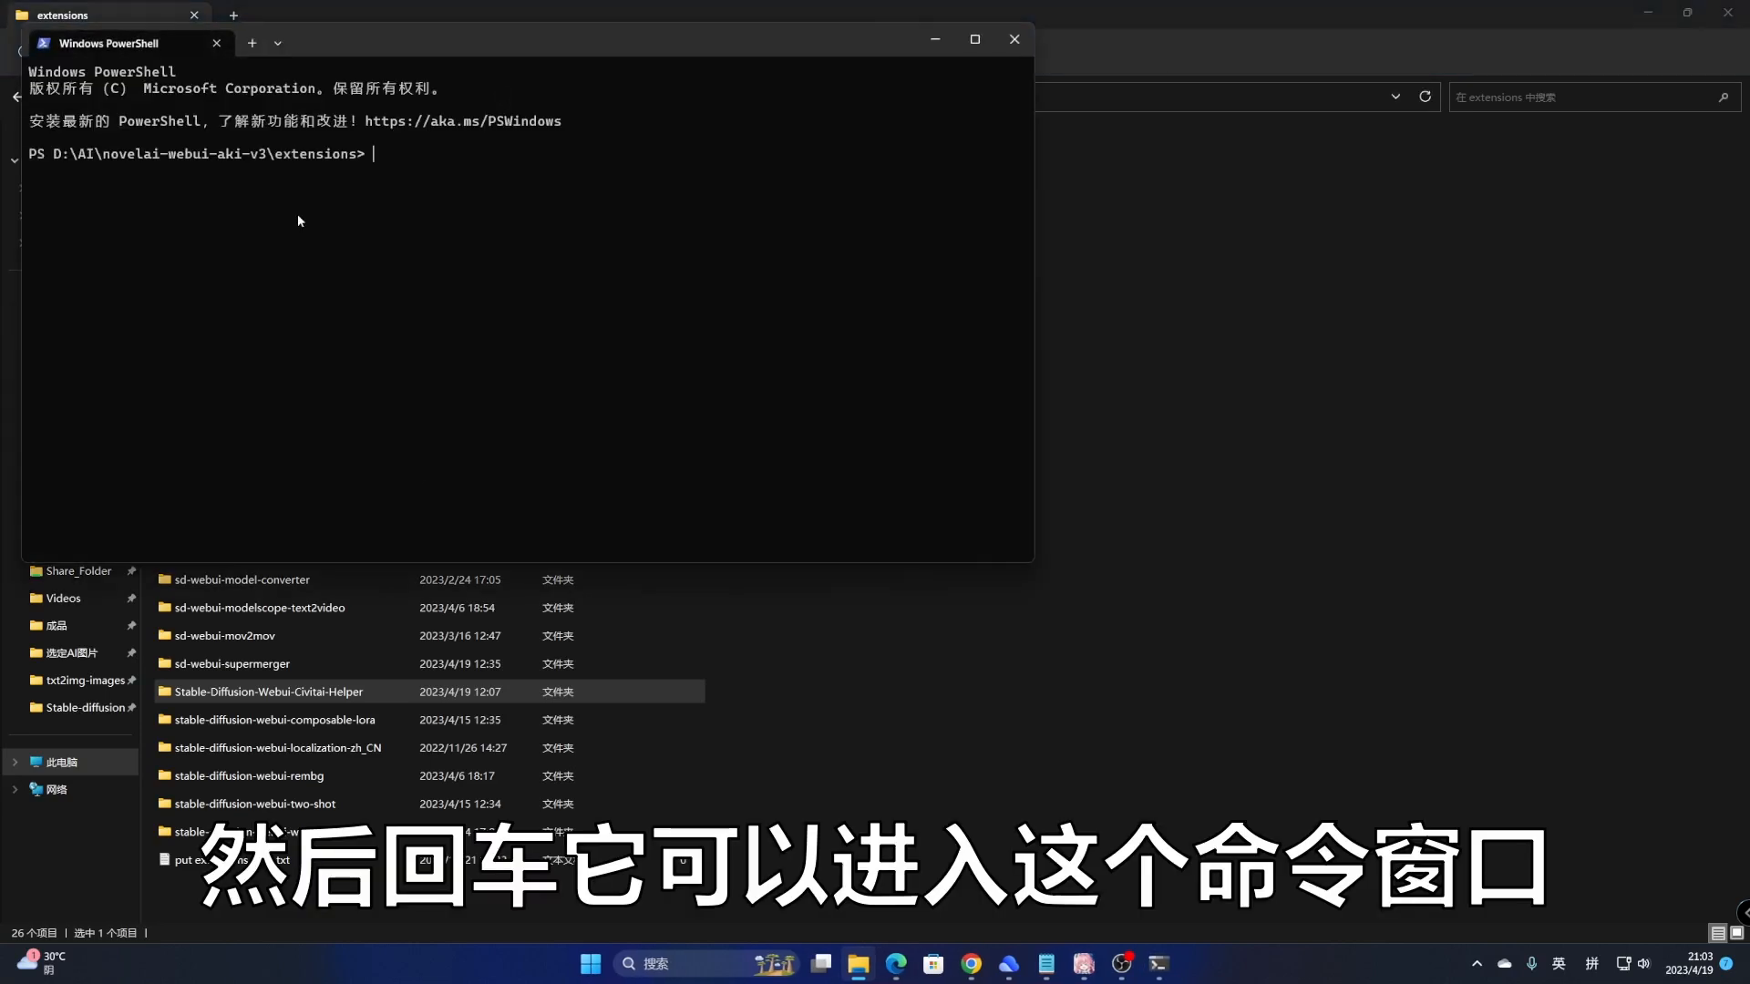
left_click_drag(511, 47, 839, 137)
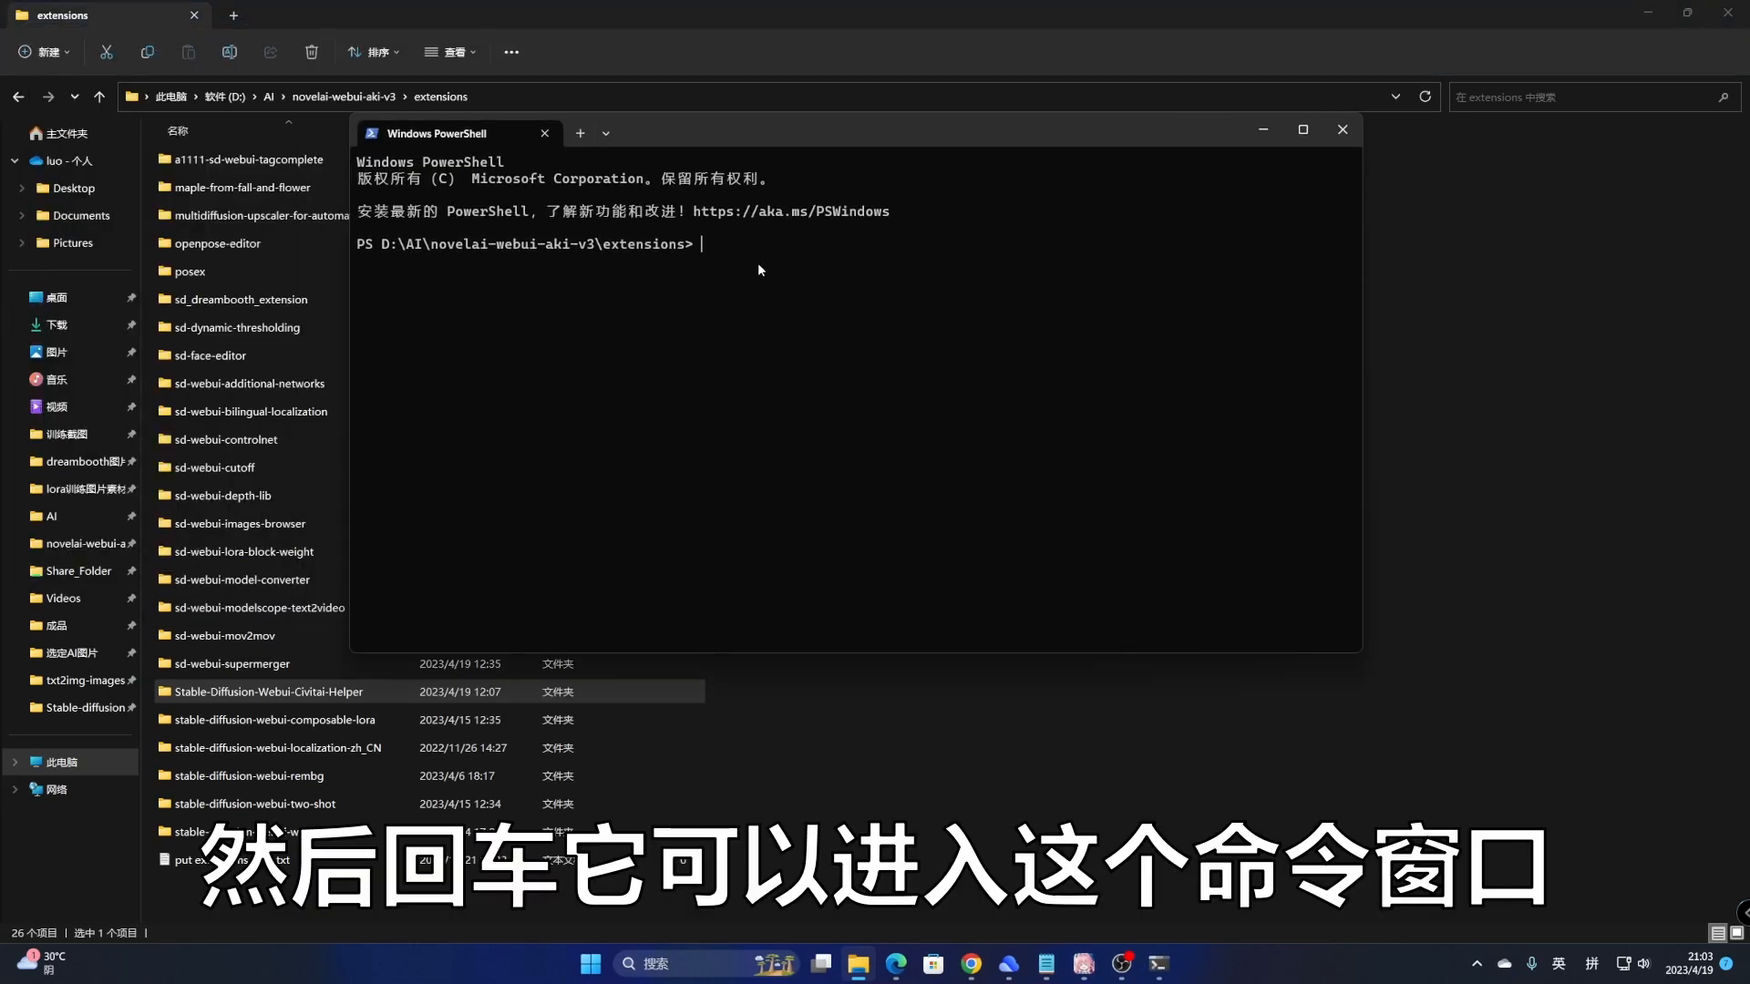
type("git")
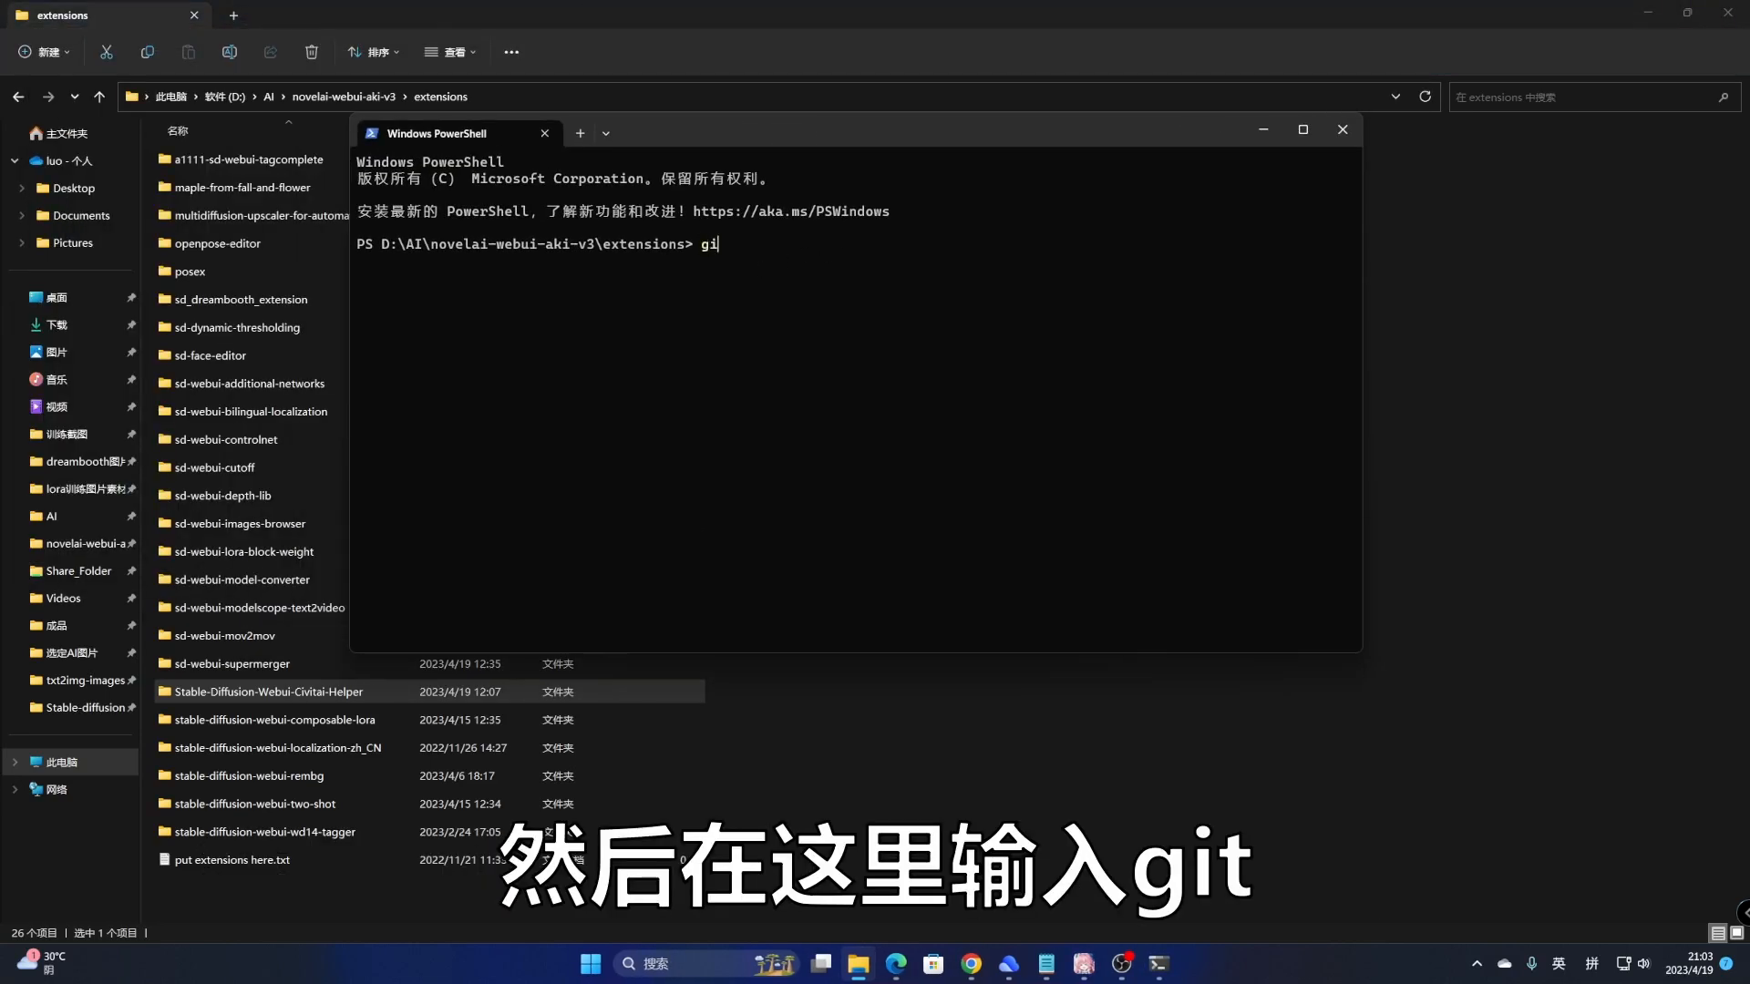
type(" cl")
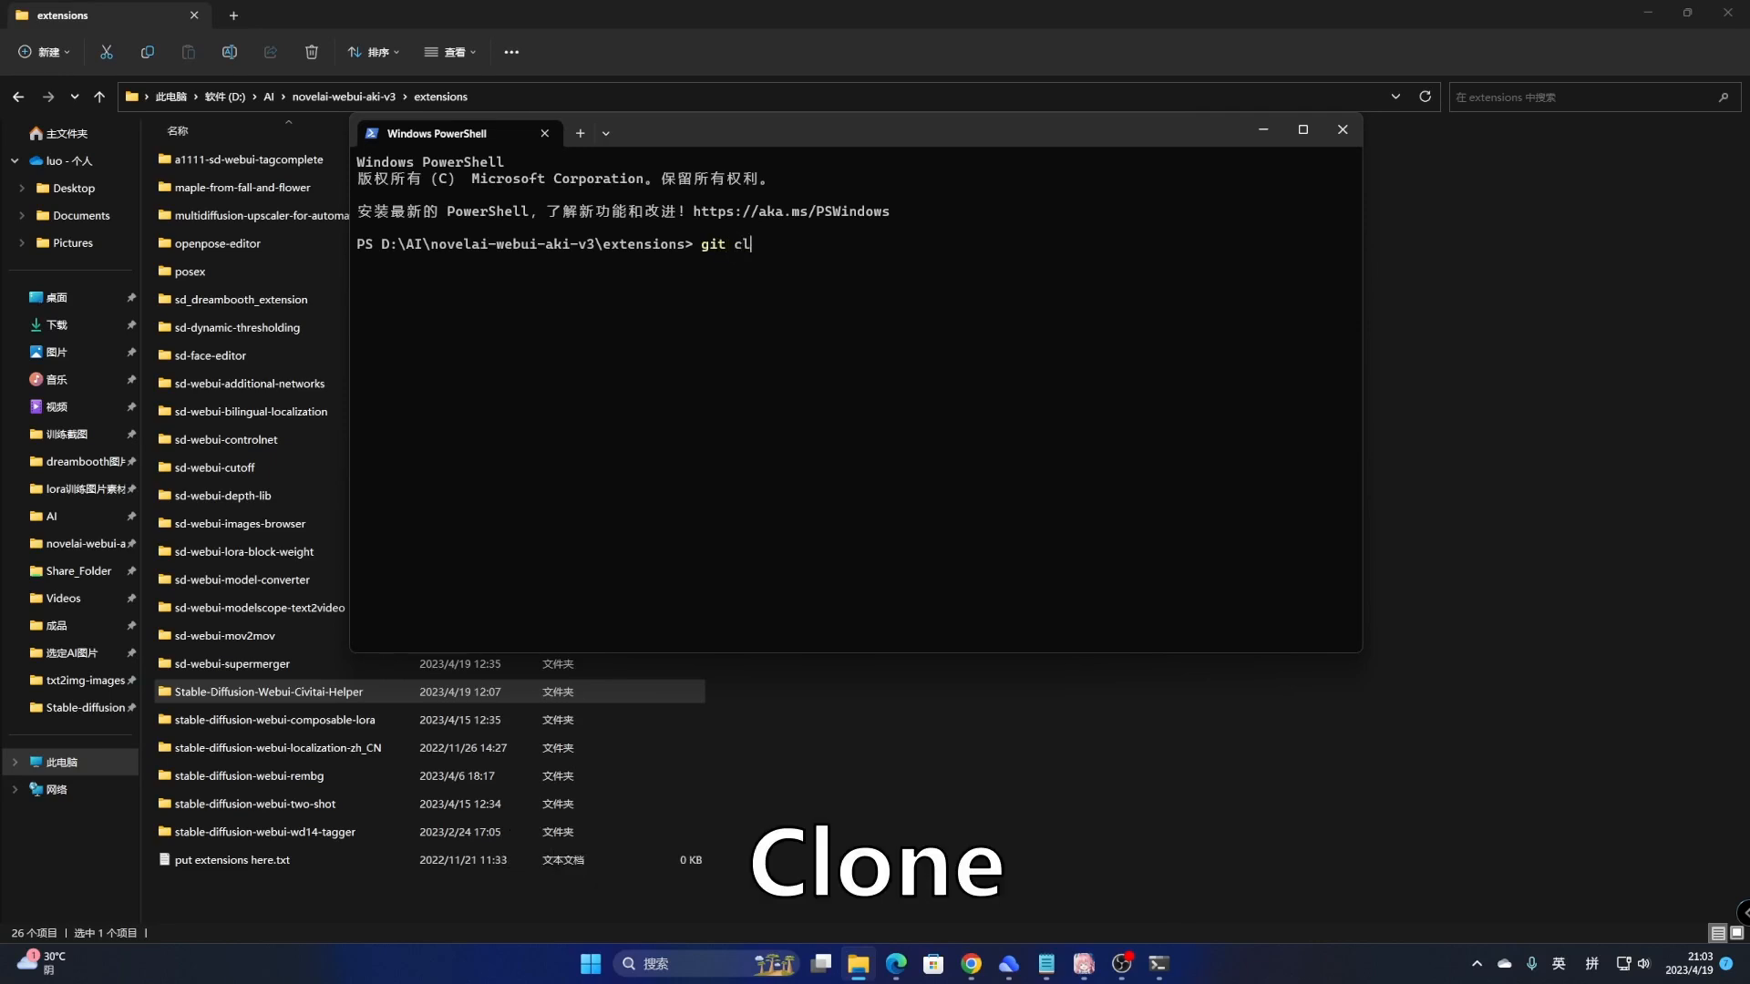
type("one")
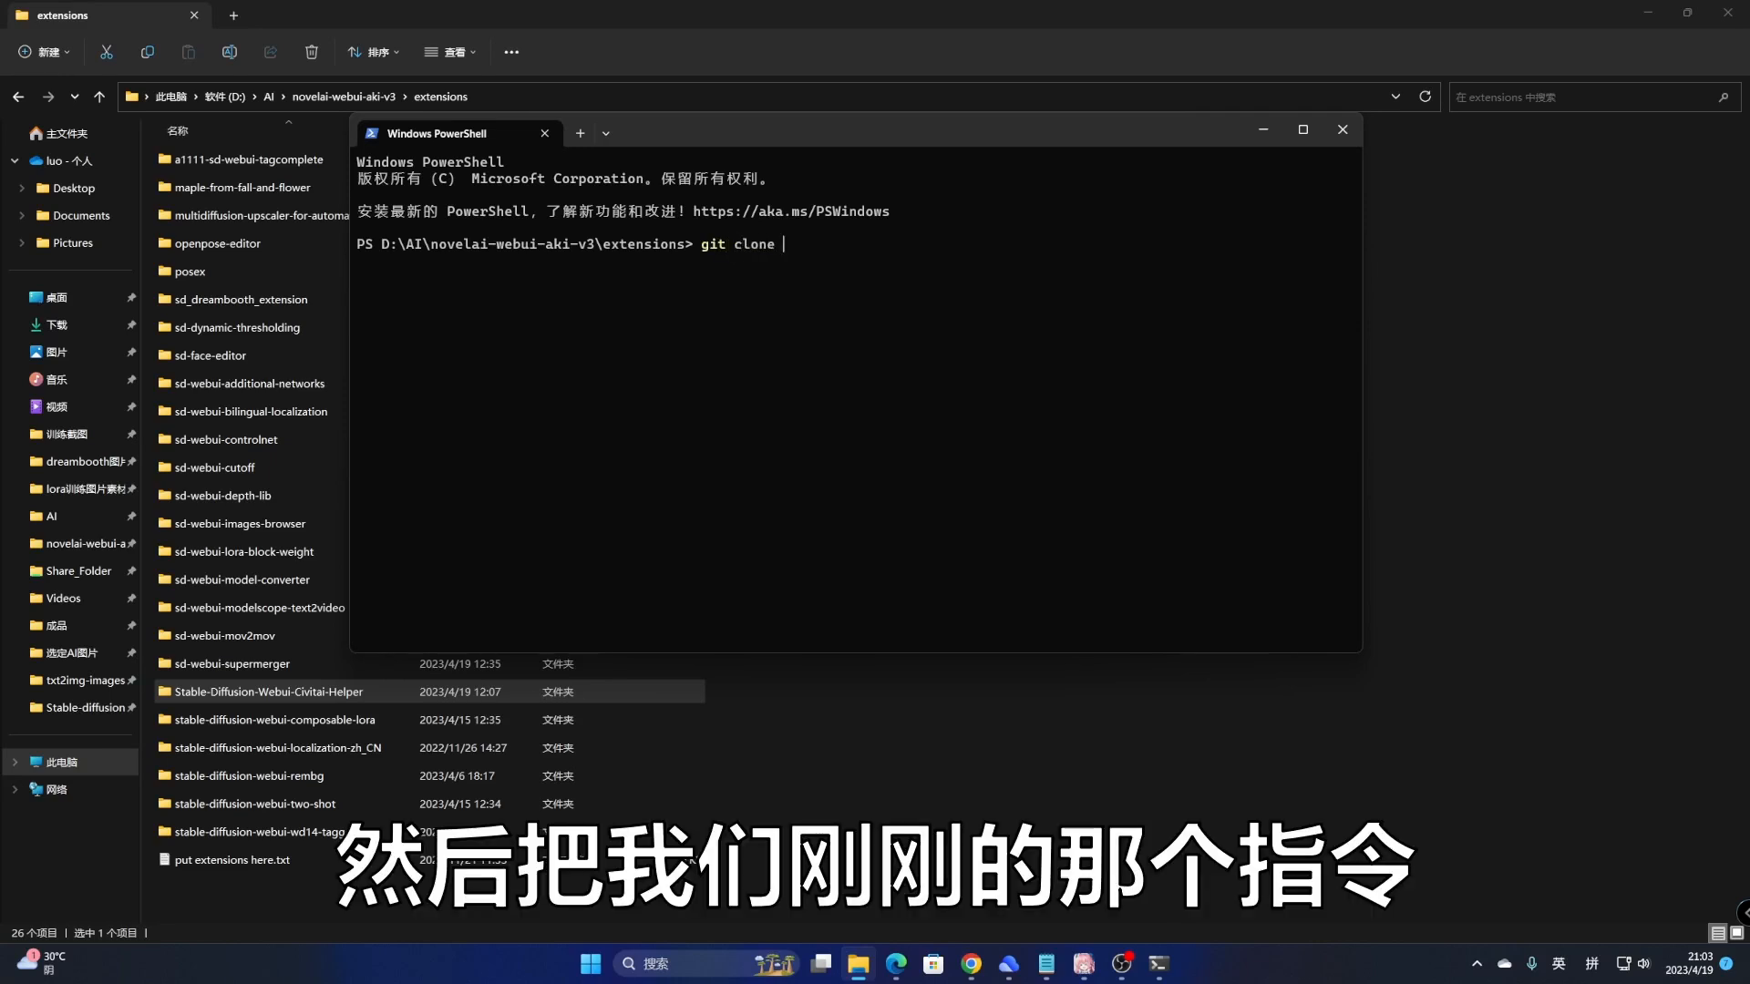
key("ctrl+v")
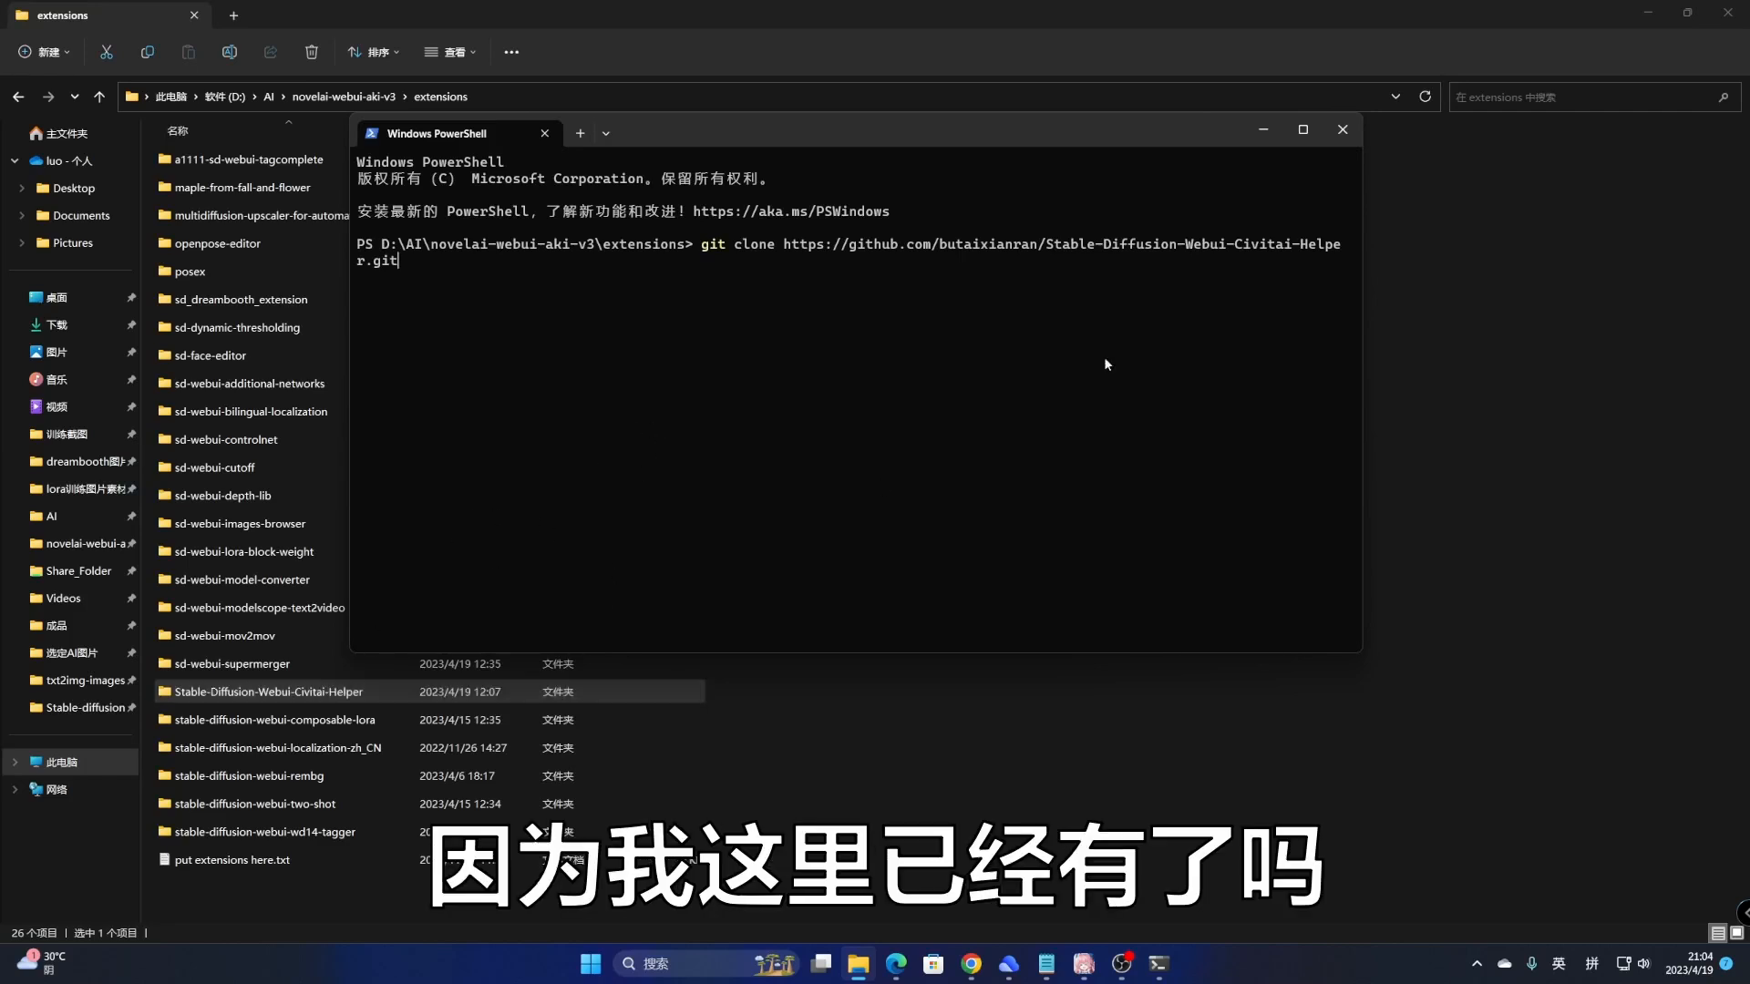
left_click(1343, 130)
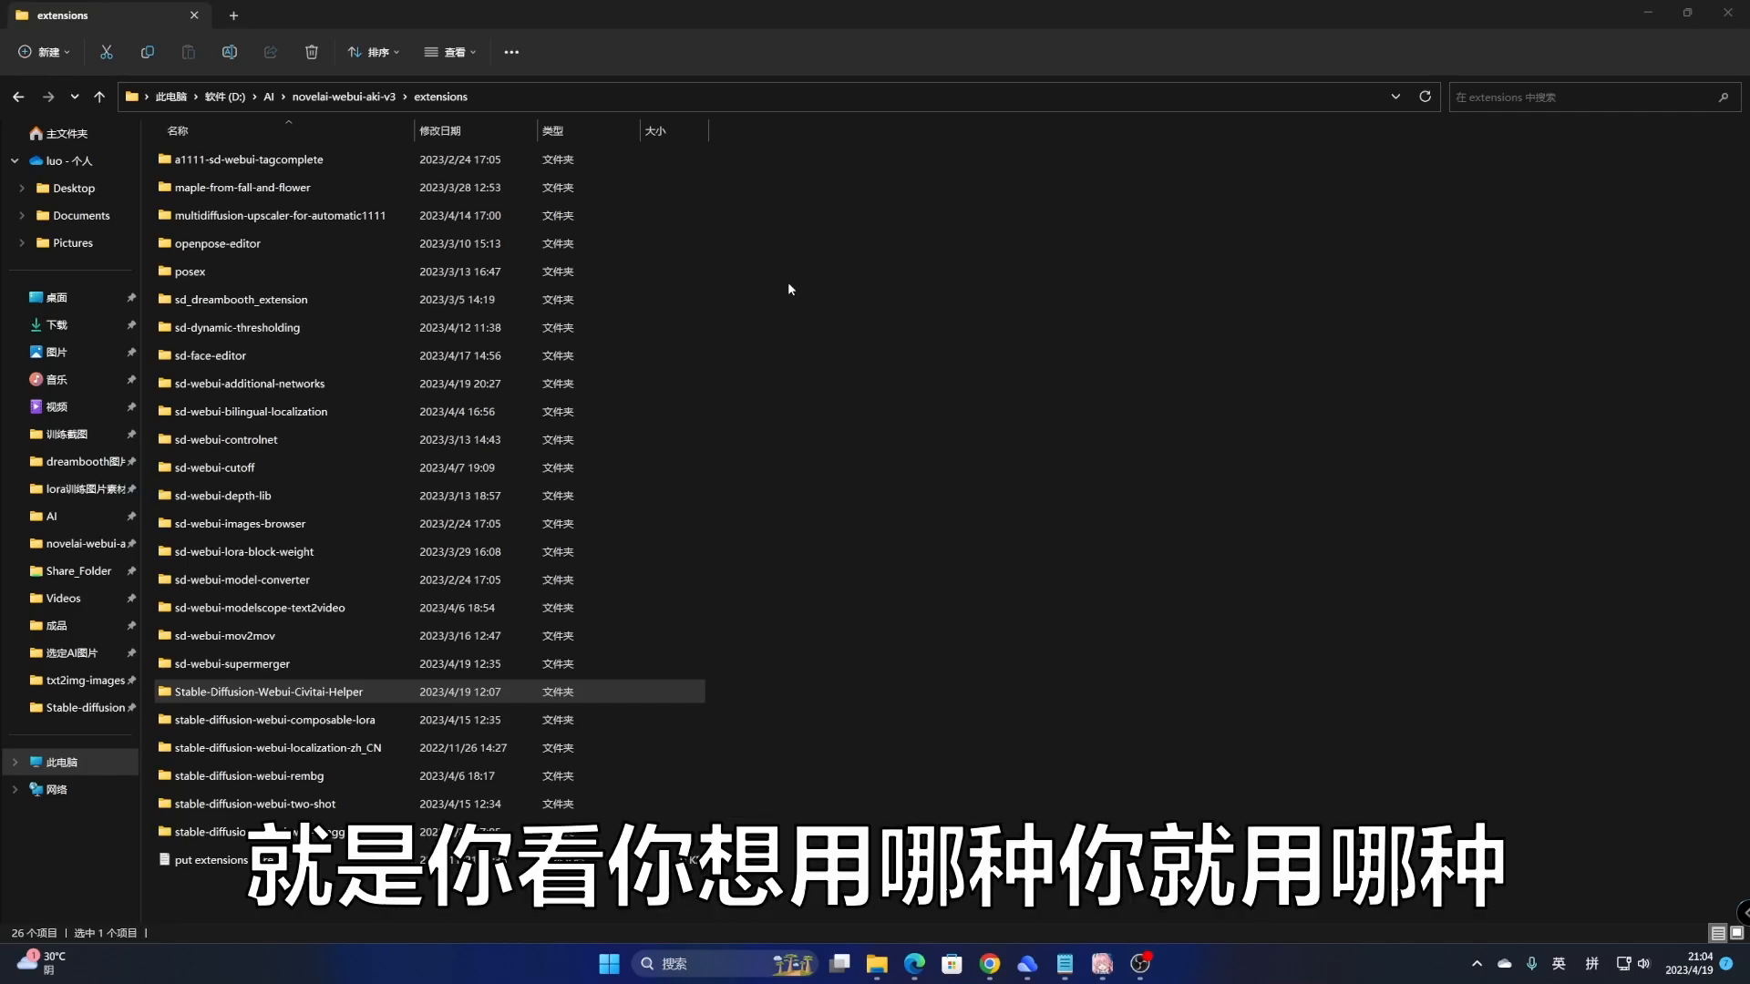
left_click(1648, 12)
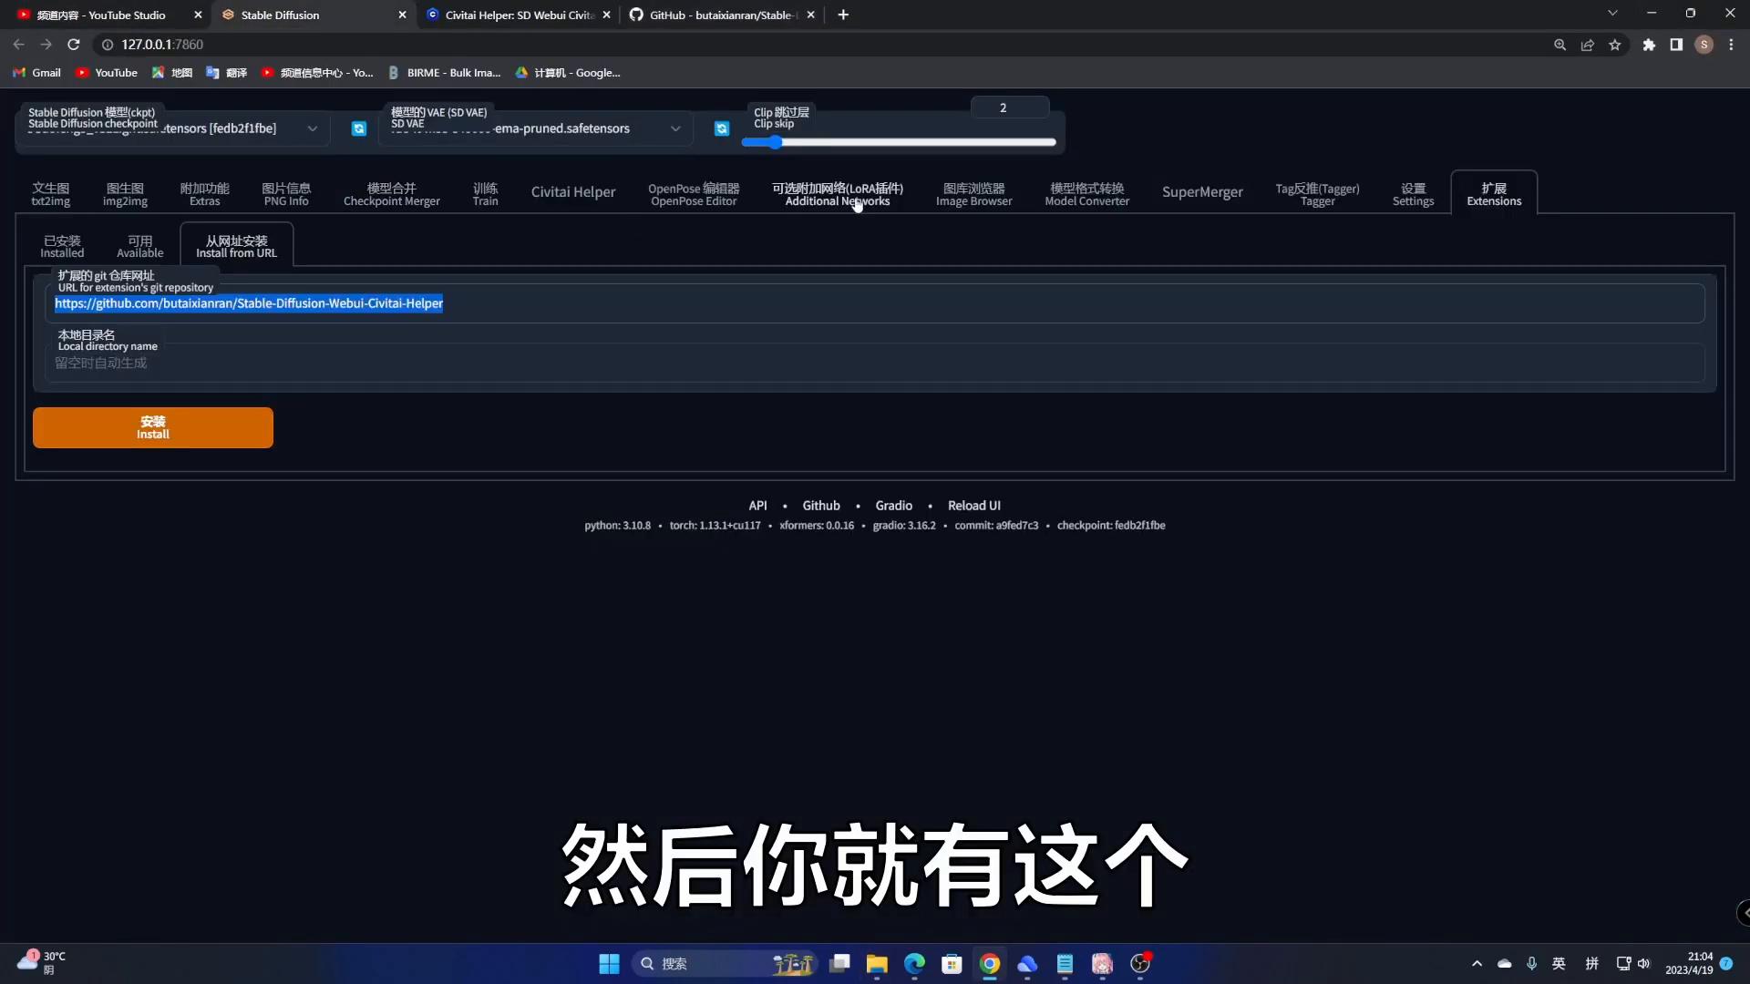
Step: Compare Civitai Helper's model types with txt2img's Textual Inversion, Hypernetworks, Checkpoints and Lora categories
left_click(580, 199)
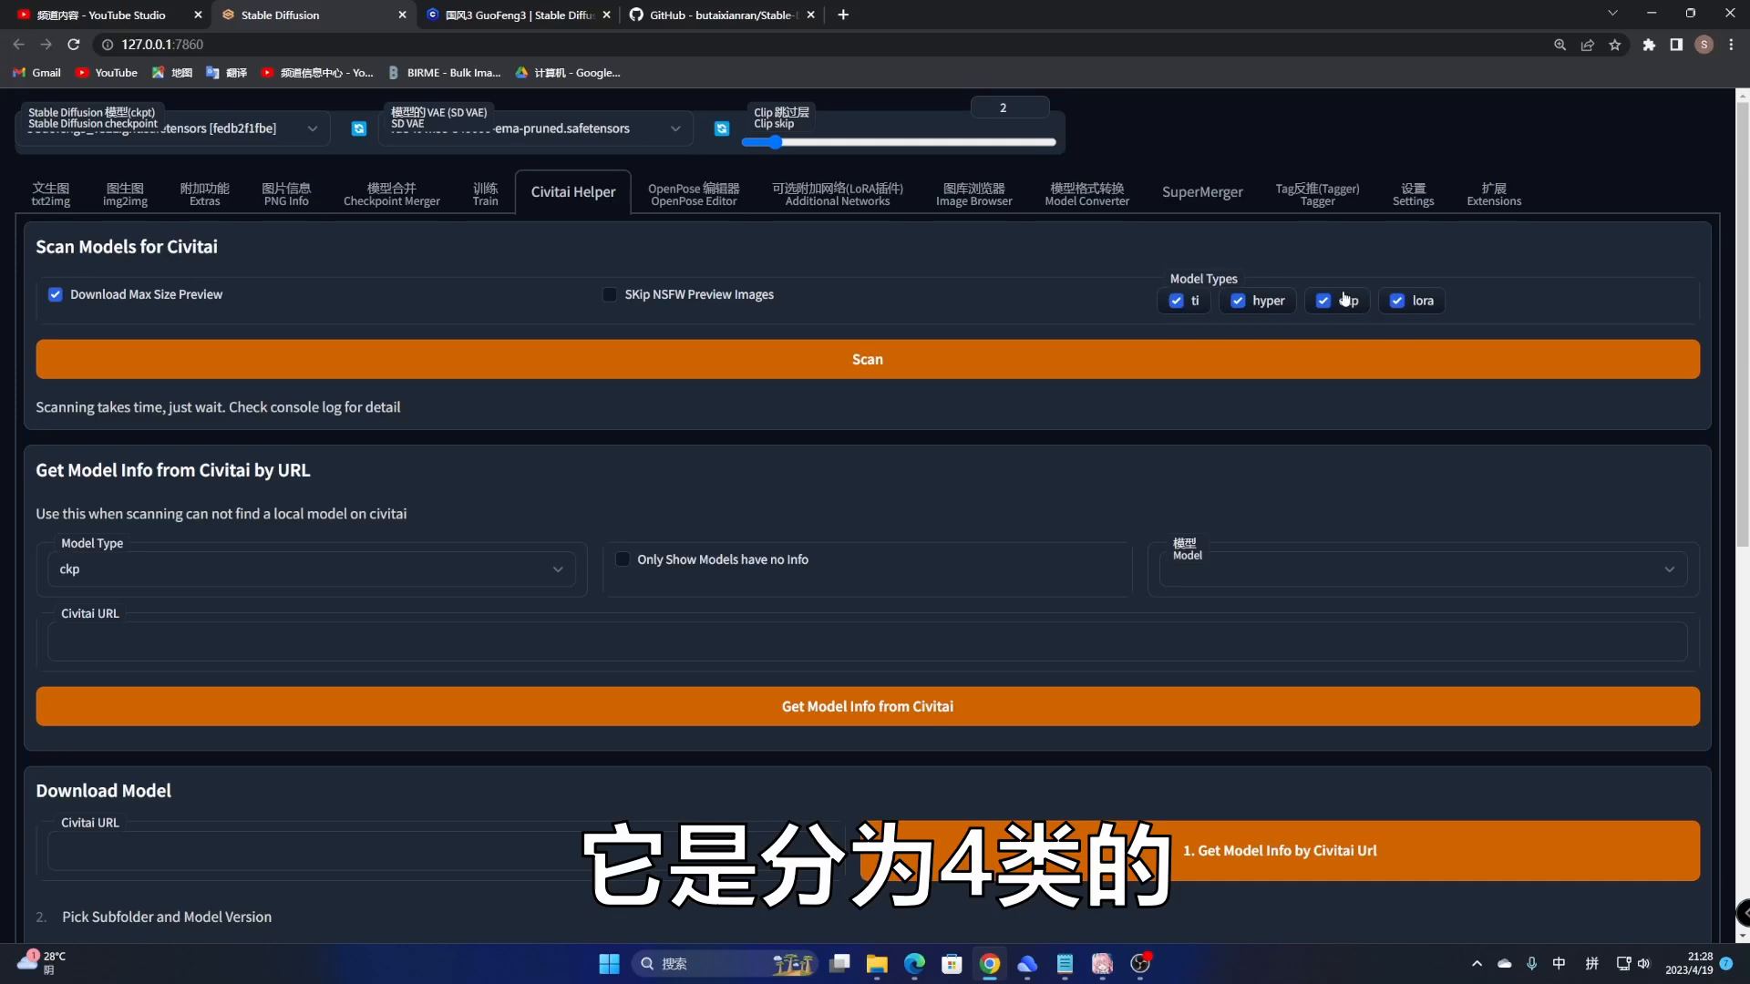
left_click(34, 194)
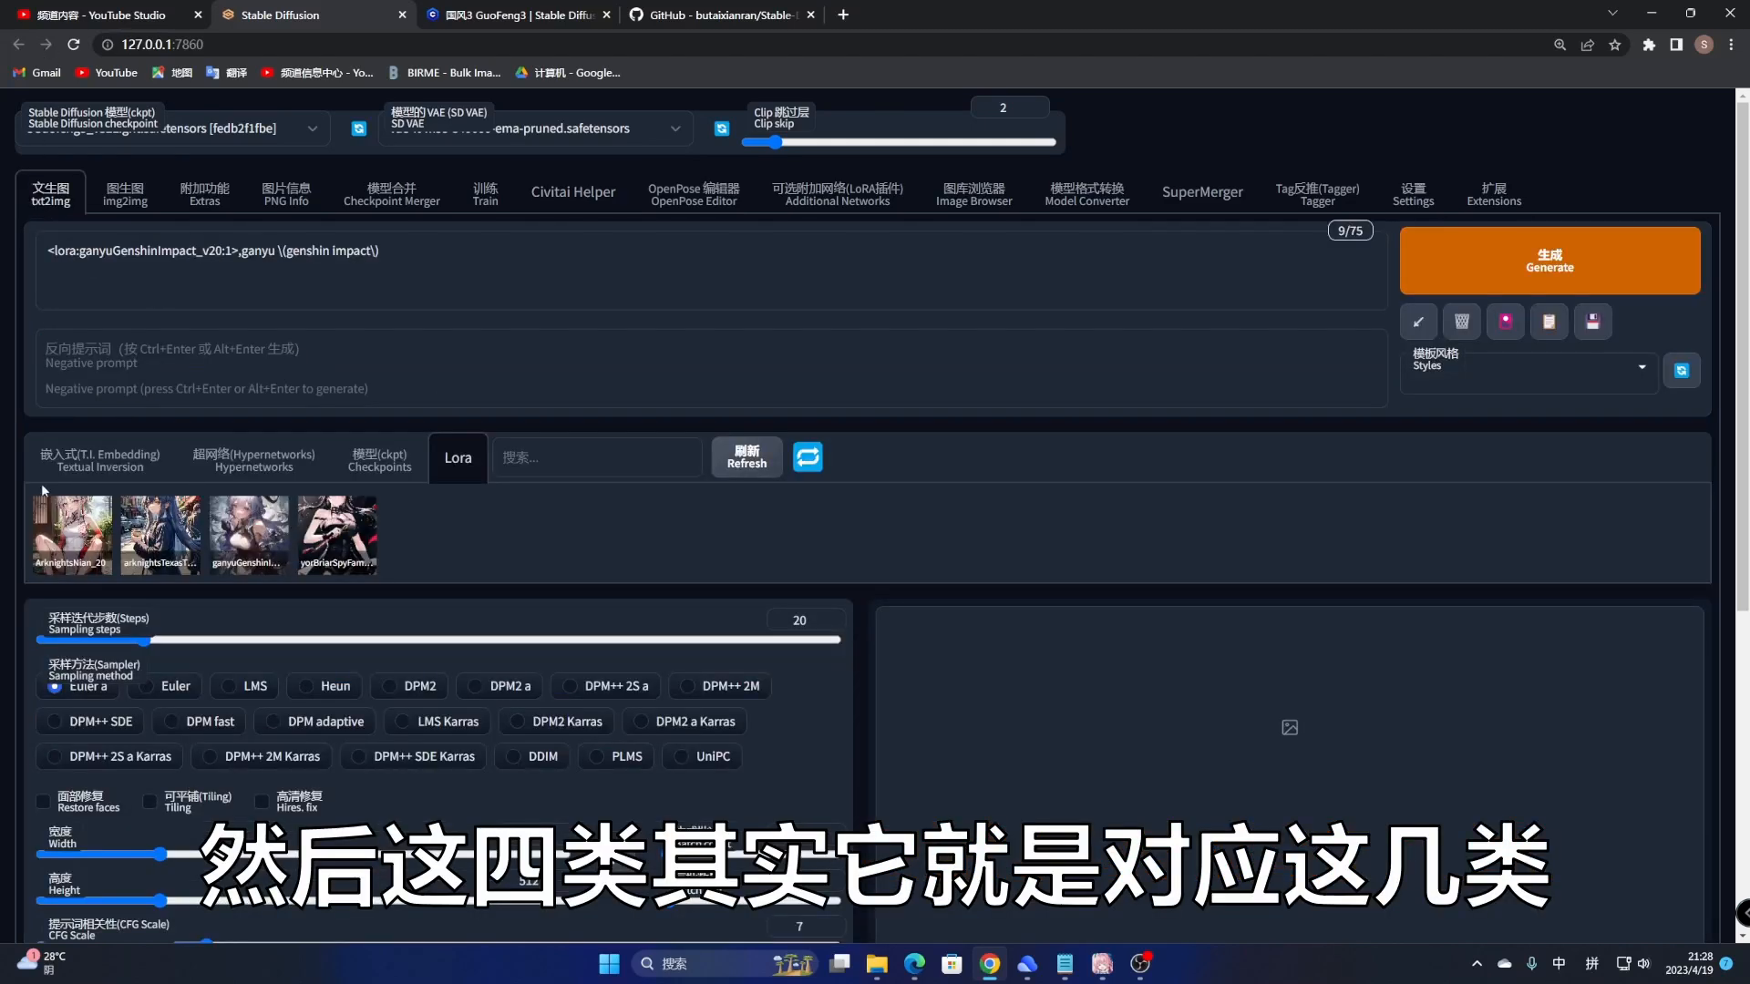
left_click(100, 463)
left_click(229, 475)
left_click(388, 469)
left_click(458, 464)
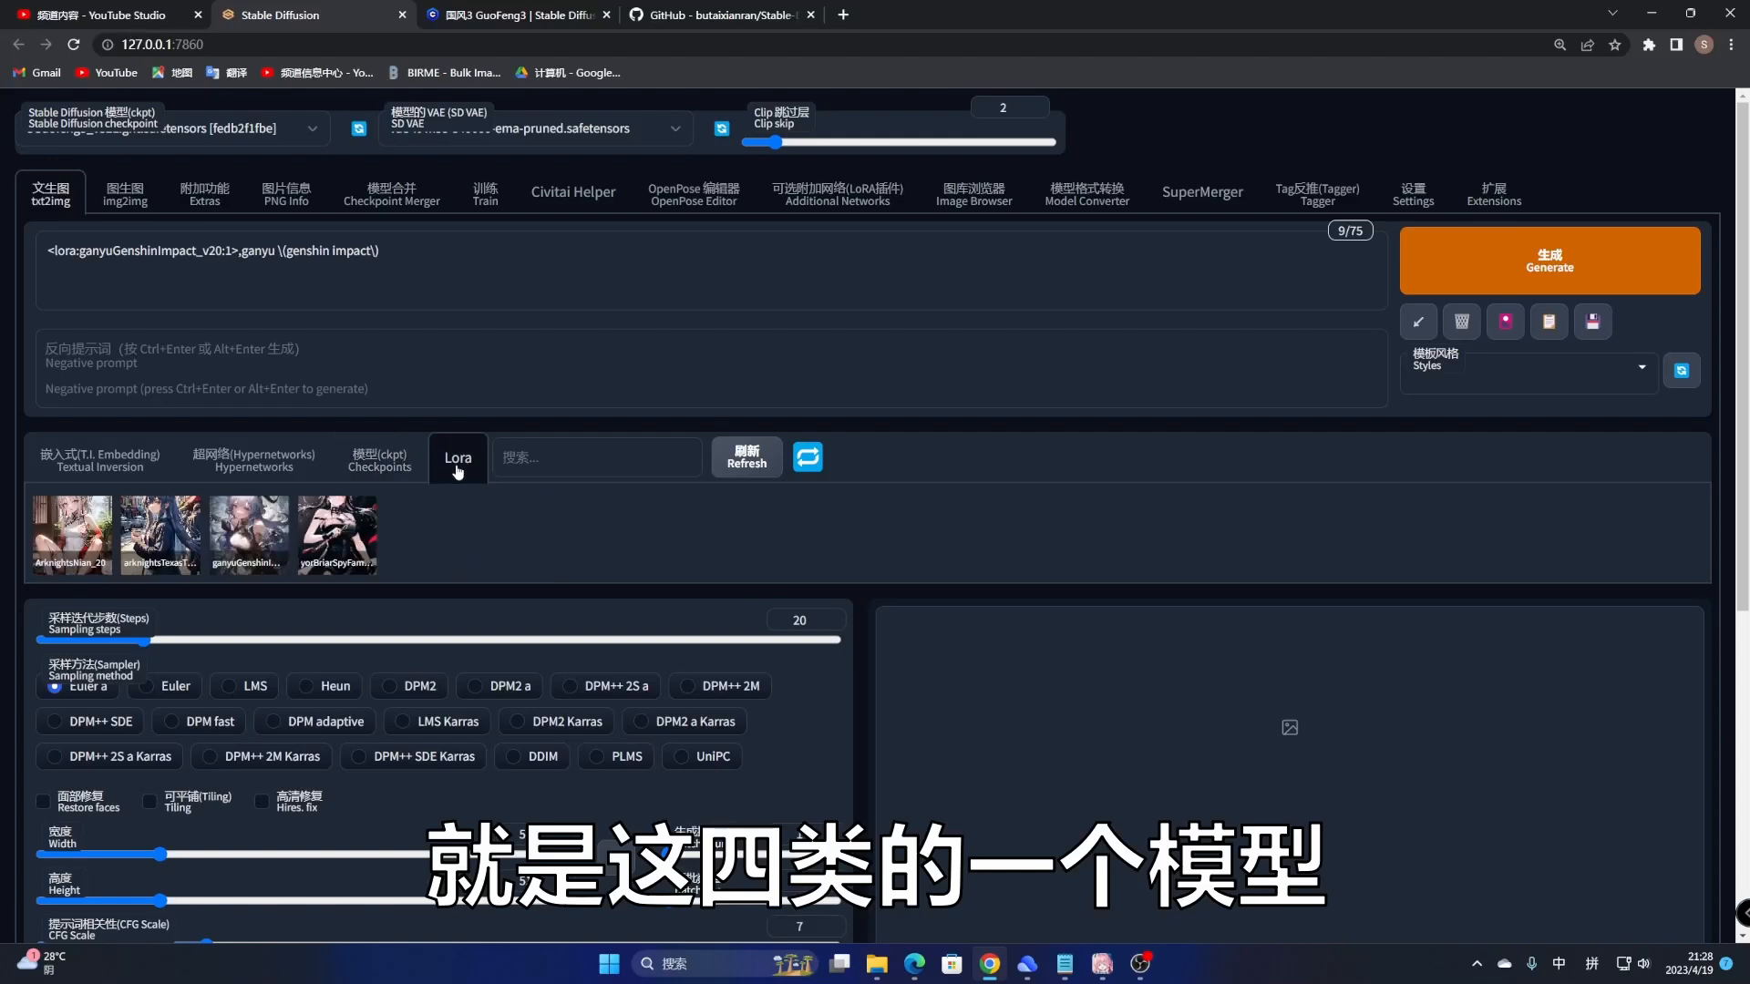
Step: Run the Civitai Helper scan for ti, hyper, ckp and lora models with maximum-size previews, and check the Lora thumbnails in txt2img
left_click(581, 195)
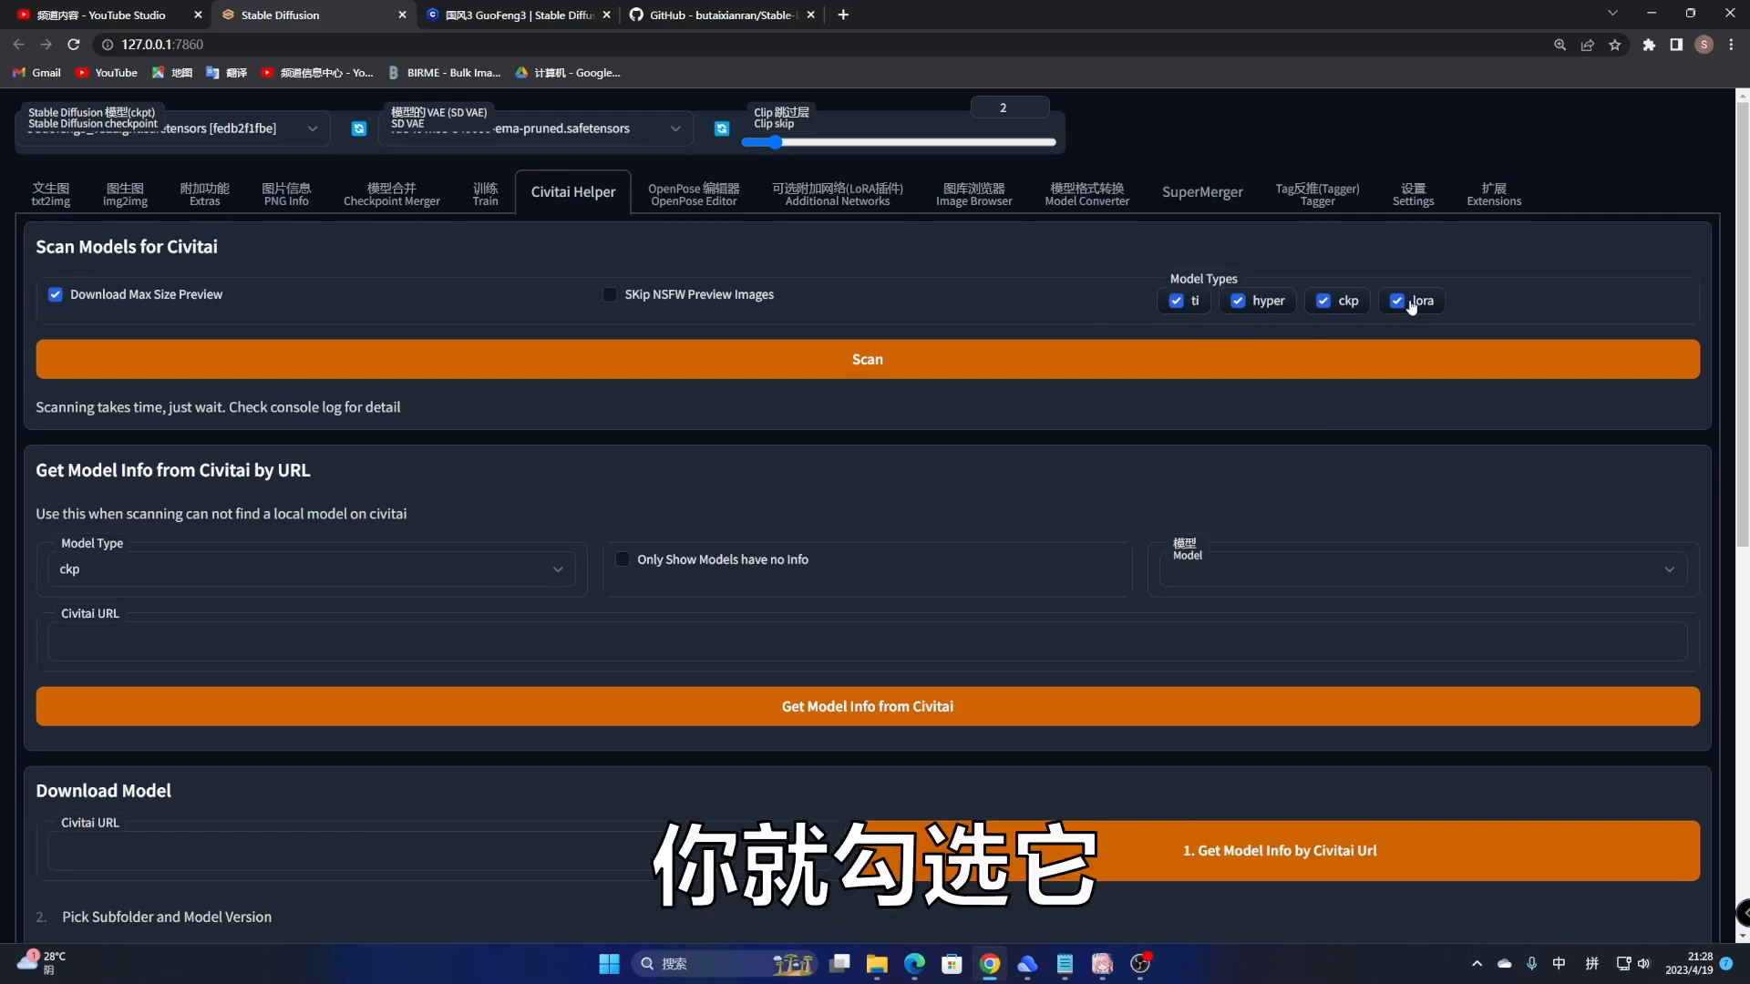
left_click(909, 367)
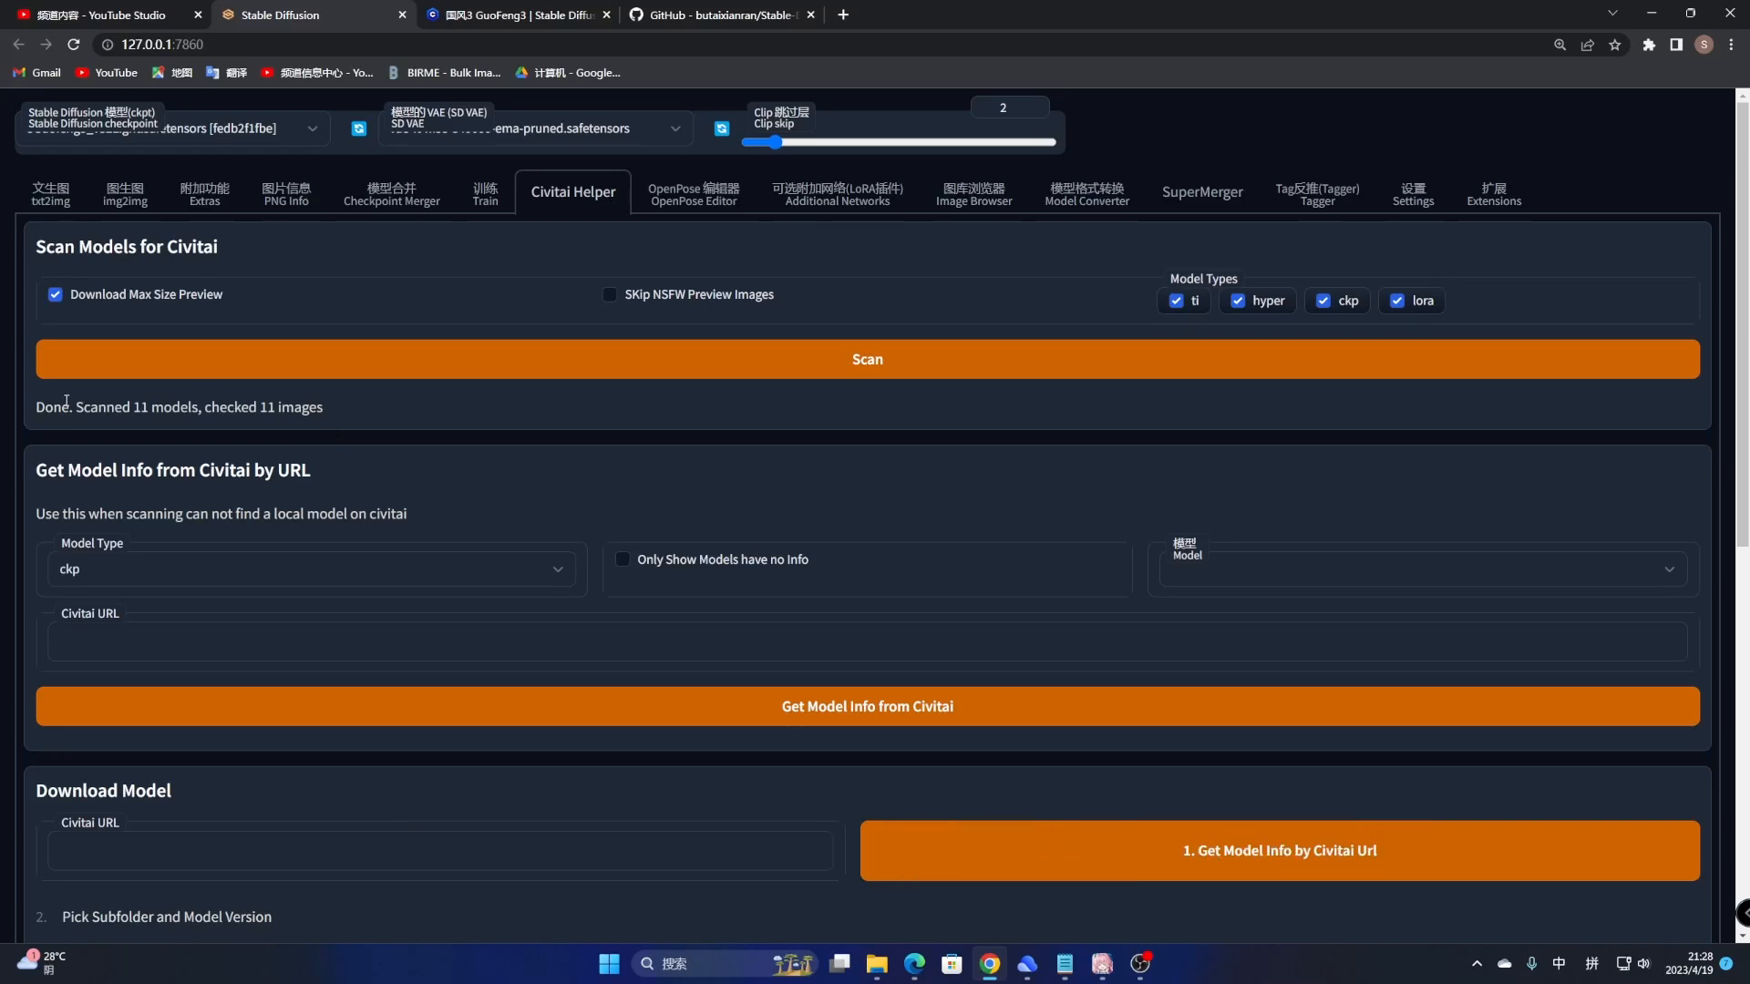
left_click_drag(65, 407, 33, 415)
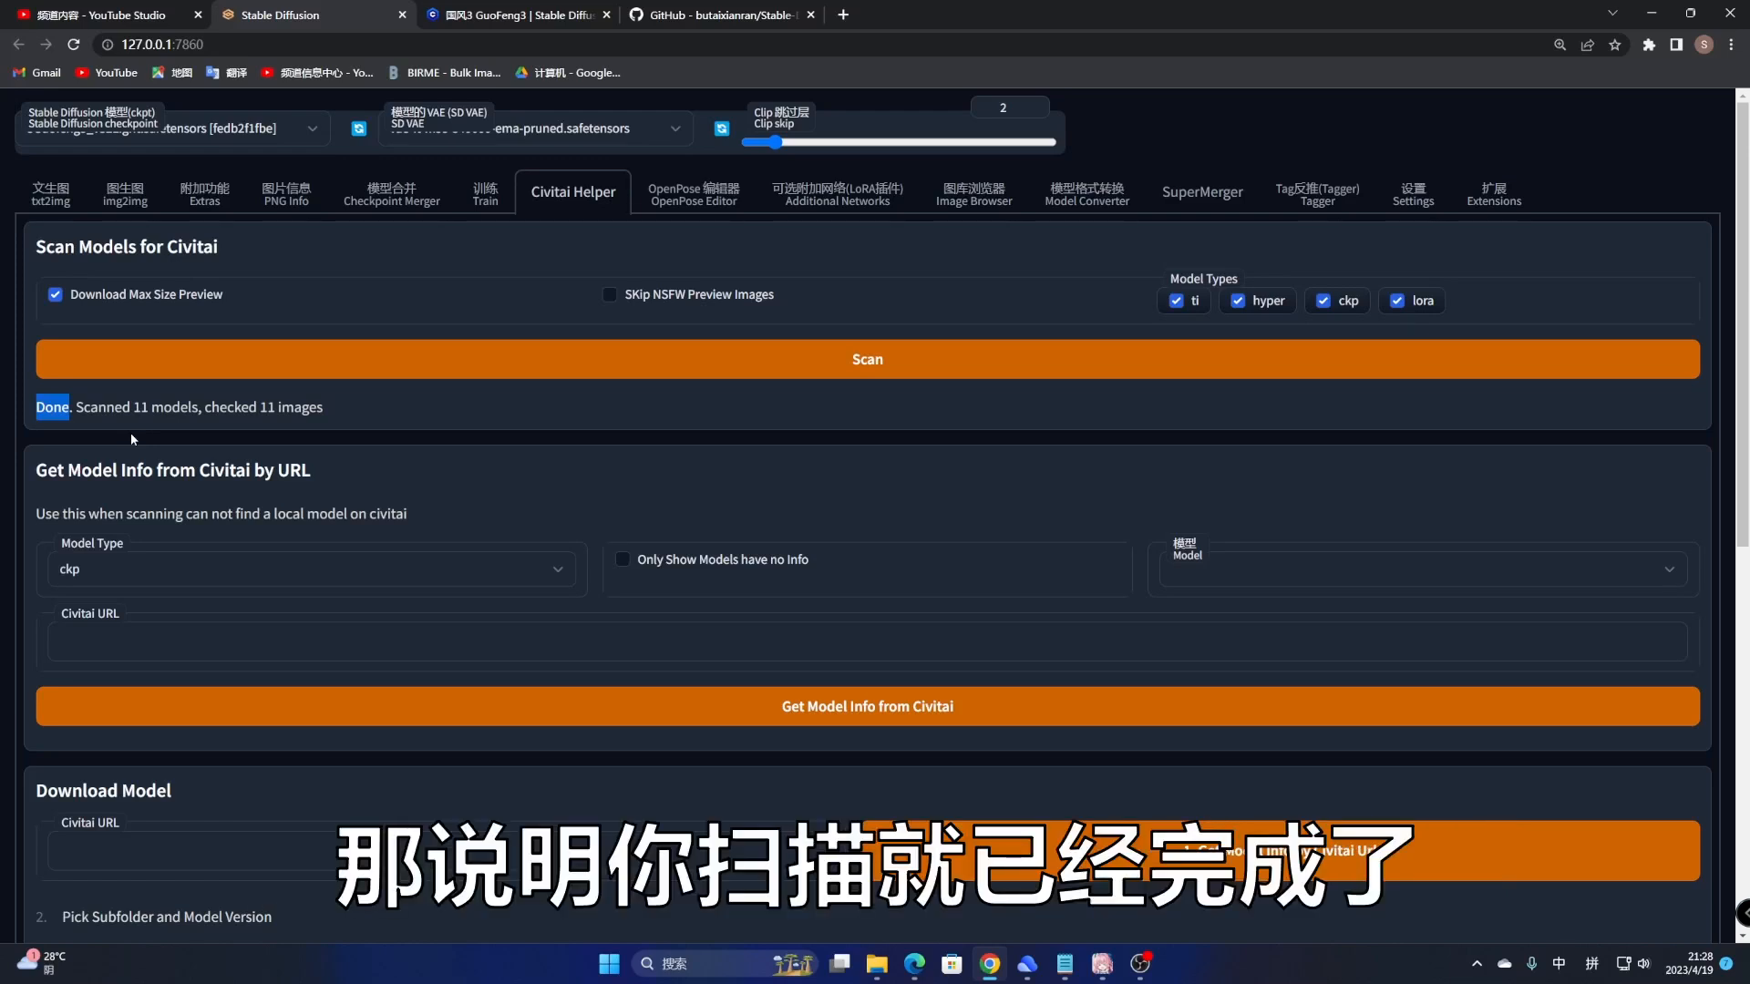
left_click(50, 194)
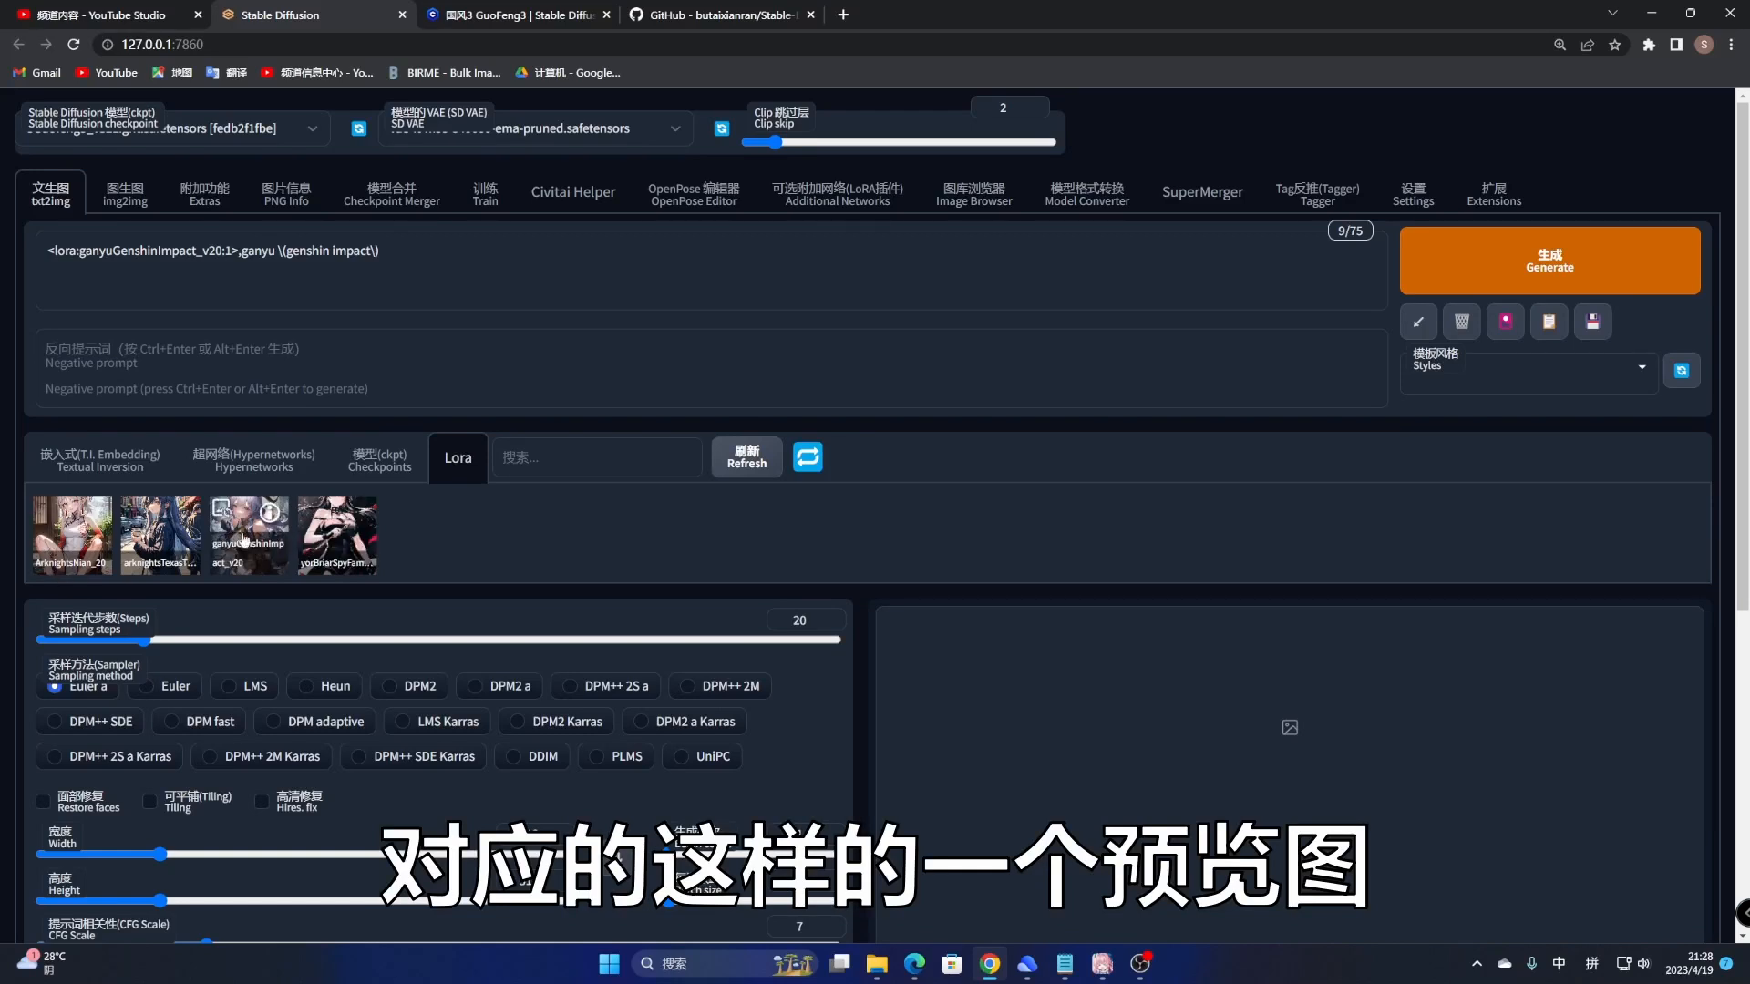
mouse_move(169, 539)
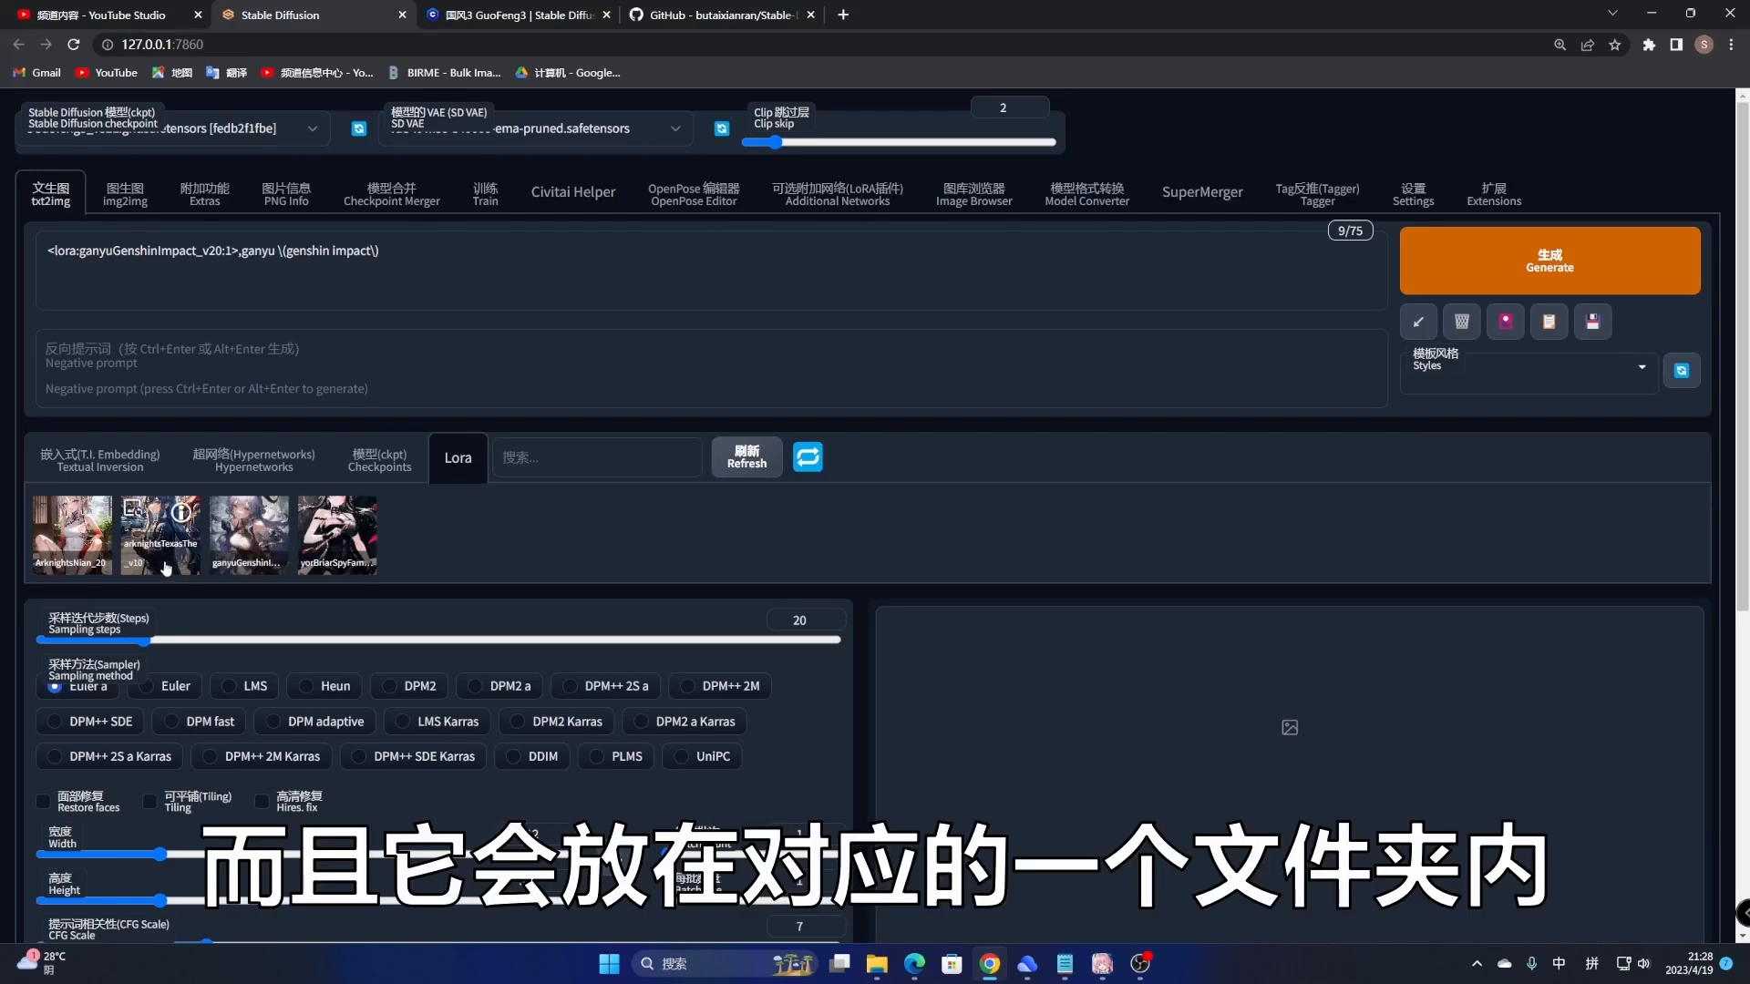
Step: In File Explorer, open the Stable-diffusion folder inside the models folder of novelai-webui-aki-v3
left_click(877, 964)
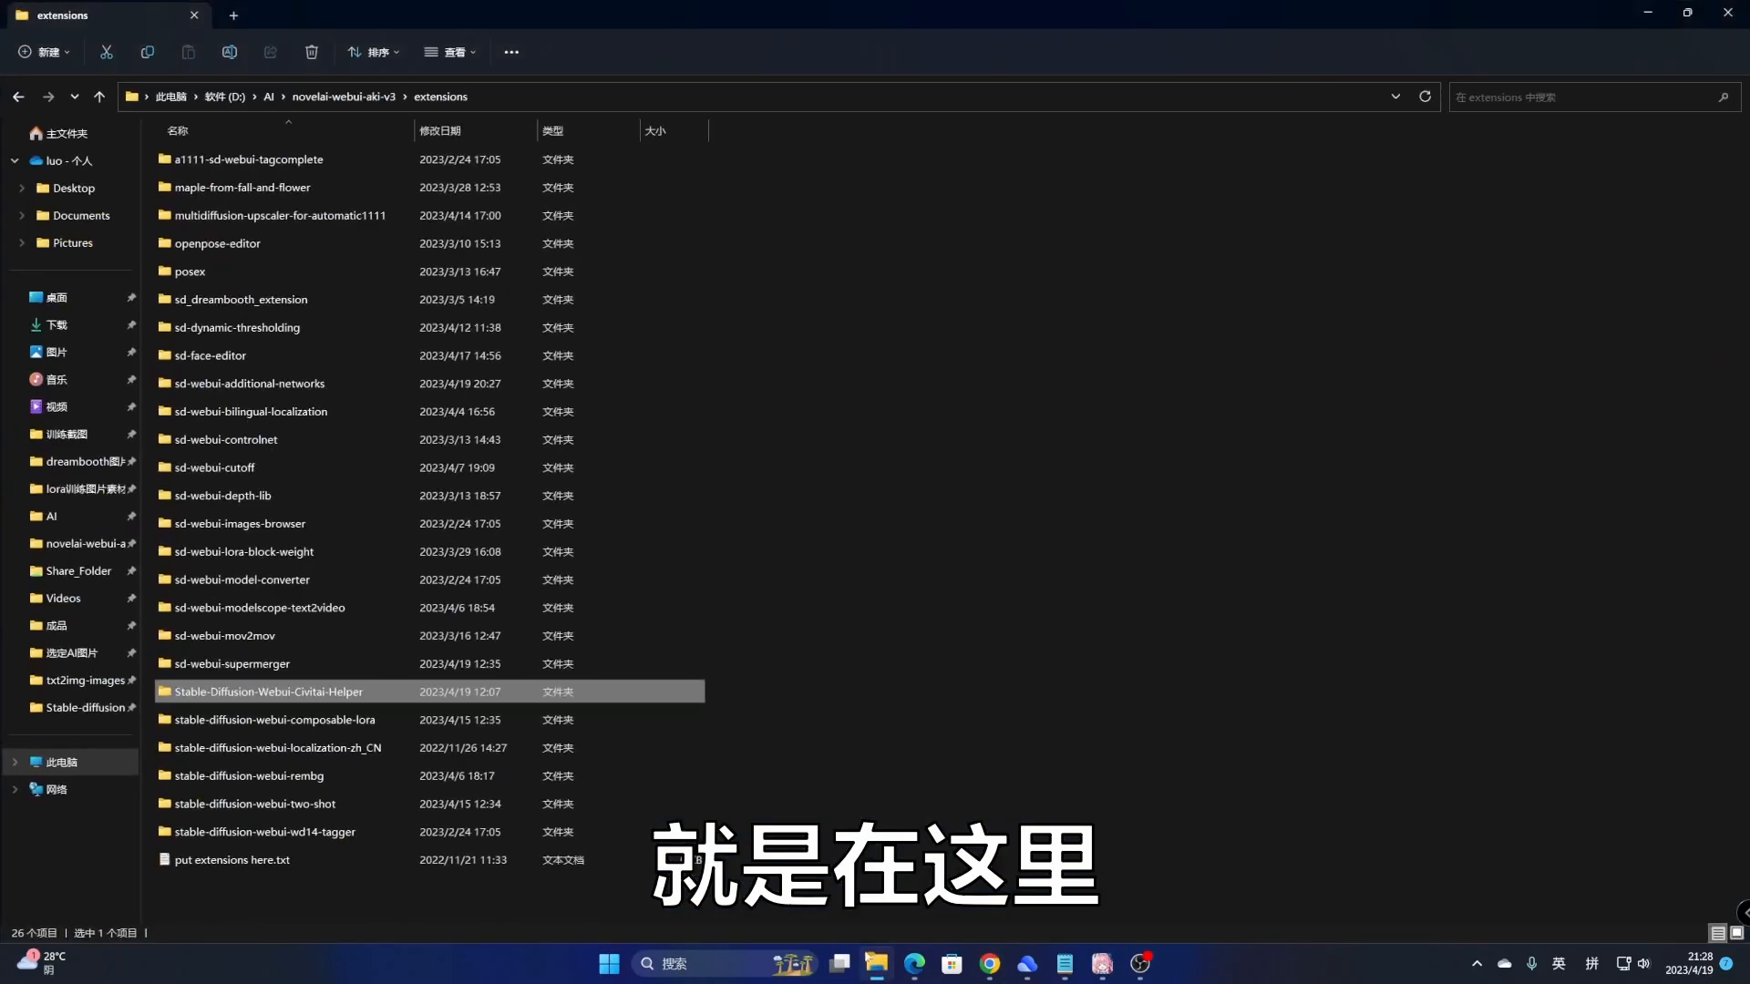
left_click(329, 99)
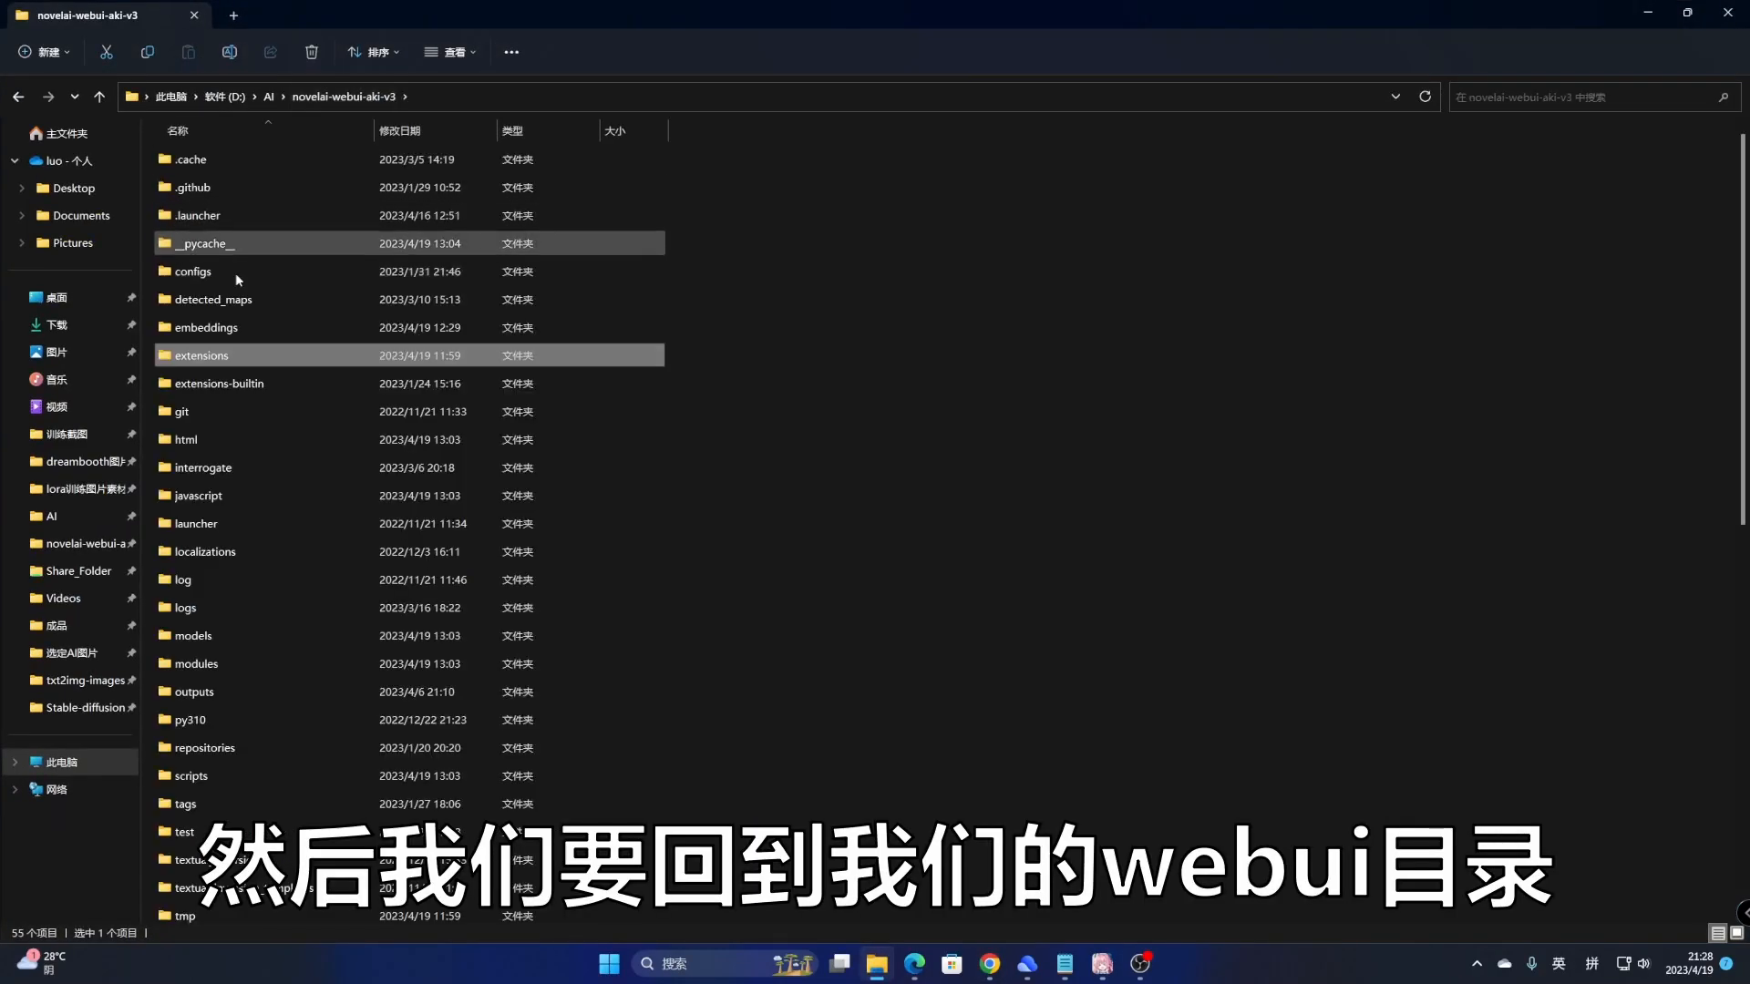
left_click(214, 640)
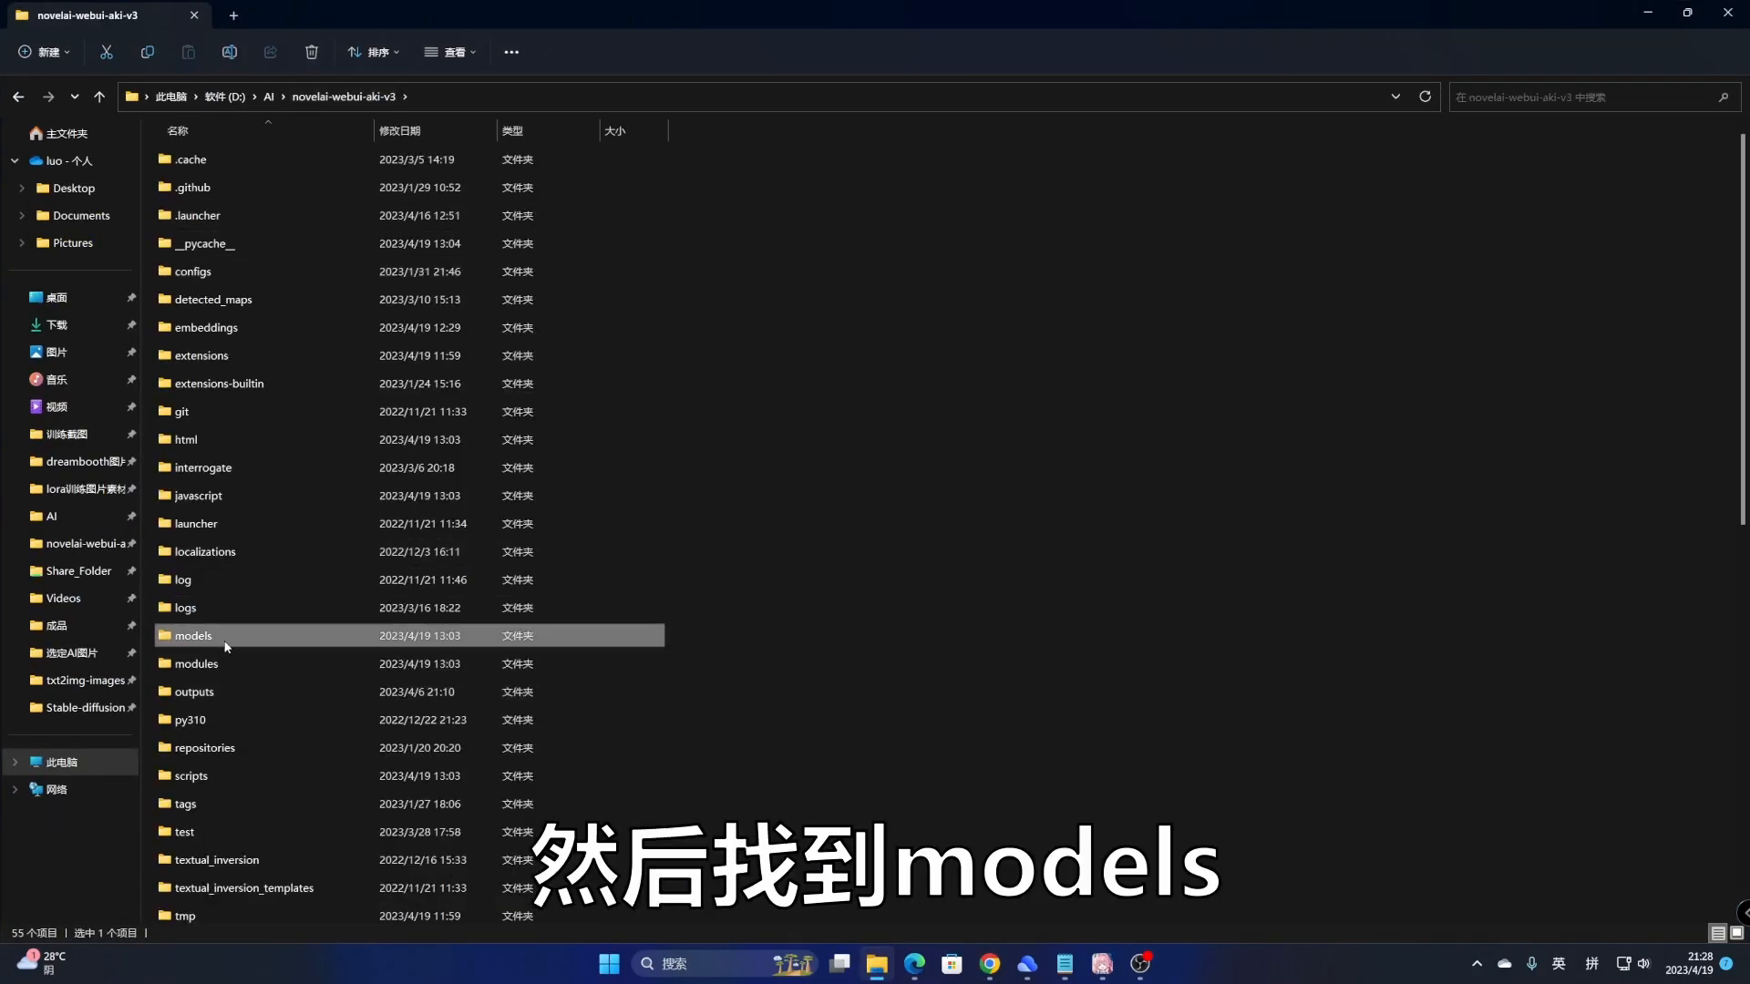
double_click(234, 635)
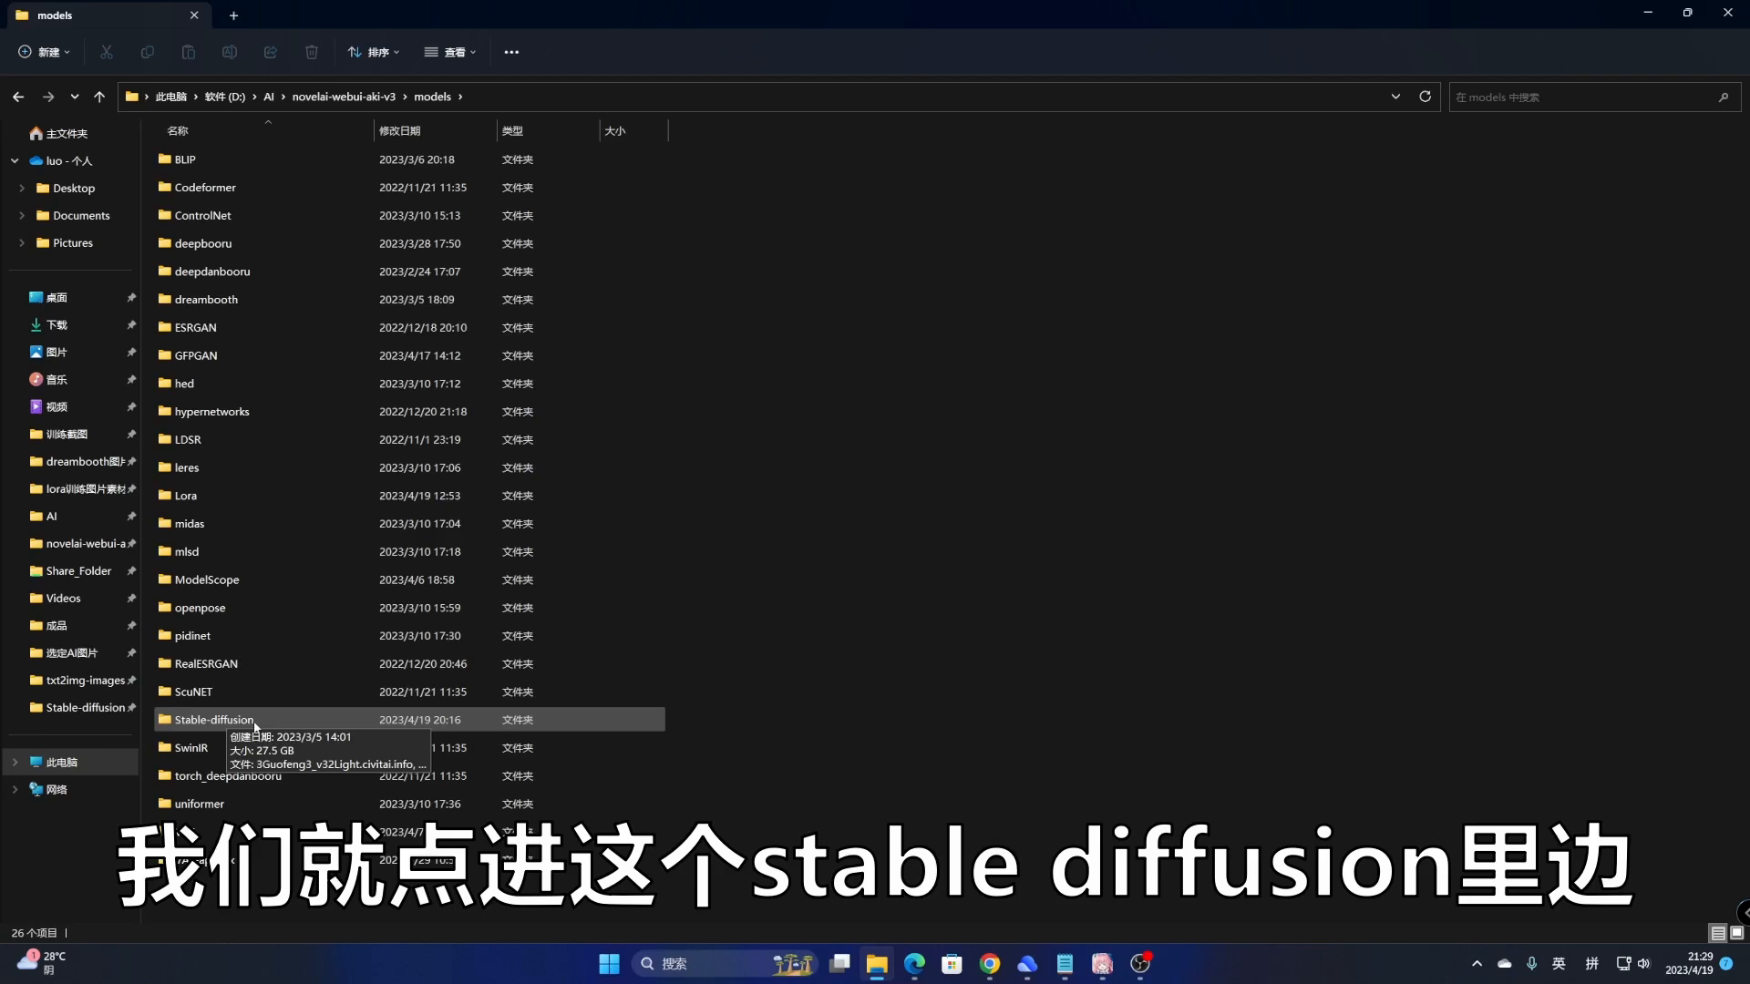
double_click(255, 725)
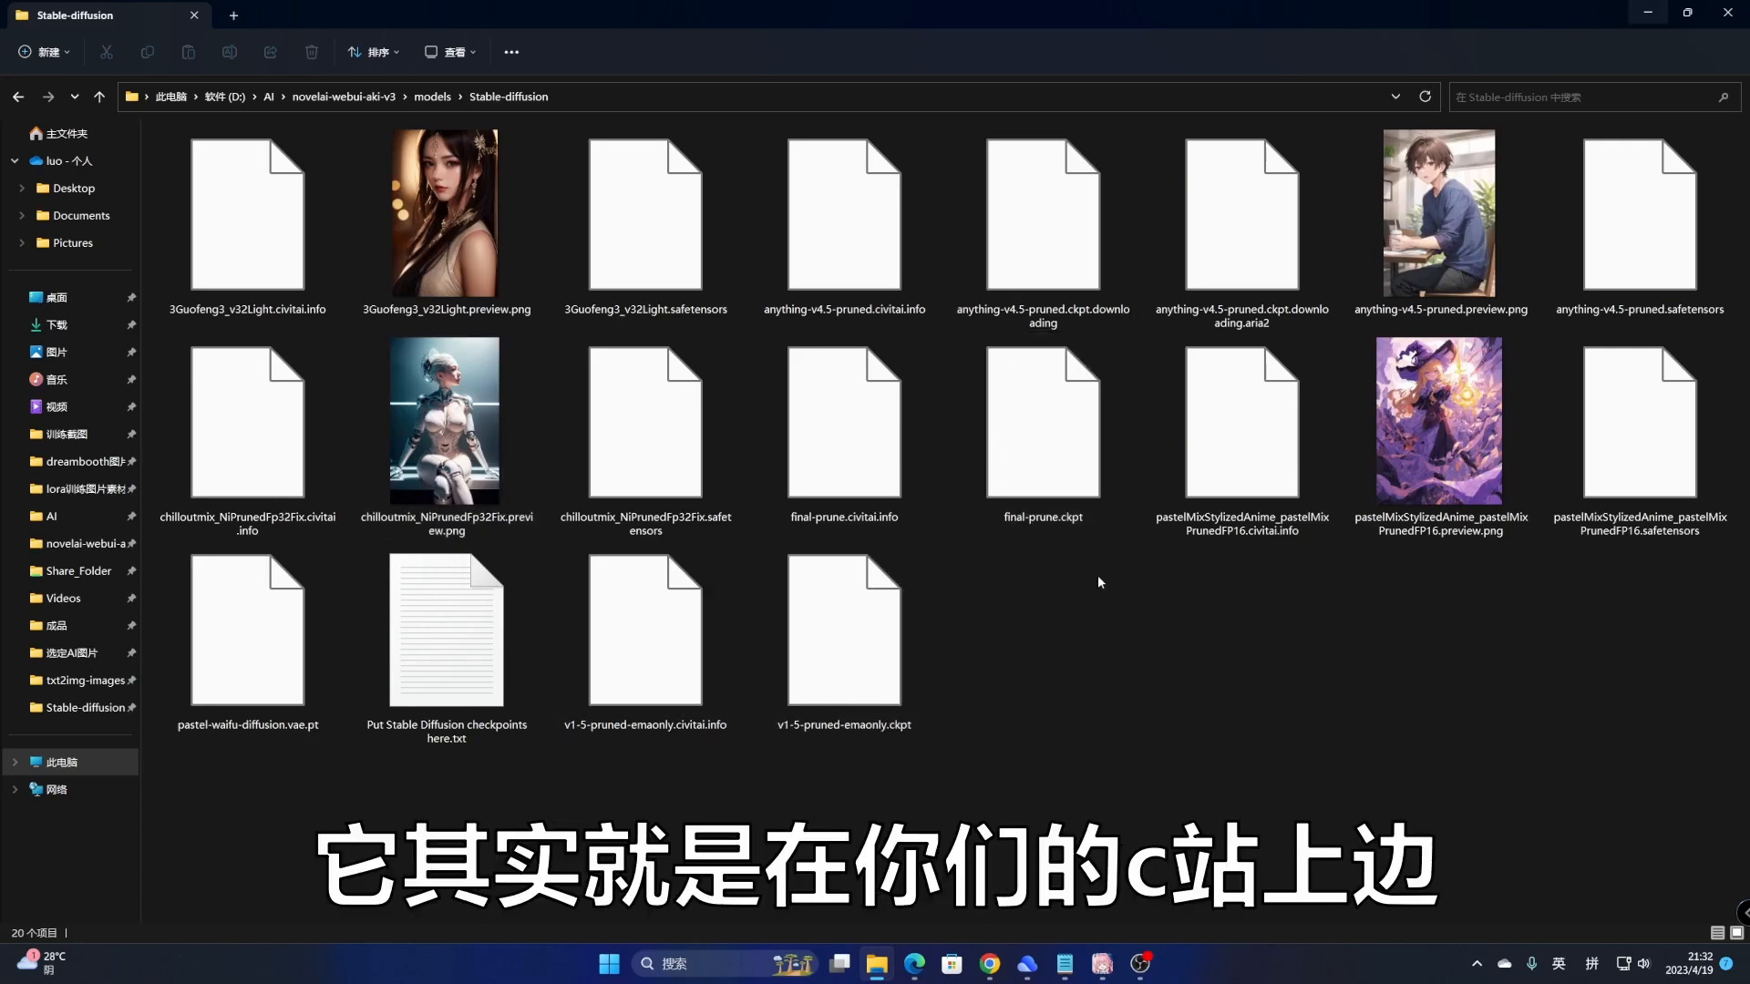
Step: View the preview images on Civitai's Ganyu | Genshin Impact page and compare them with the preview files in the Stable-diffusion folder
left_click(994, 966)
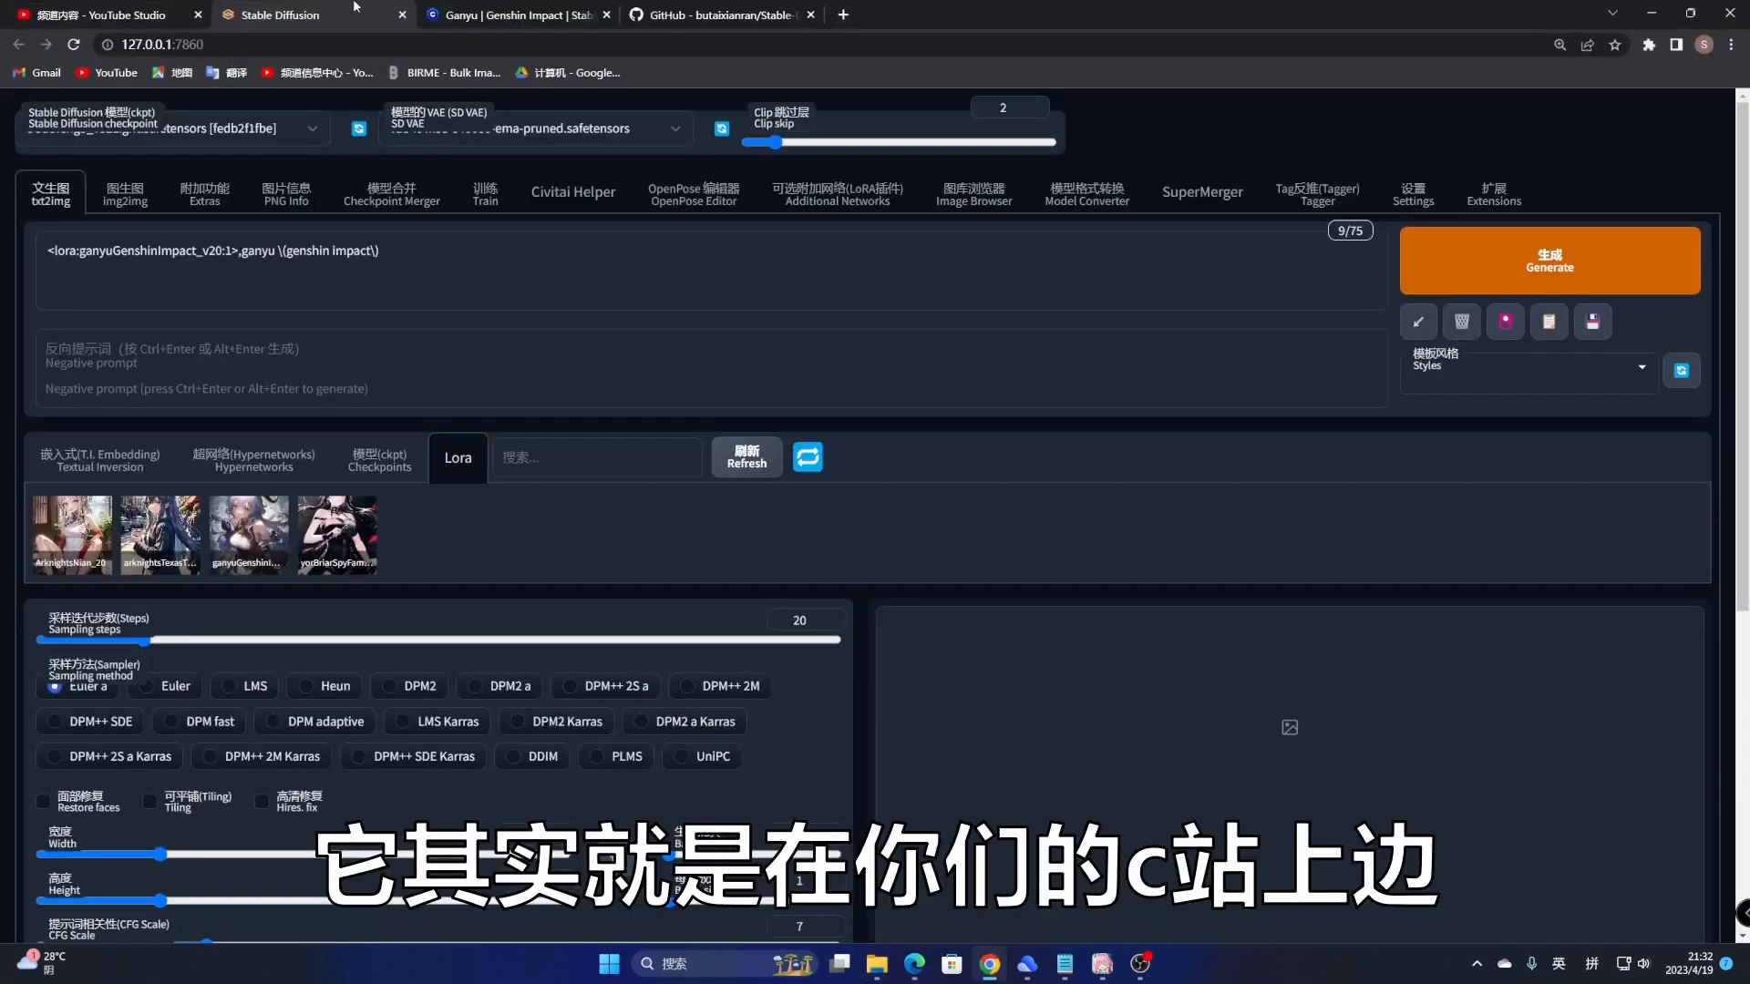
left_click(547, 11)
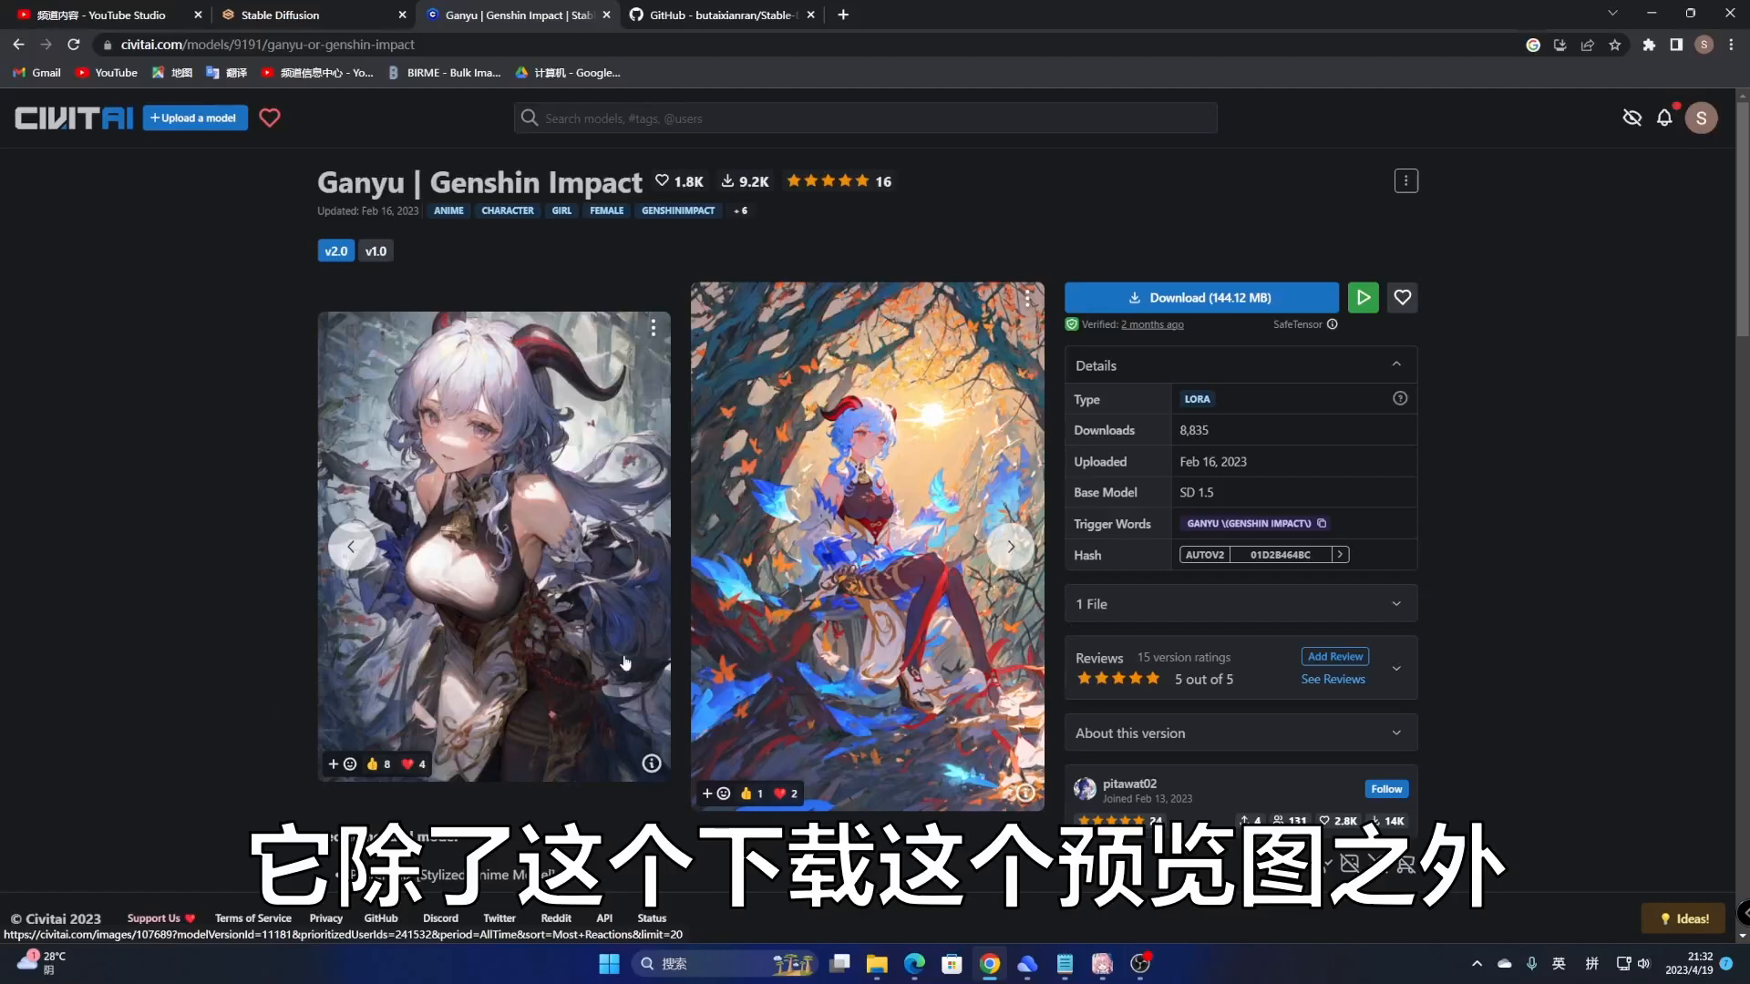
left_click(875, 968)
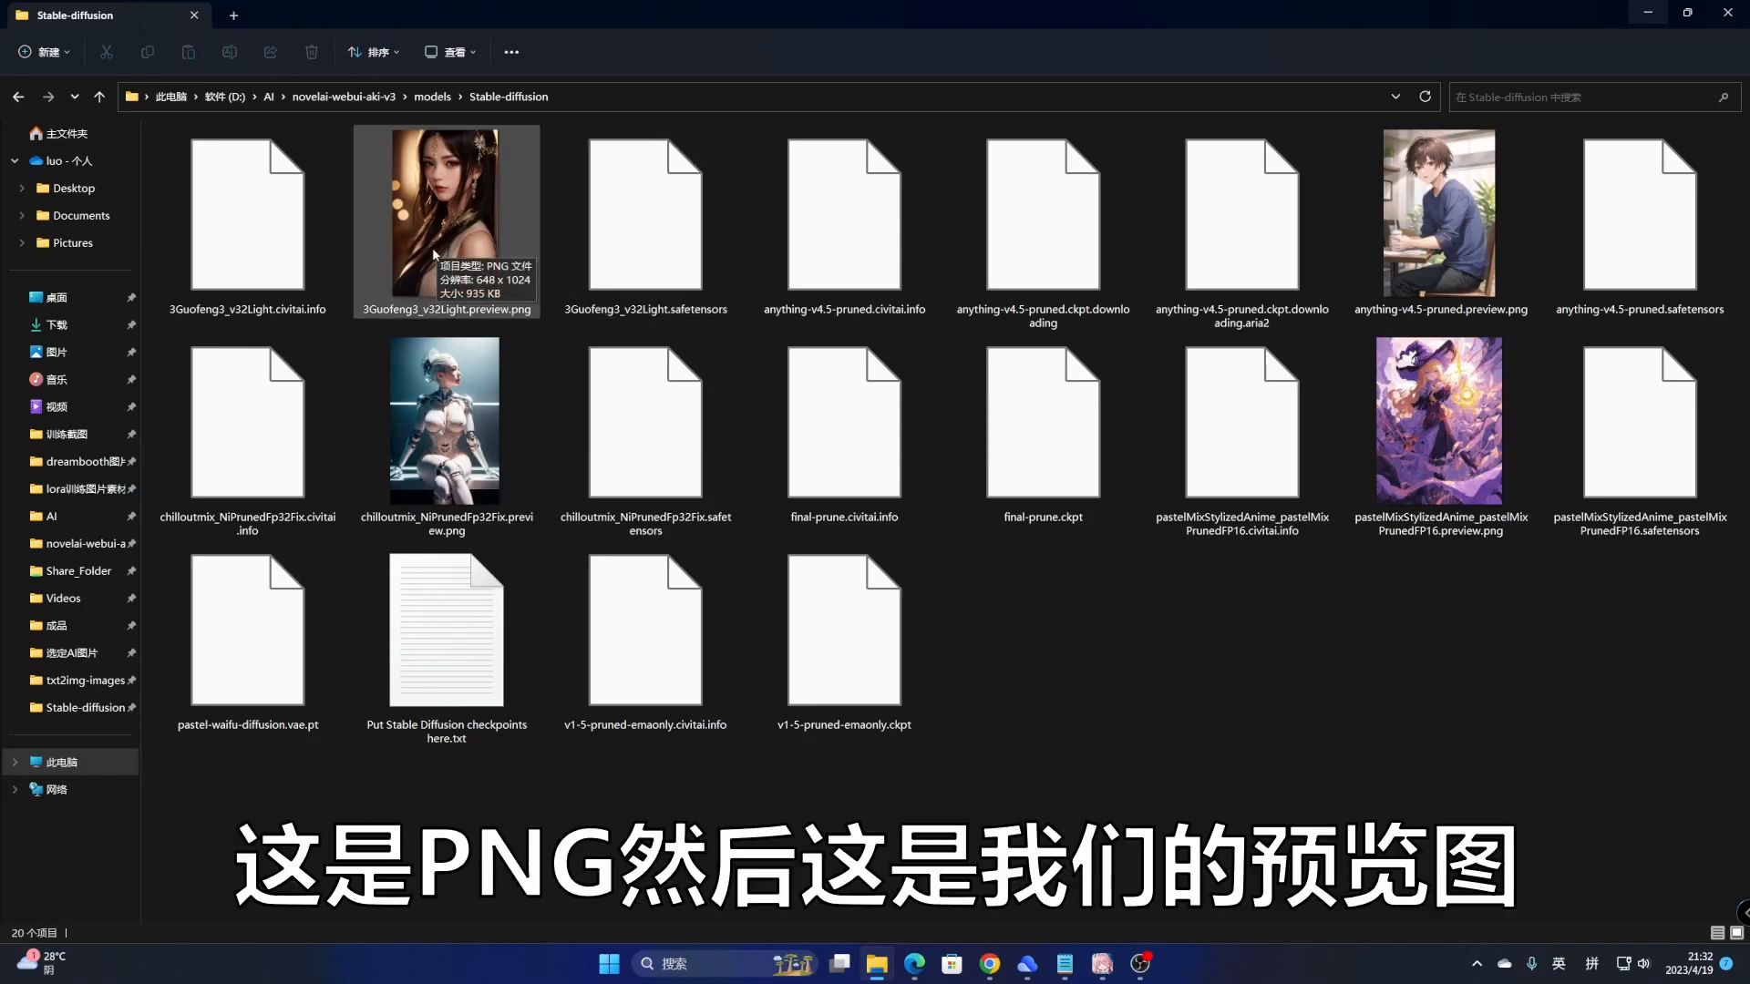
Step: View 3Guofeng3_v32Light.civitai.info in Notepad++ and compare it with the model's preview and safetensors files in the Stable-diffusion folder
right_click(251, 233)
left_click(314, 437)
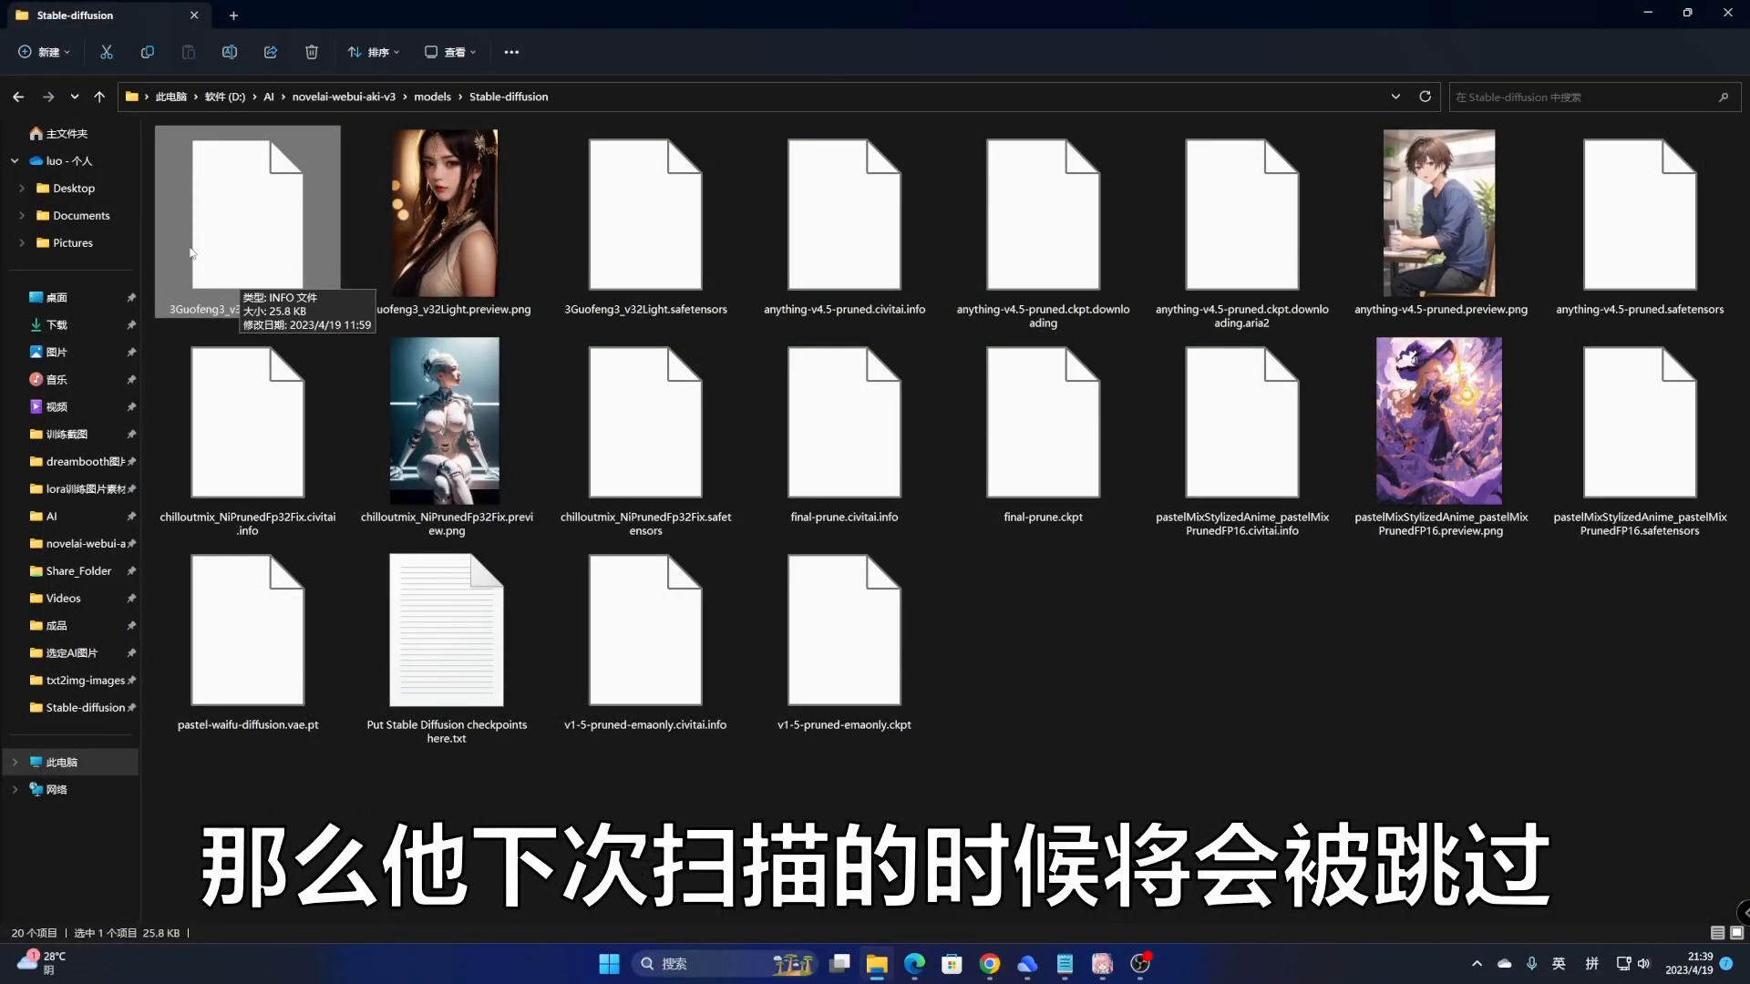
left_click(435, 238)
left_click(682, 239)
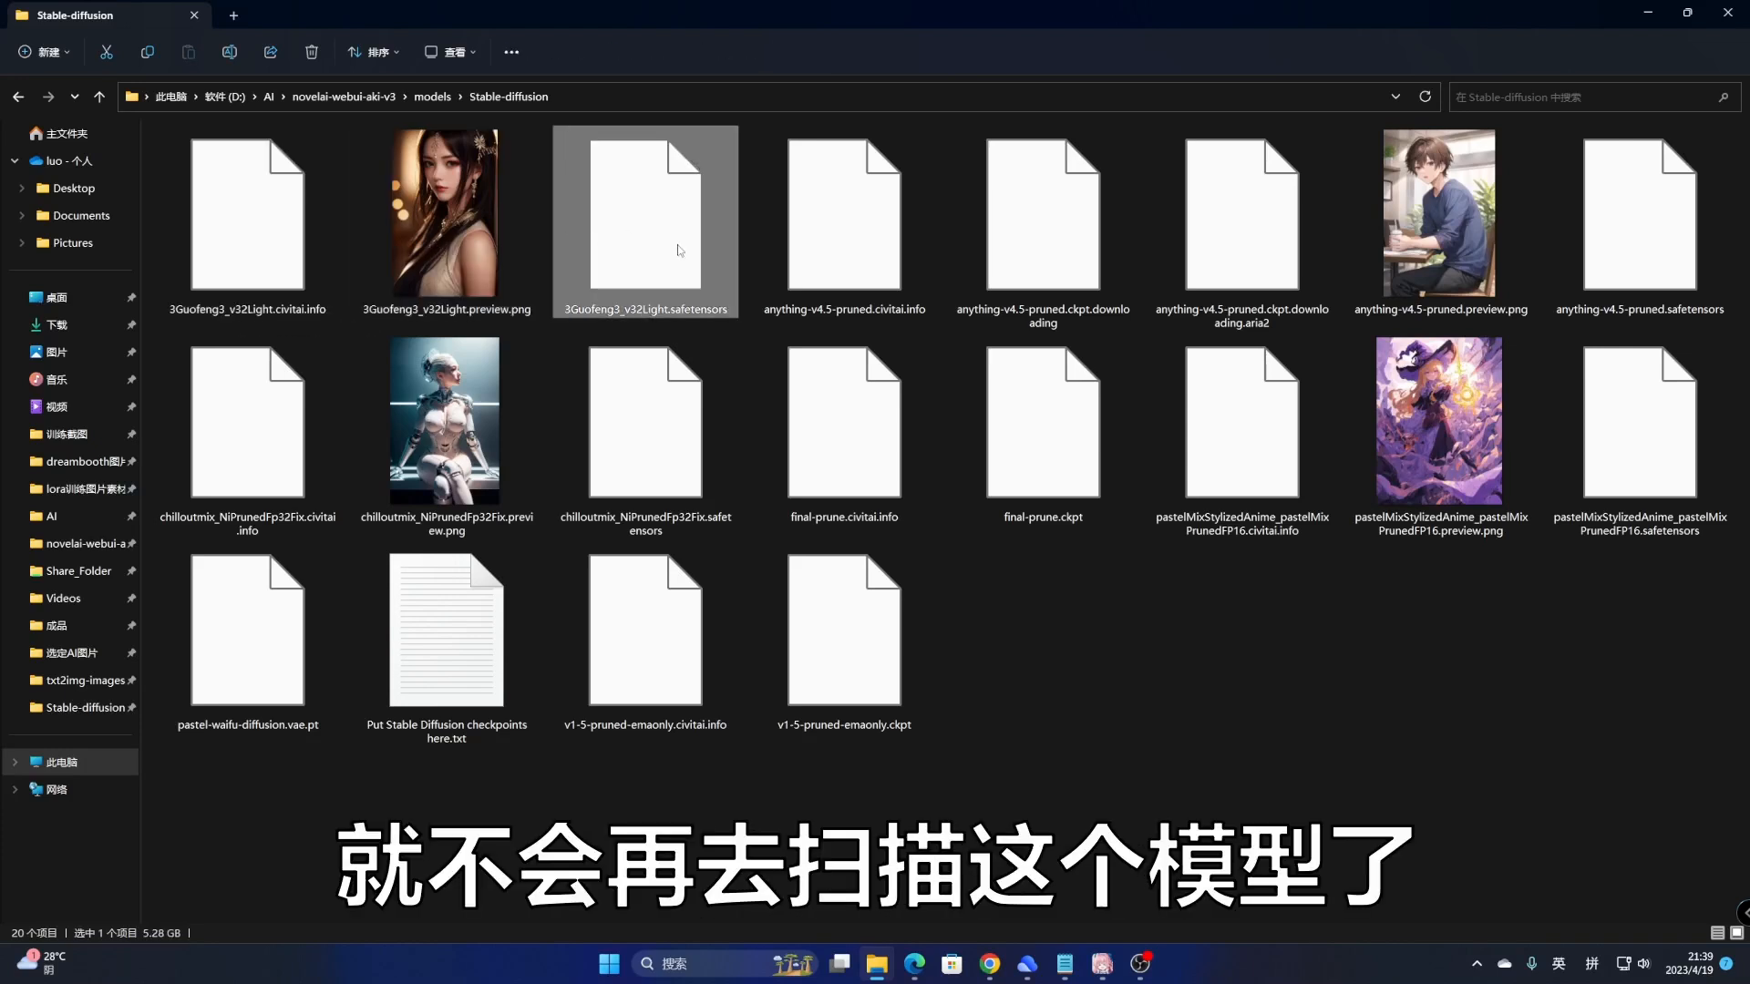
key("Left")
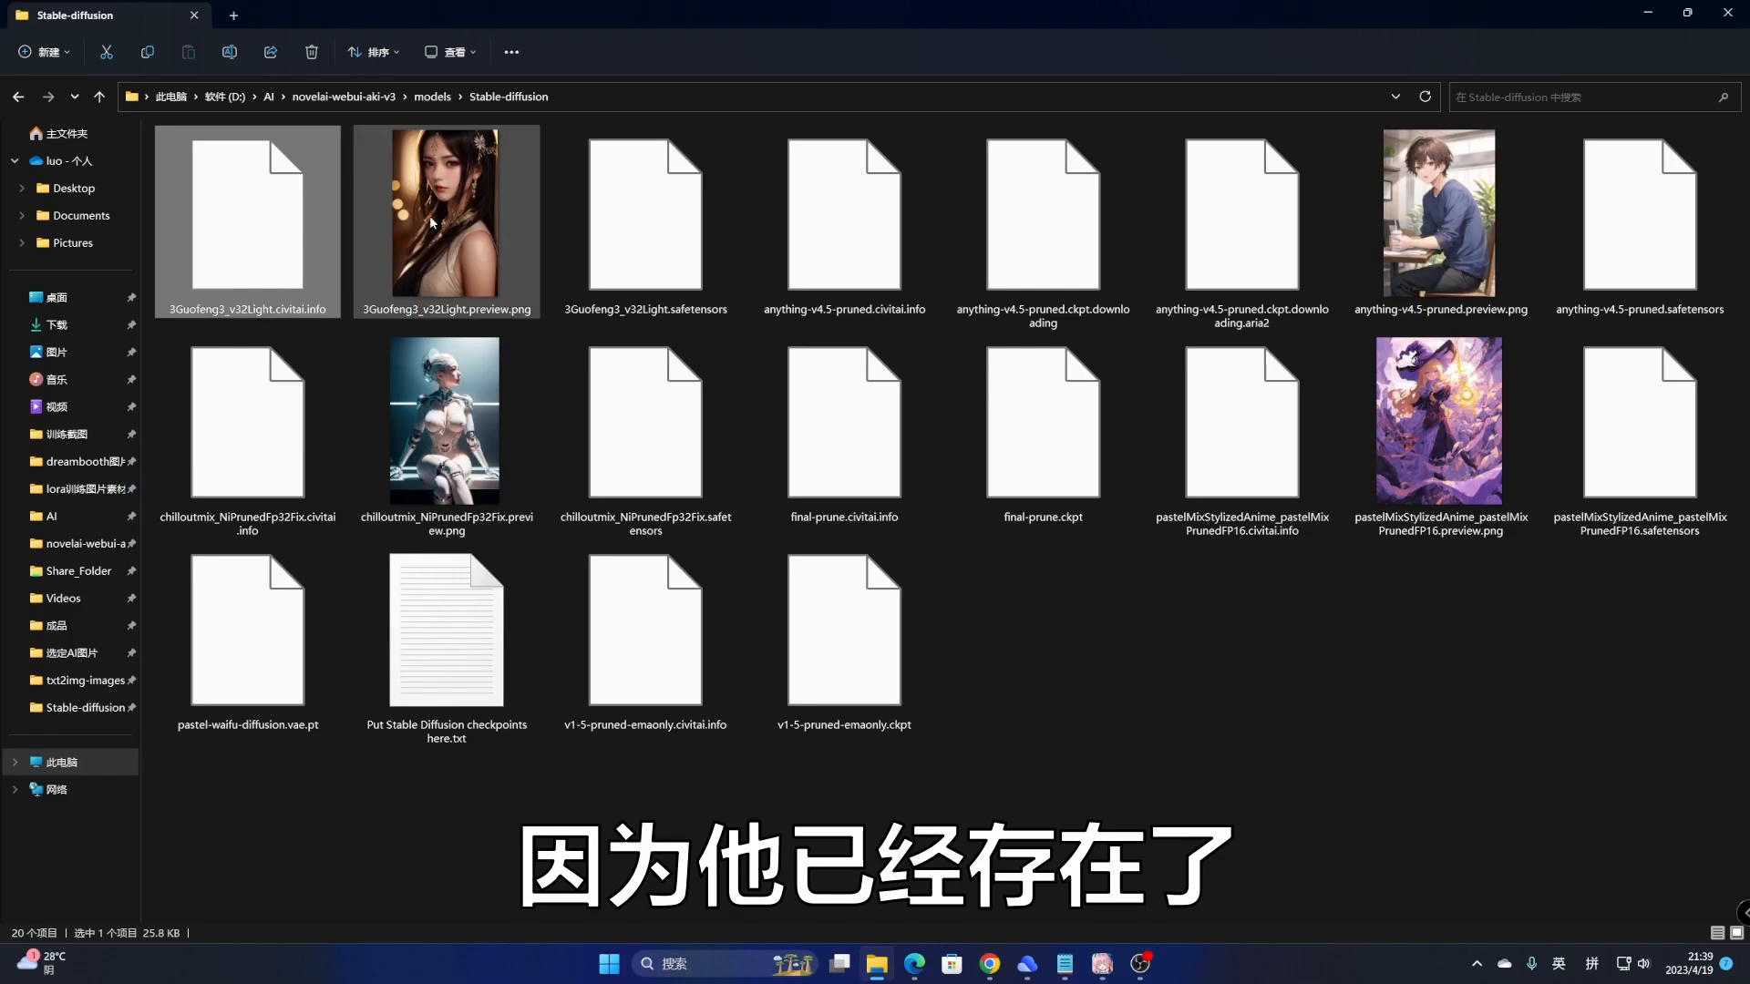
left_click(610, 220)
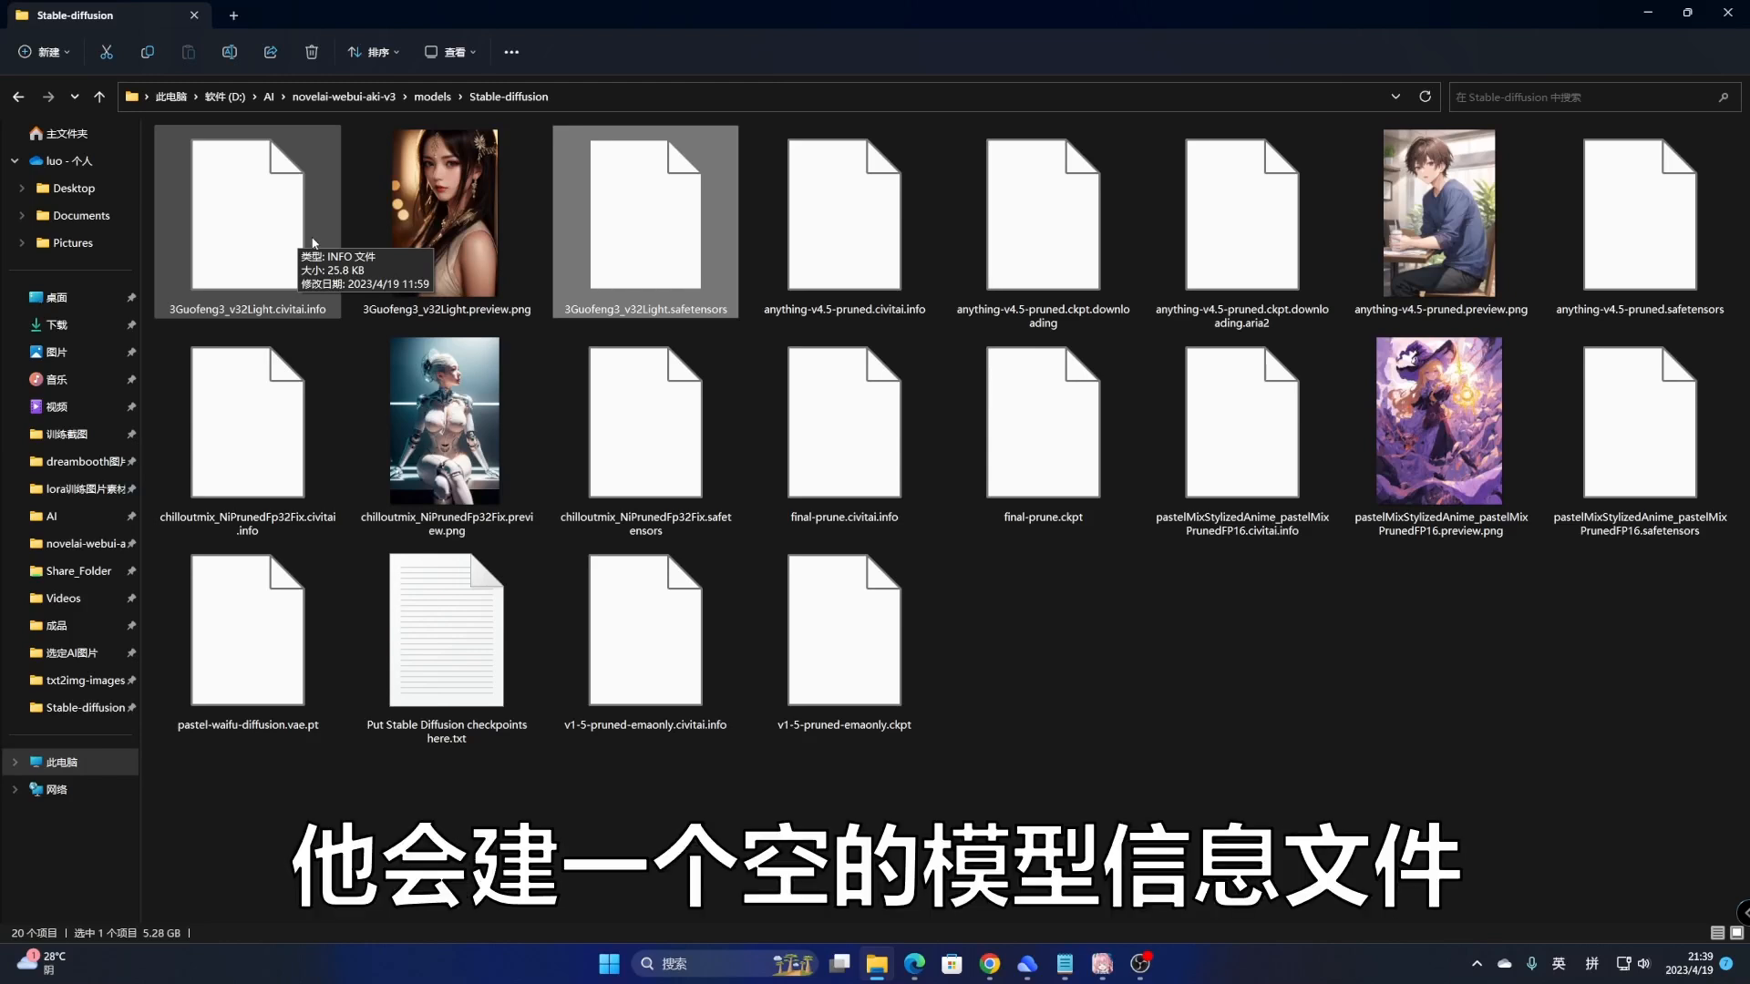
Step: Examine the contents of final-prune.civitai.info in Notepad++ and close the editor
left_click(1033, 481)
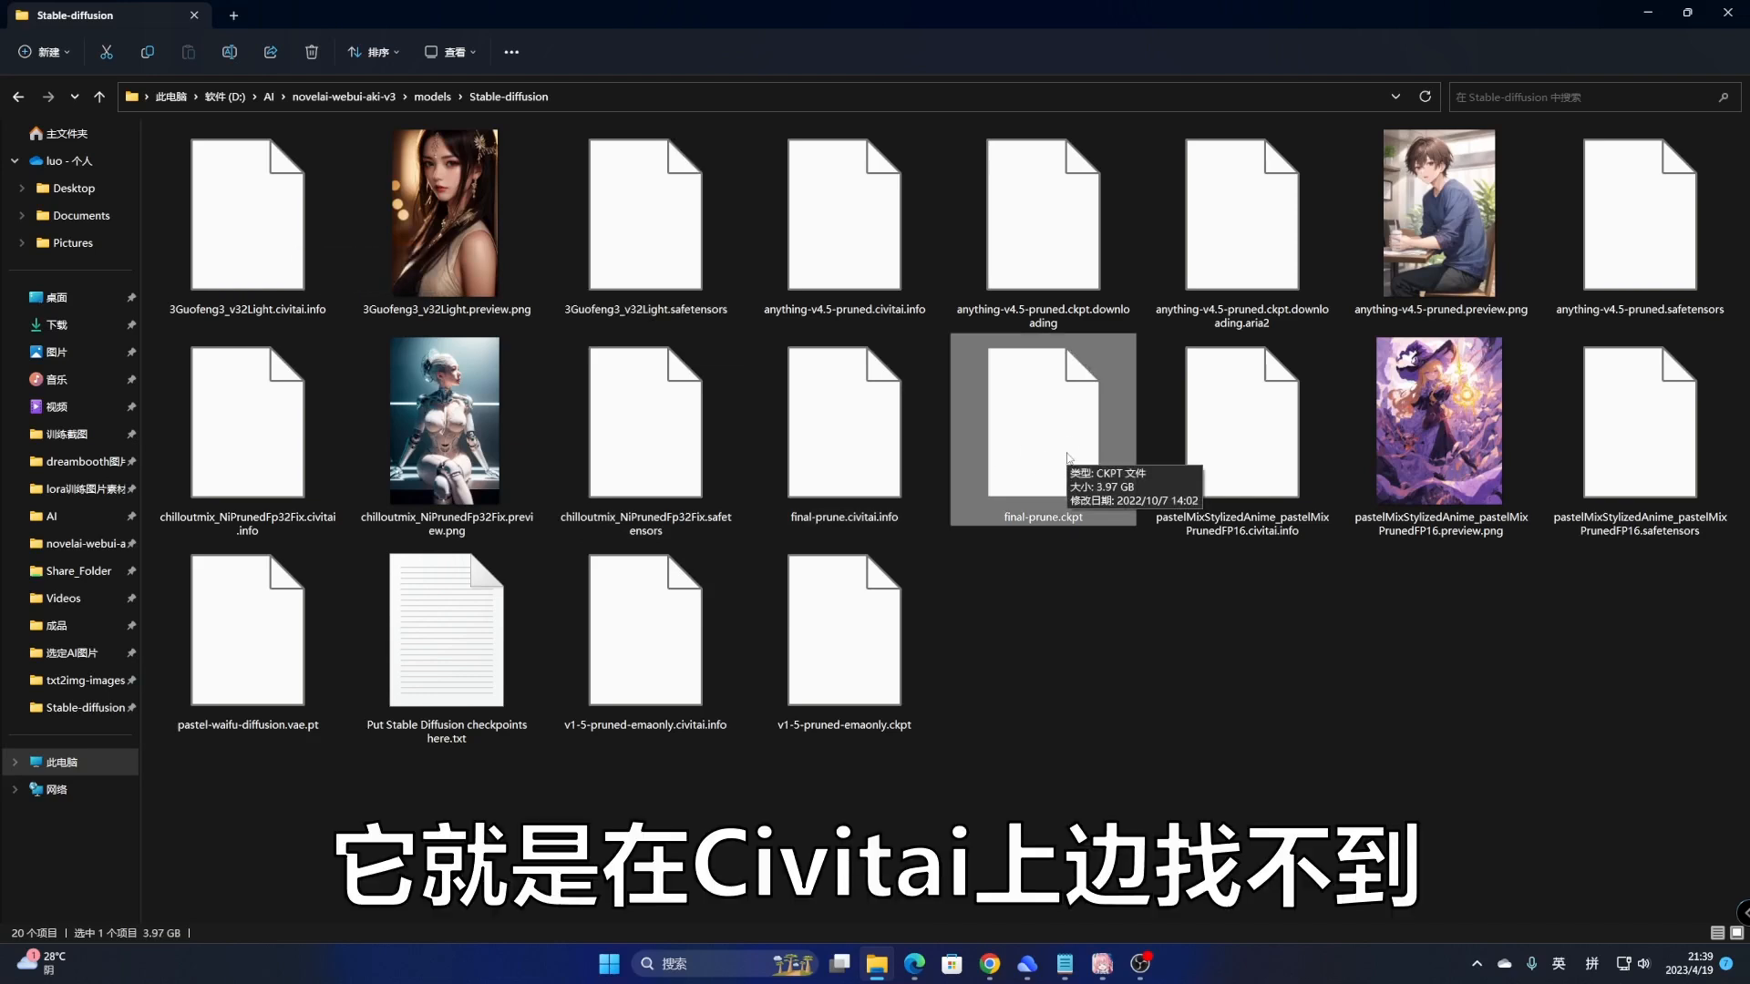
right_click(832, 416)
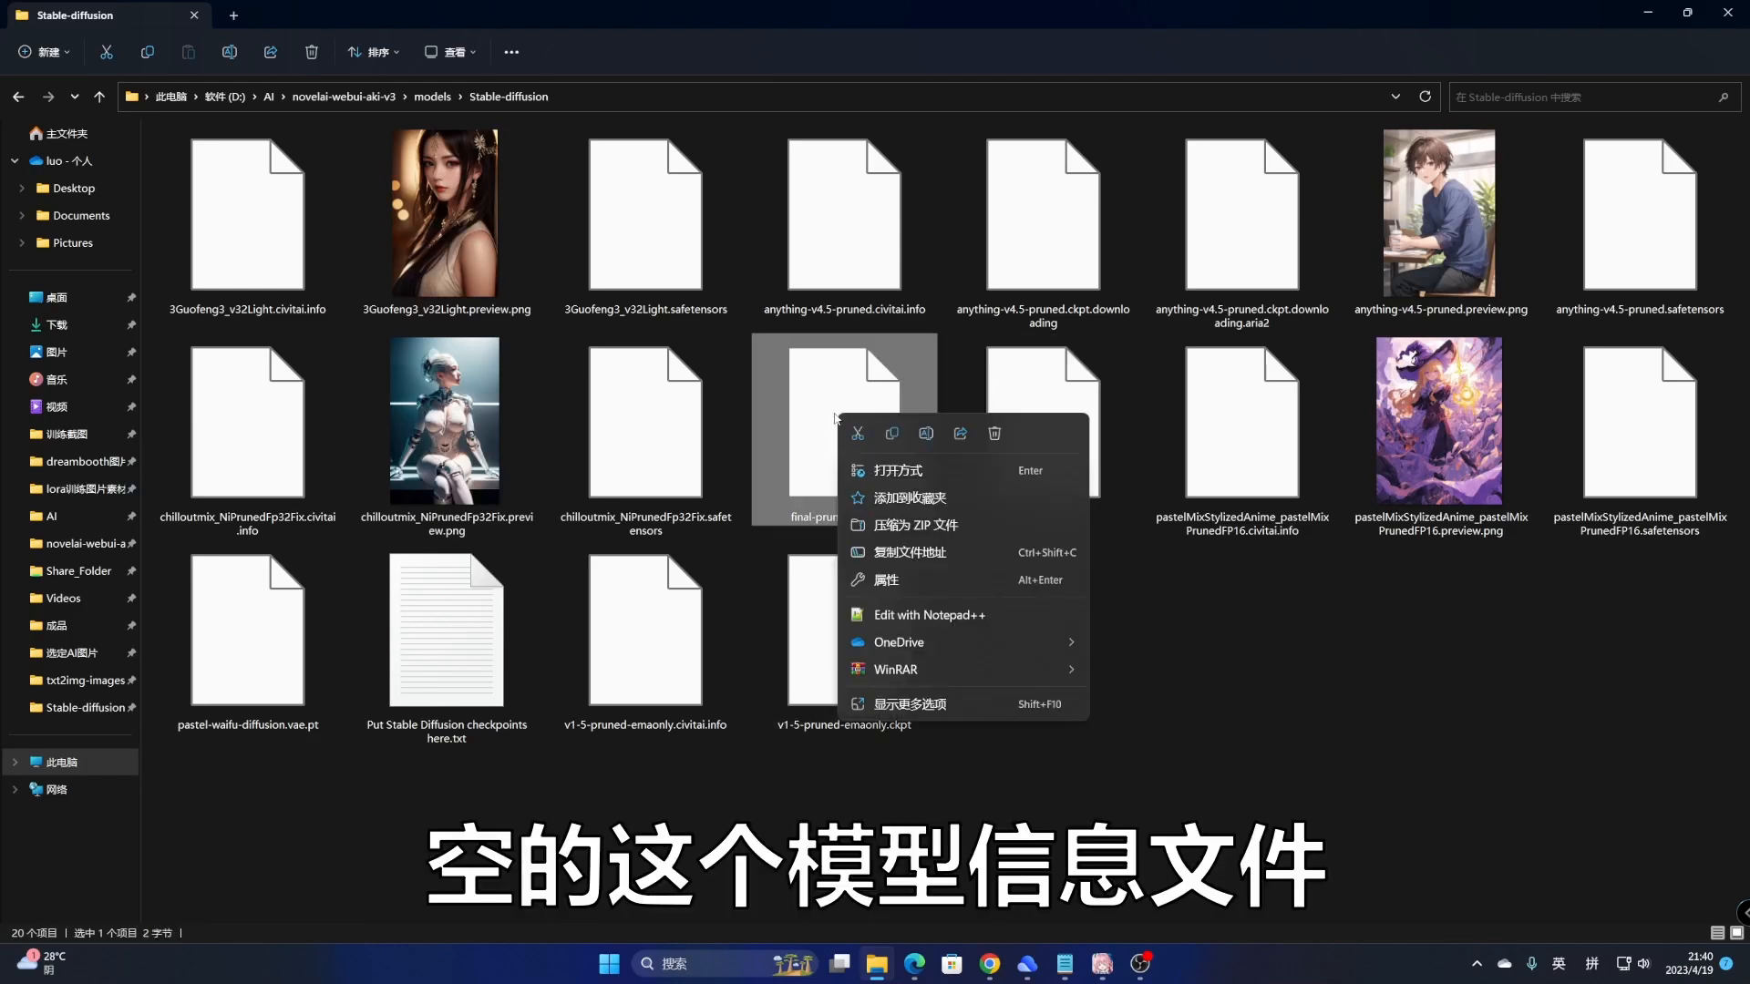
left_click(892, 618)
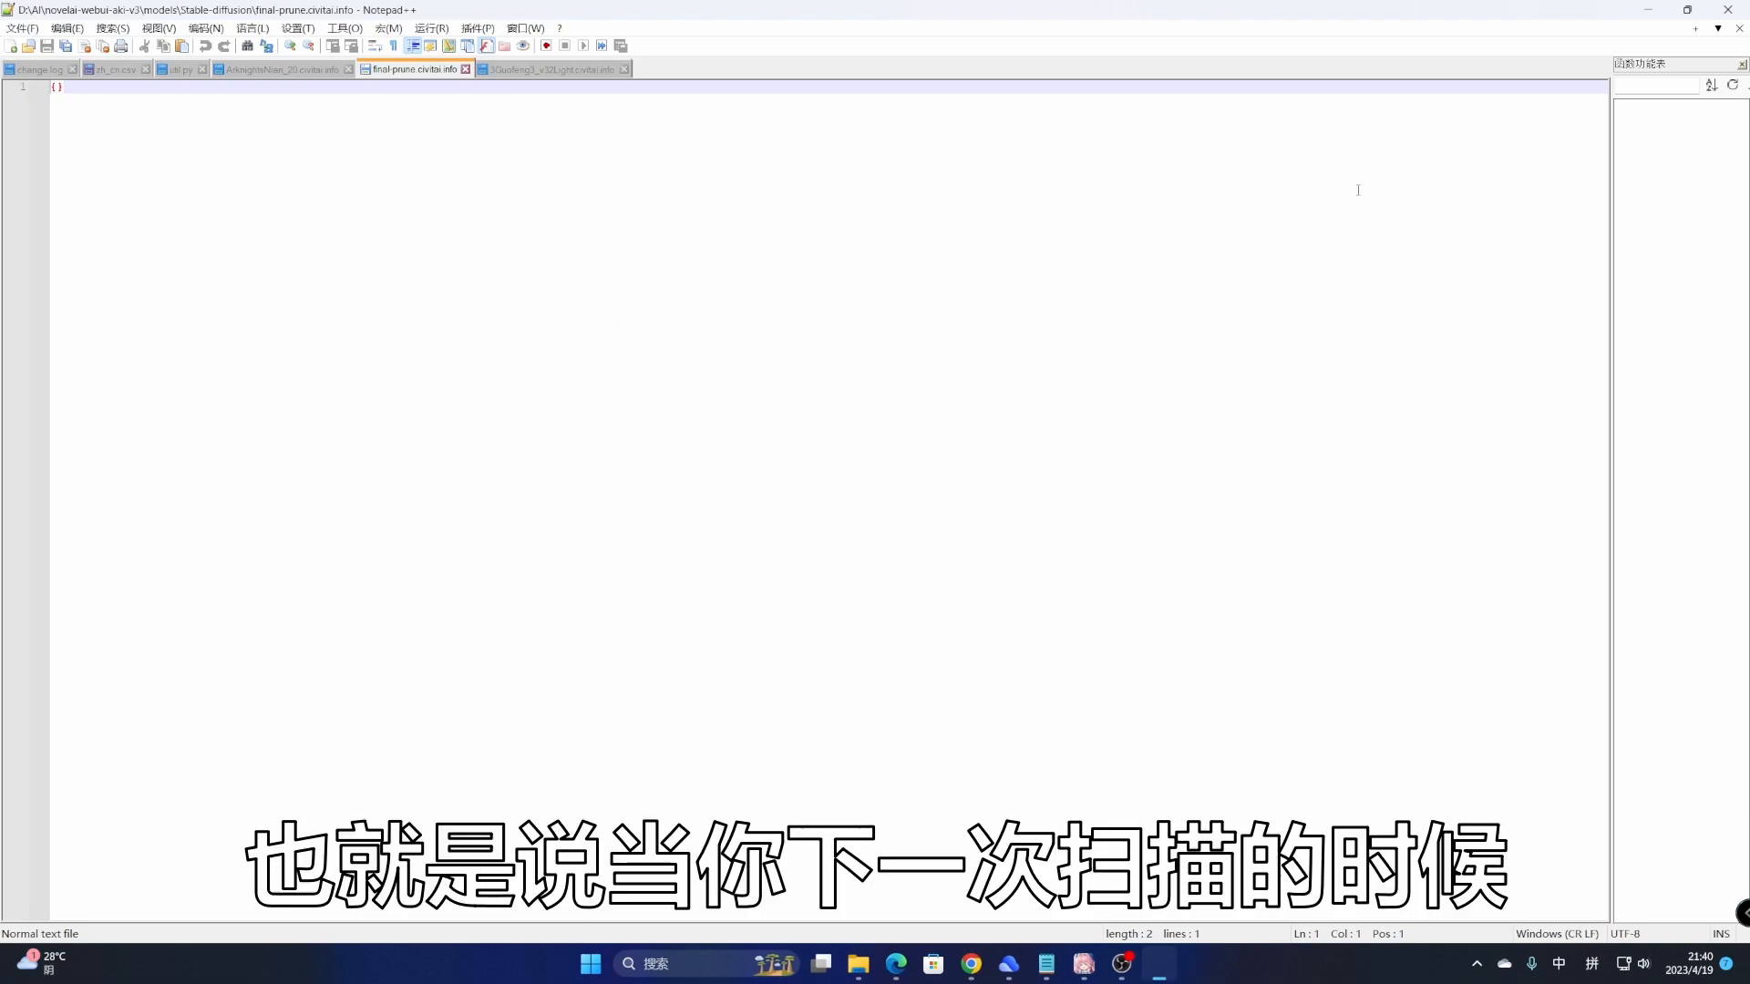
left_click(1738, 11)
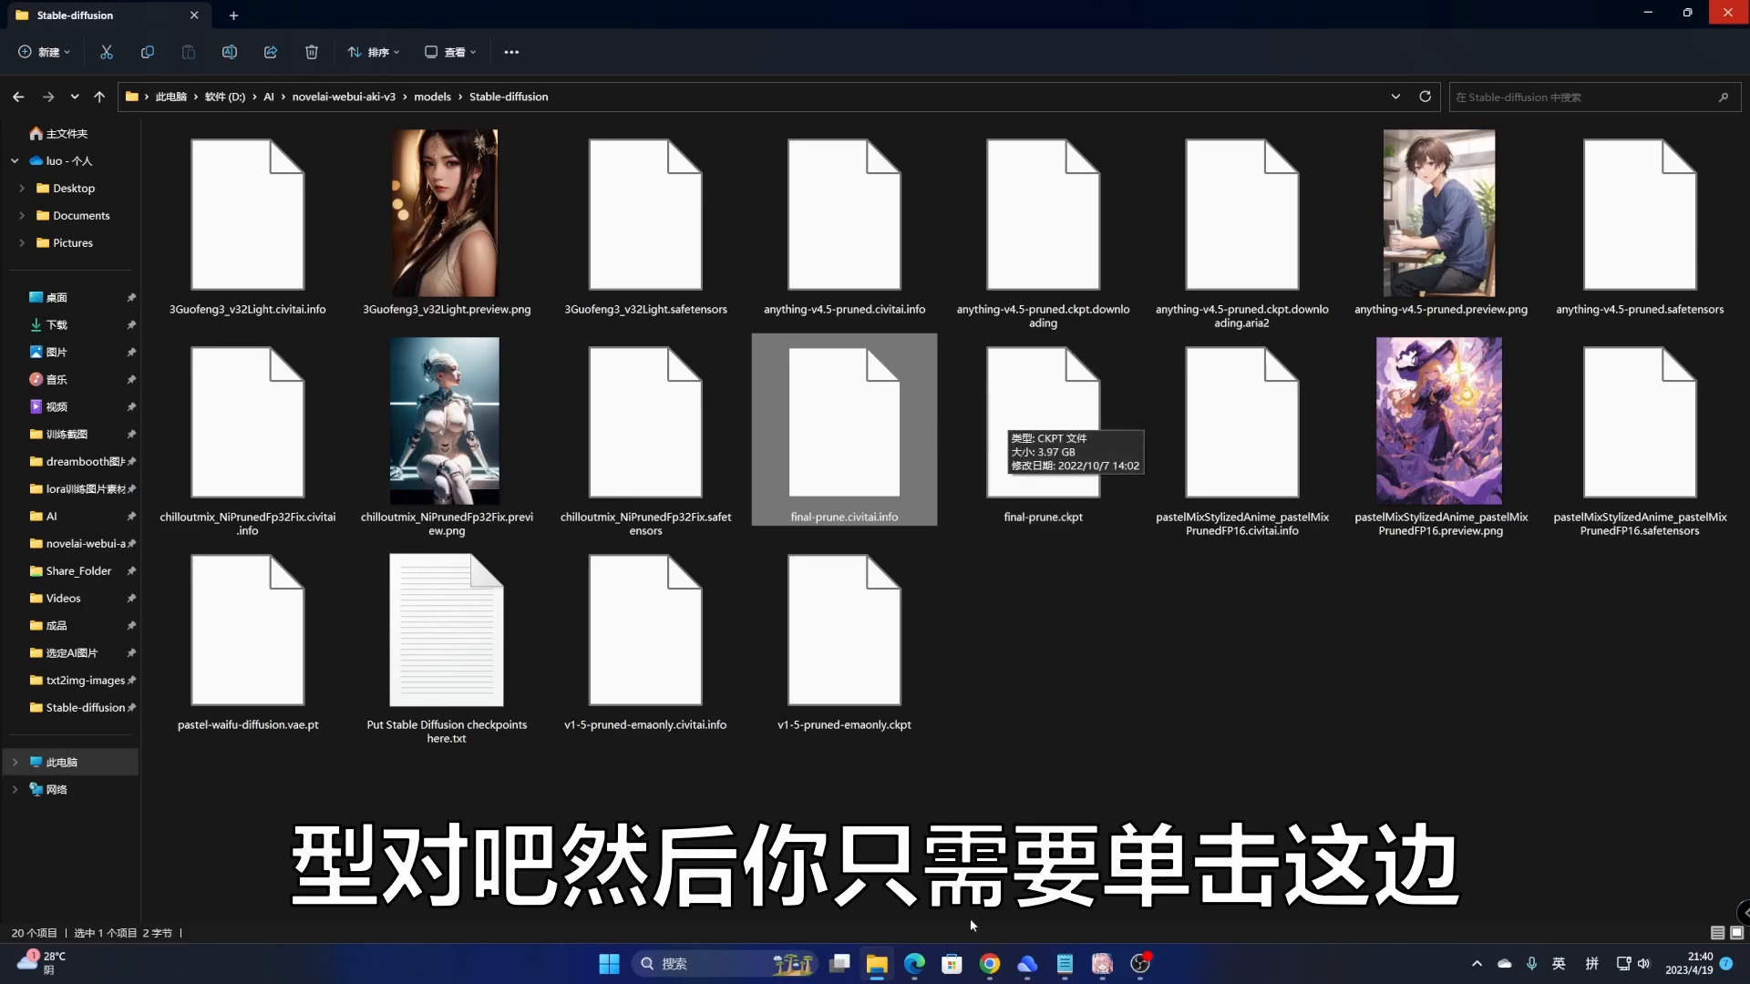
Step: Switch to the Stable Diffusion WebUI in Chrome, review Civitai Helper's scan section, and view the Checkpoints thumbnails in txt2img
left_click(991, 966)
left_click(308, 7)
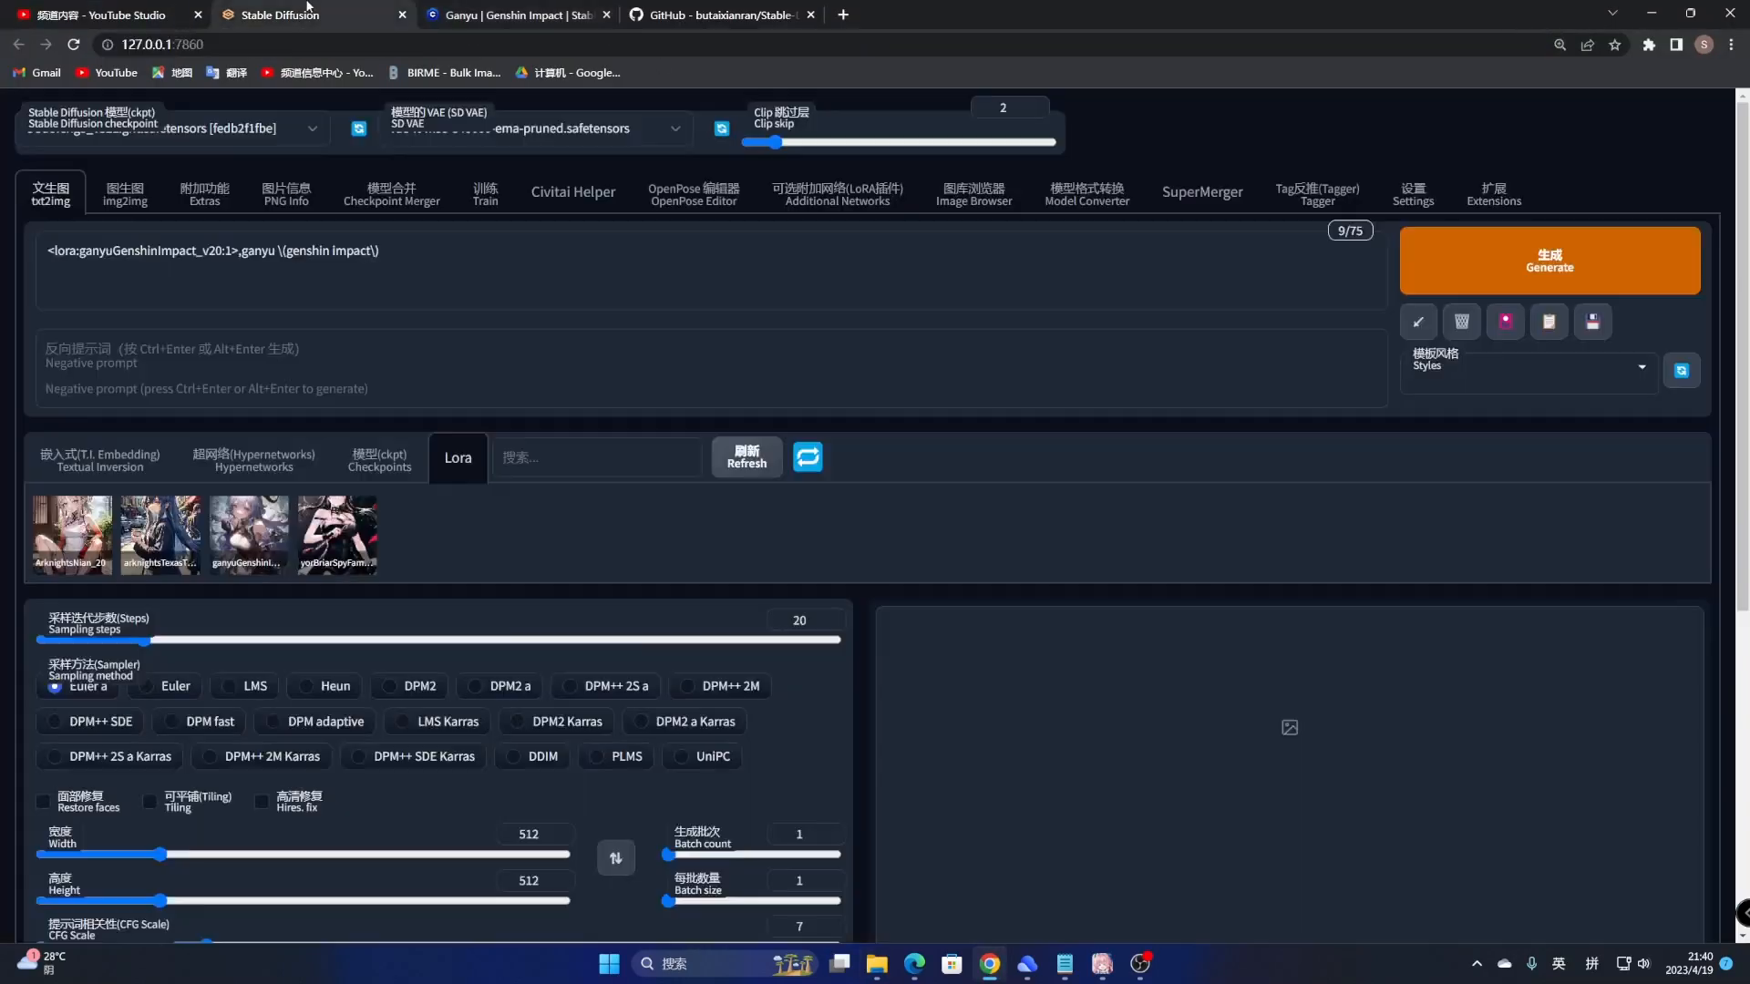
left_click(556, 195)
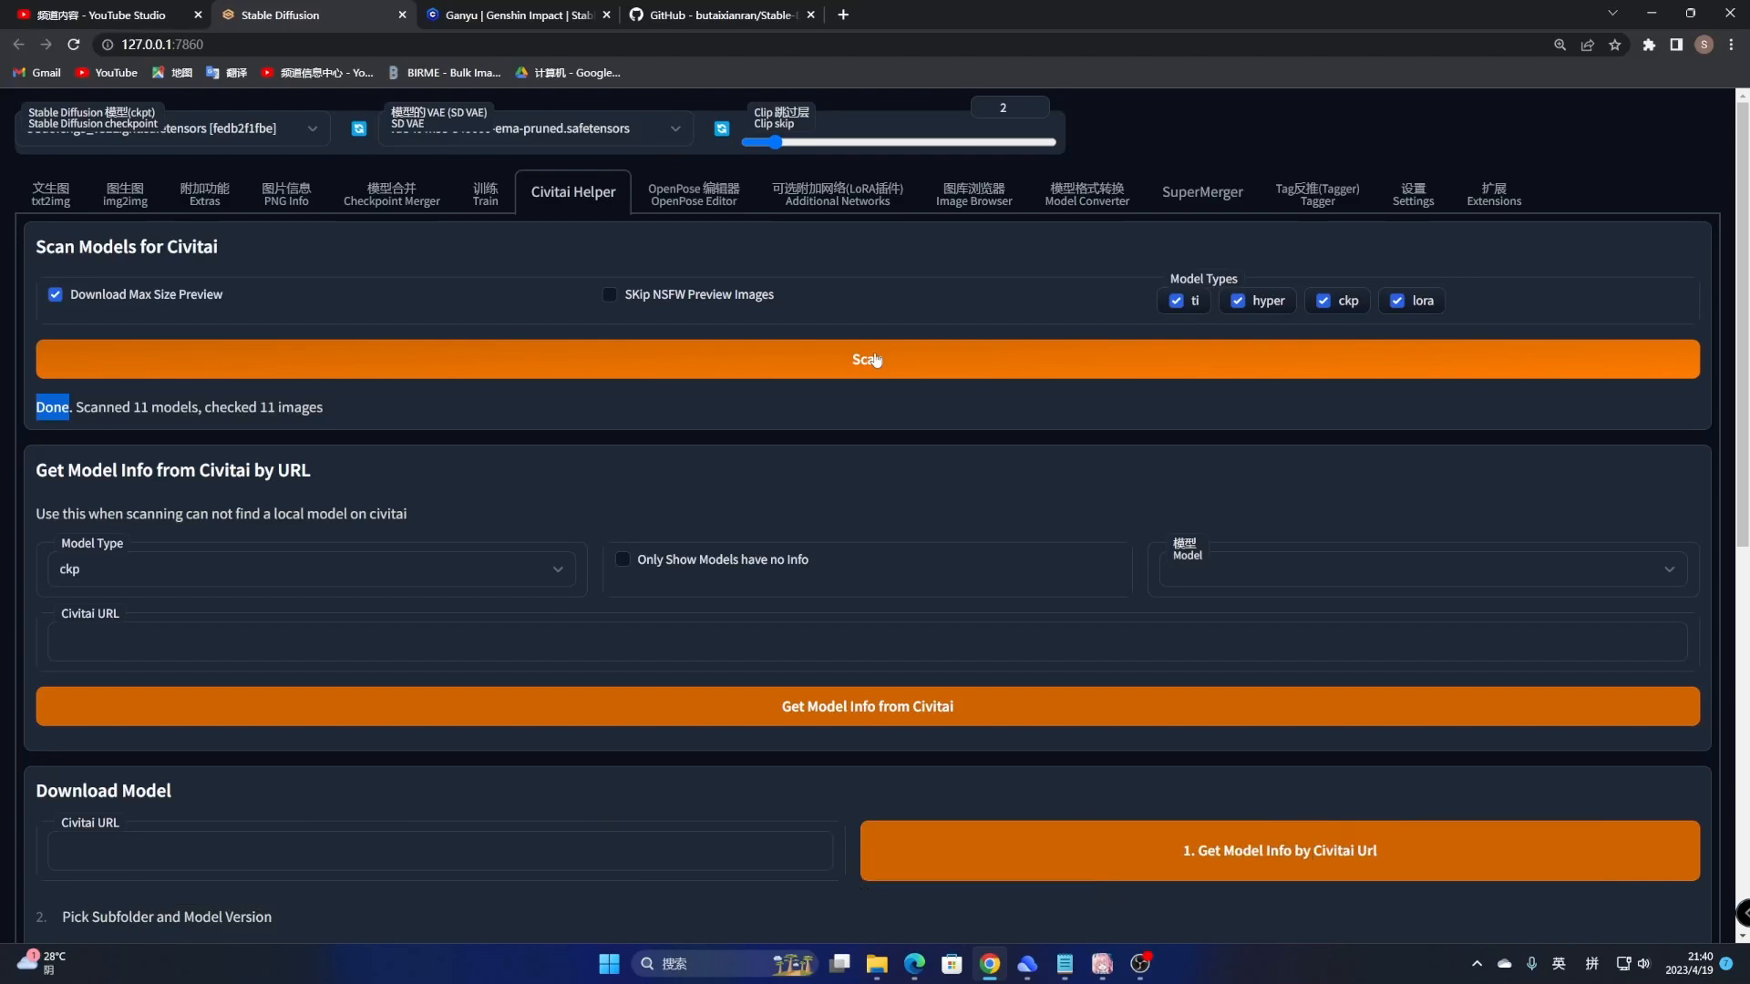
left_click(881, 968)
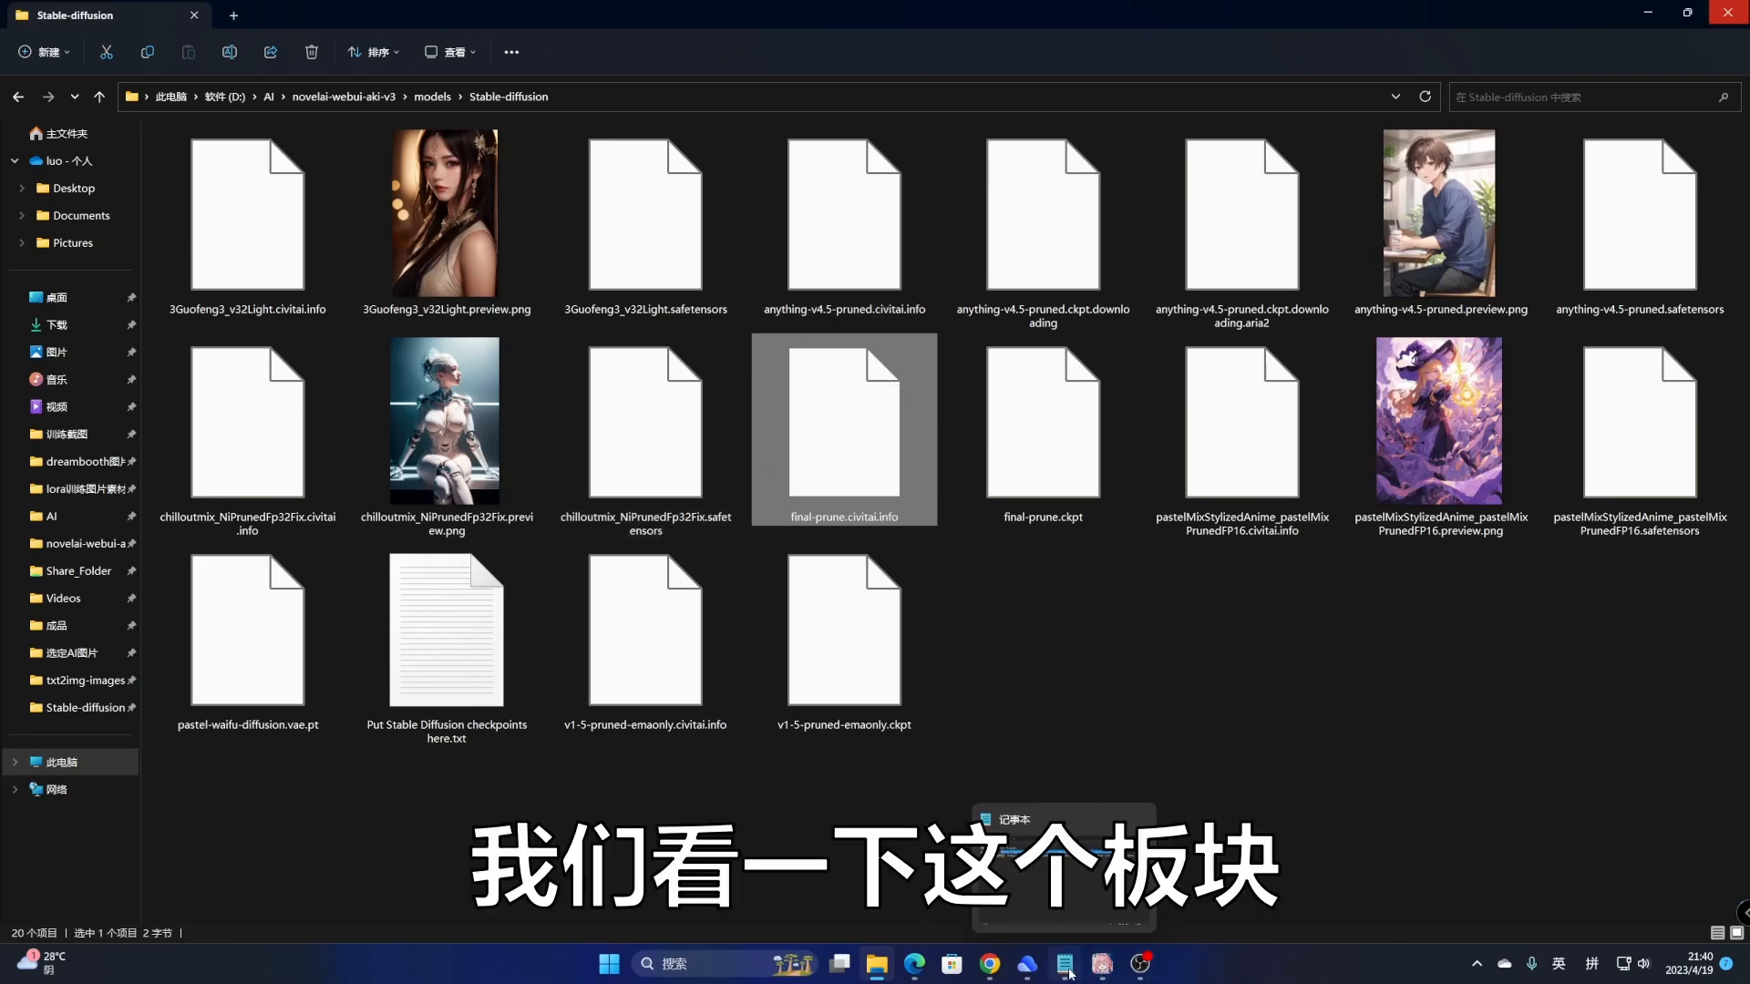
left_click(993, 966)
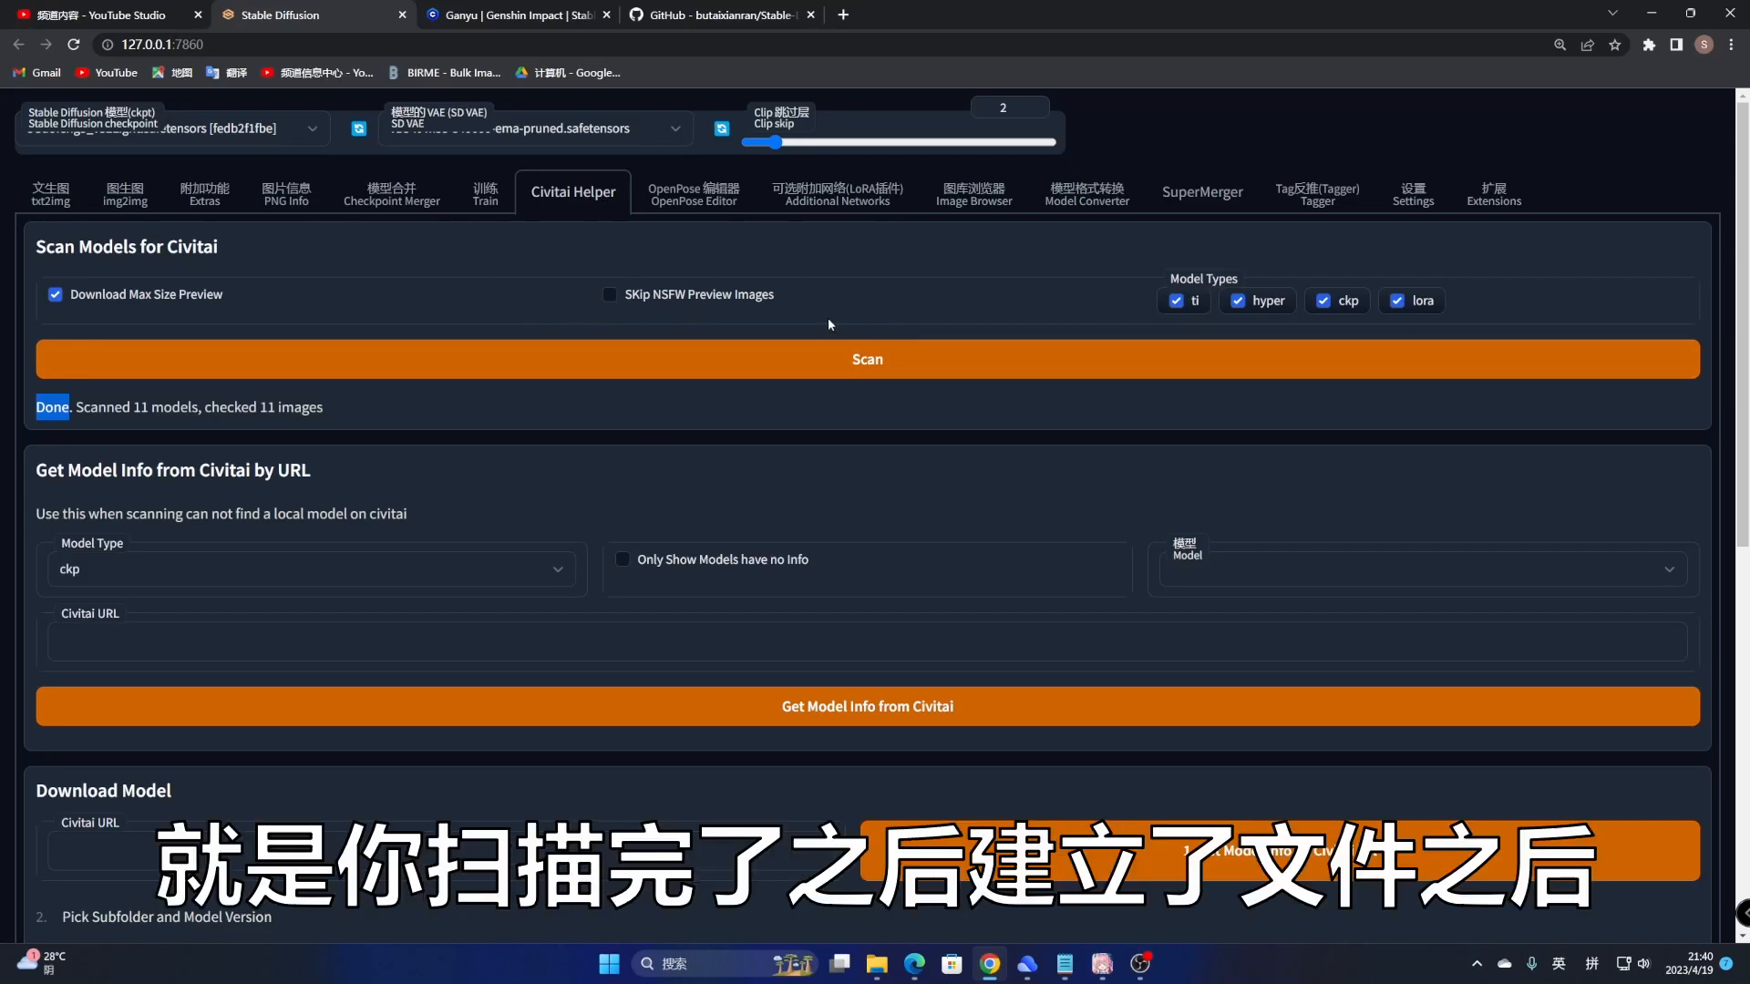
left_click(46, 199)
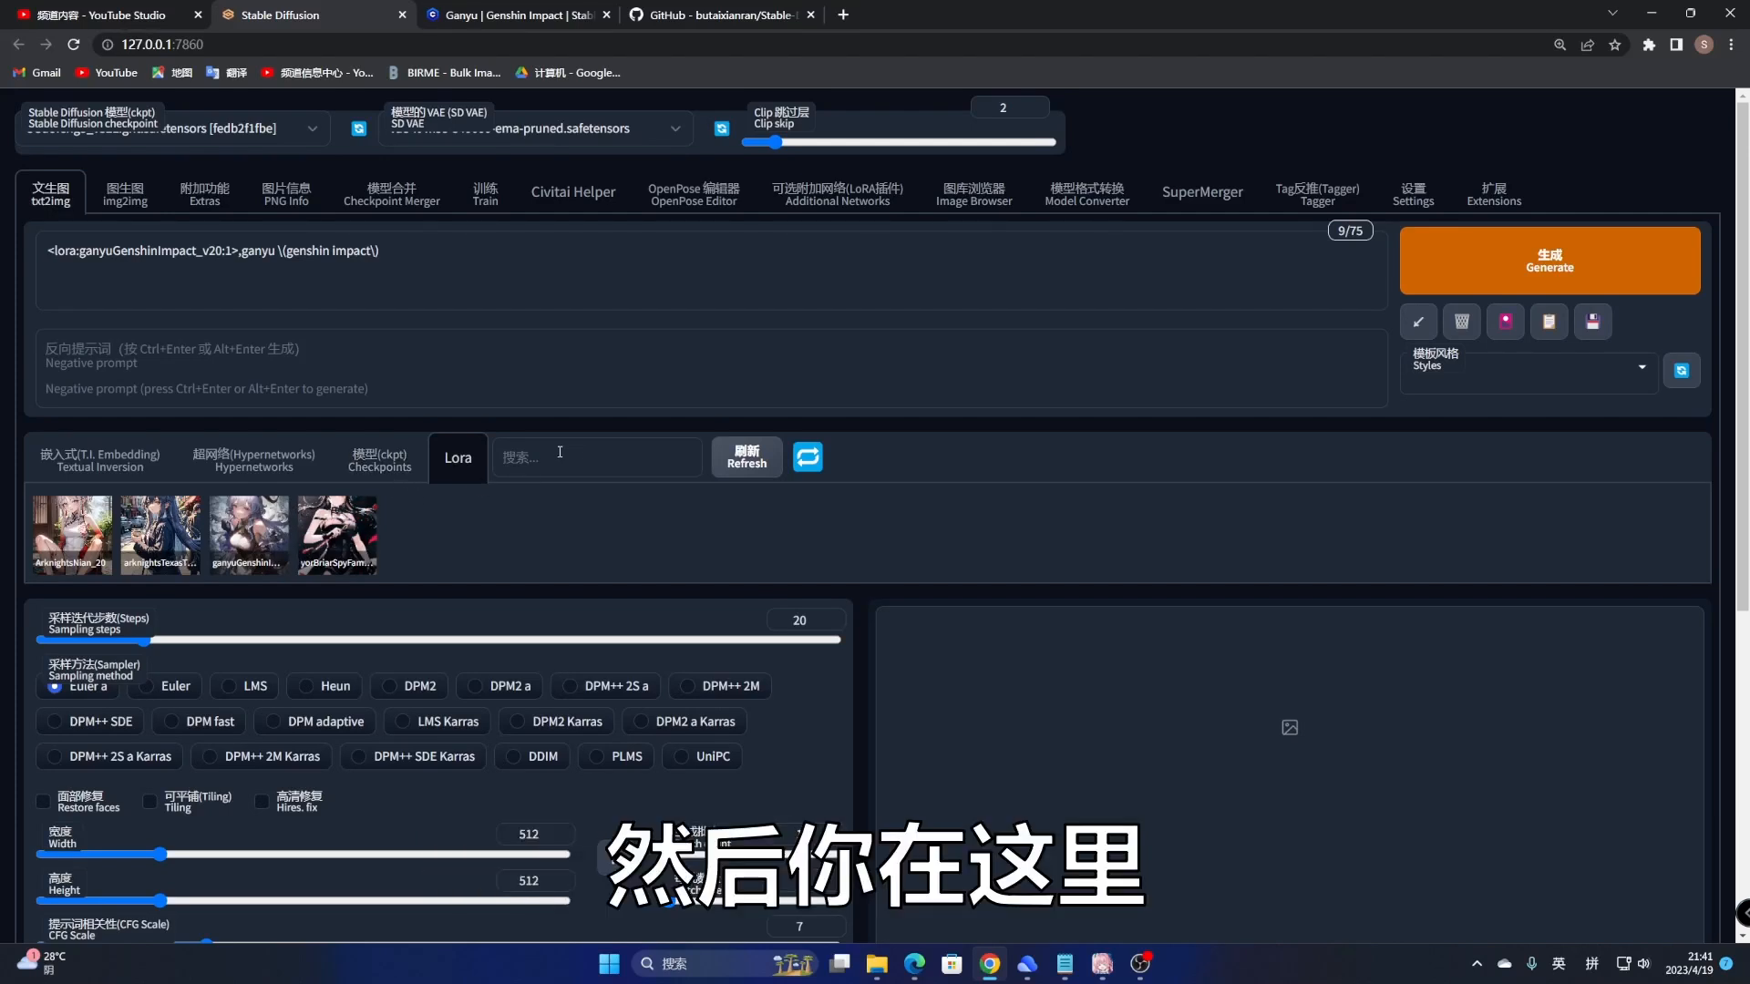
left_click(379, 460)
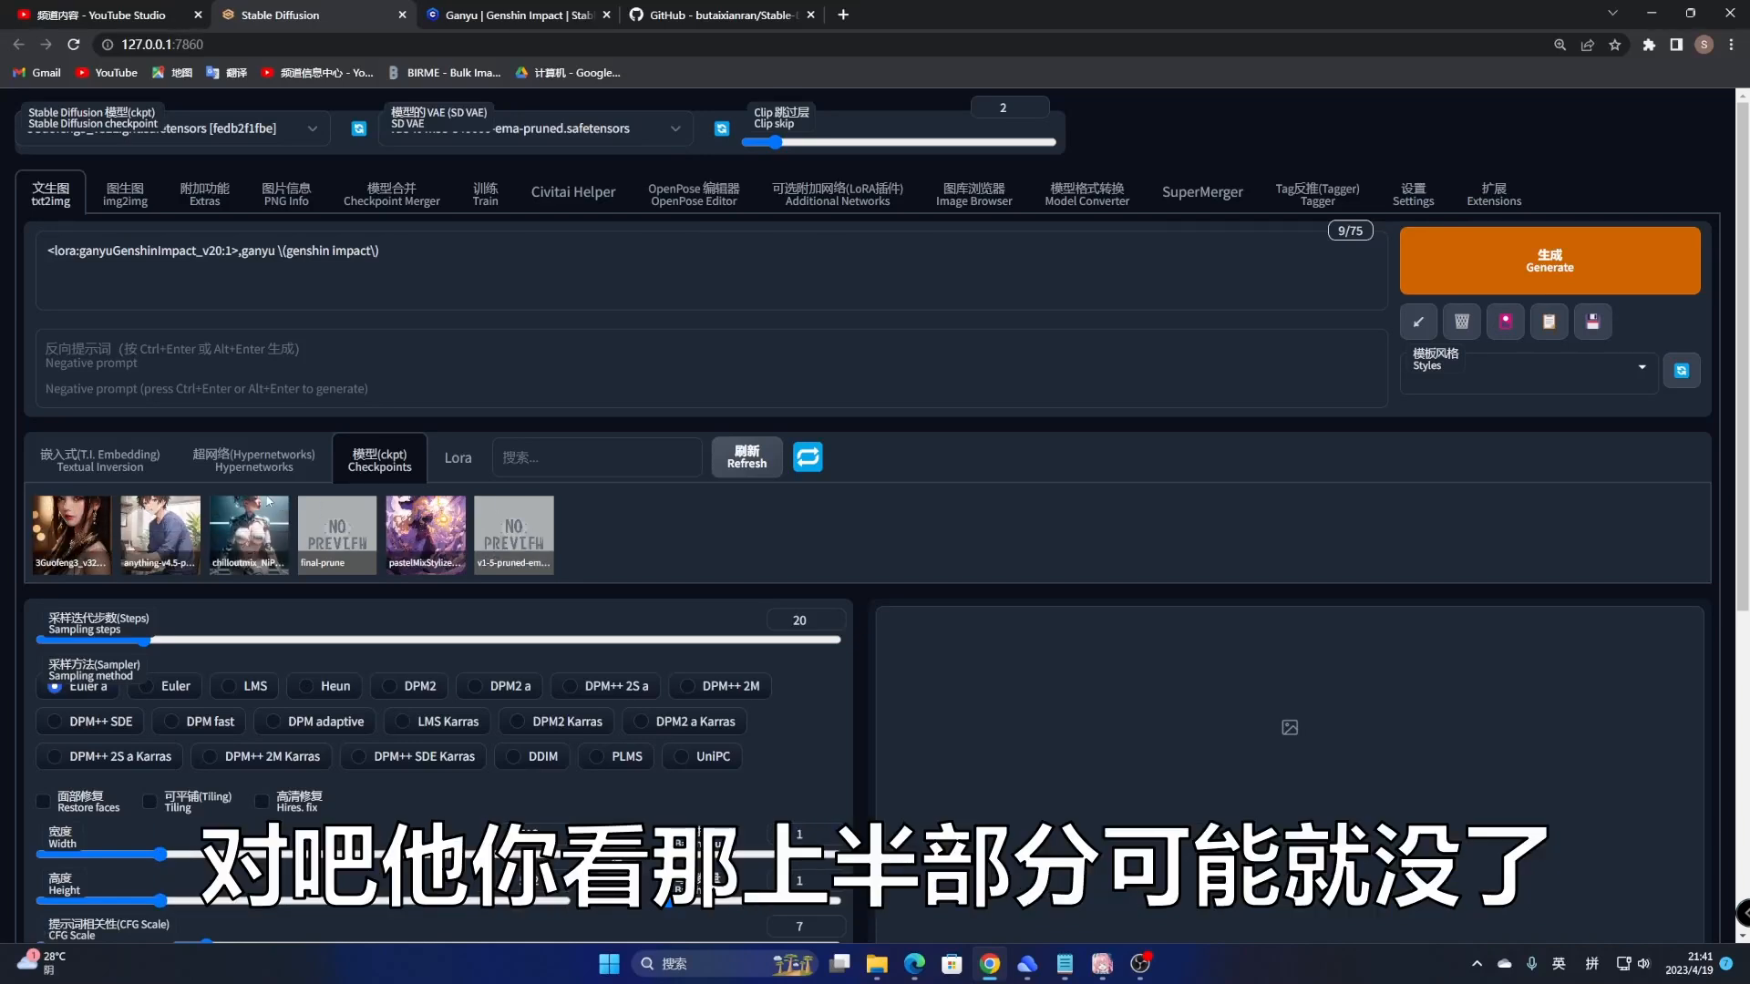
Step: Set the default view for Extra Networks to cards in the WebUI settings and apply the change
left_click(1414, 195)
scroll(64, 484, "down", 5)
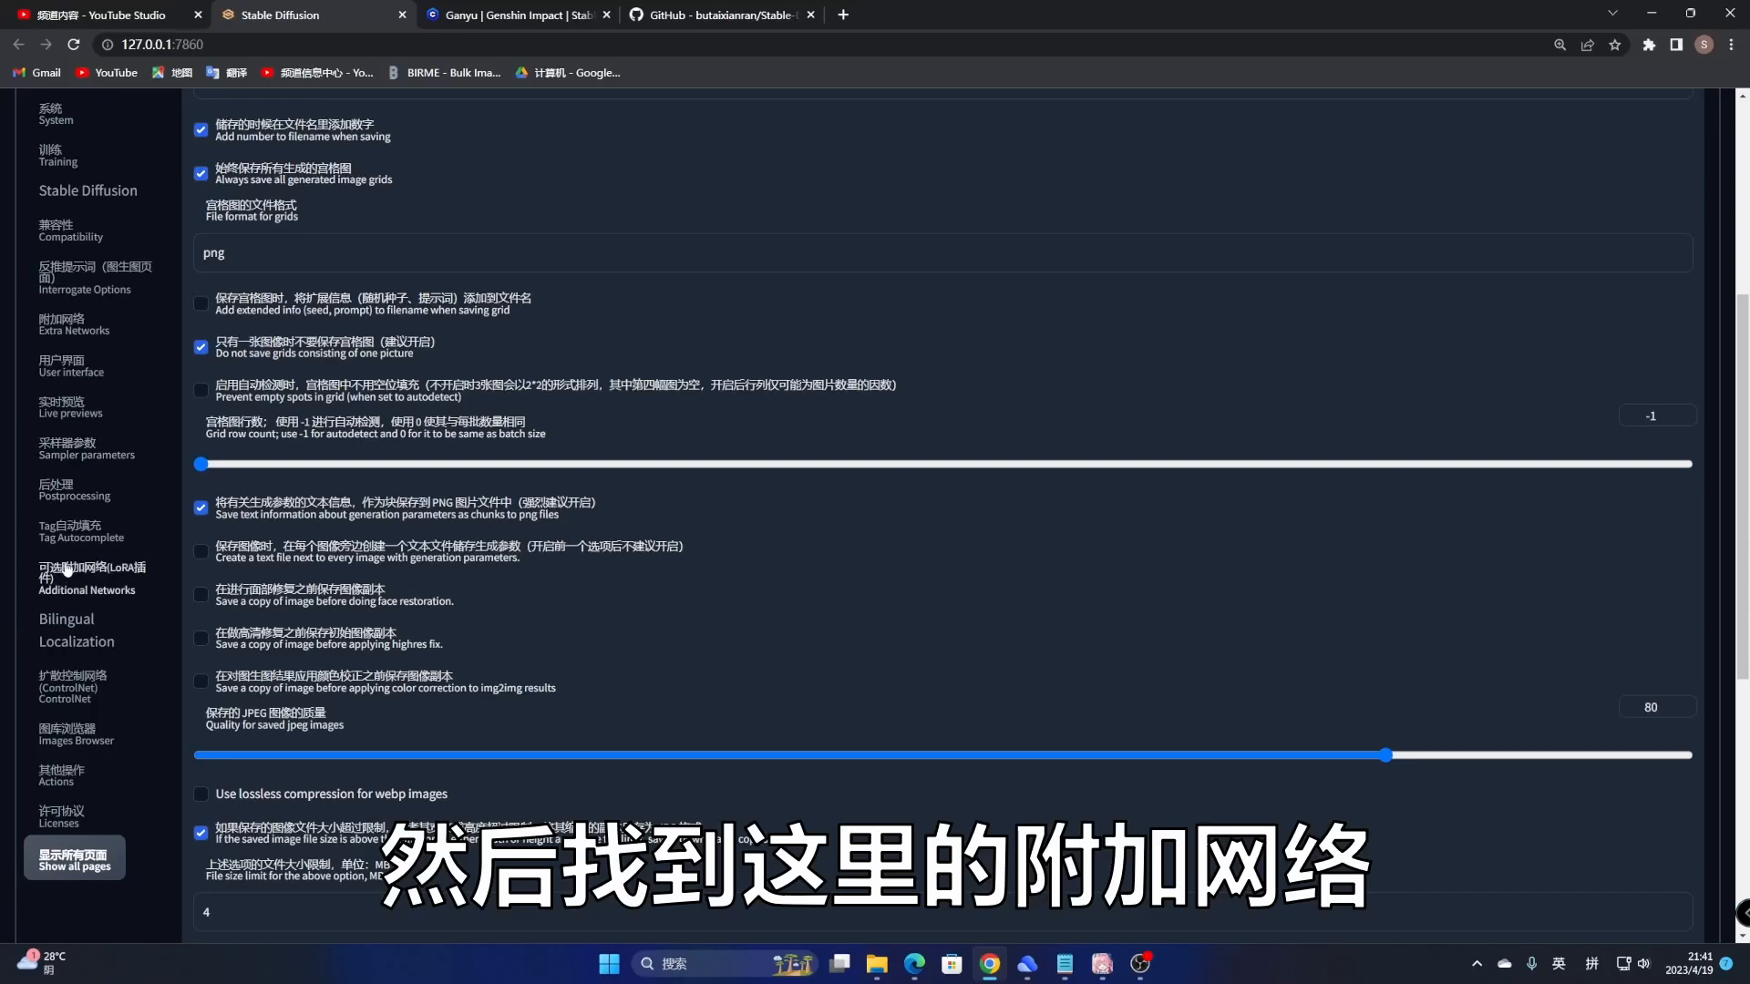
left_click(67, 332)
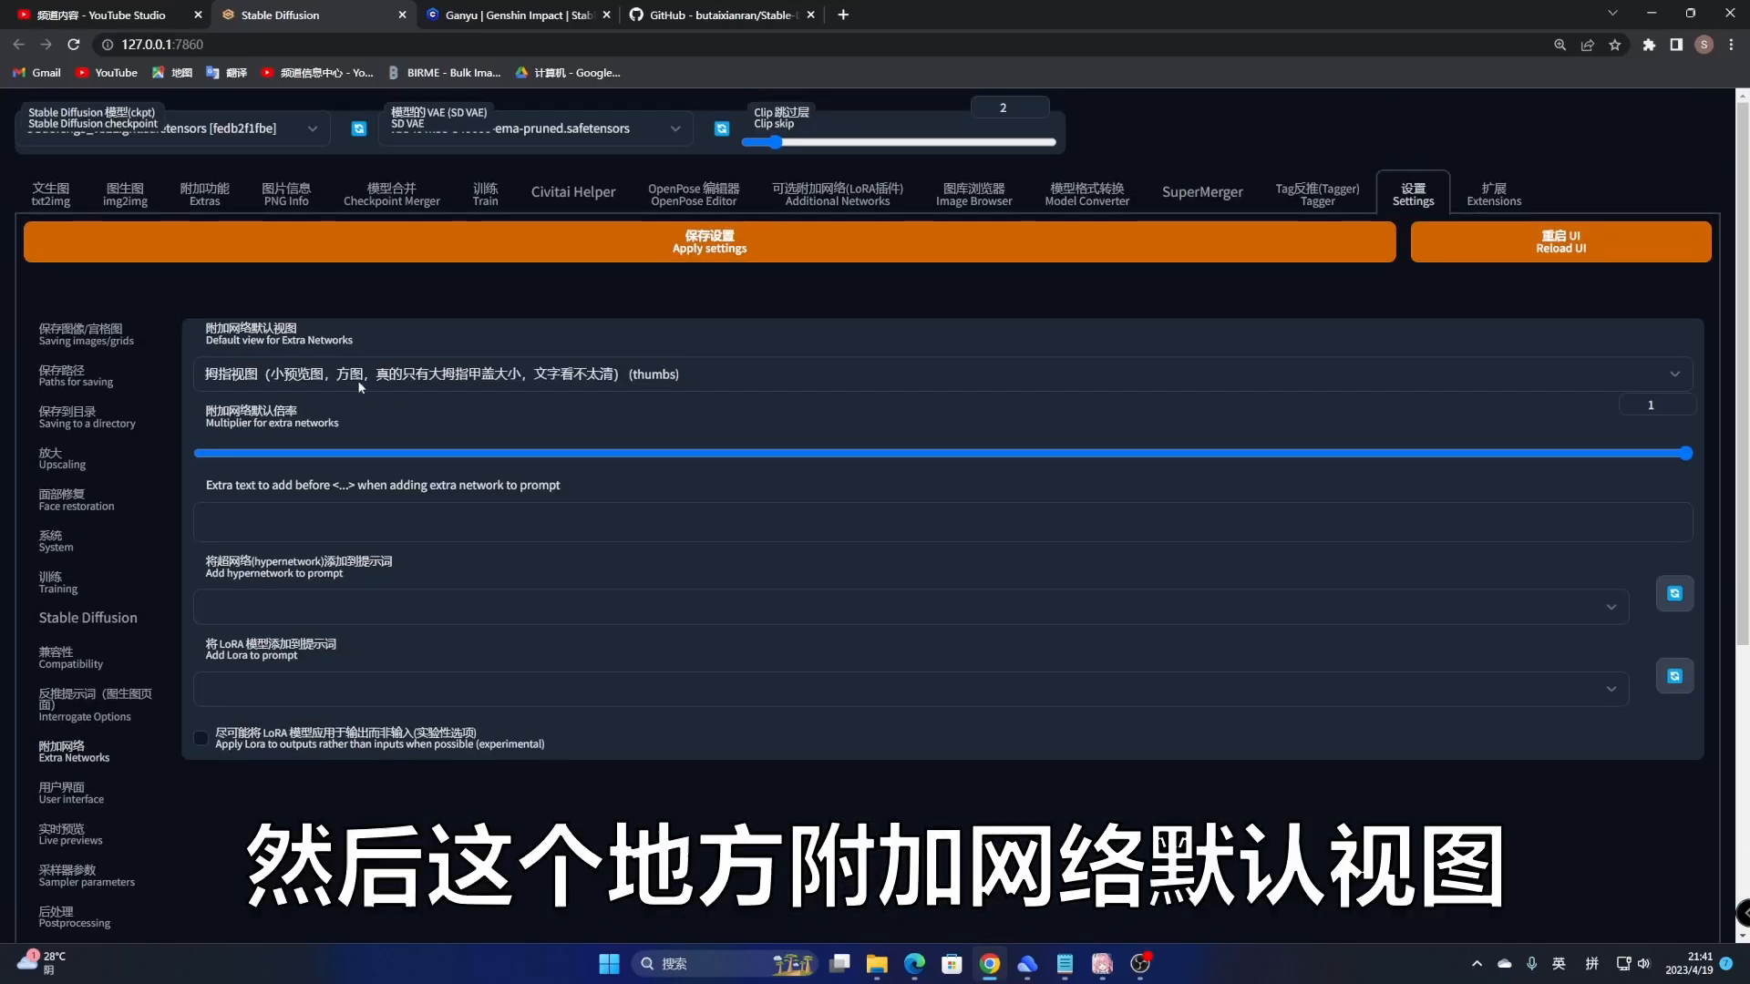
left_click(285, 377)
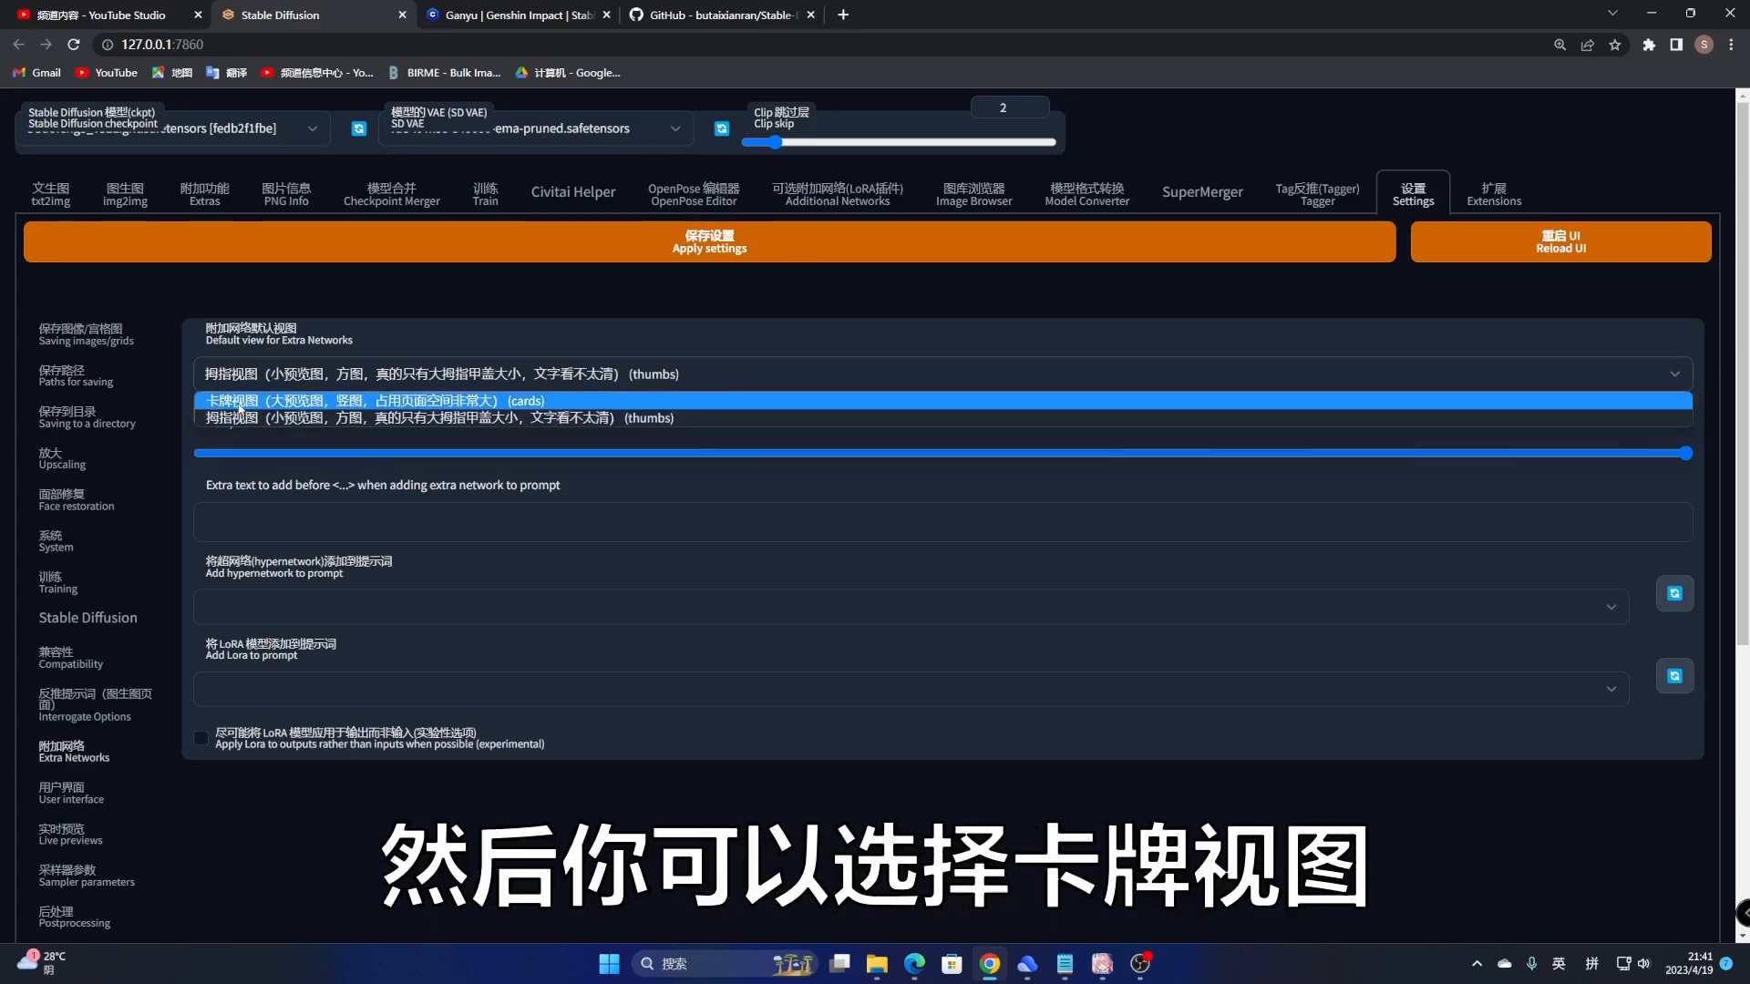
left_click(288, 402)
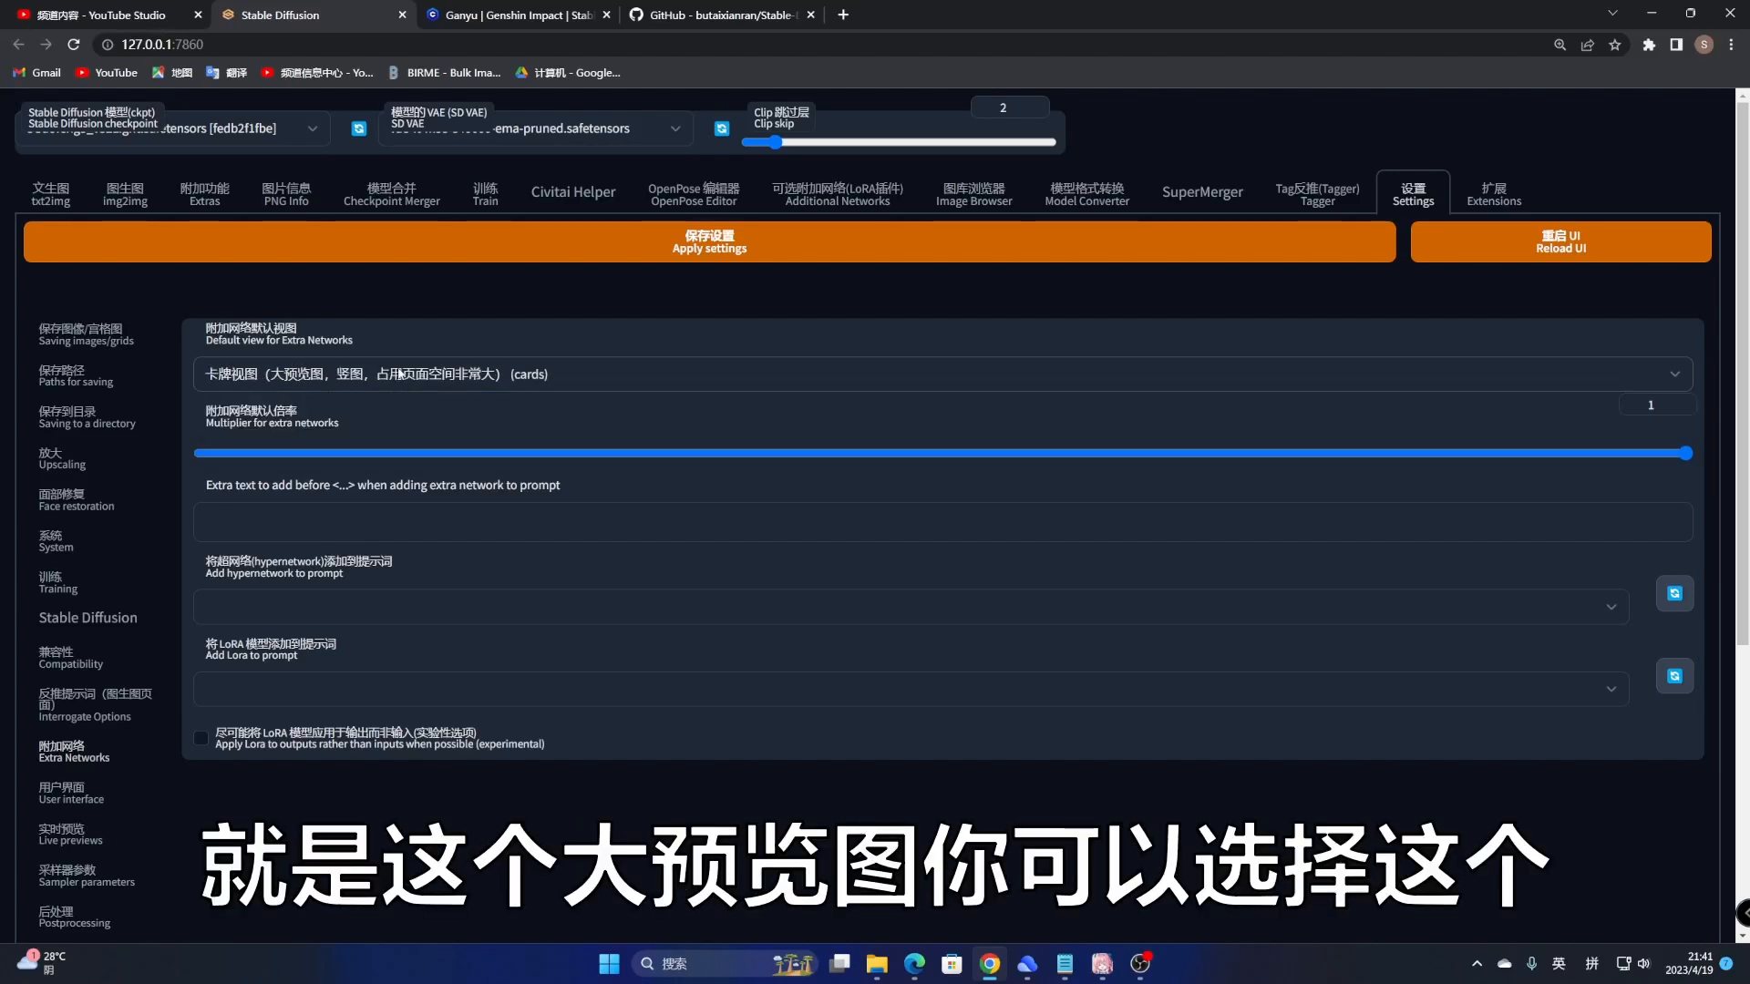
left_click(709, 248)
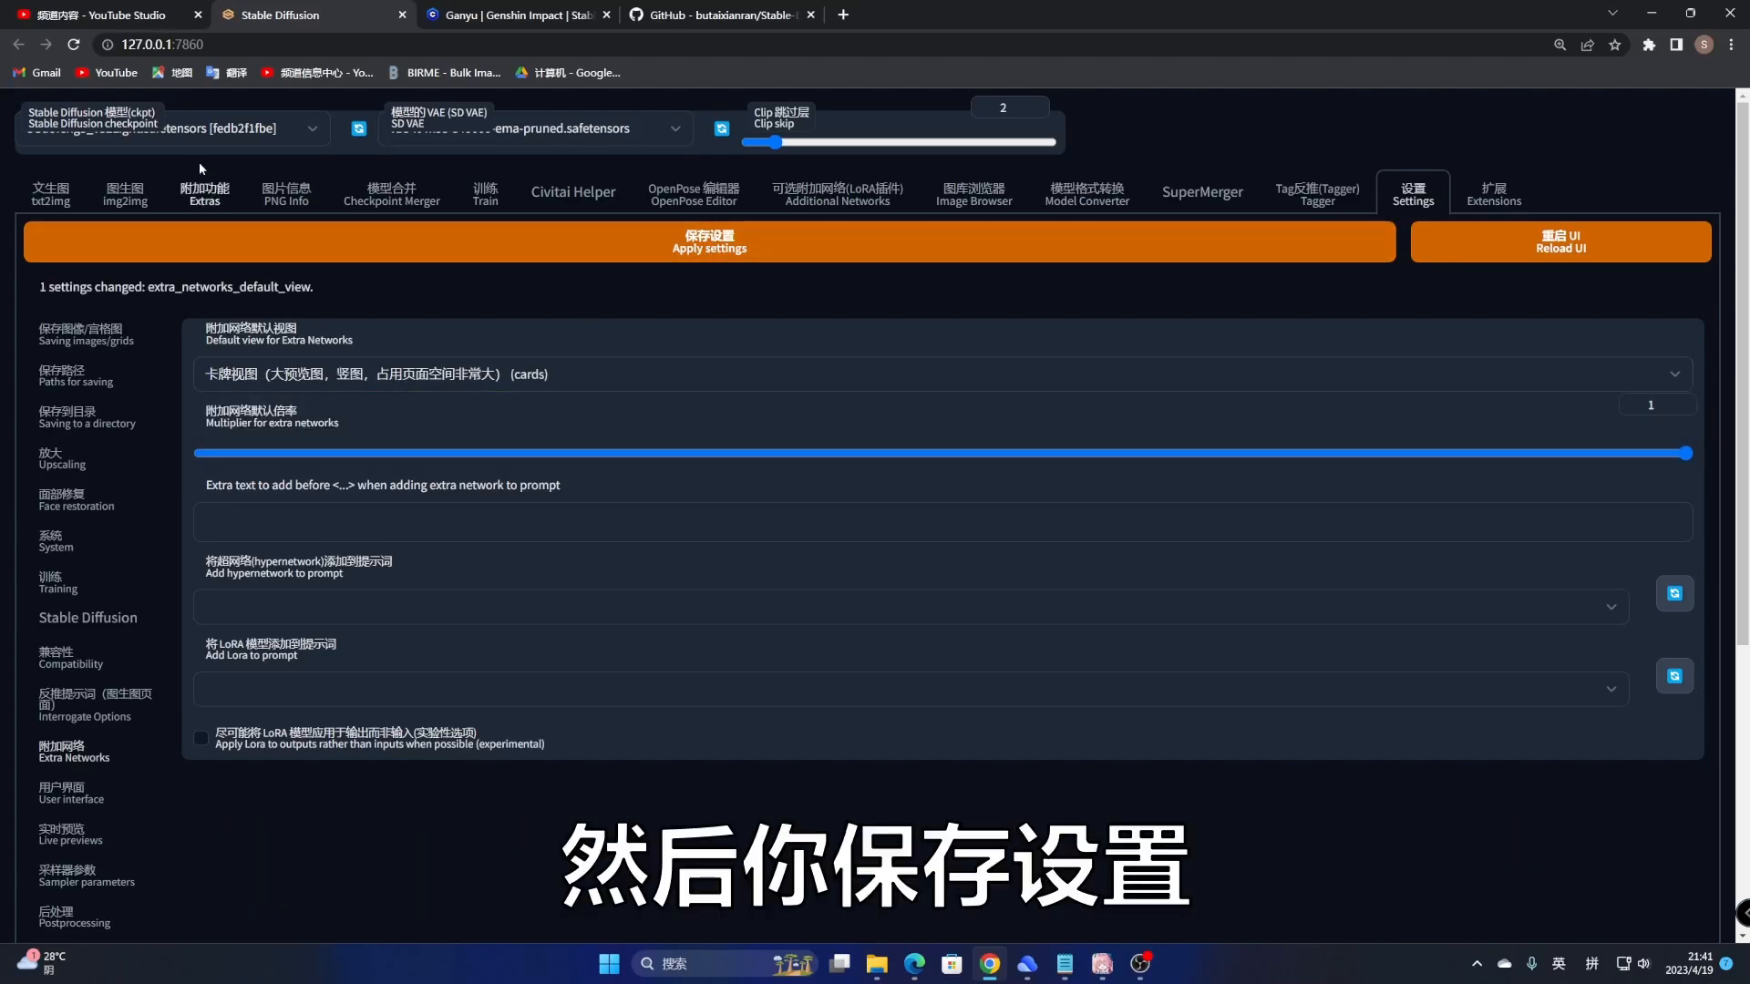
Step: Refresh the Checkpoints list in txt2img and examine the model preview cards
left_click(50, 193)
left_click(727, 468)
scroll(657, 458, "down", 2)
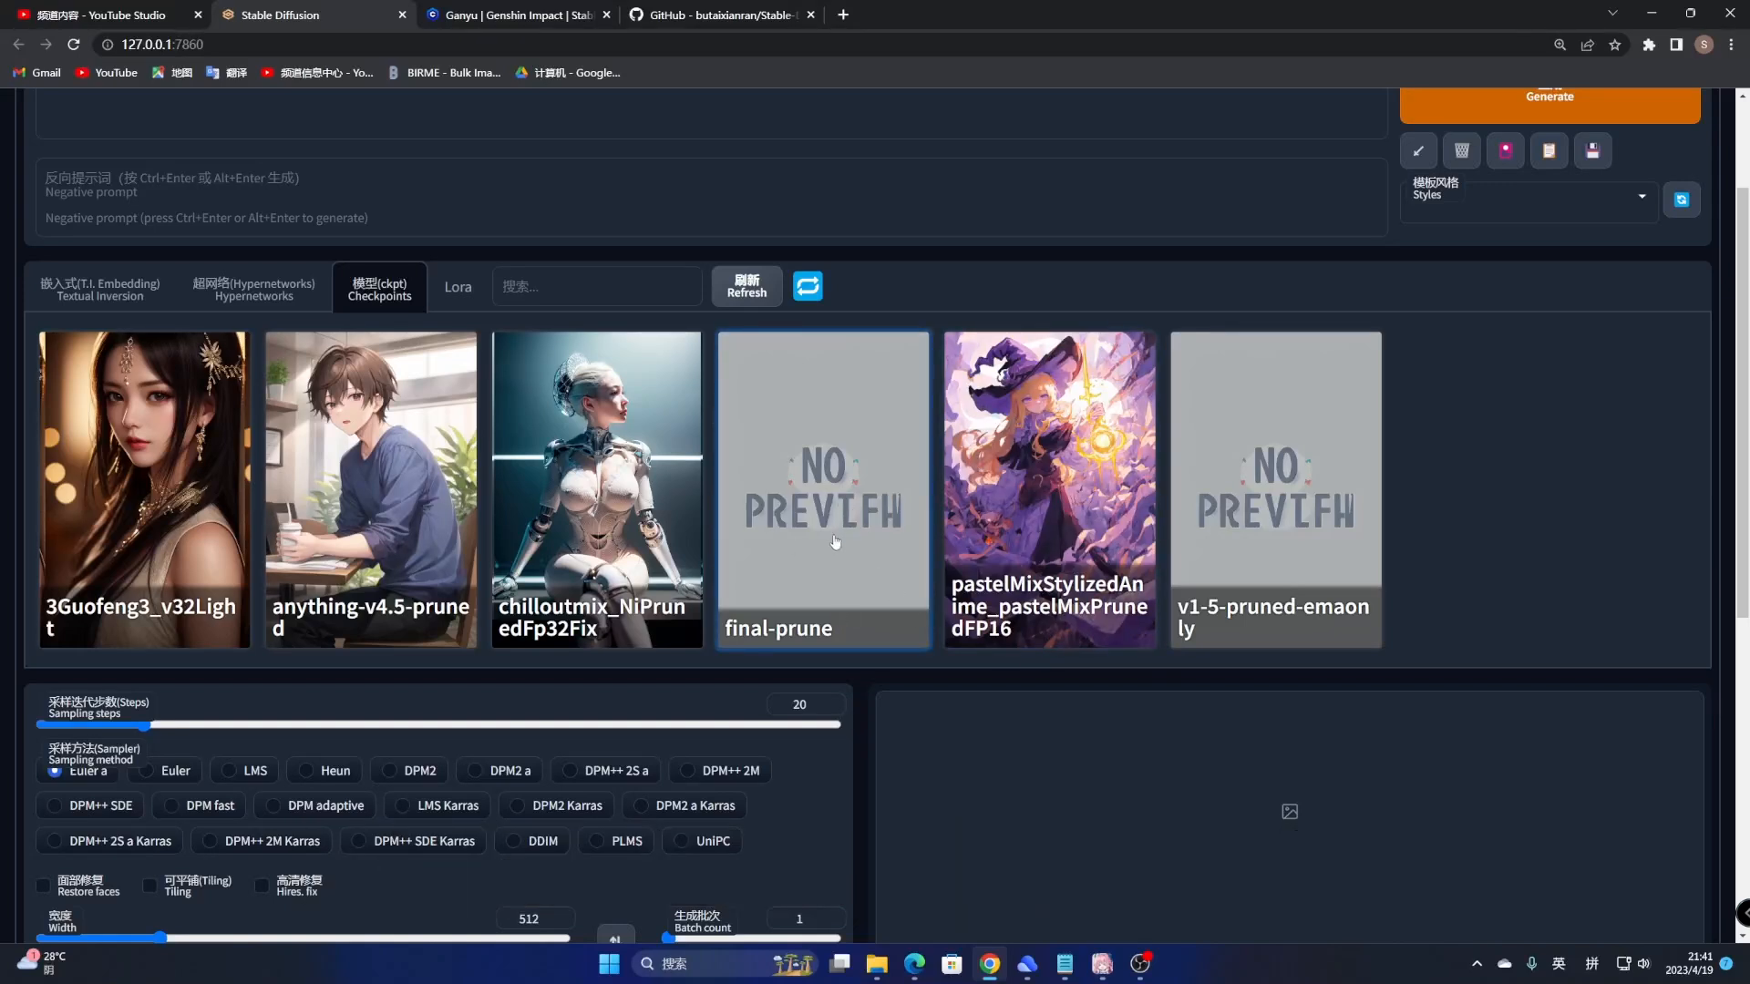
scroll(811, 510, "up", 1)
scroll(811, 511, "up", 2)
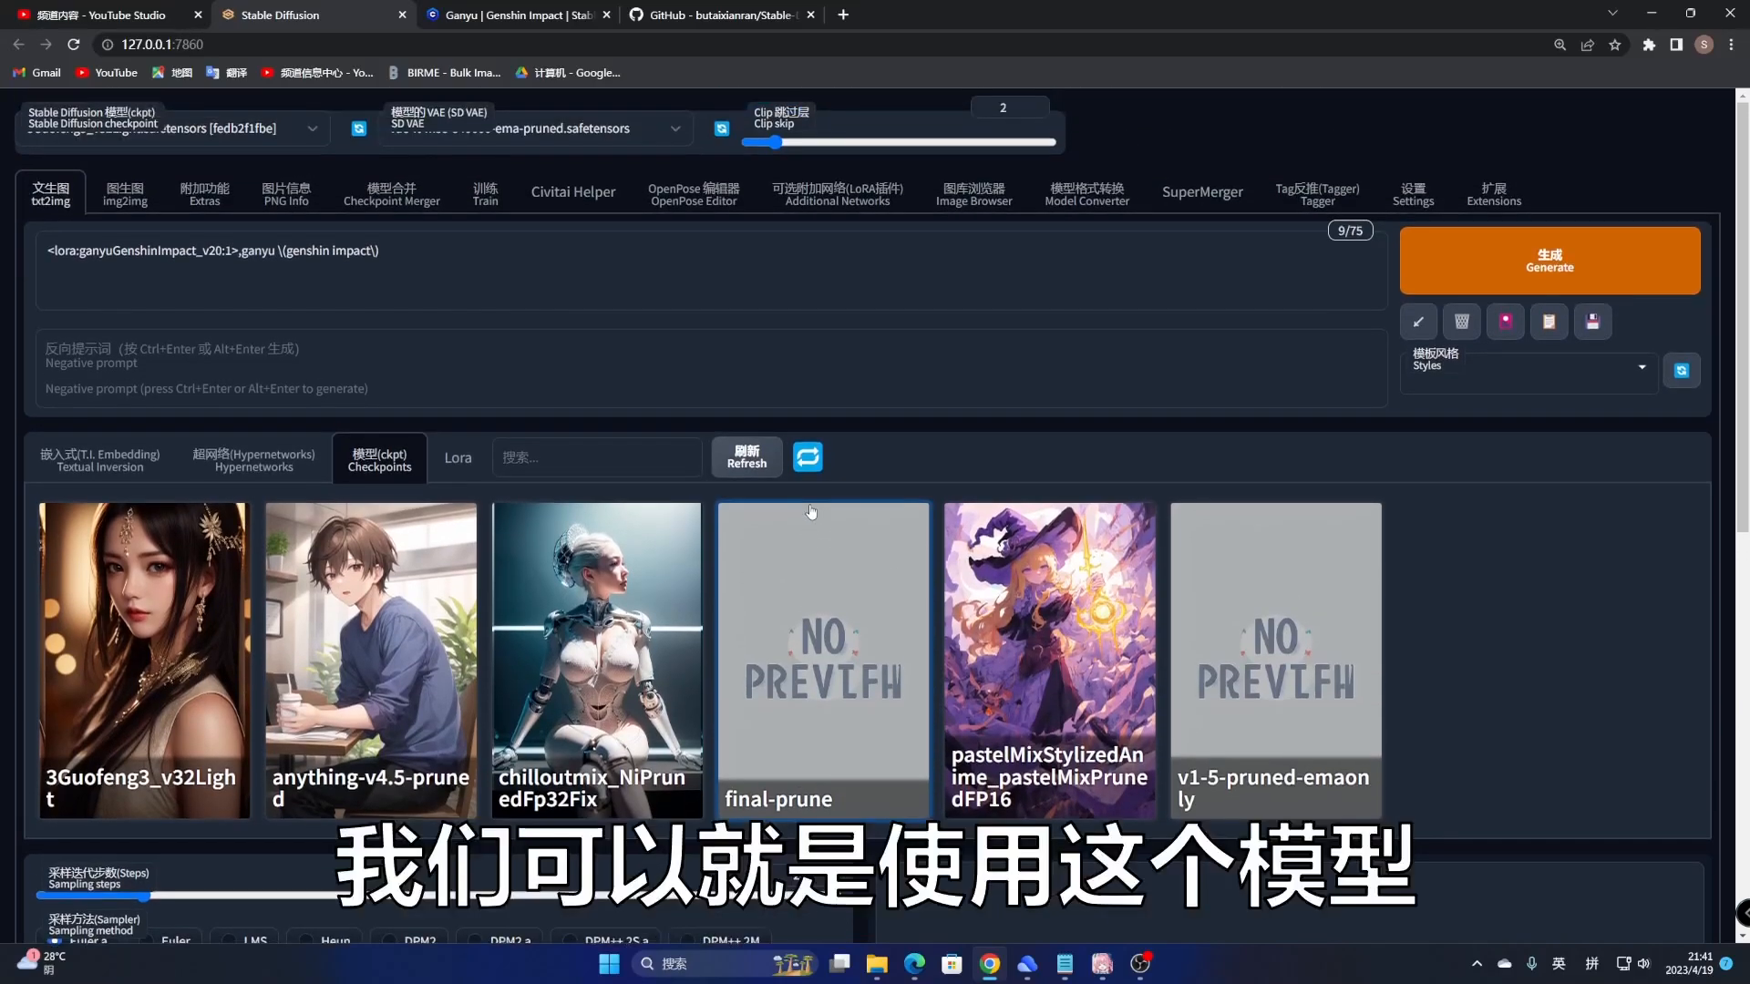
Step: Load final-prune as the Stable Diffusion checkpoint and set the SD VAE to the automatic option
left_click(837, 662)
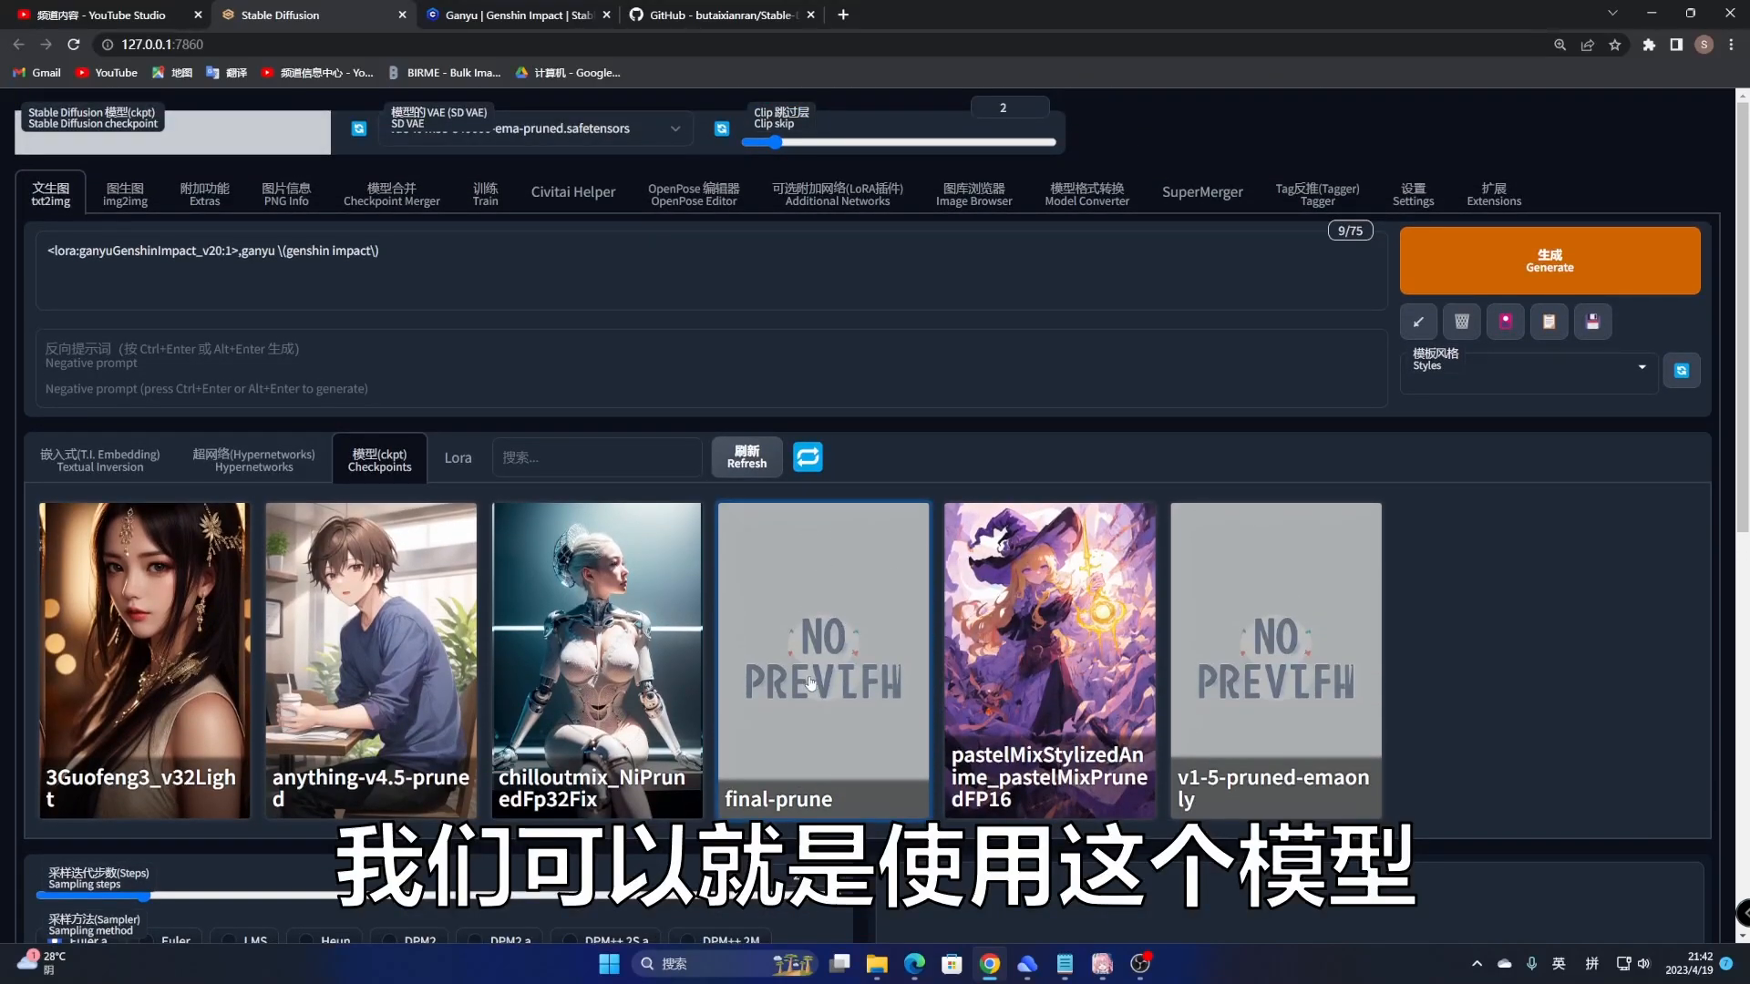
left_click(627, 135)
left_click(579, 154)
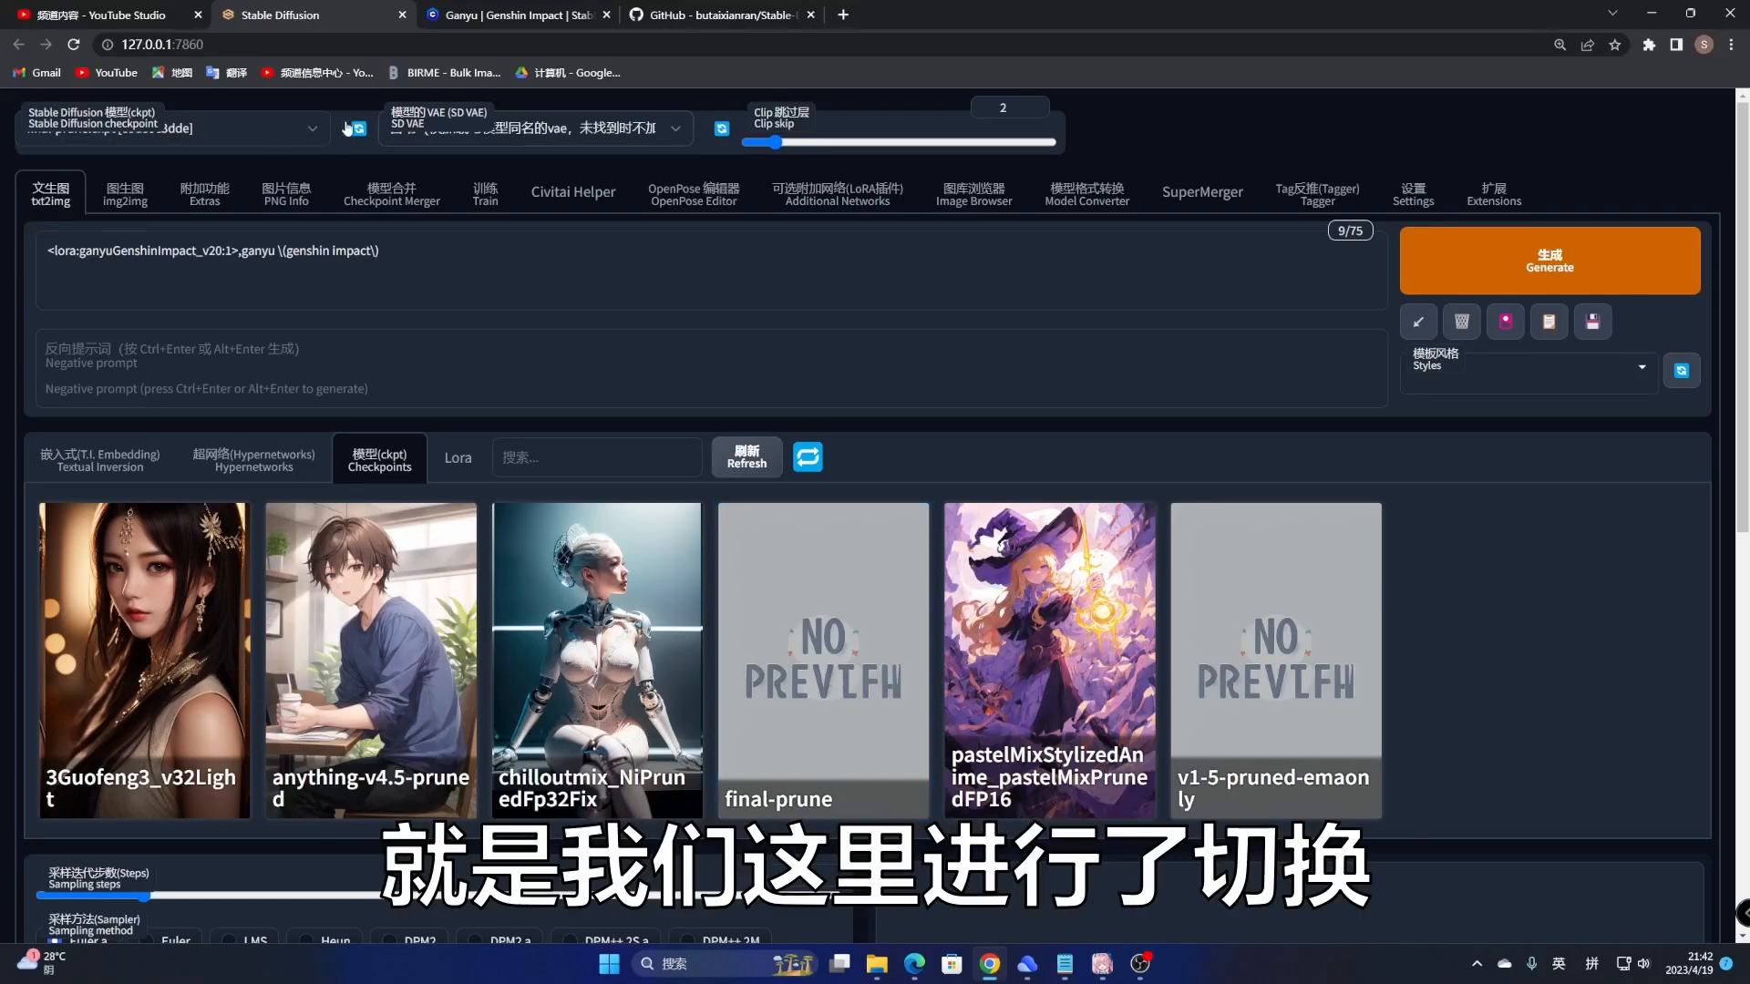
left_click(319, 126)
left_click(116, 208)
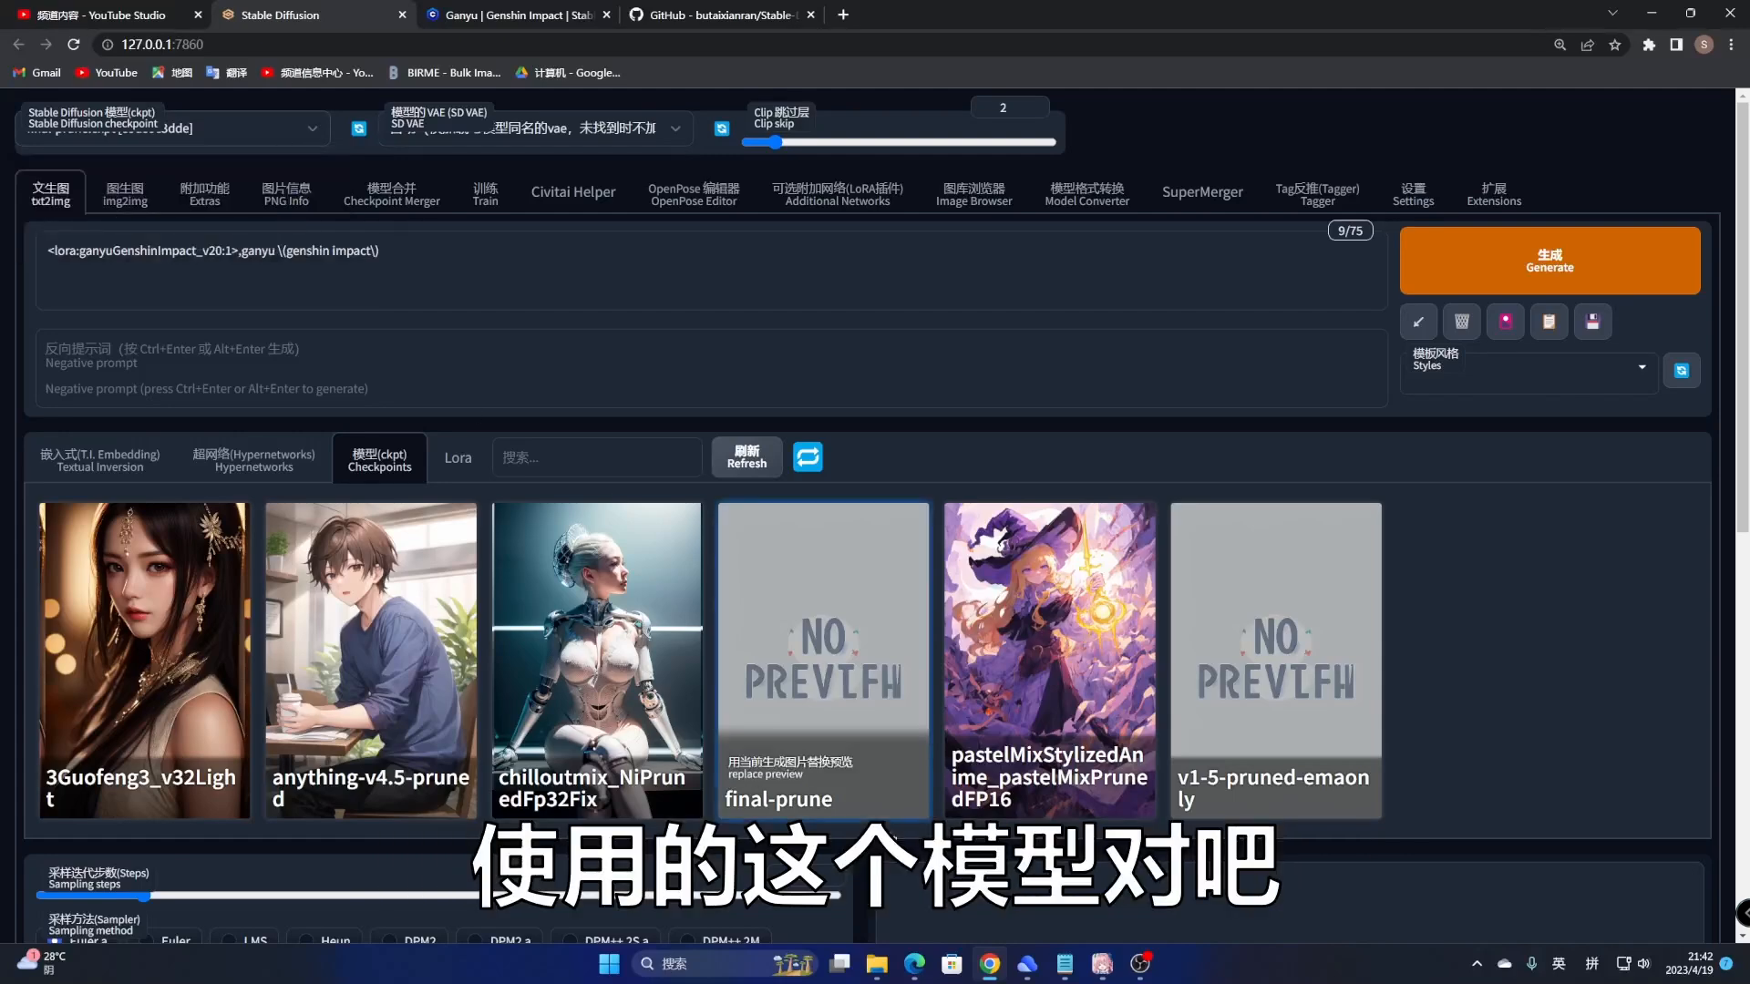
Step: Replace the positive prompt with "masterpiece, best quality, 1girl, beautiful, realistic,cinematic angle," leaving out full body
left_click(83, 253)
key("ctrl+a")
key("shift")
type("zheng")
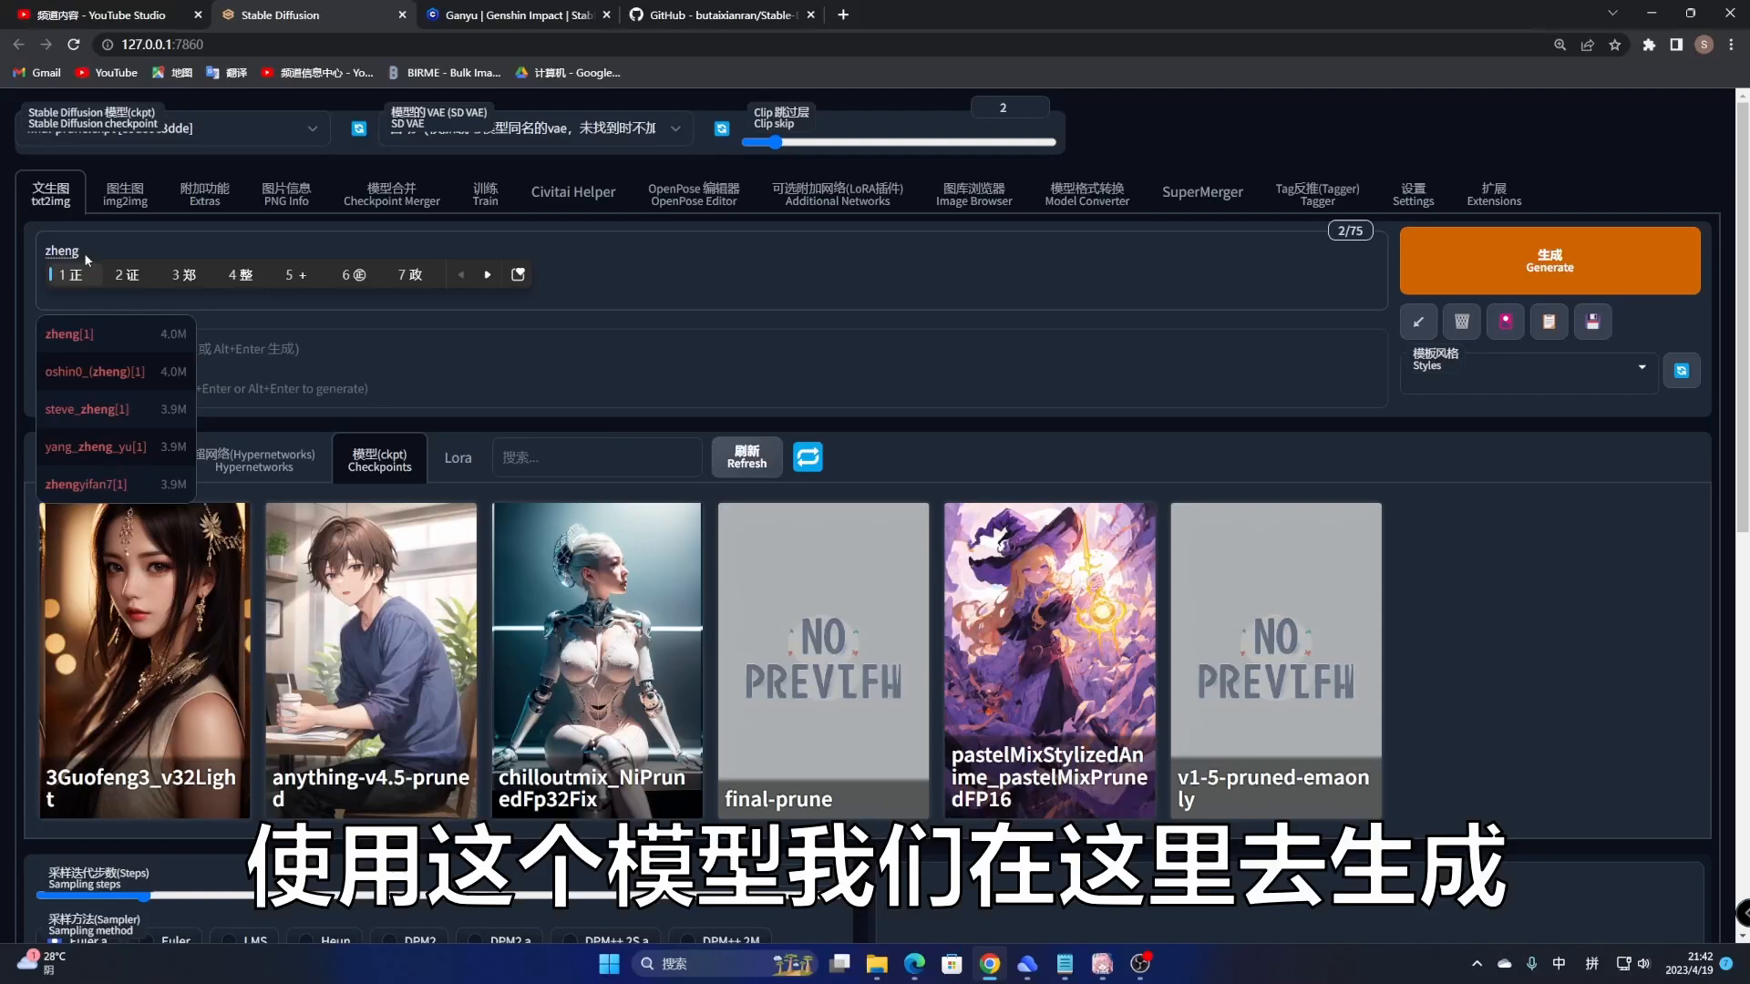
type("xiang")
key("space")
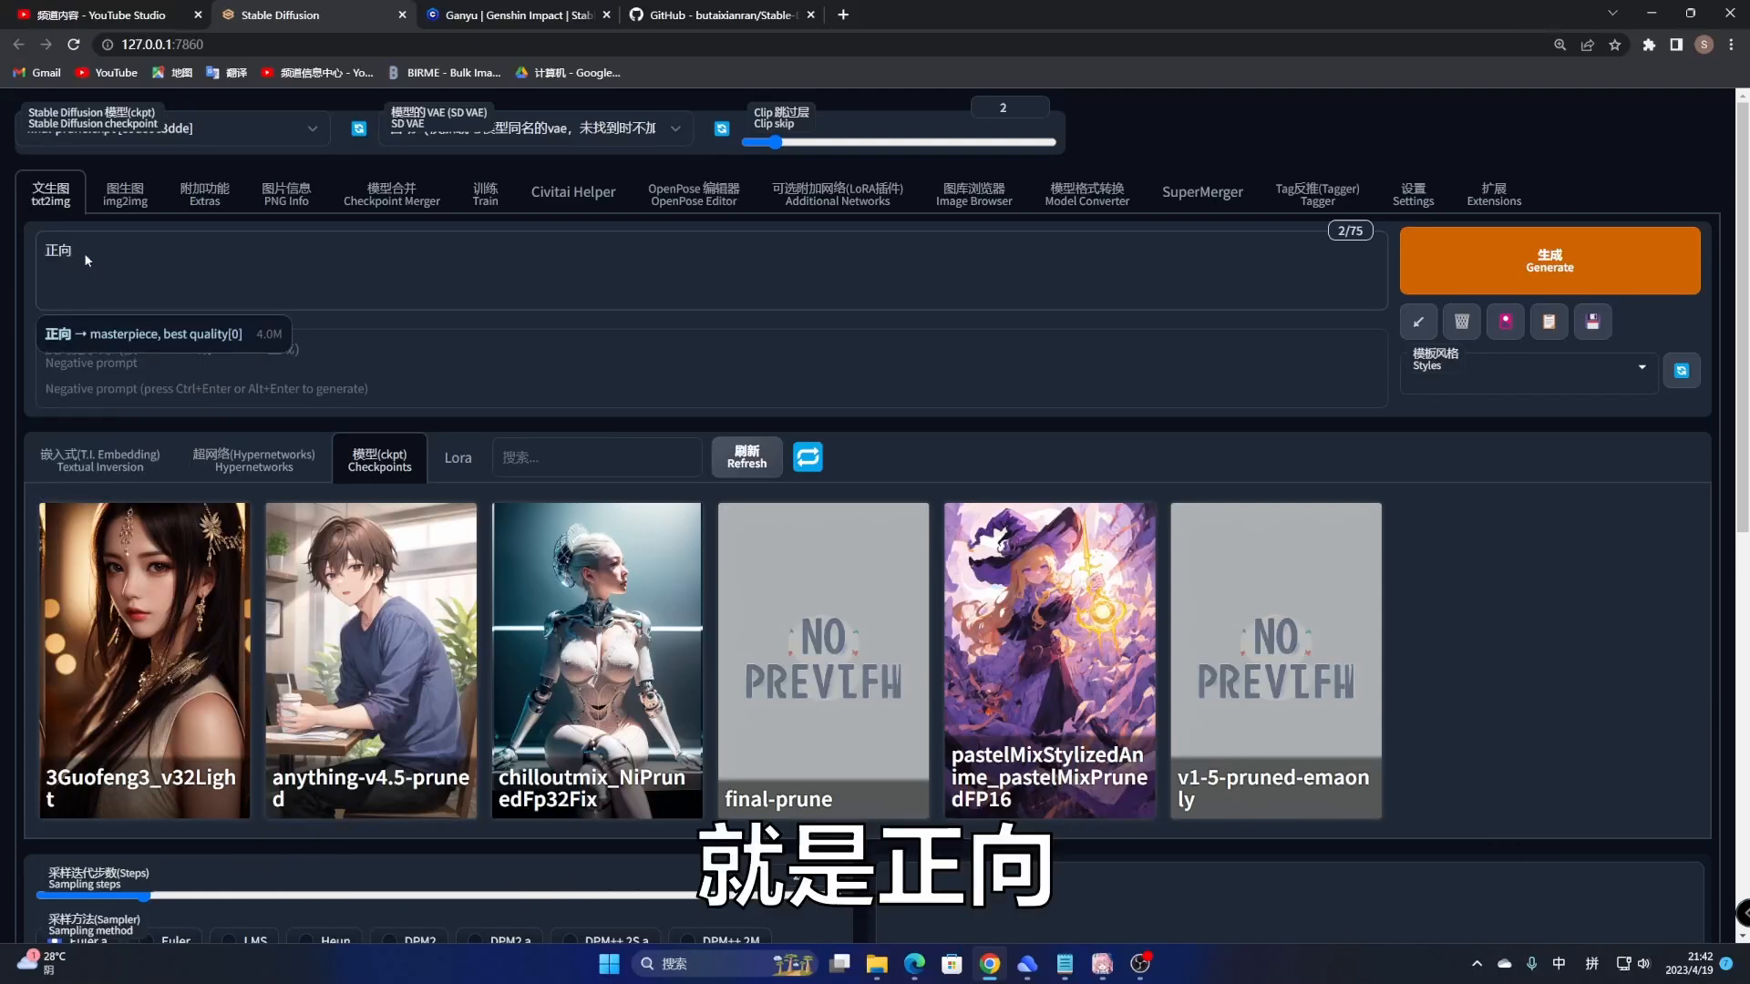
left_click(94, 336)
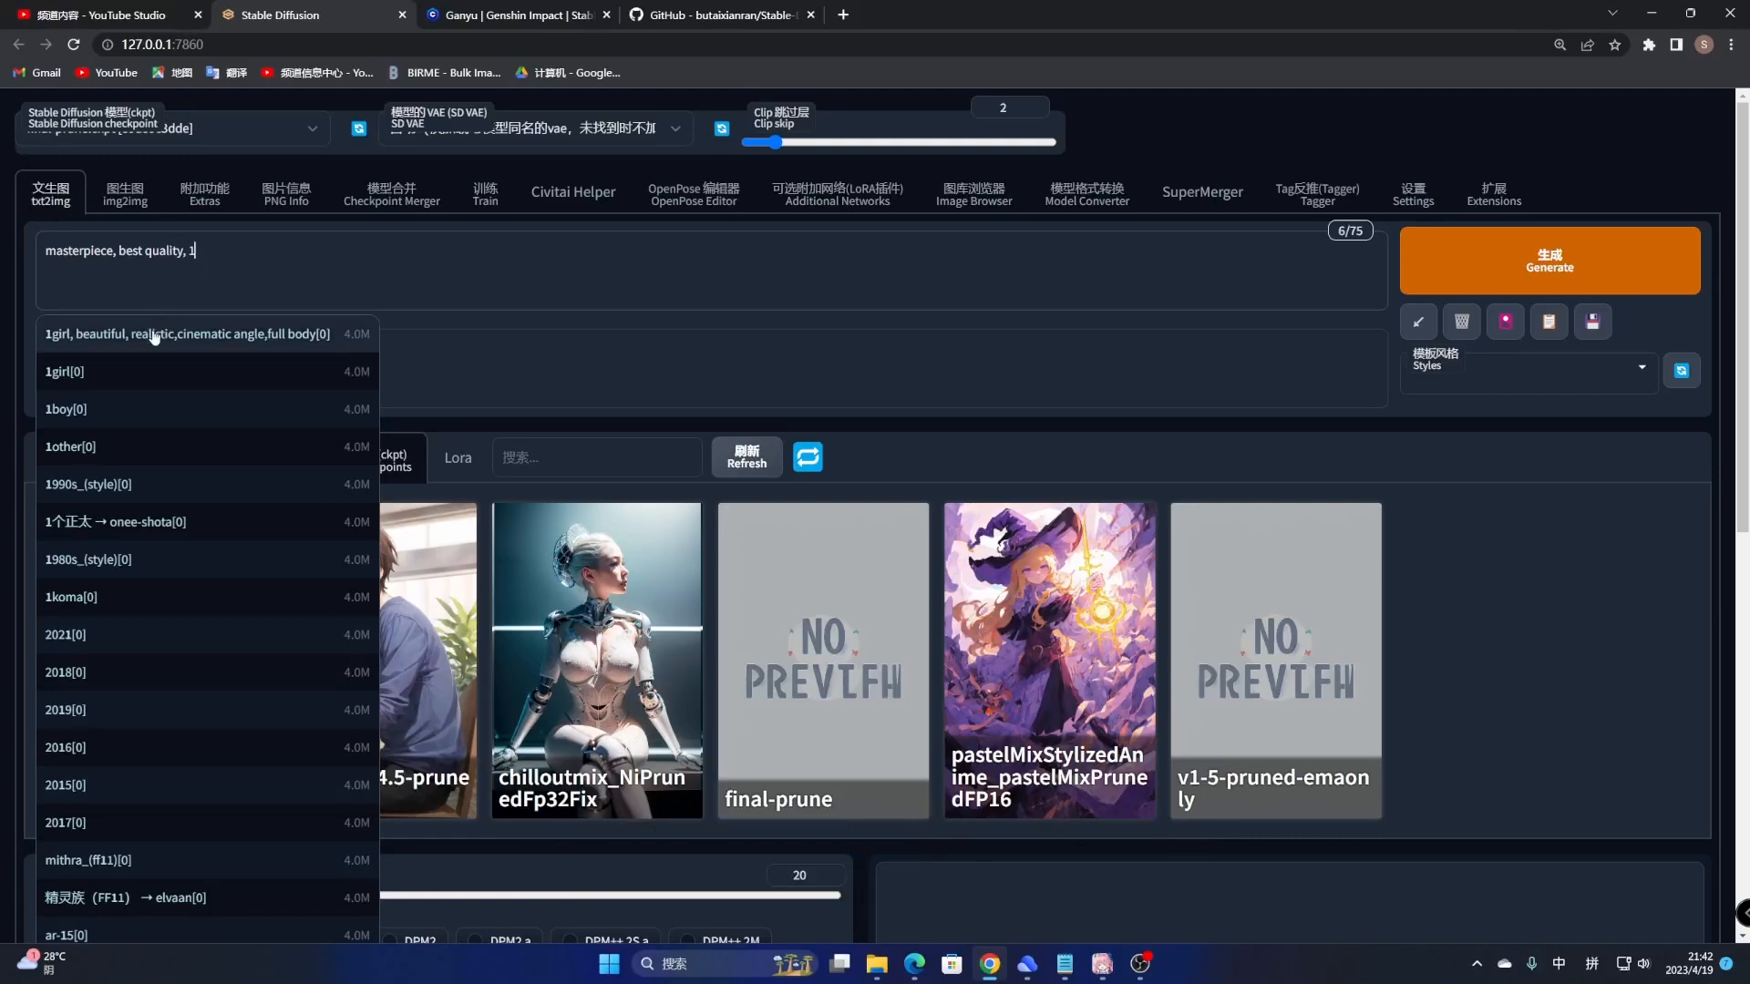
left_click(182, 333)
left_click_drag(434, 250, 411, 251)
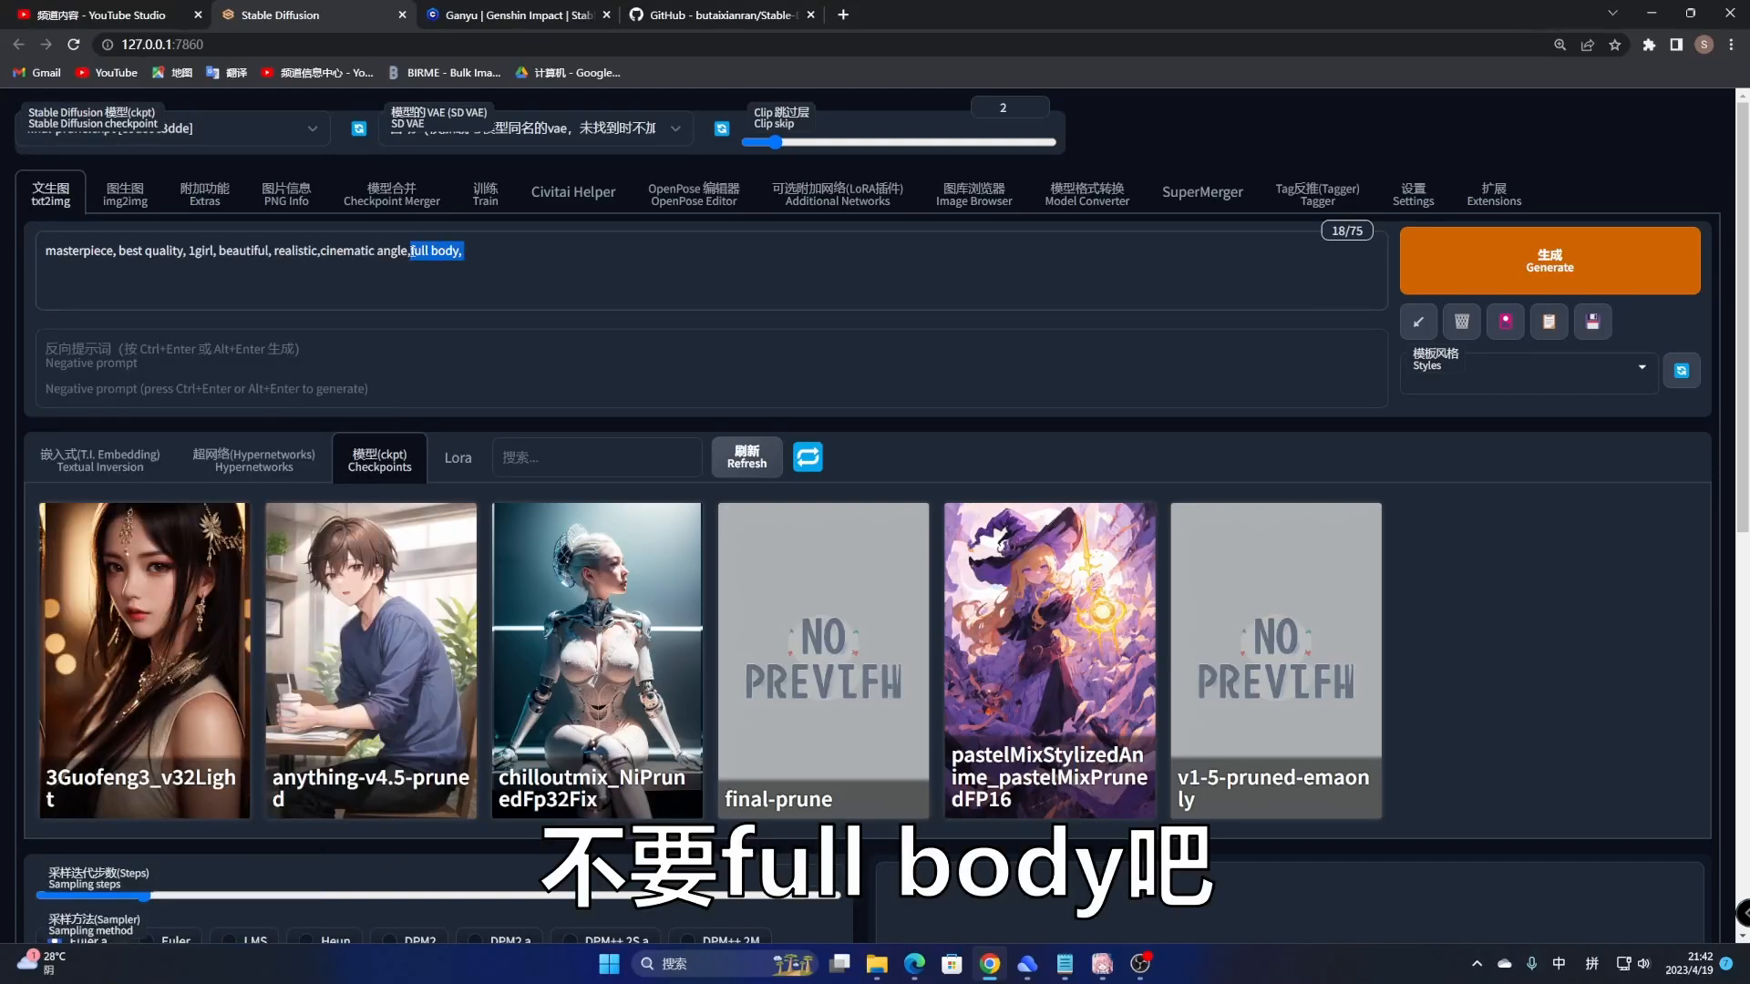
key("BackSpace")
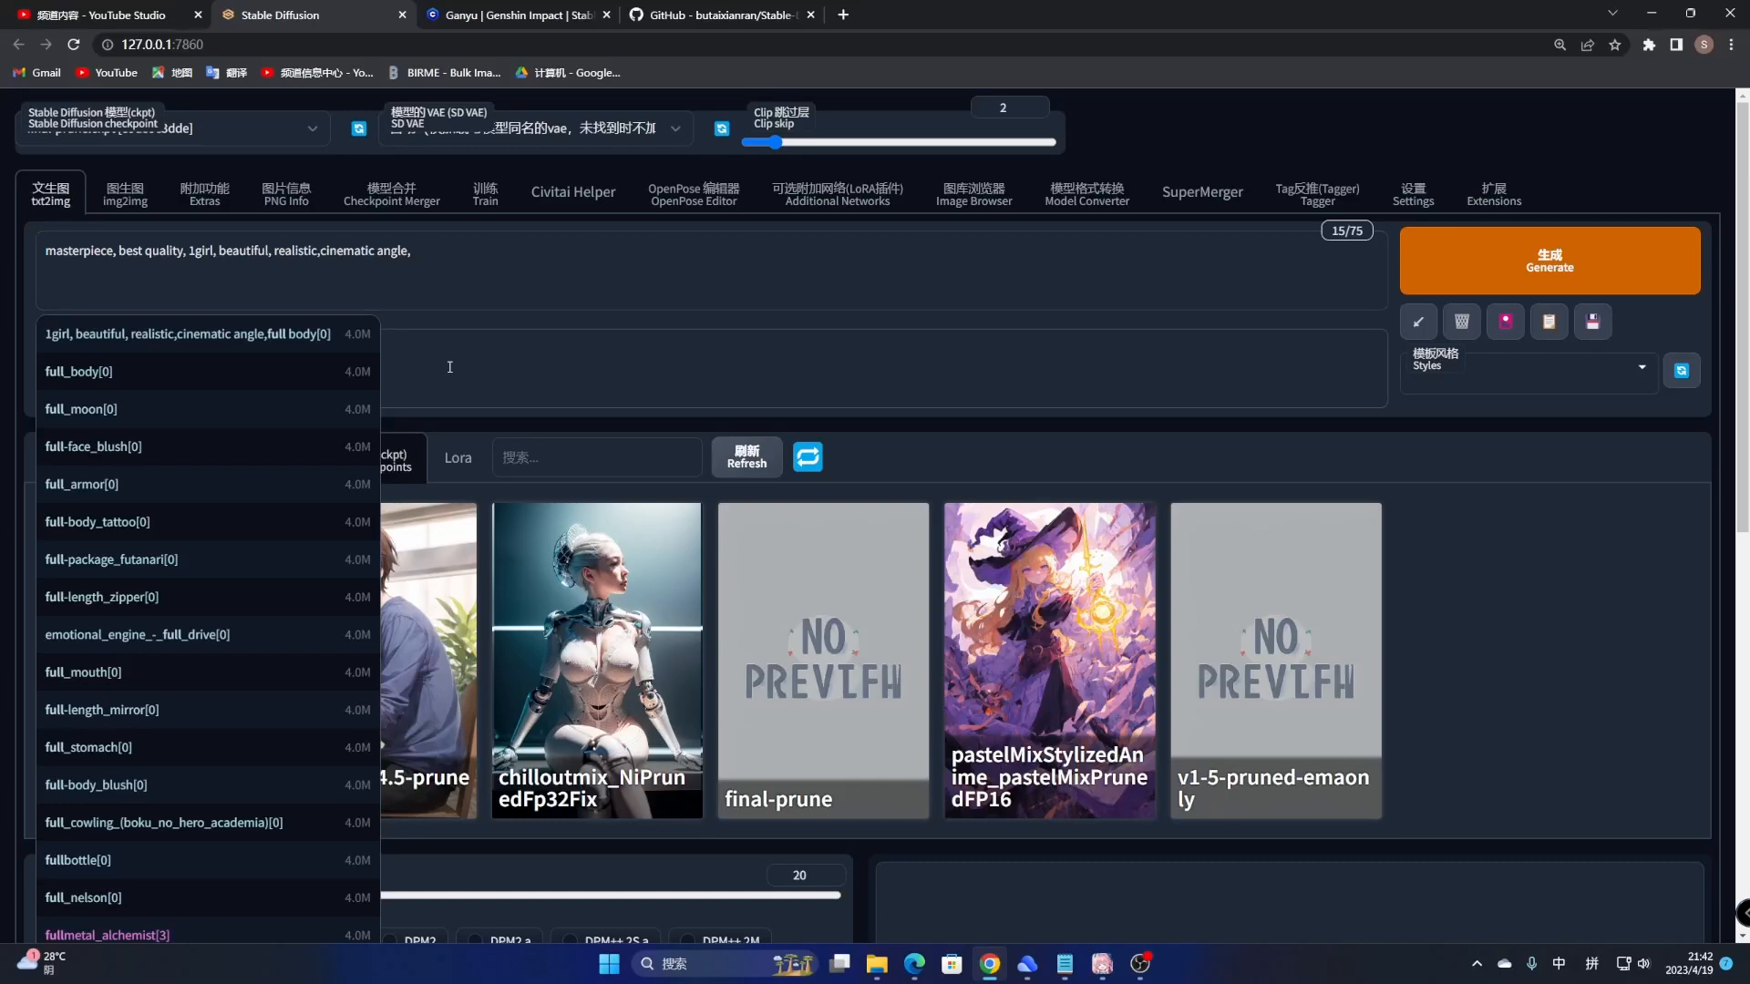
Step: Fill the negative prompt with the 反向 autocomplete preset, running from "lowres, bad anatomy, bad hands" to "watermark, username, blurry"
left_click(459, 368)
type("fangxia")
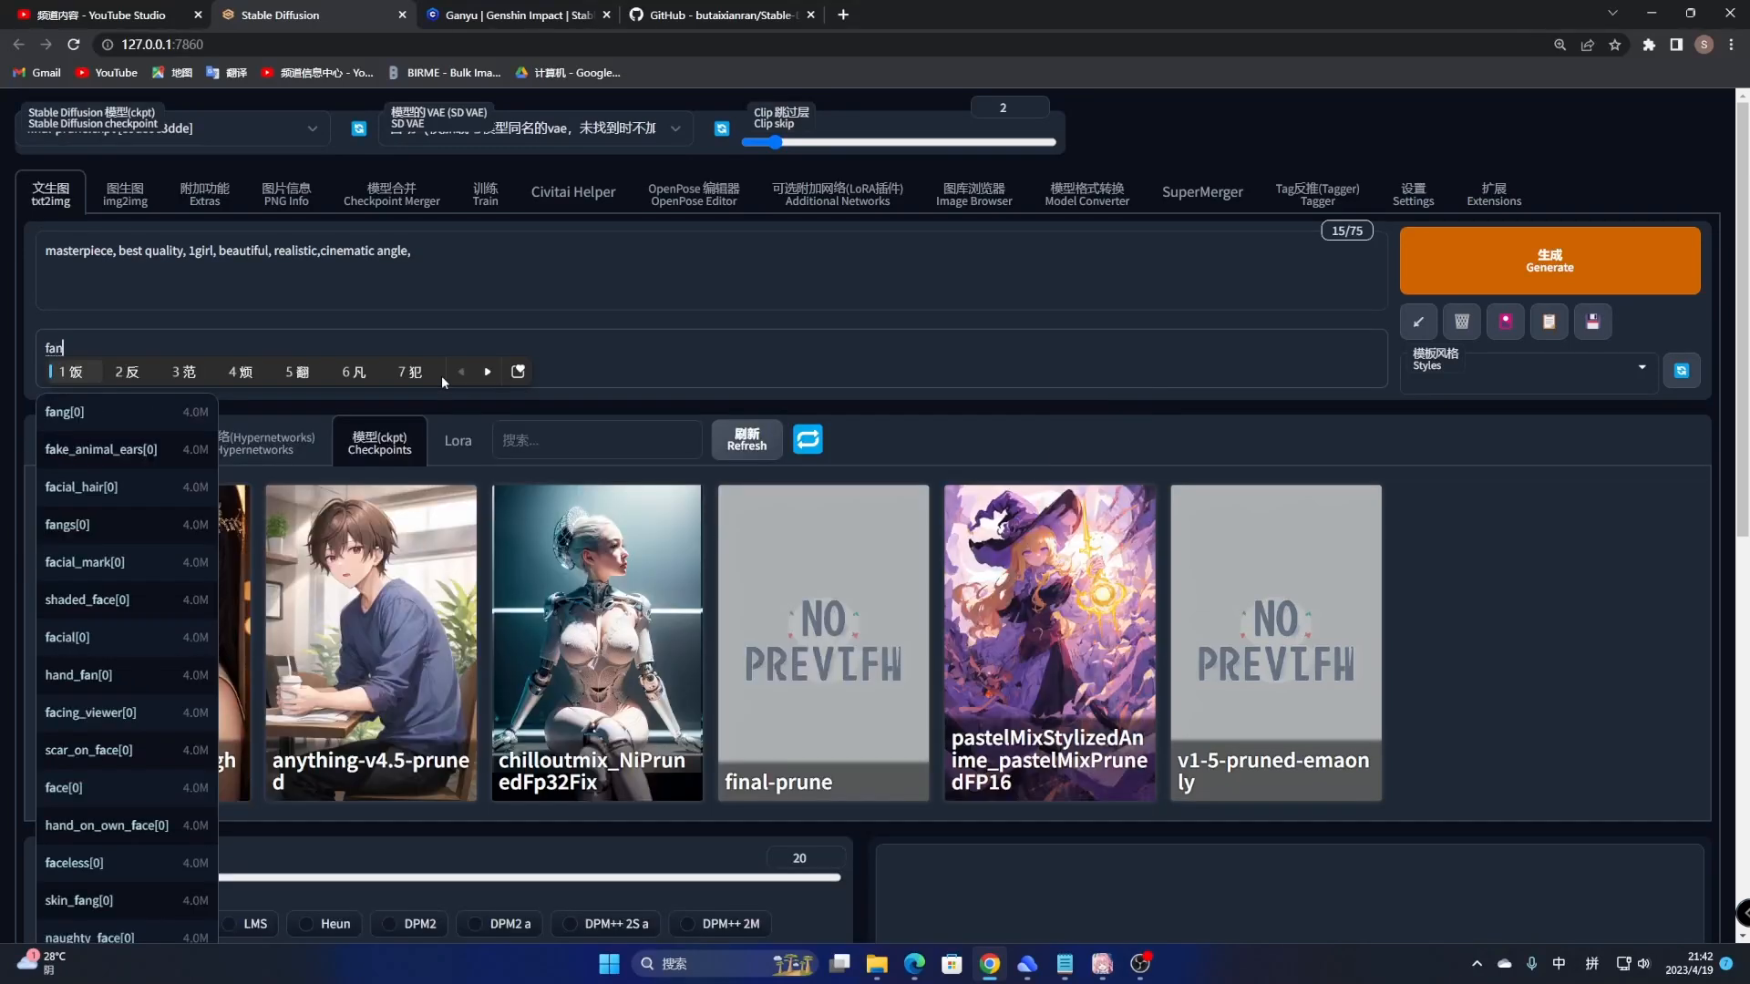
key("BackSpace")
key("BackSpace")
key("BackSpace")
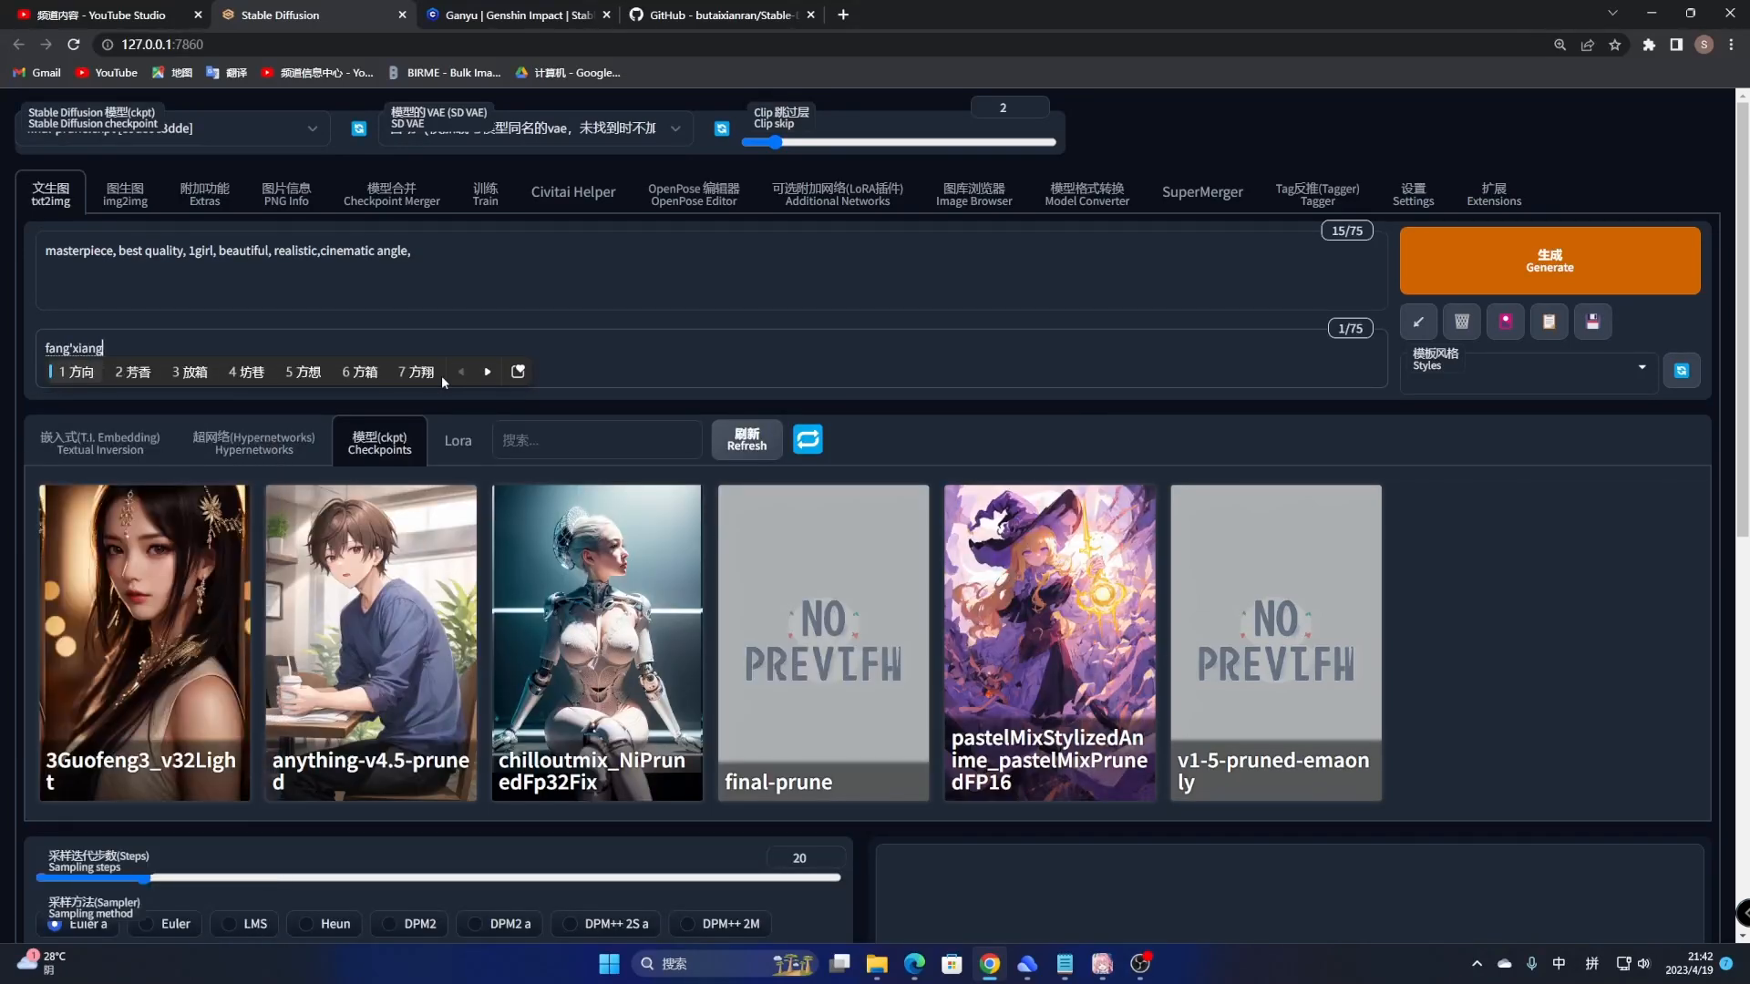
key("BackSpace")
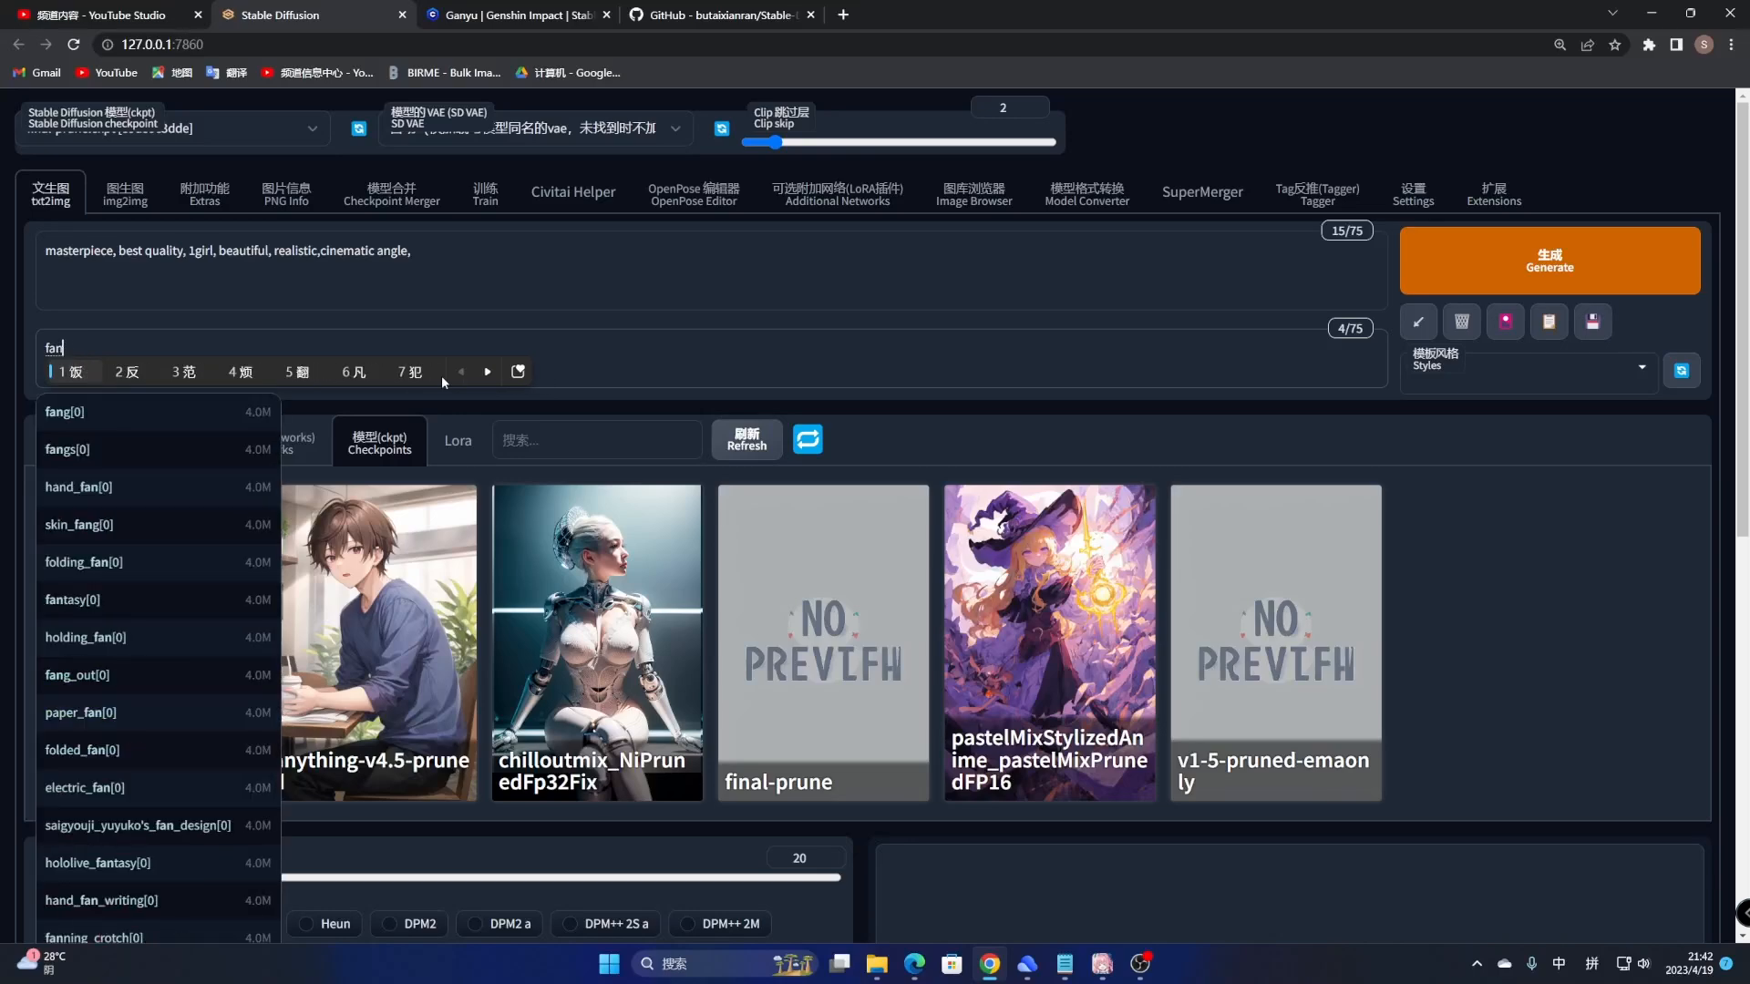
type("xiang")
key("space")
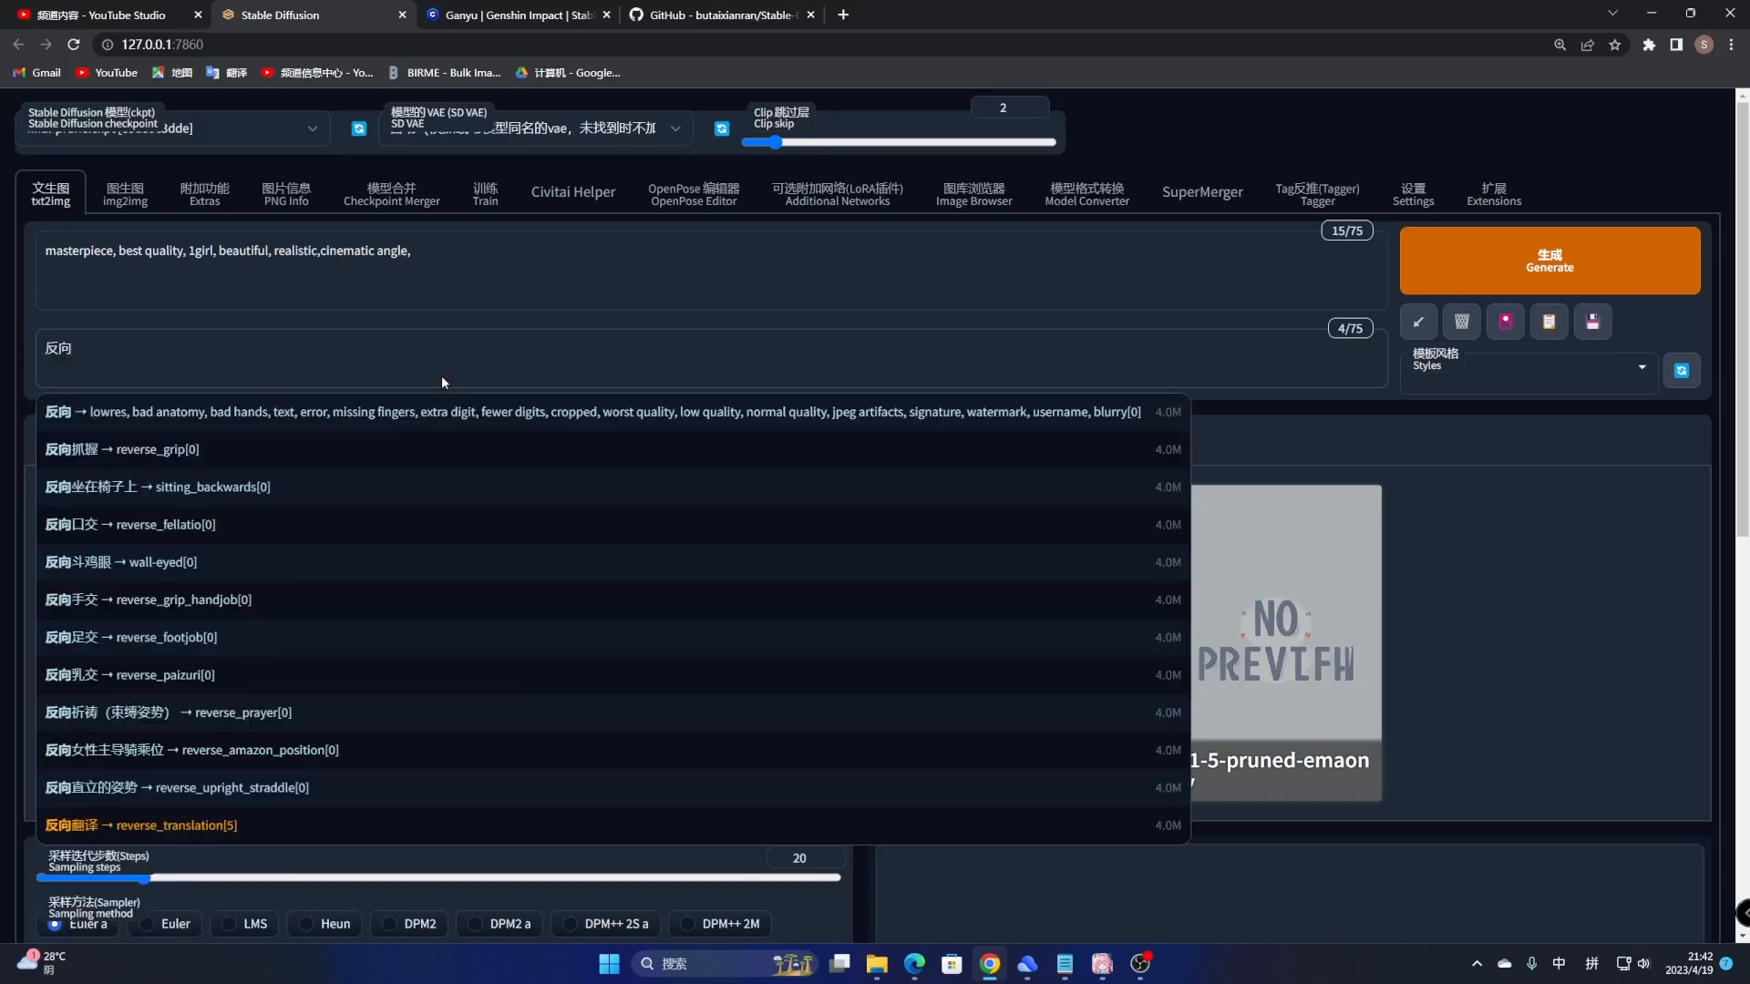
left_click(481, 412)
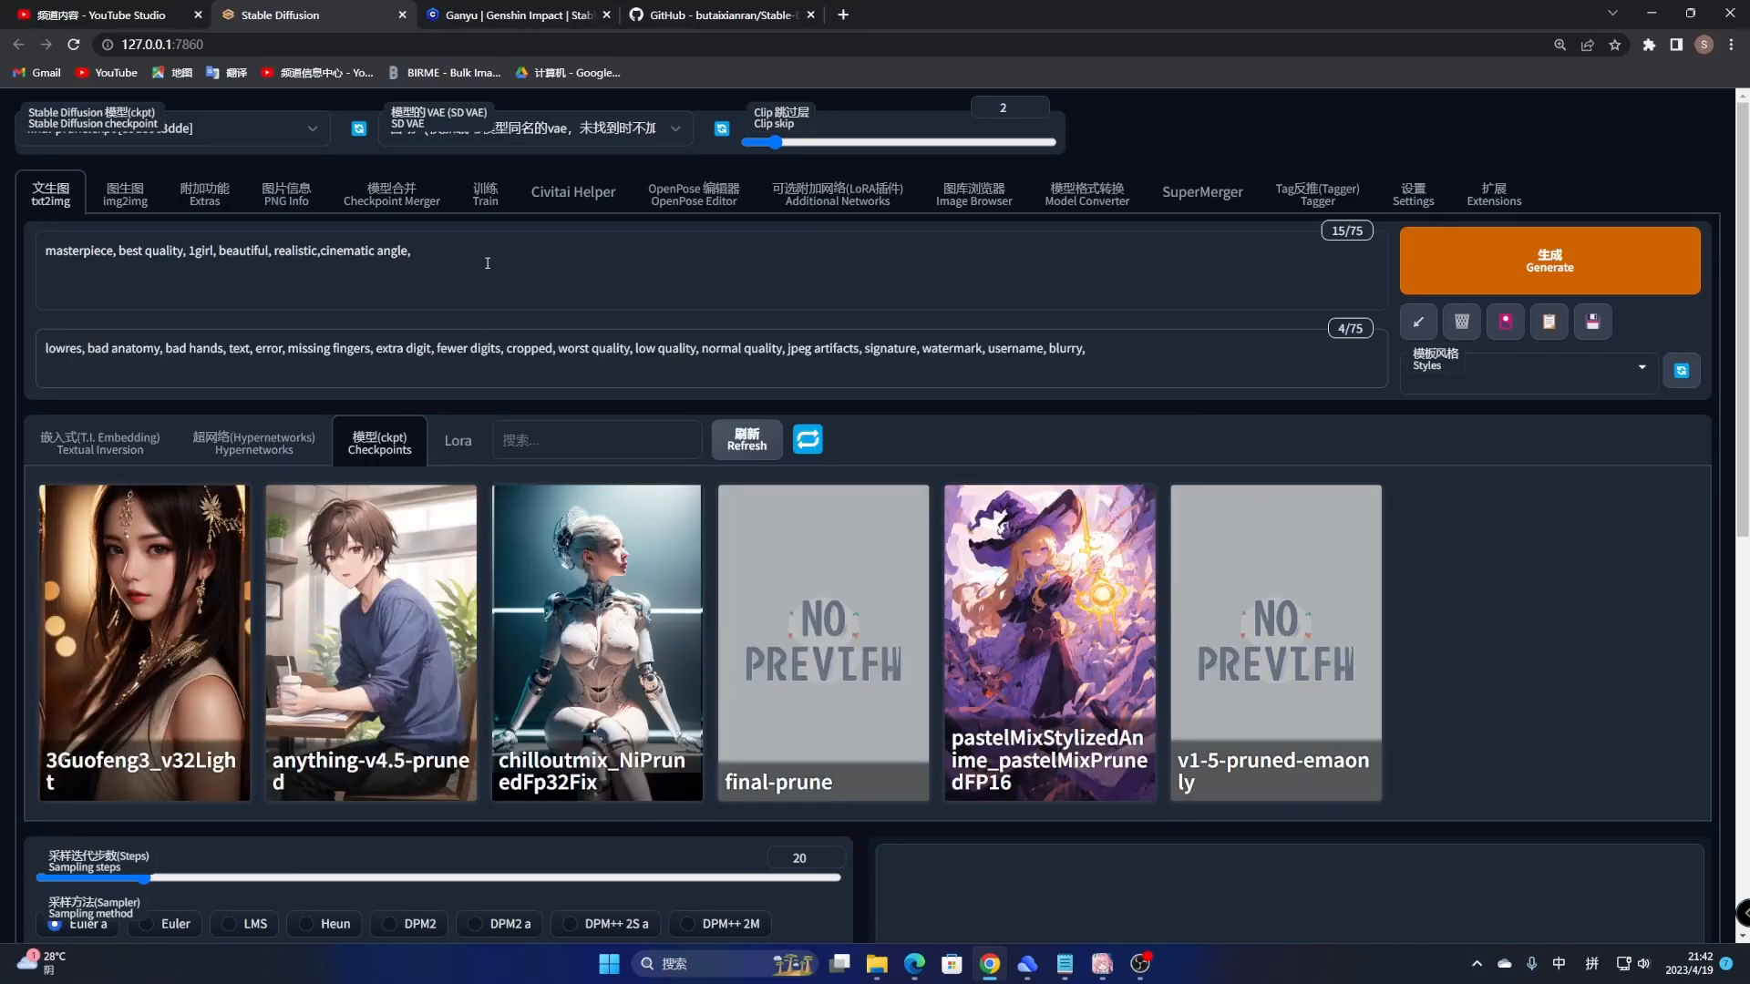
scroll(467, 588, "down", 3)
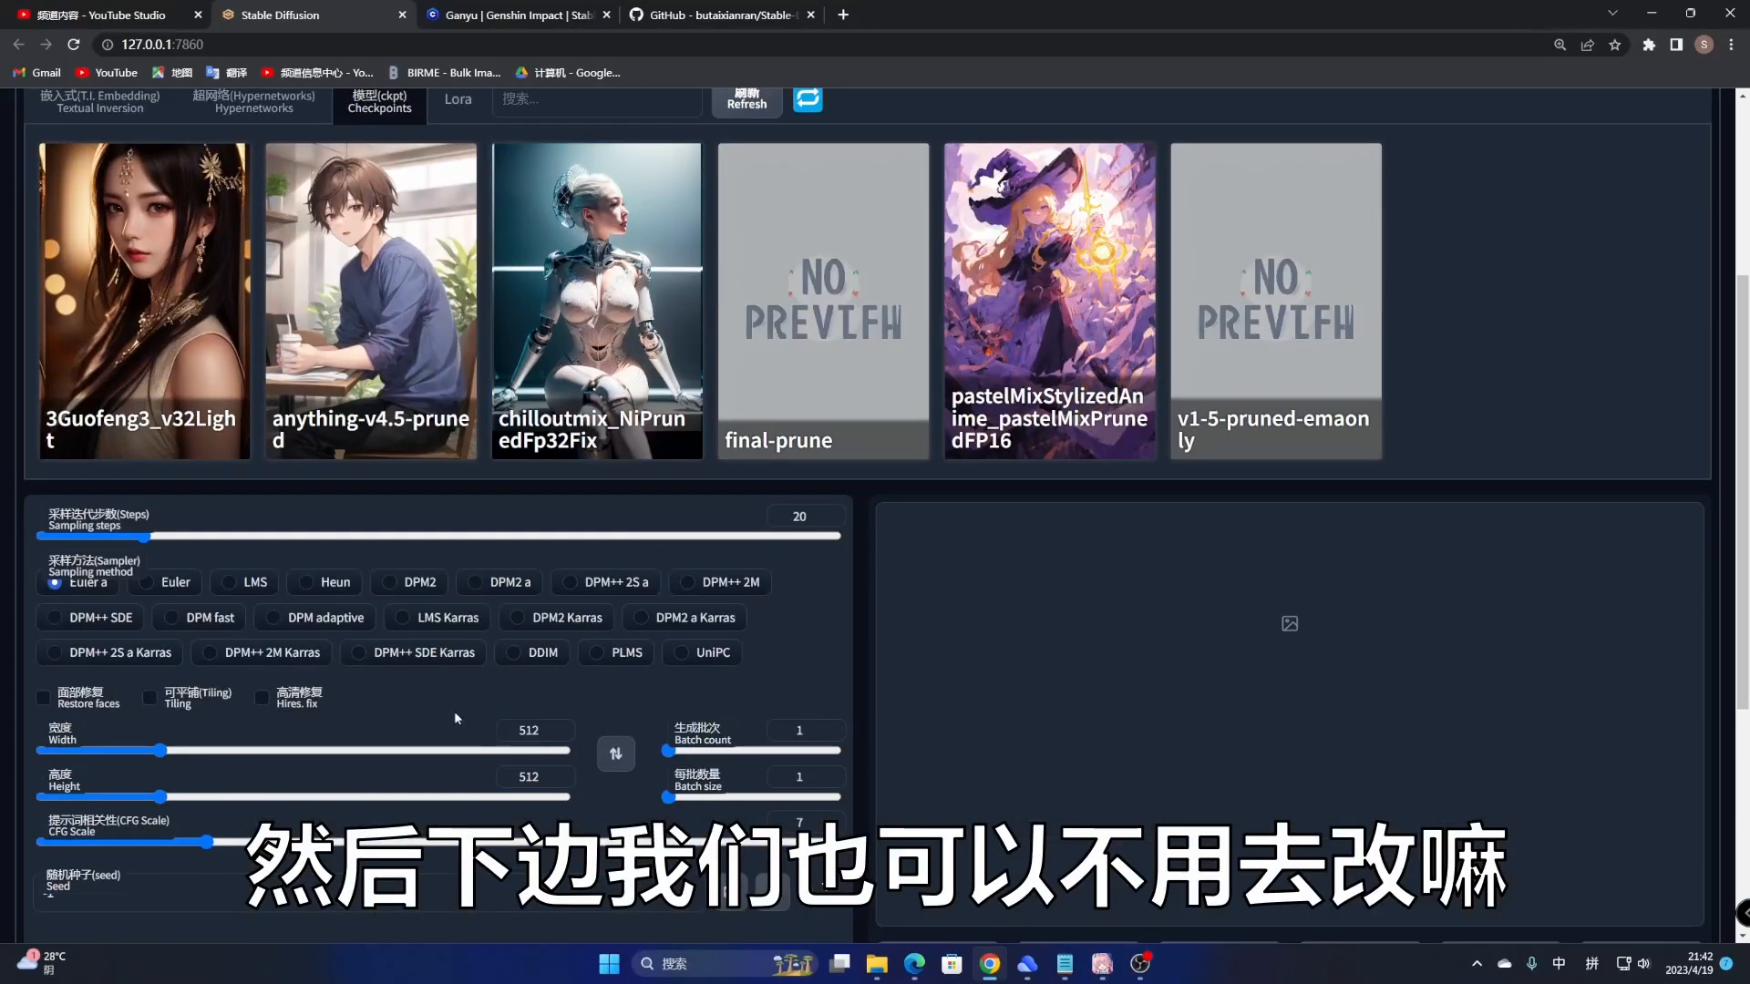
Step: Generate an image from the current prompts with final-prune and enlarge the result in the output gallery
scroll(1534, 369, "up", 5)
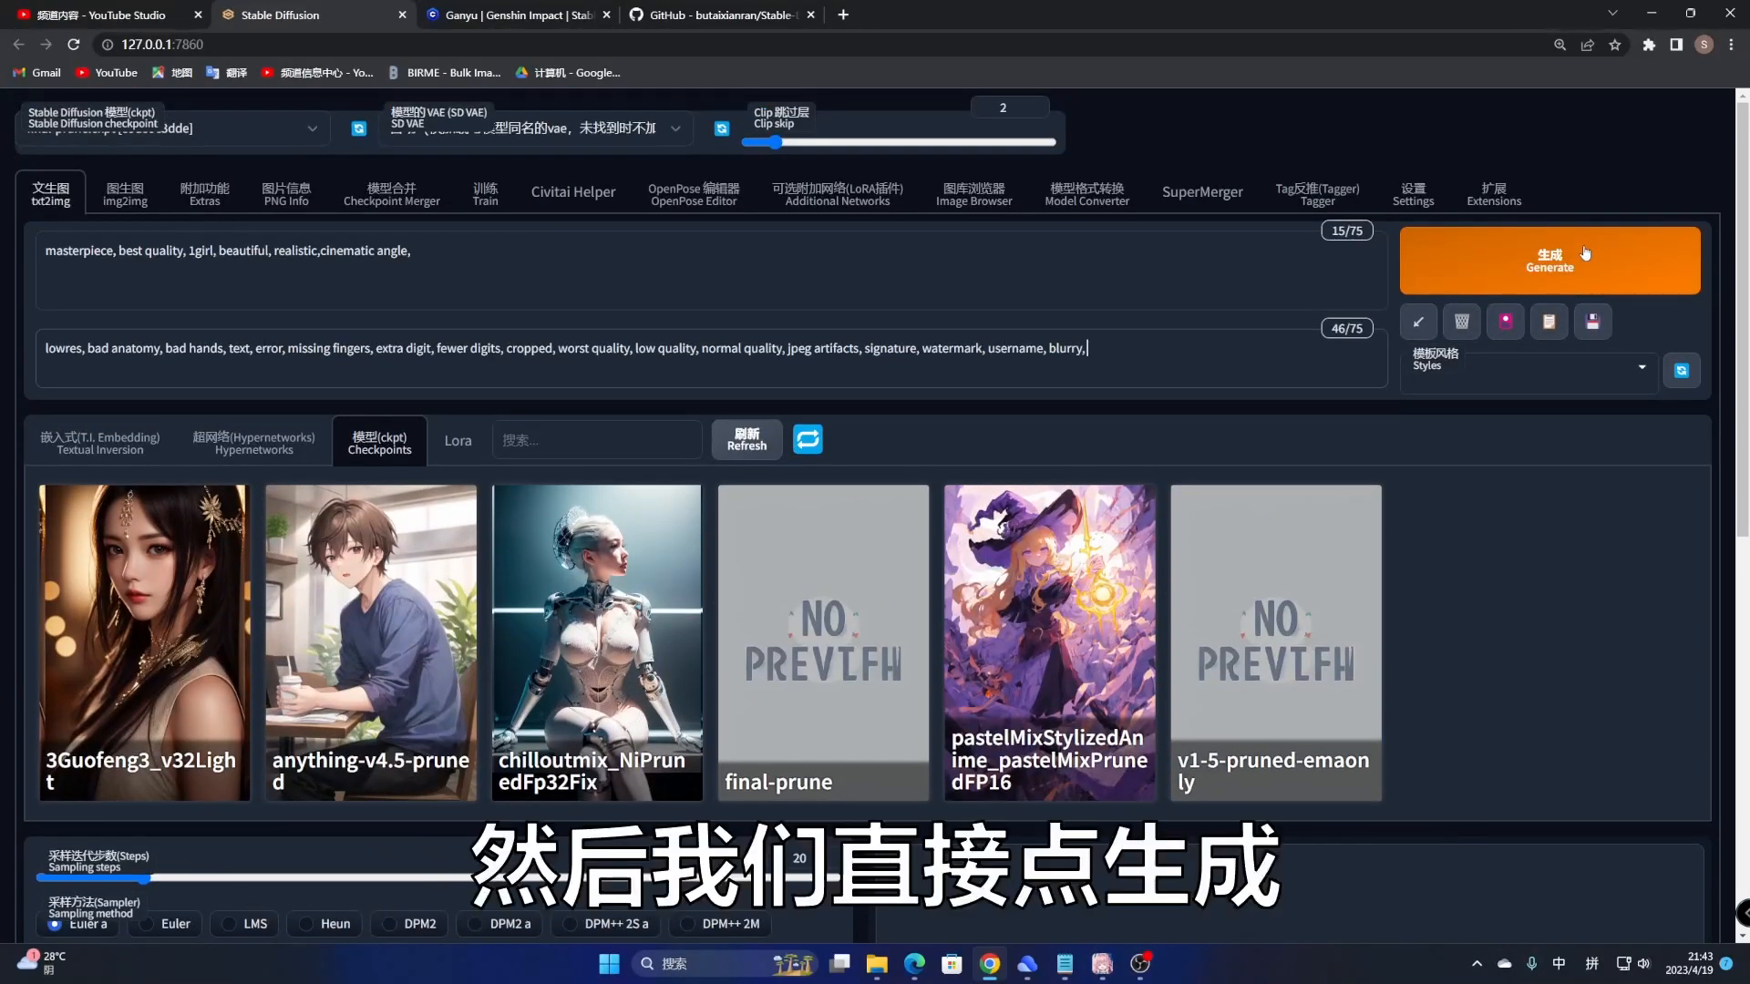
left_click(1584, 252)
scroll(1545, 339, "down", 5)
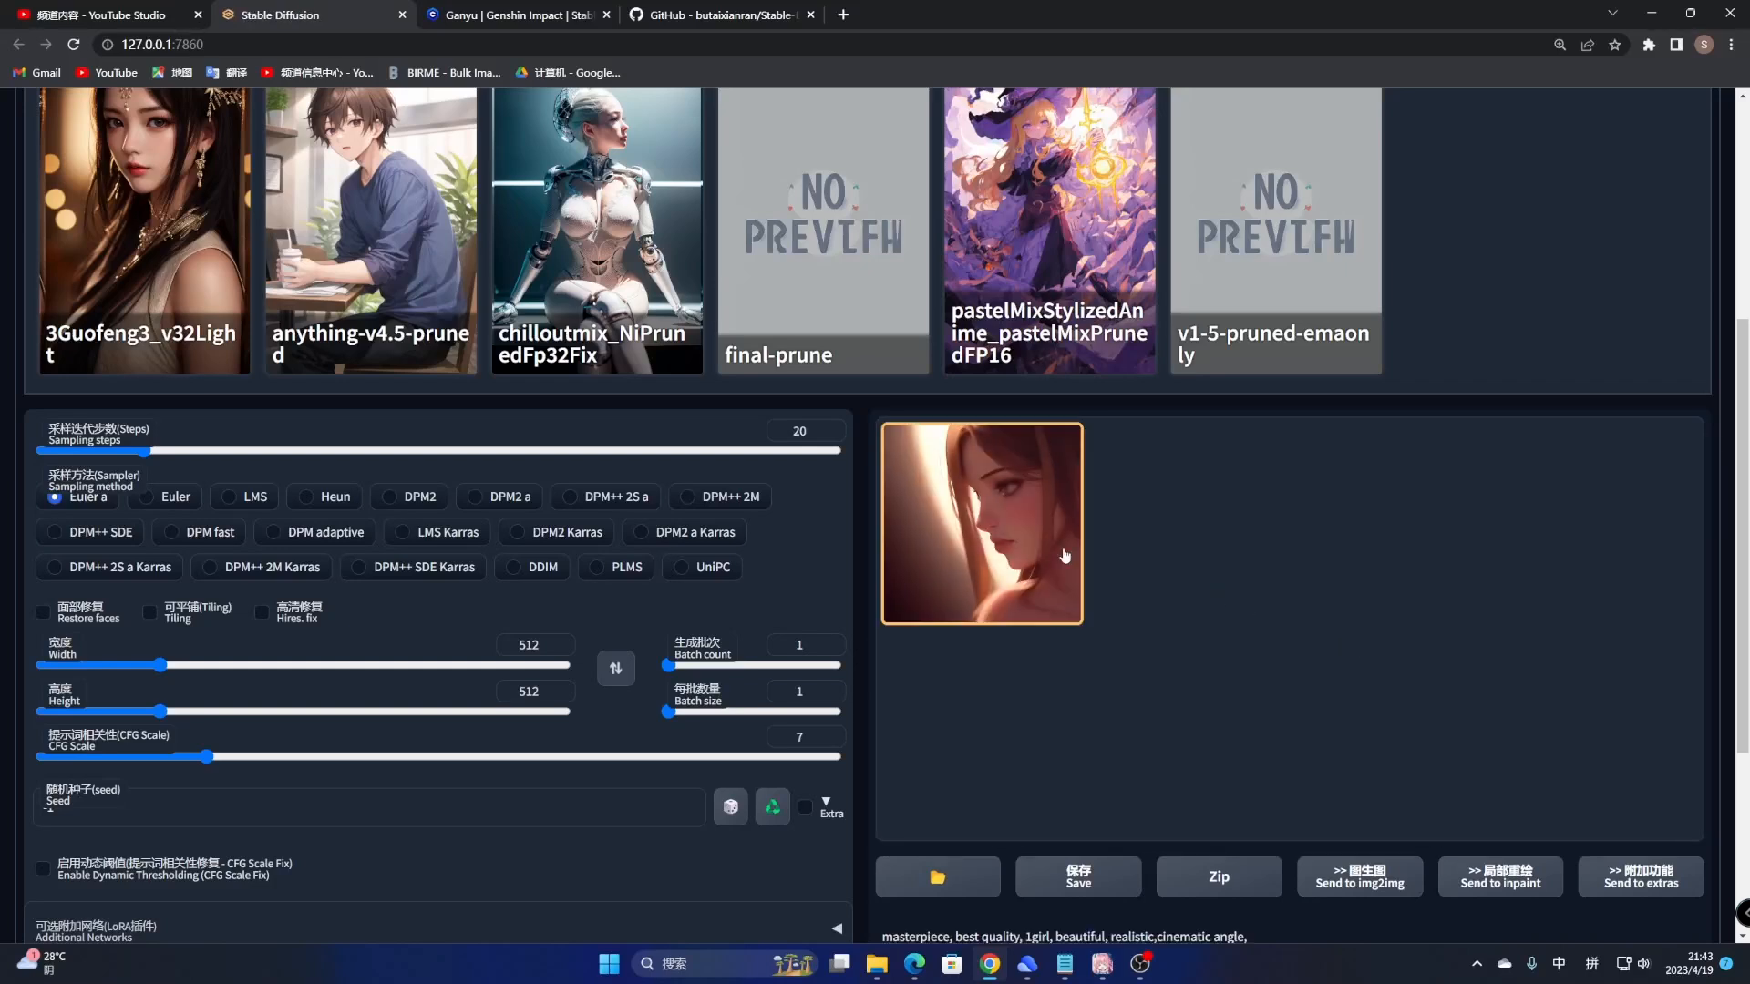
left_click(1062, 556)
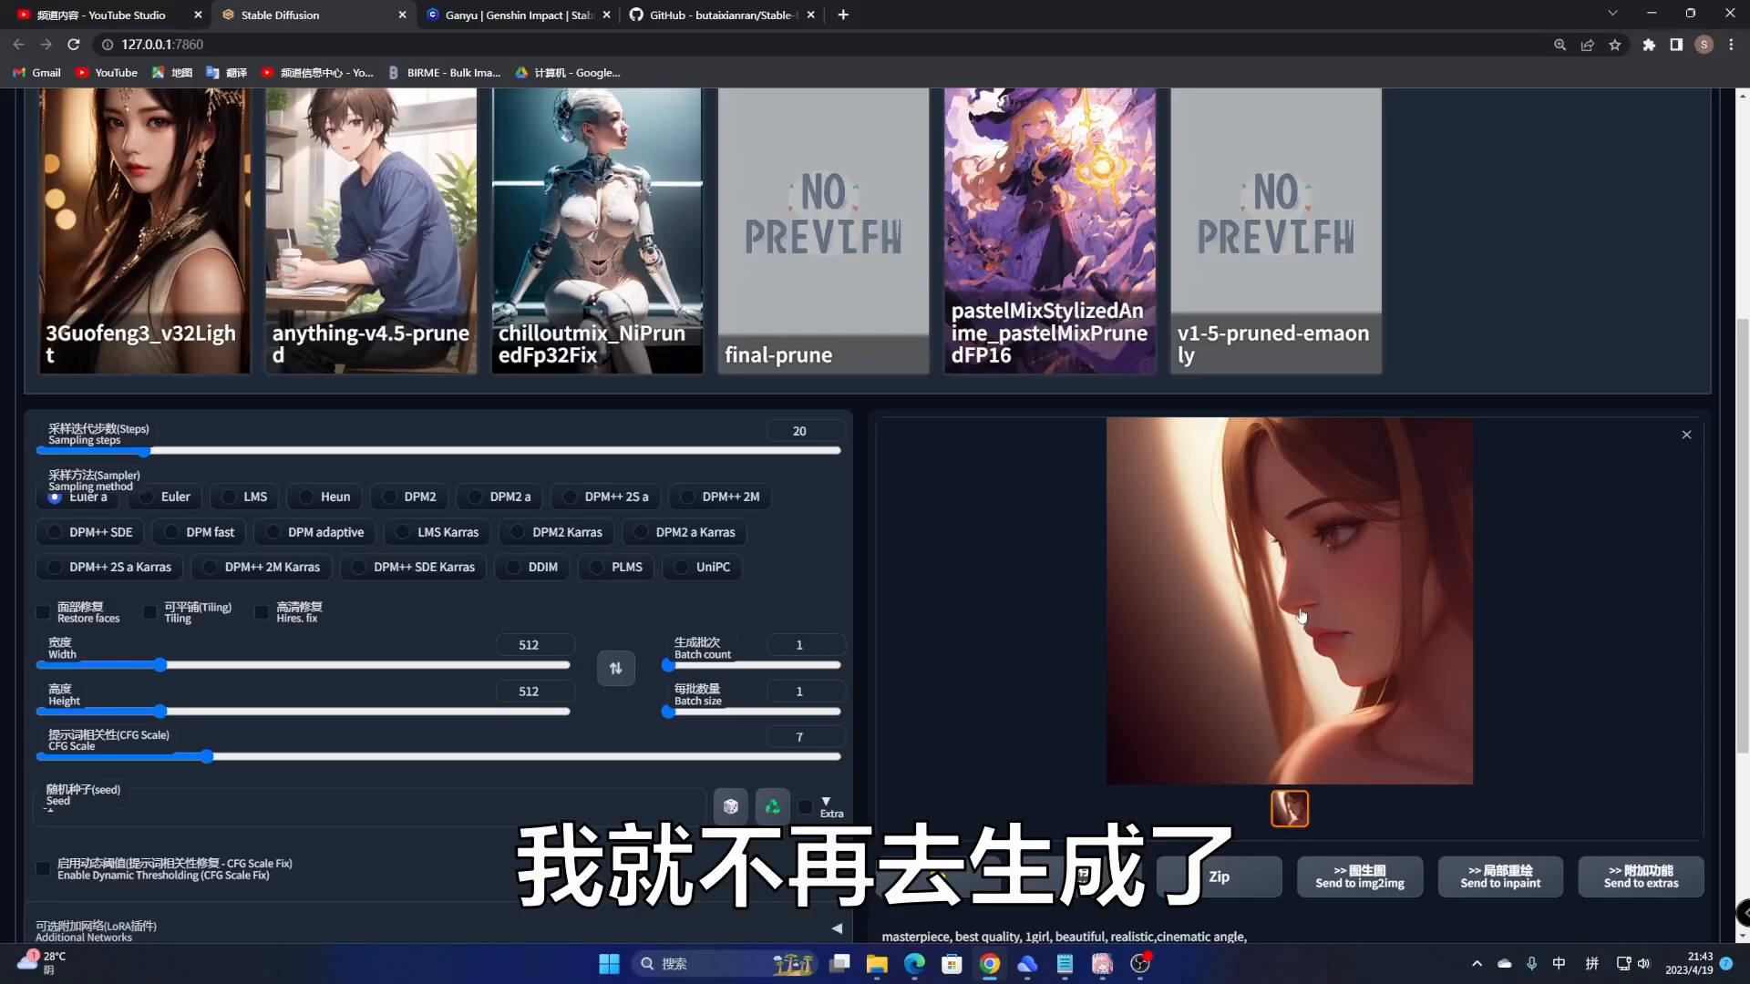
Step: Replace the preview of the final-prune checkpoint card with the generated portrait
left_click_drag(1346, 616, 848, 246)
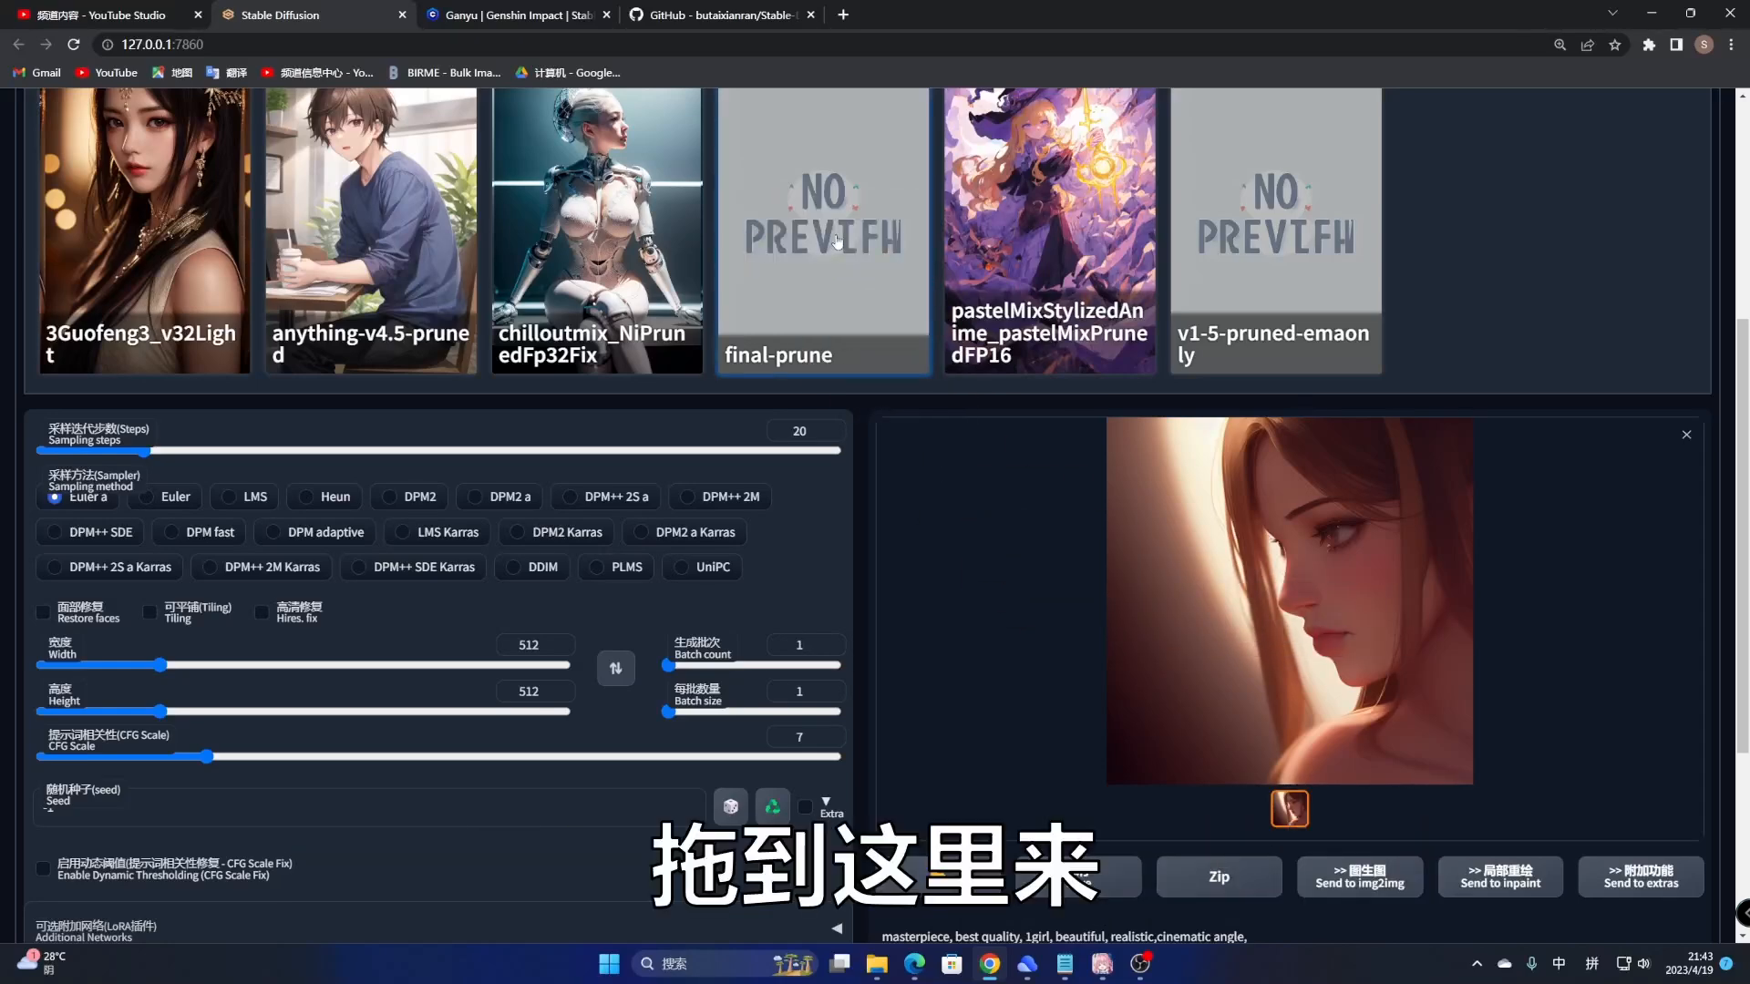
scroll(837, 241, "up", 3)
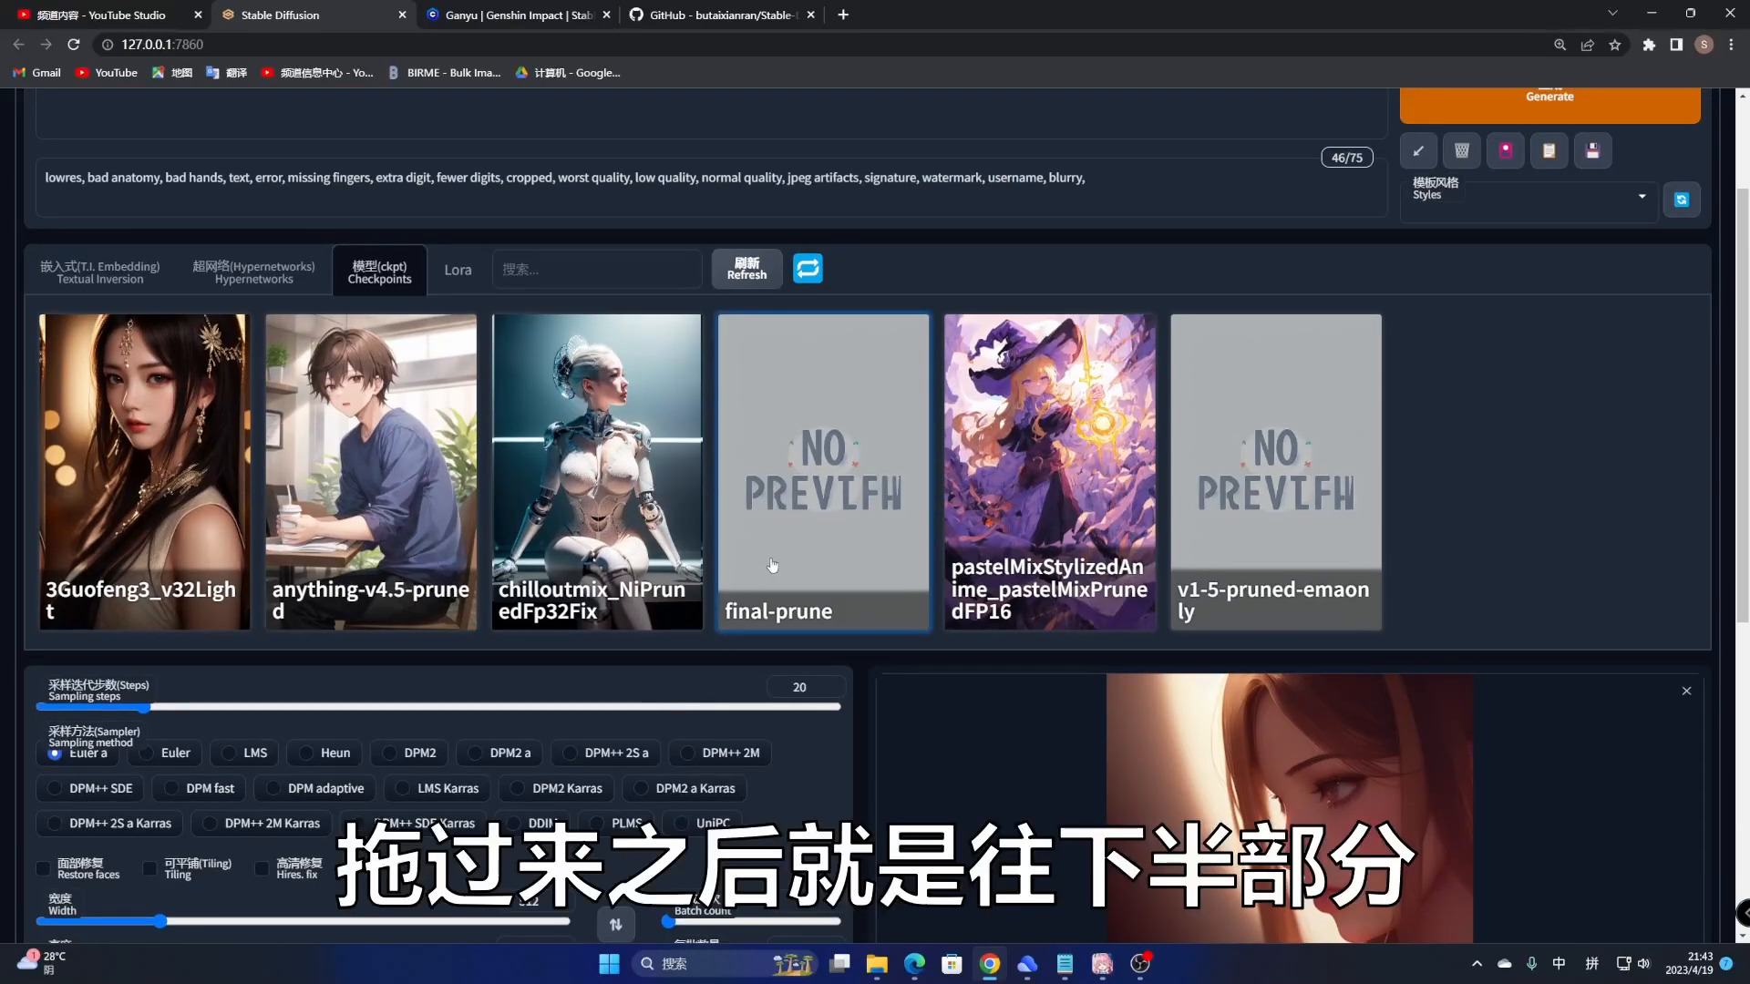
scroll(767, 569, "down", 1)
mouse_move(773, 495)
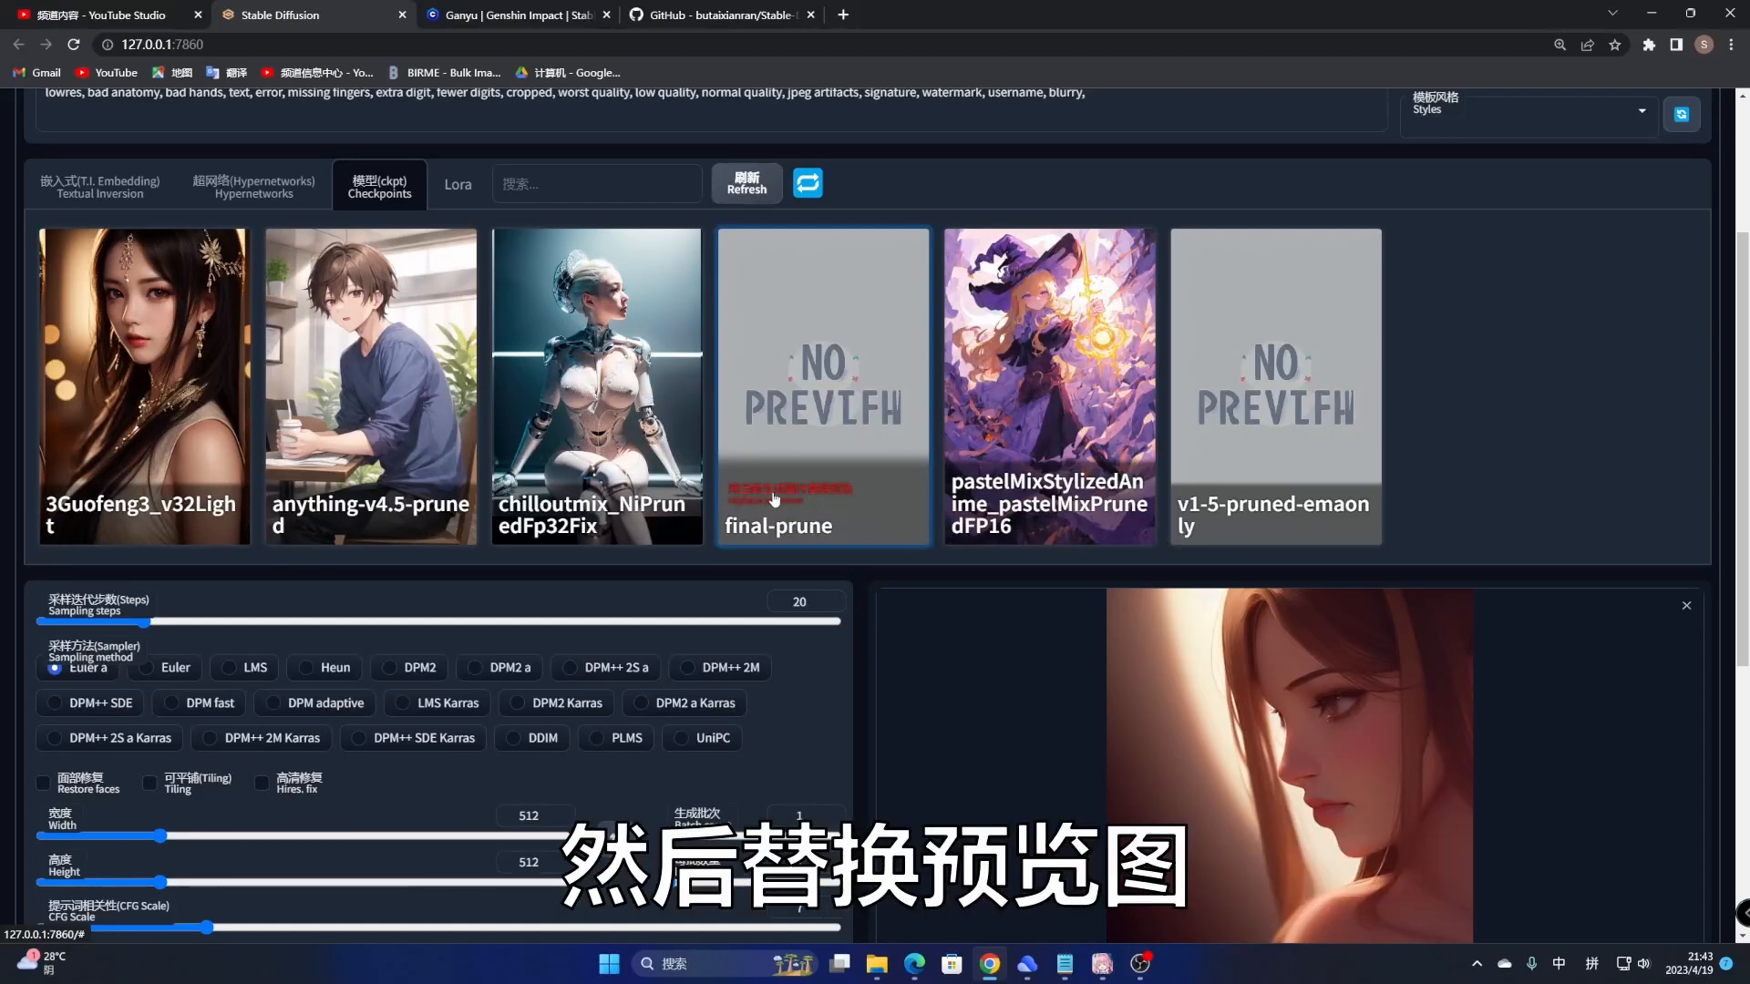
left_click(774, 499)
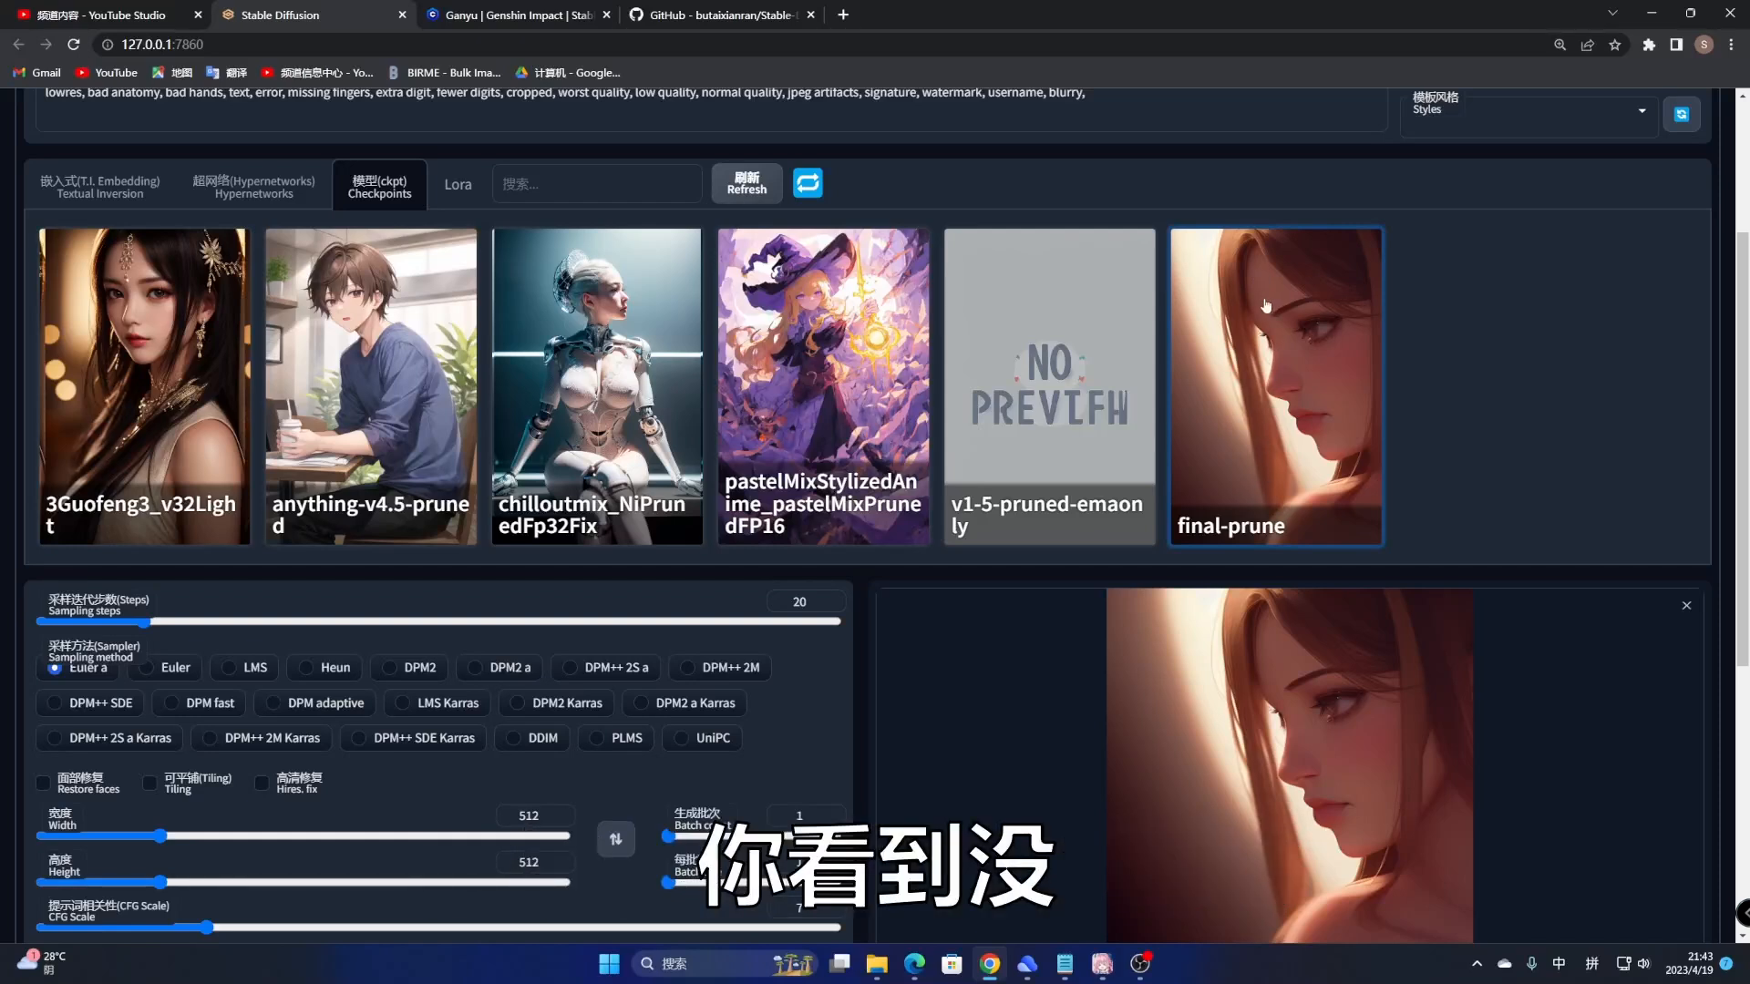
mouse_move(1216, 532)
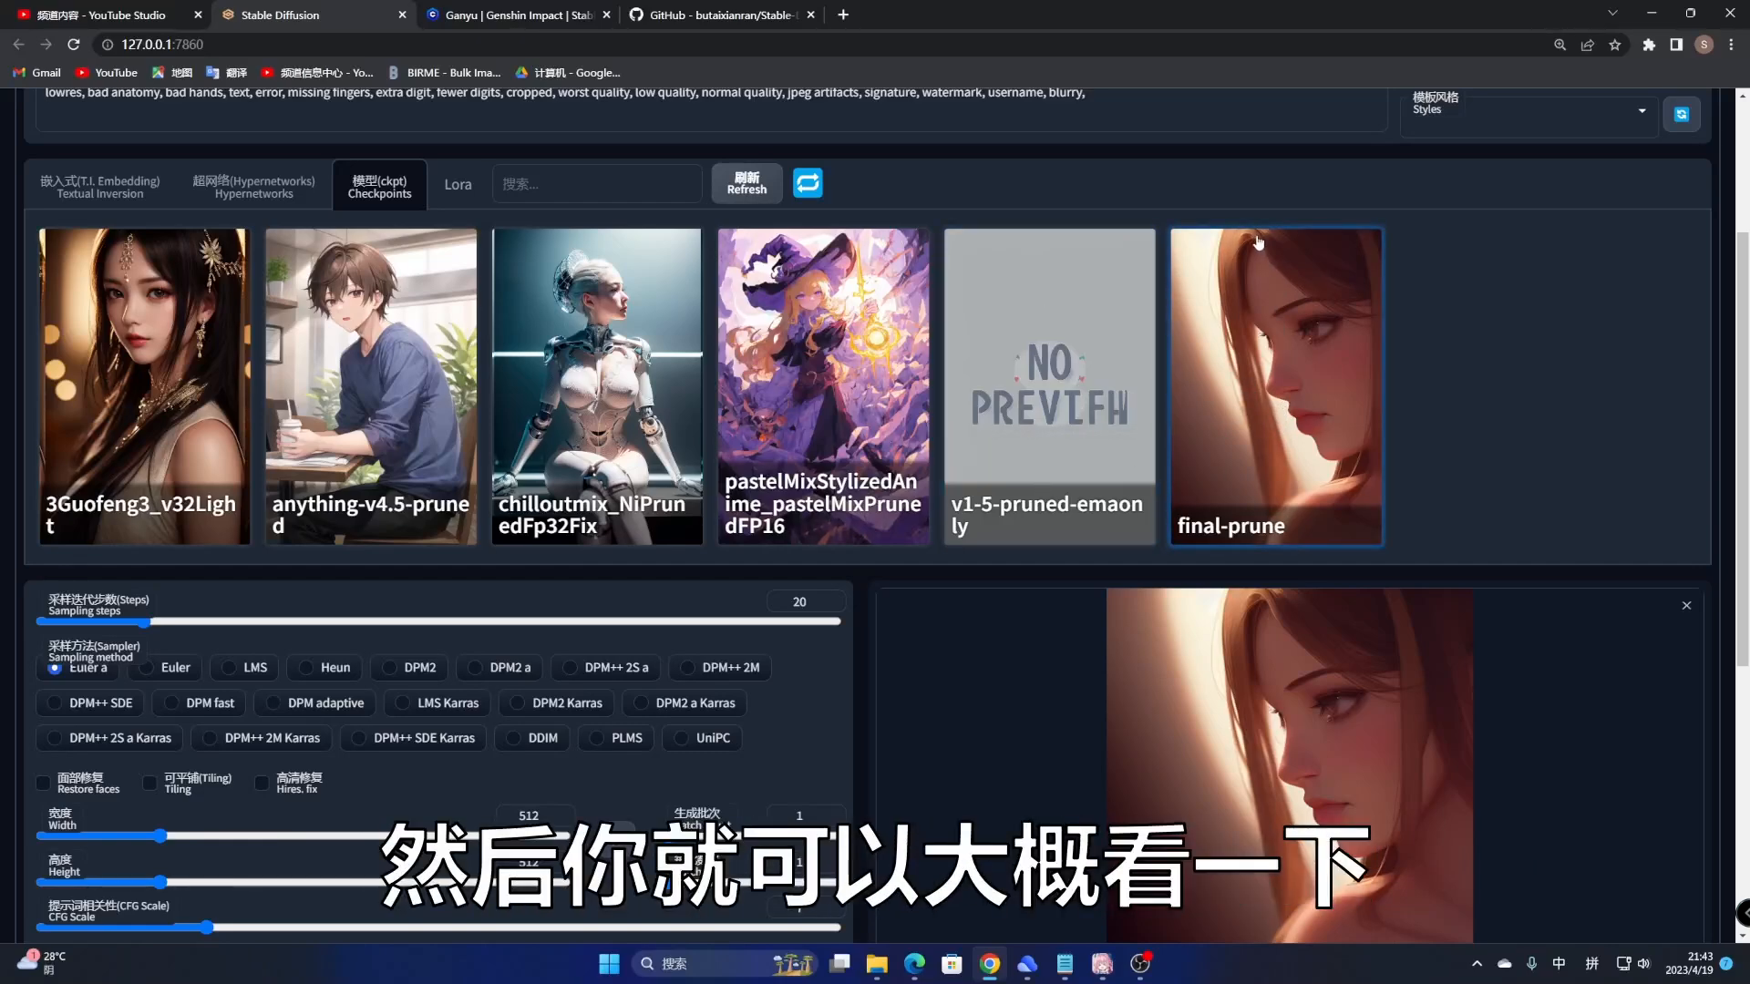
scroll(1258, 242, "up", 3)
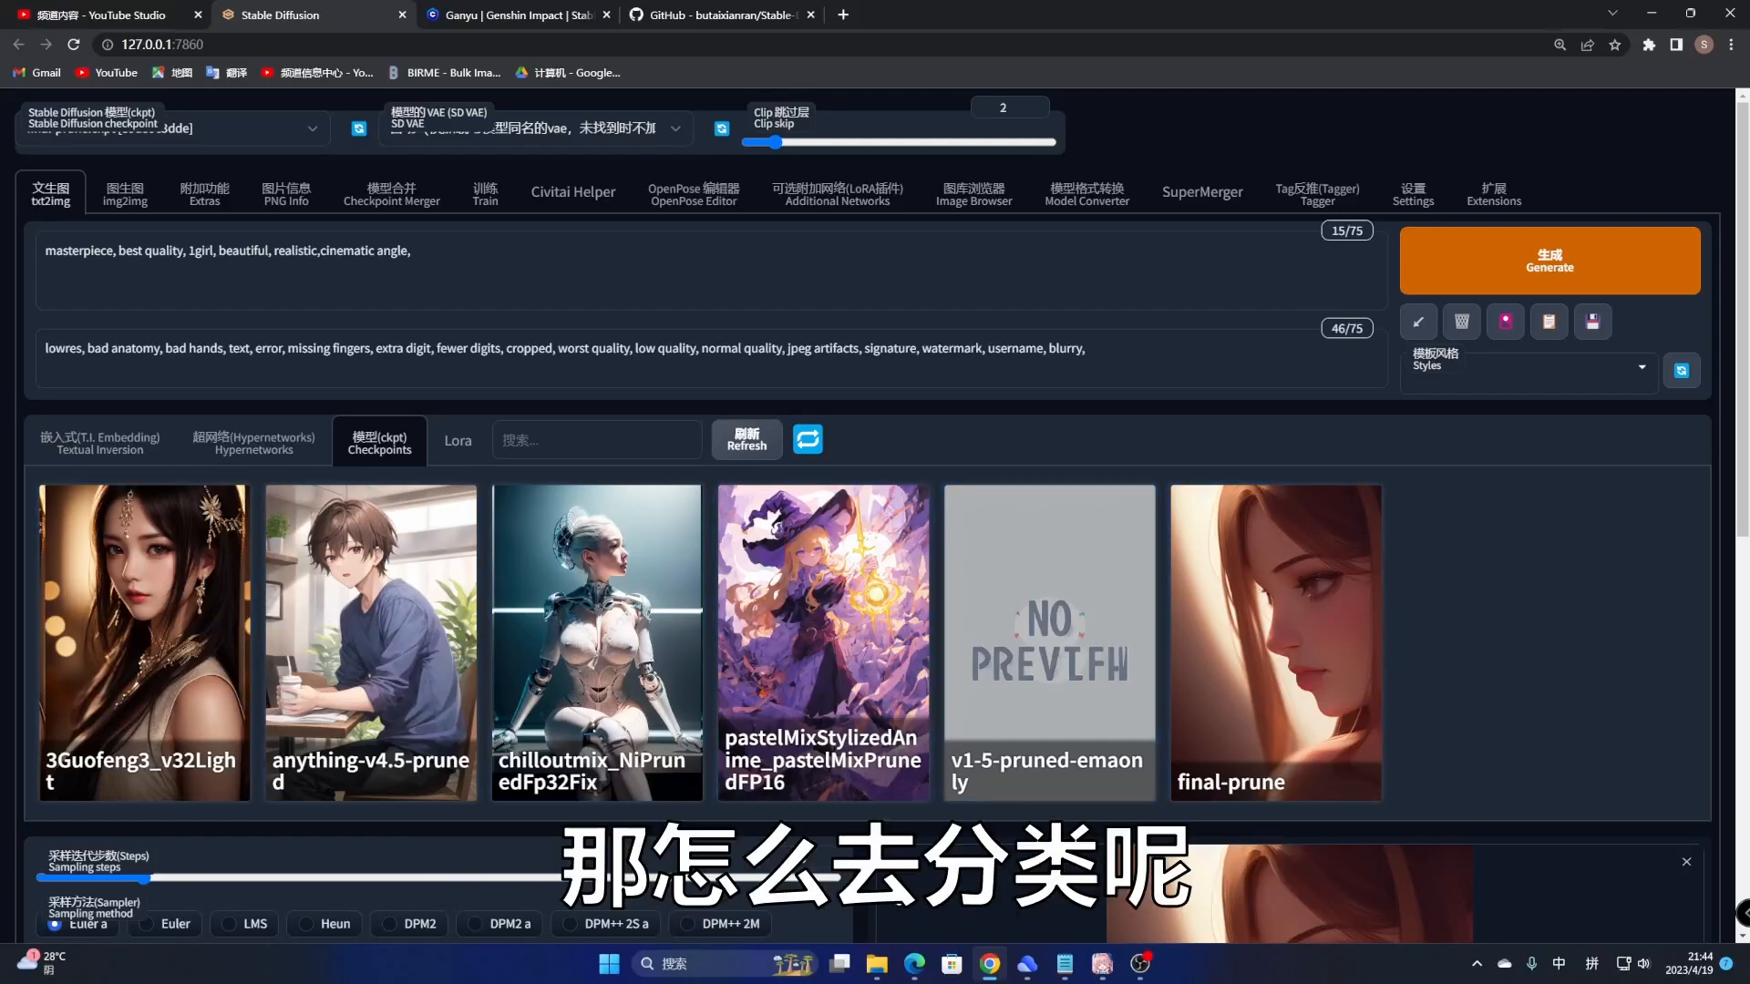
Step: Switch to File Explorer, create a folder named 古风 in models\Stable-diffusion, and move the three 3Guofeng3_v32Light files into it
left_click(879, 962)
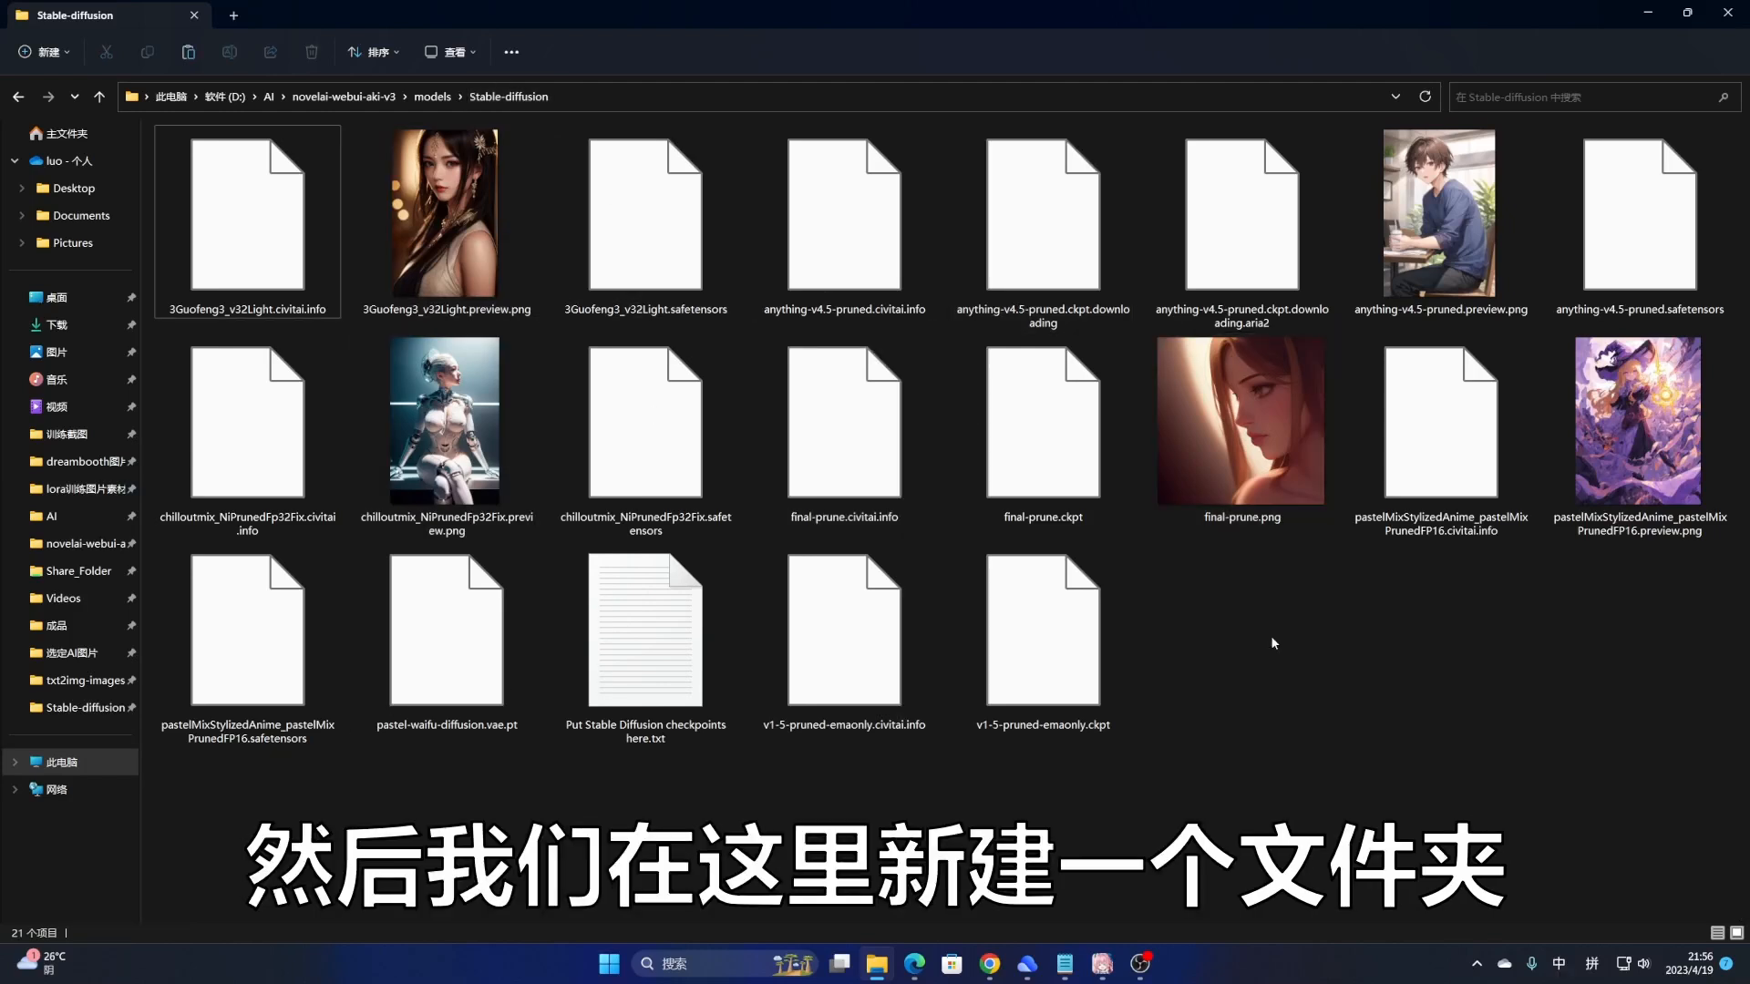
right_click(1274, 643)
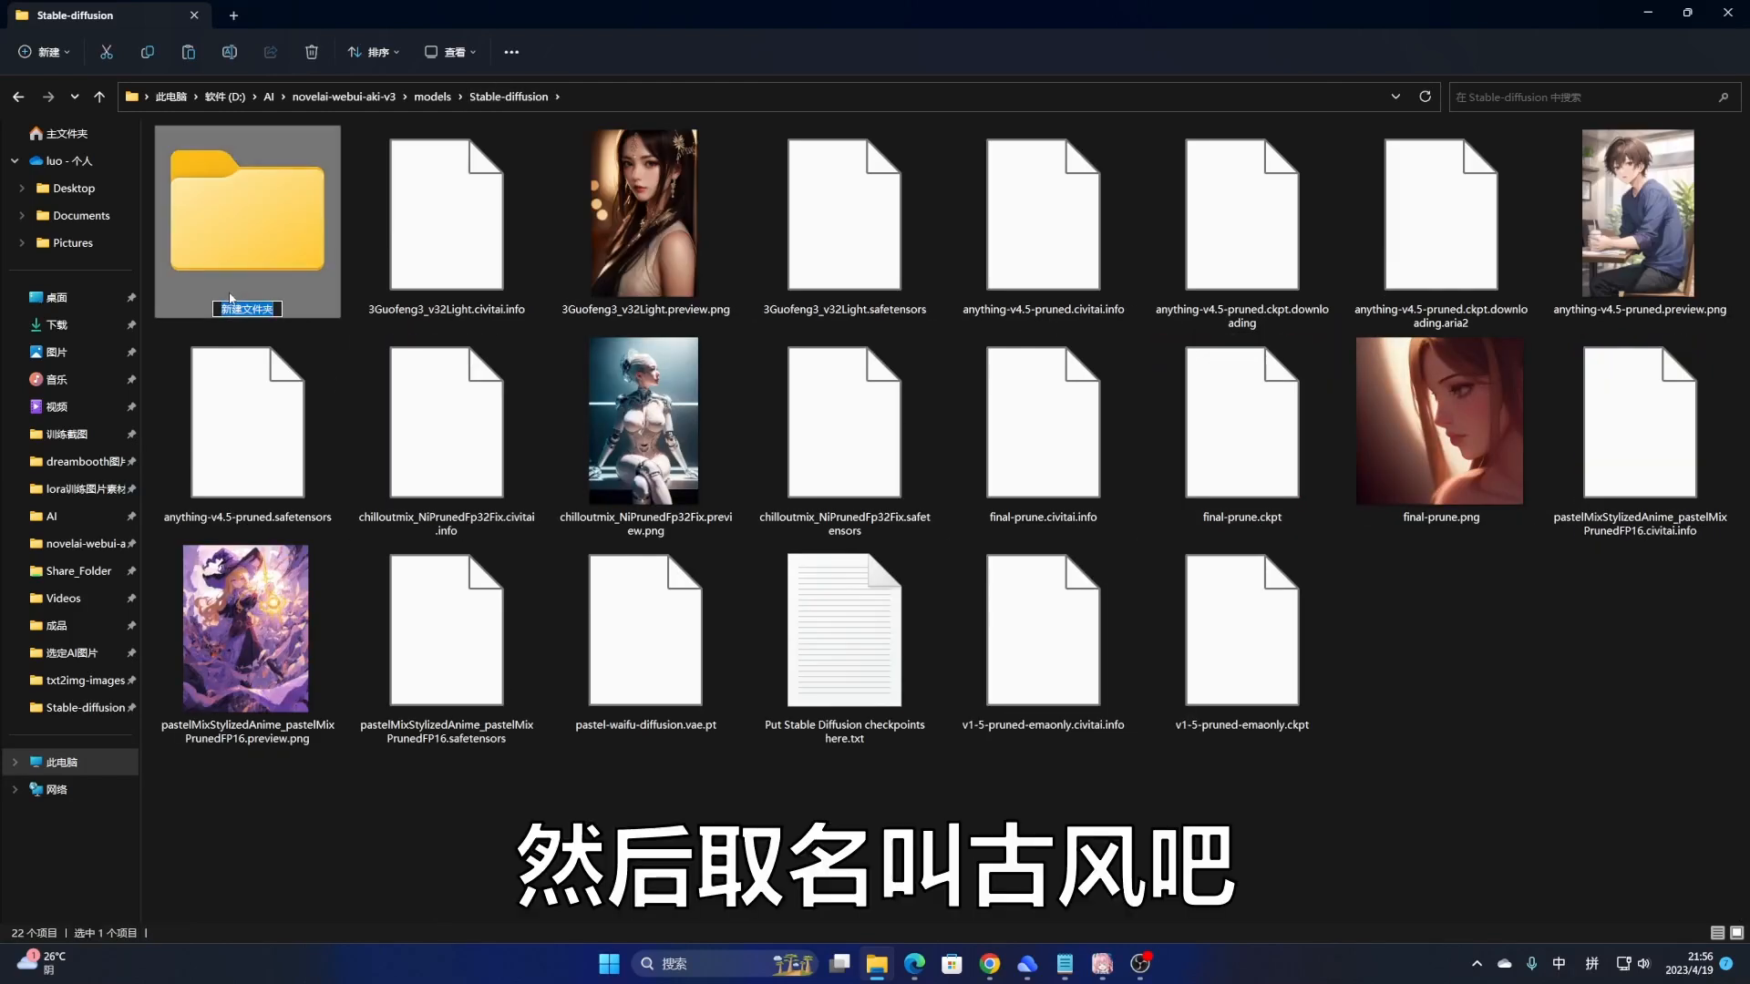
type("古风")
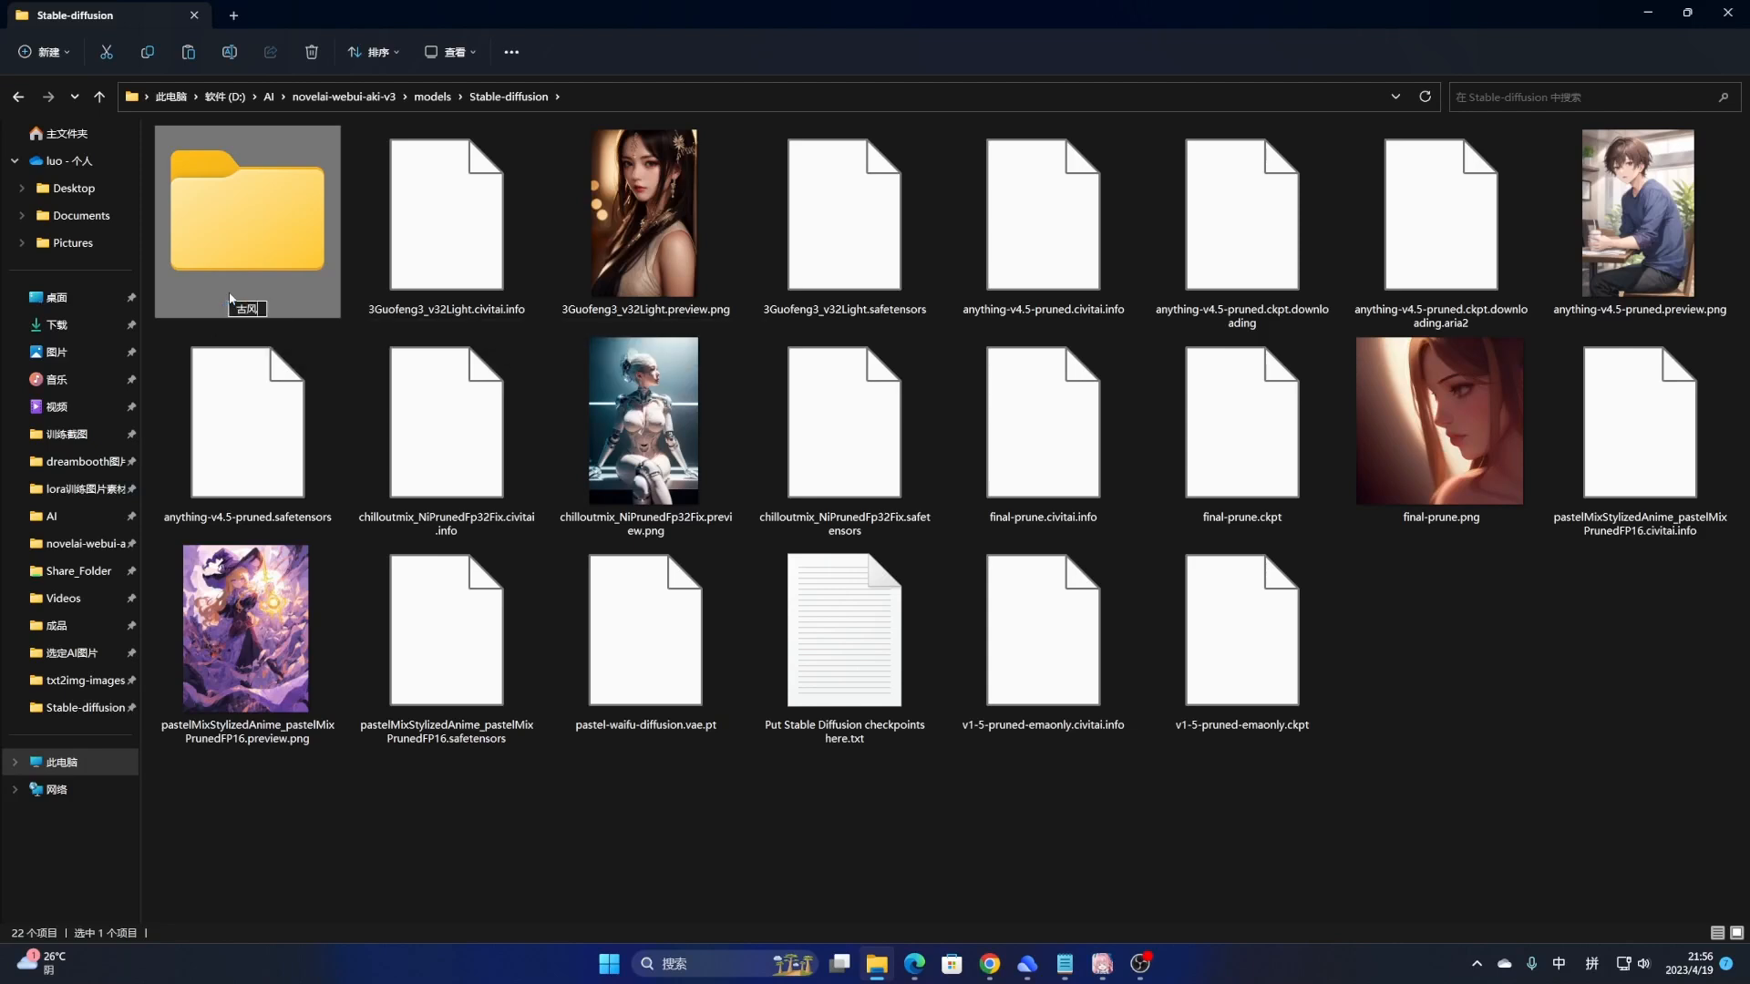
left_click_drag(377, 325, 871, 241)
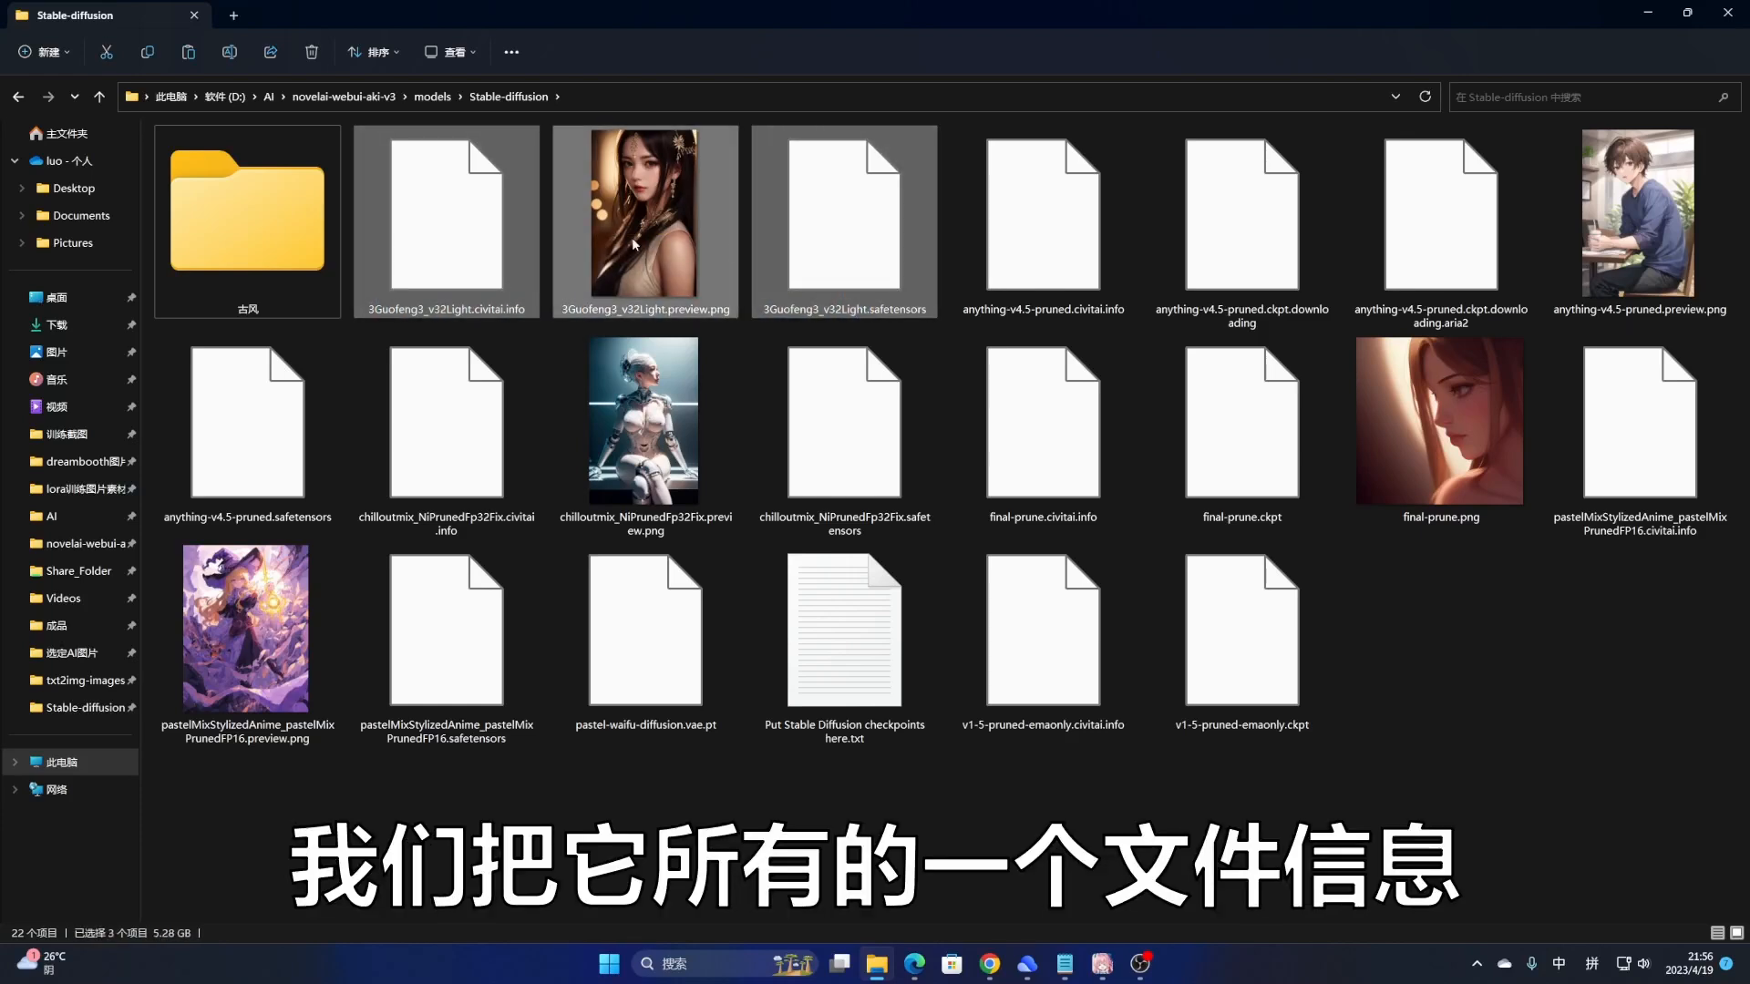
left_click_drag(485, 231, 228, 204)
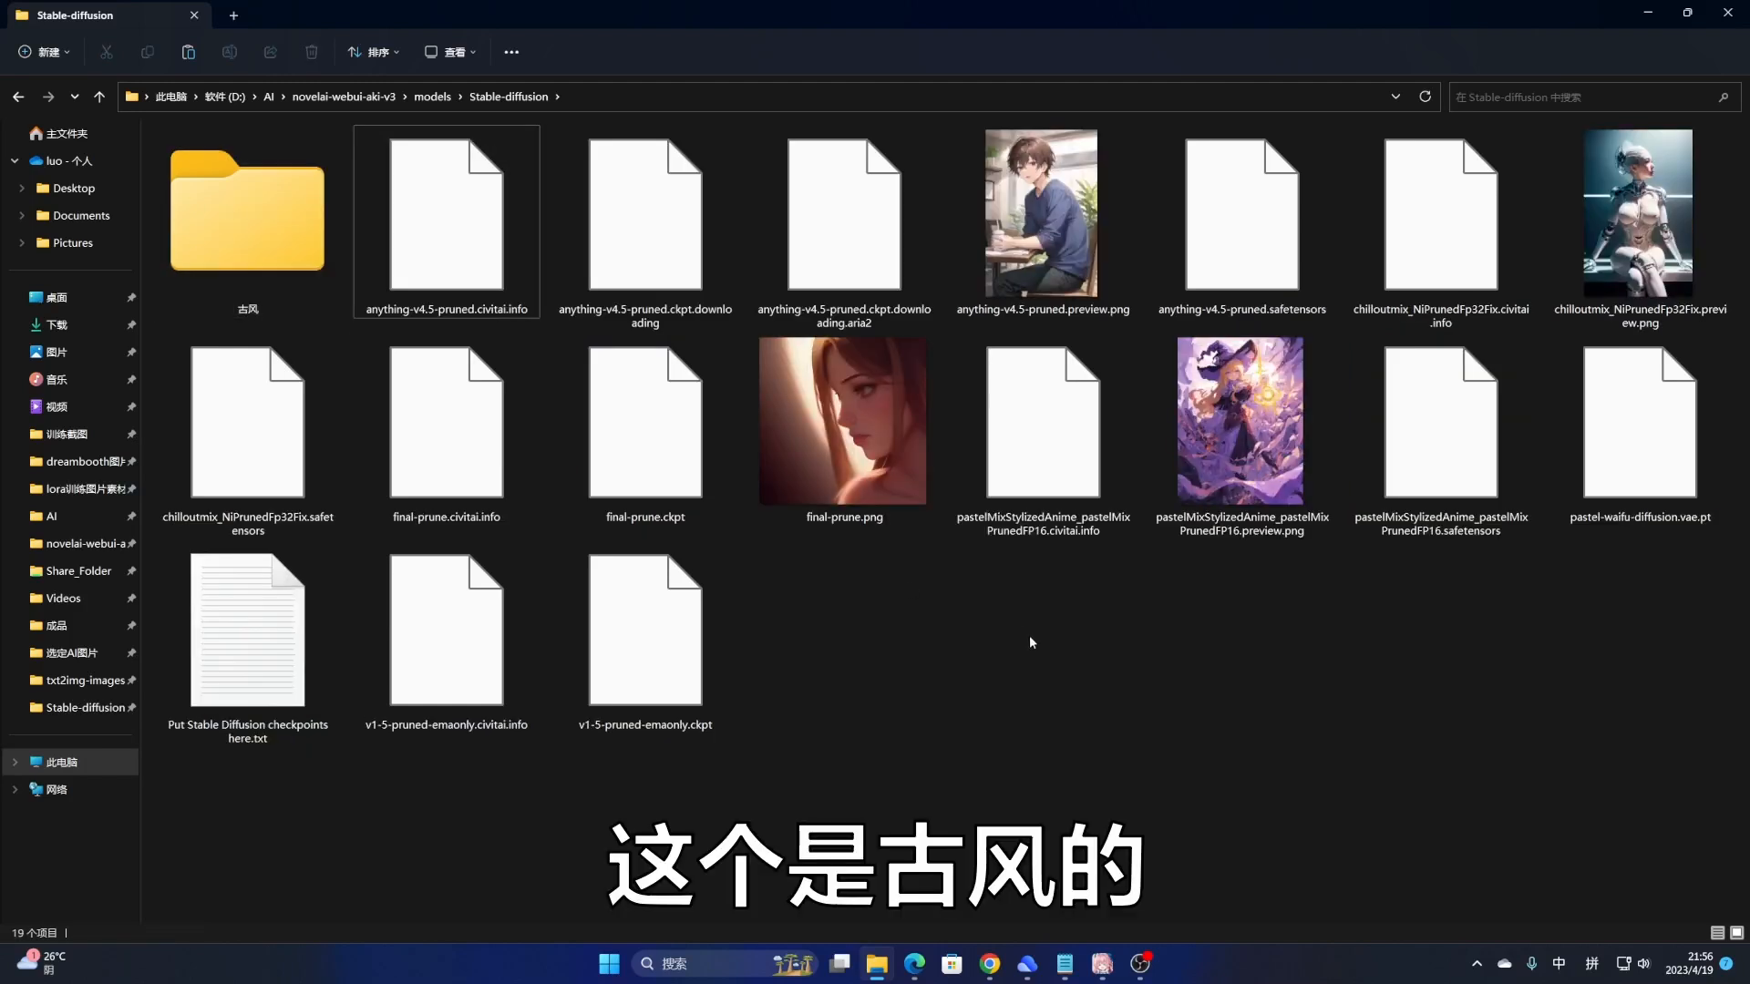
Step: Create a folder named 二次元 in Stable-diffusion and move the five anything-v4.5-pruned files into it
right_click(993, 658)
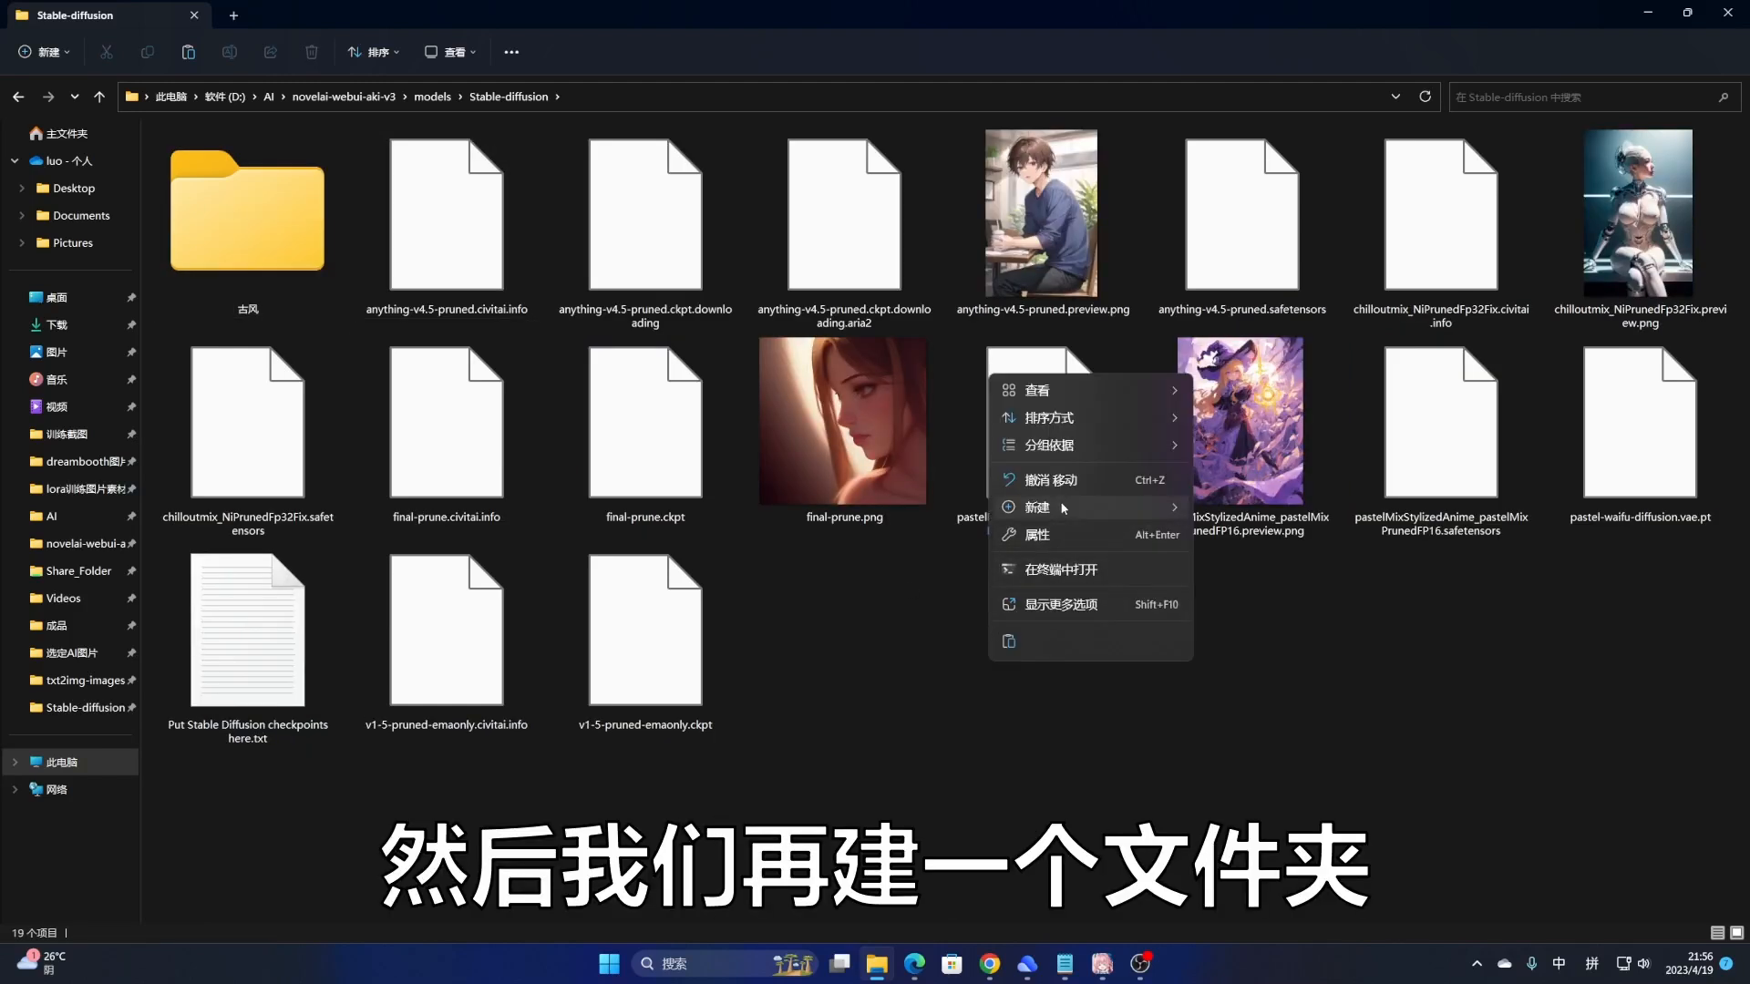
mouse_move(1139, 509)
left_click(1260, 510)
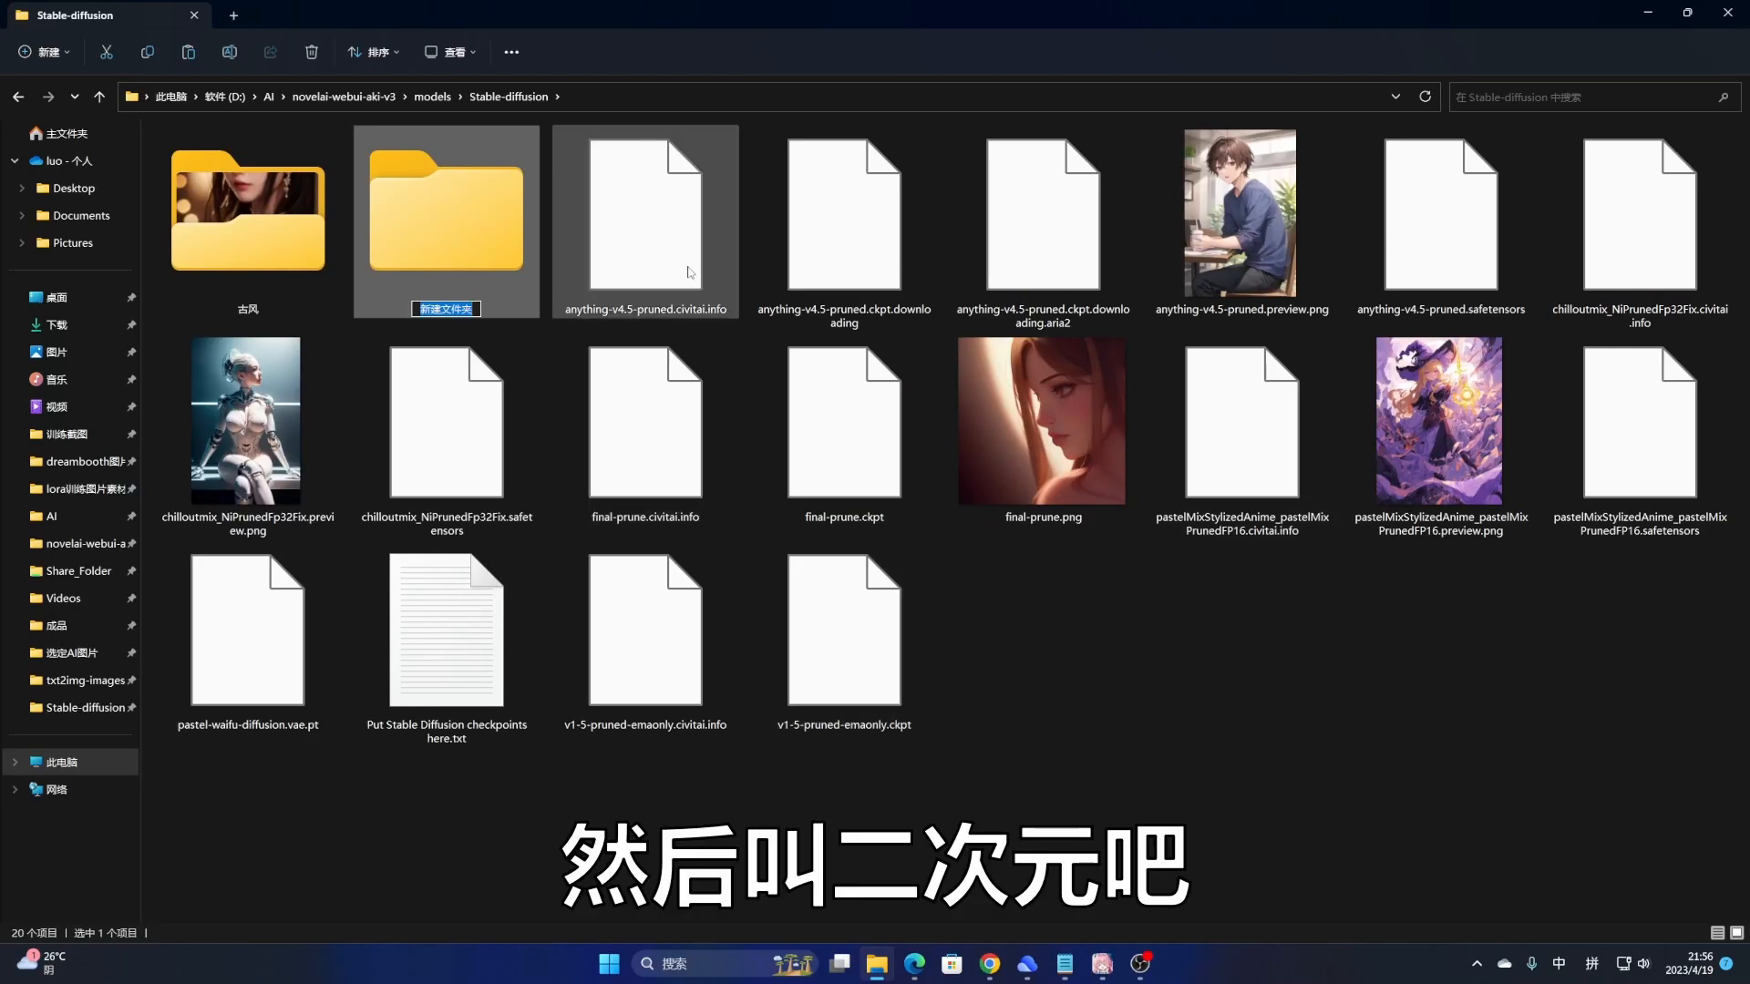
type("二次元")
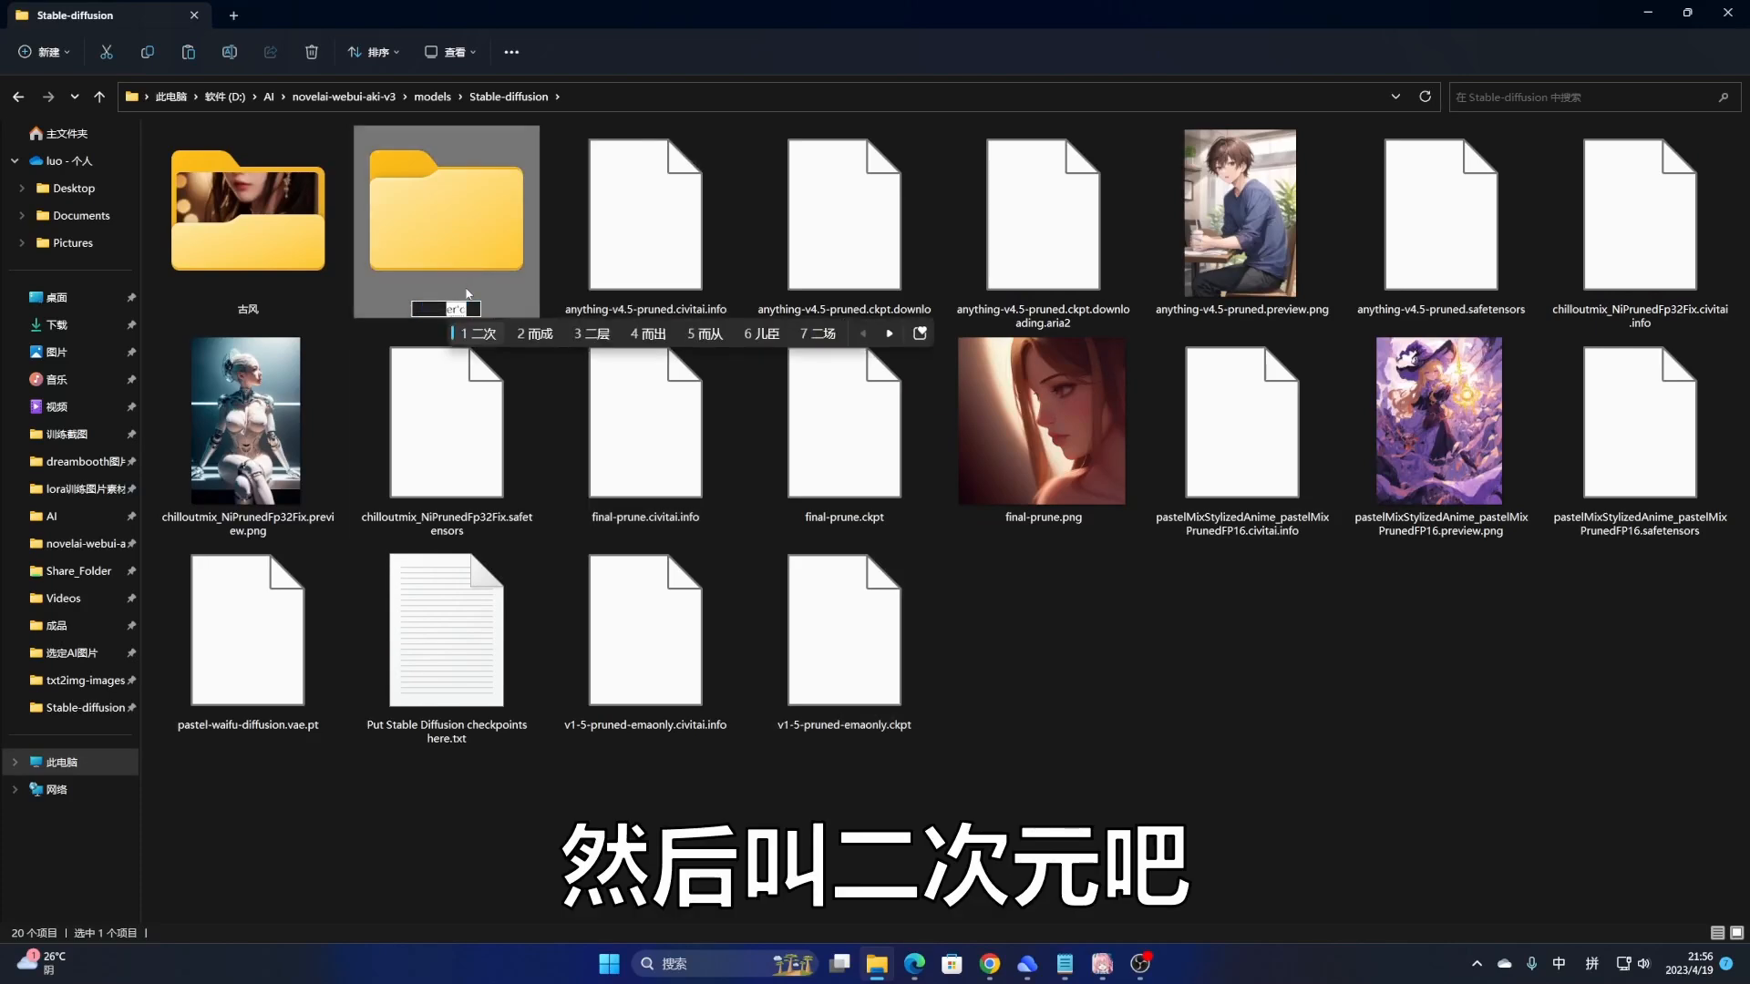
left_click(1349, 812)
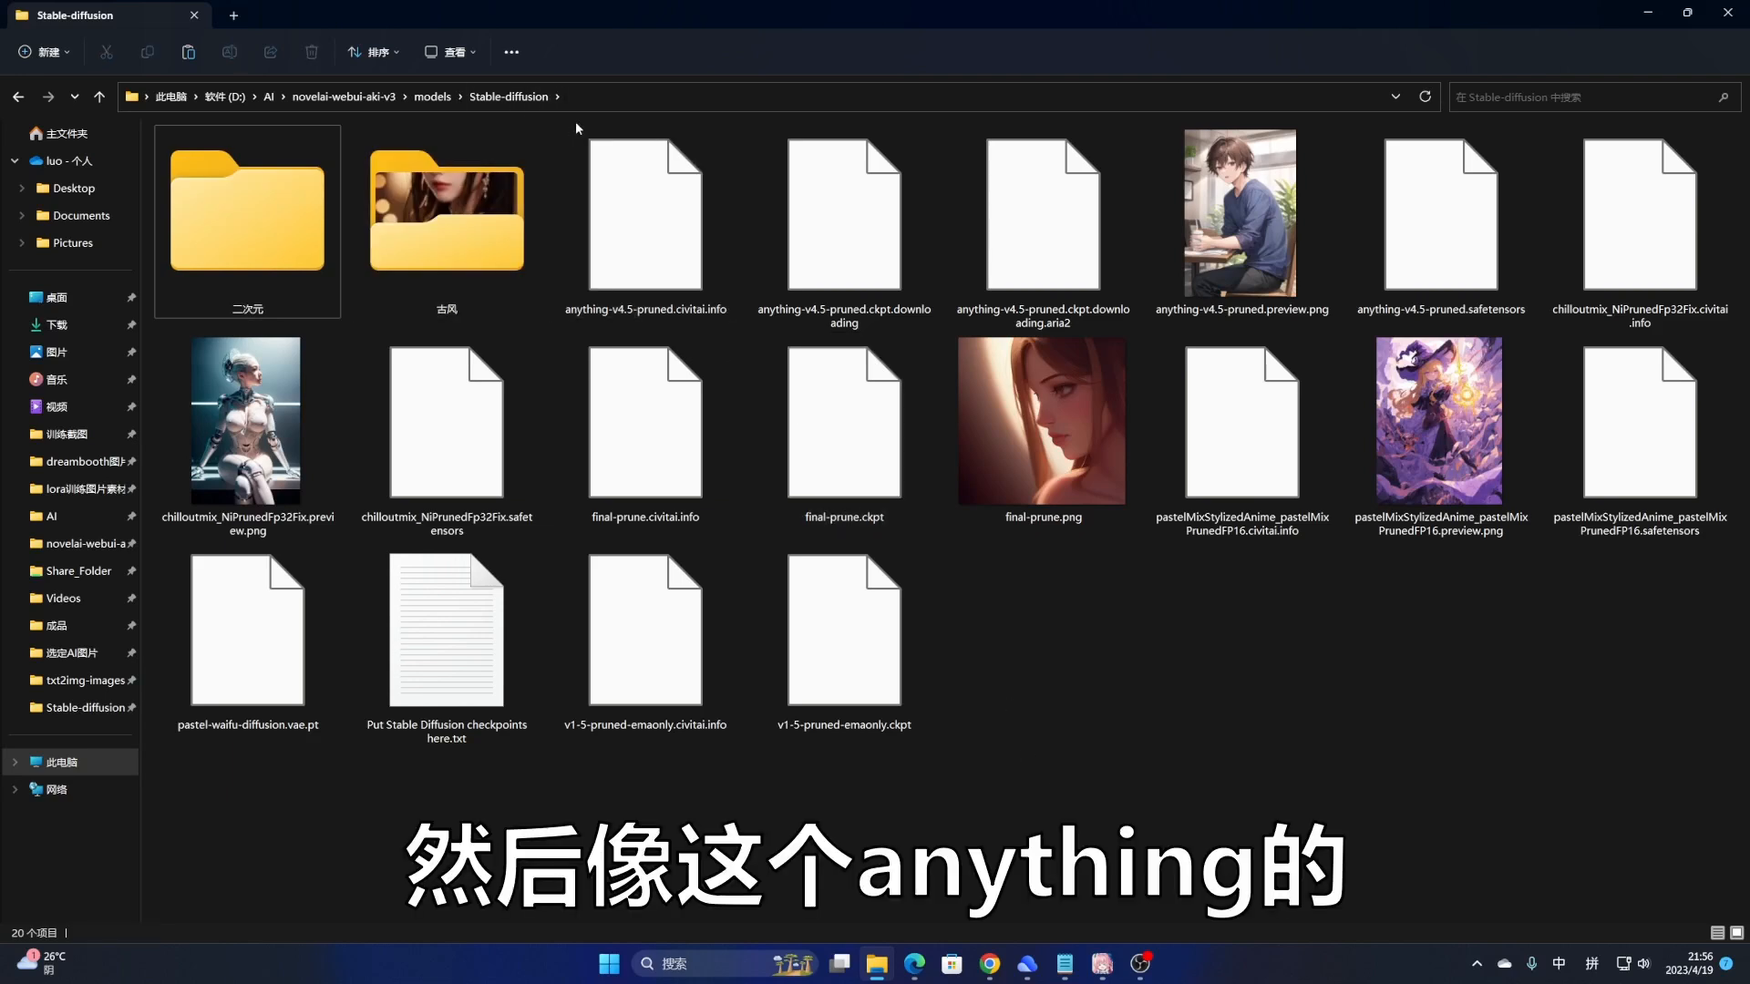
left_click_drag(577, 123, 1484, 281)
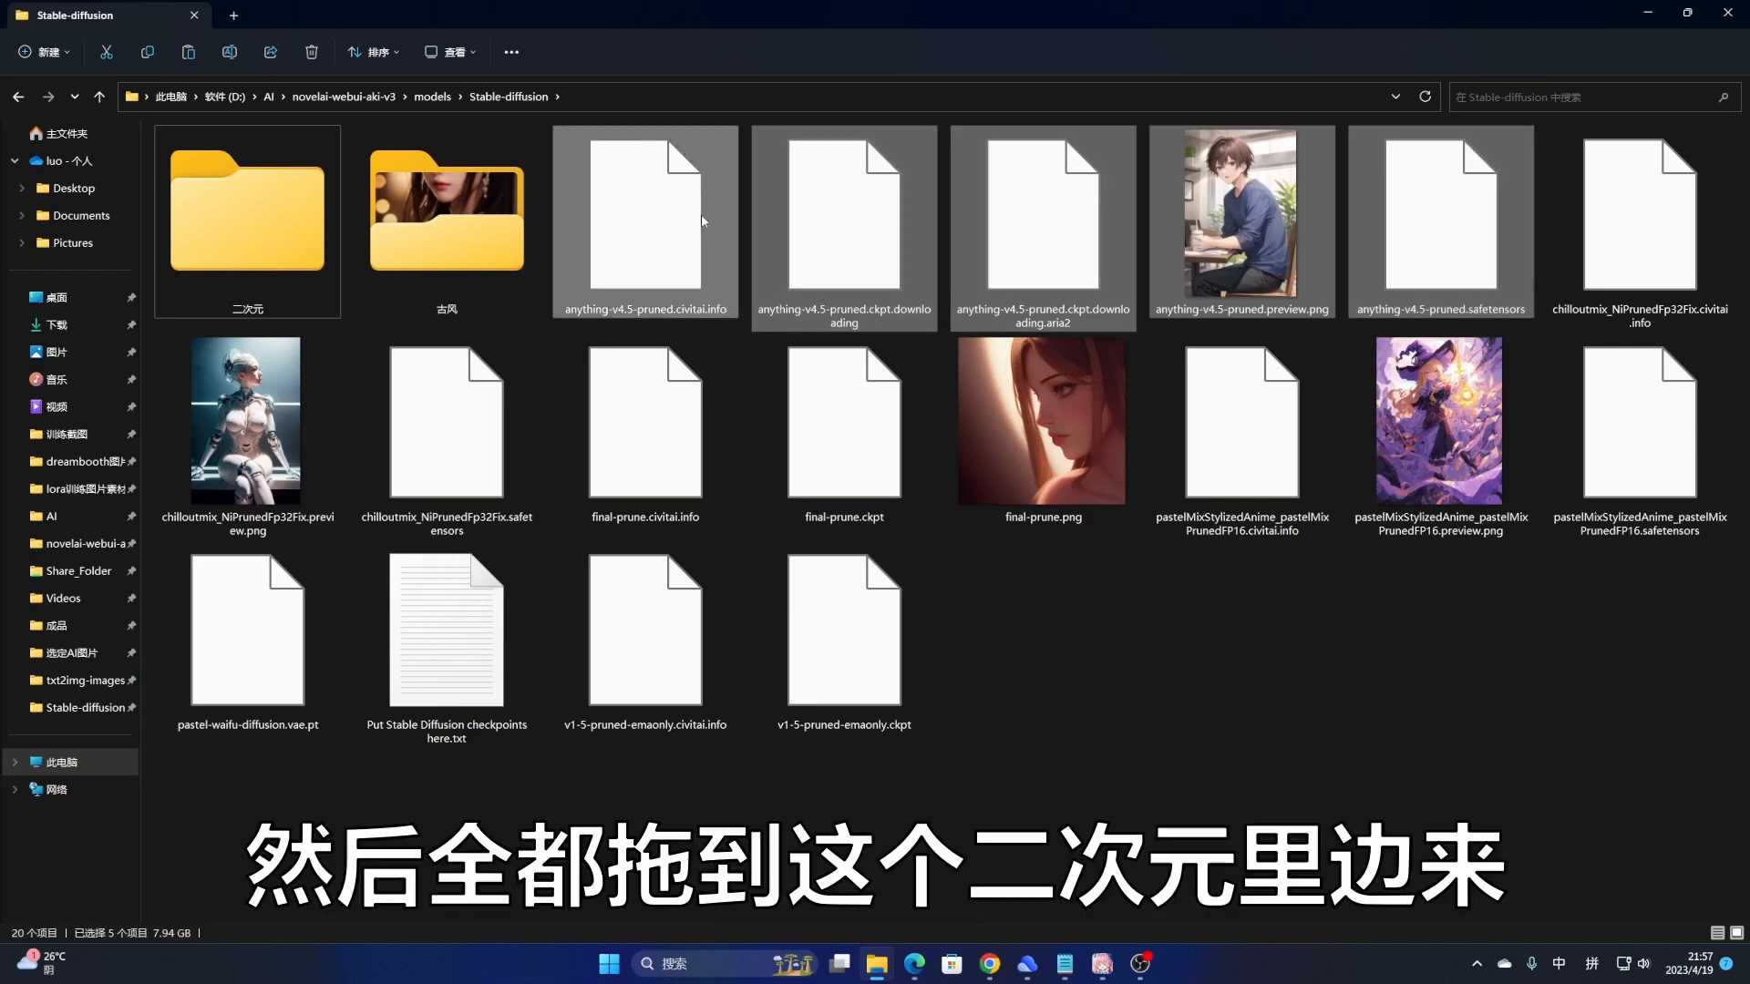
left_click_drag(871, 215, 231, 233)
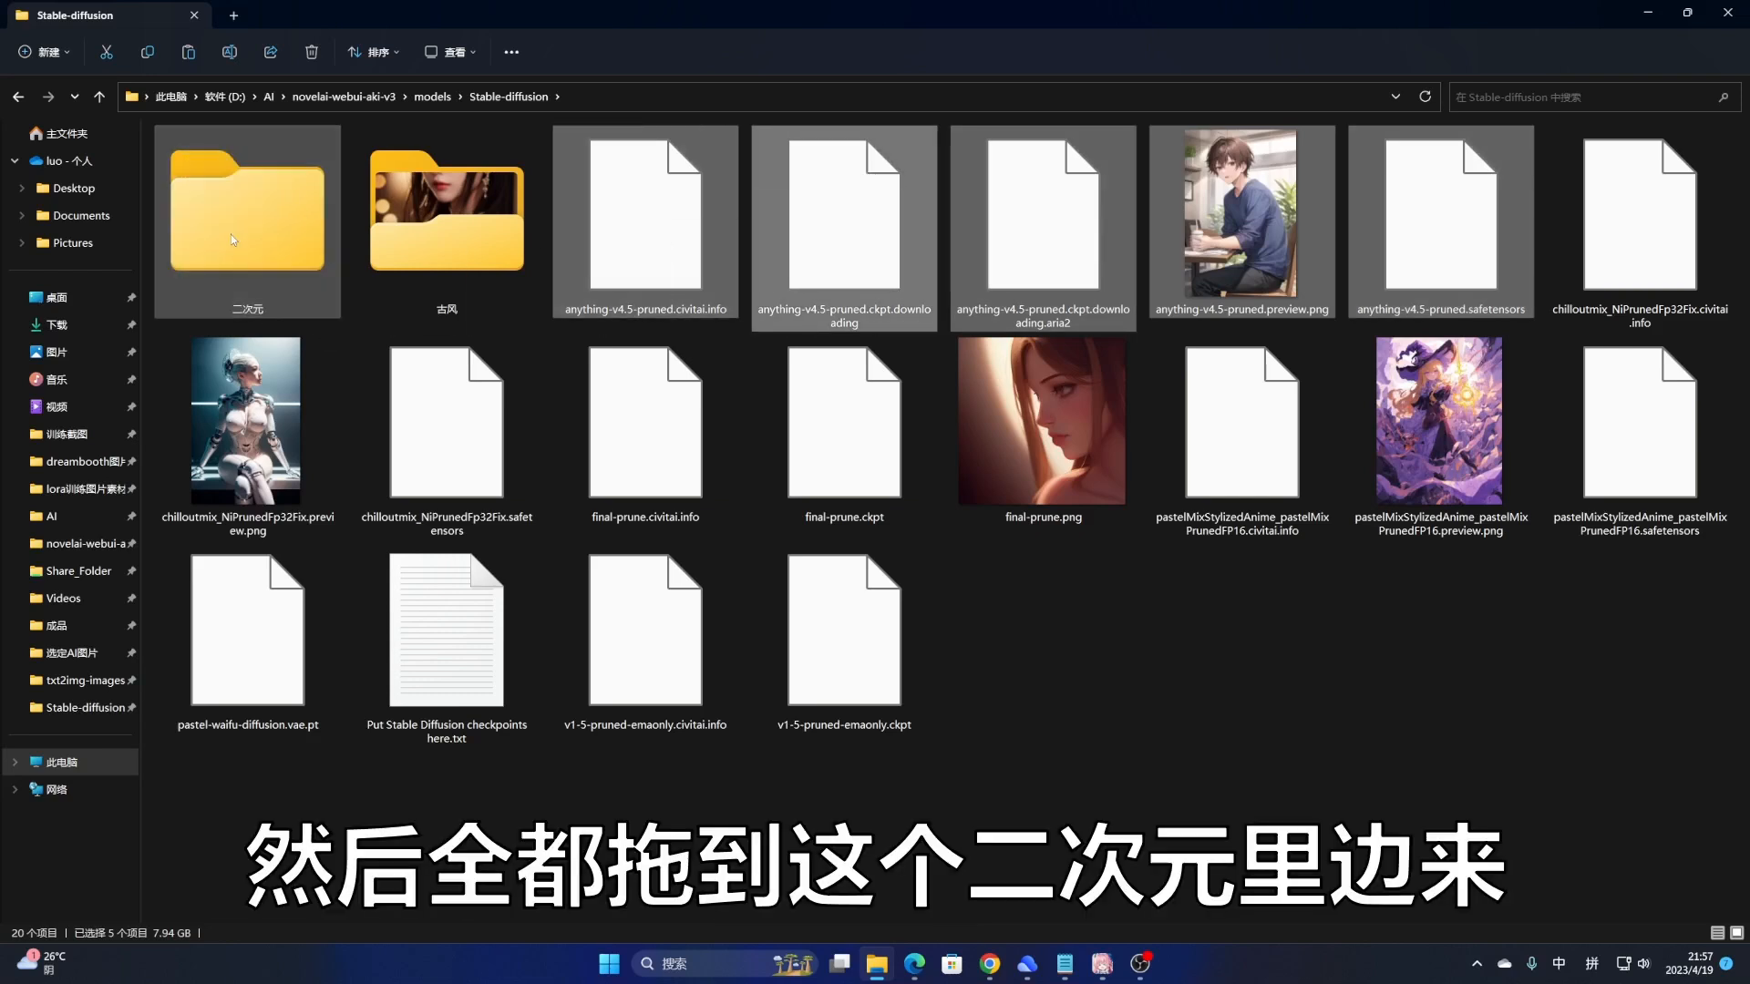
Step: Create a folder named 写实 in Stable-diffusion and move the three chilloutmix_NiPrunedFp32Fix files into it
right_click(818, 644)
mouse_move(948, 529)
left_click(1075, 527)
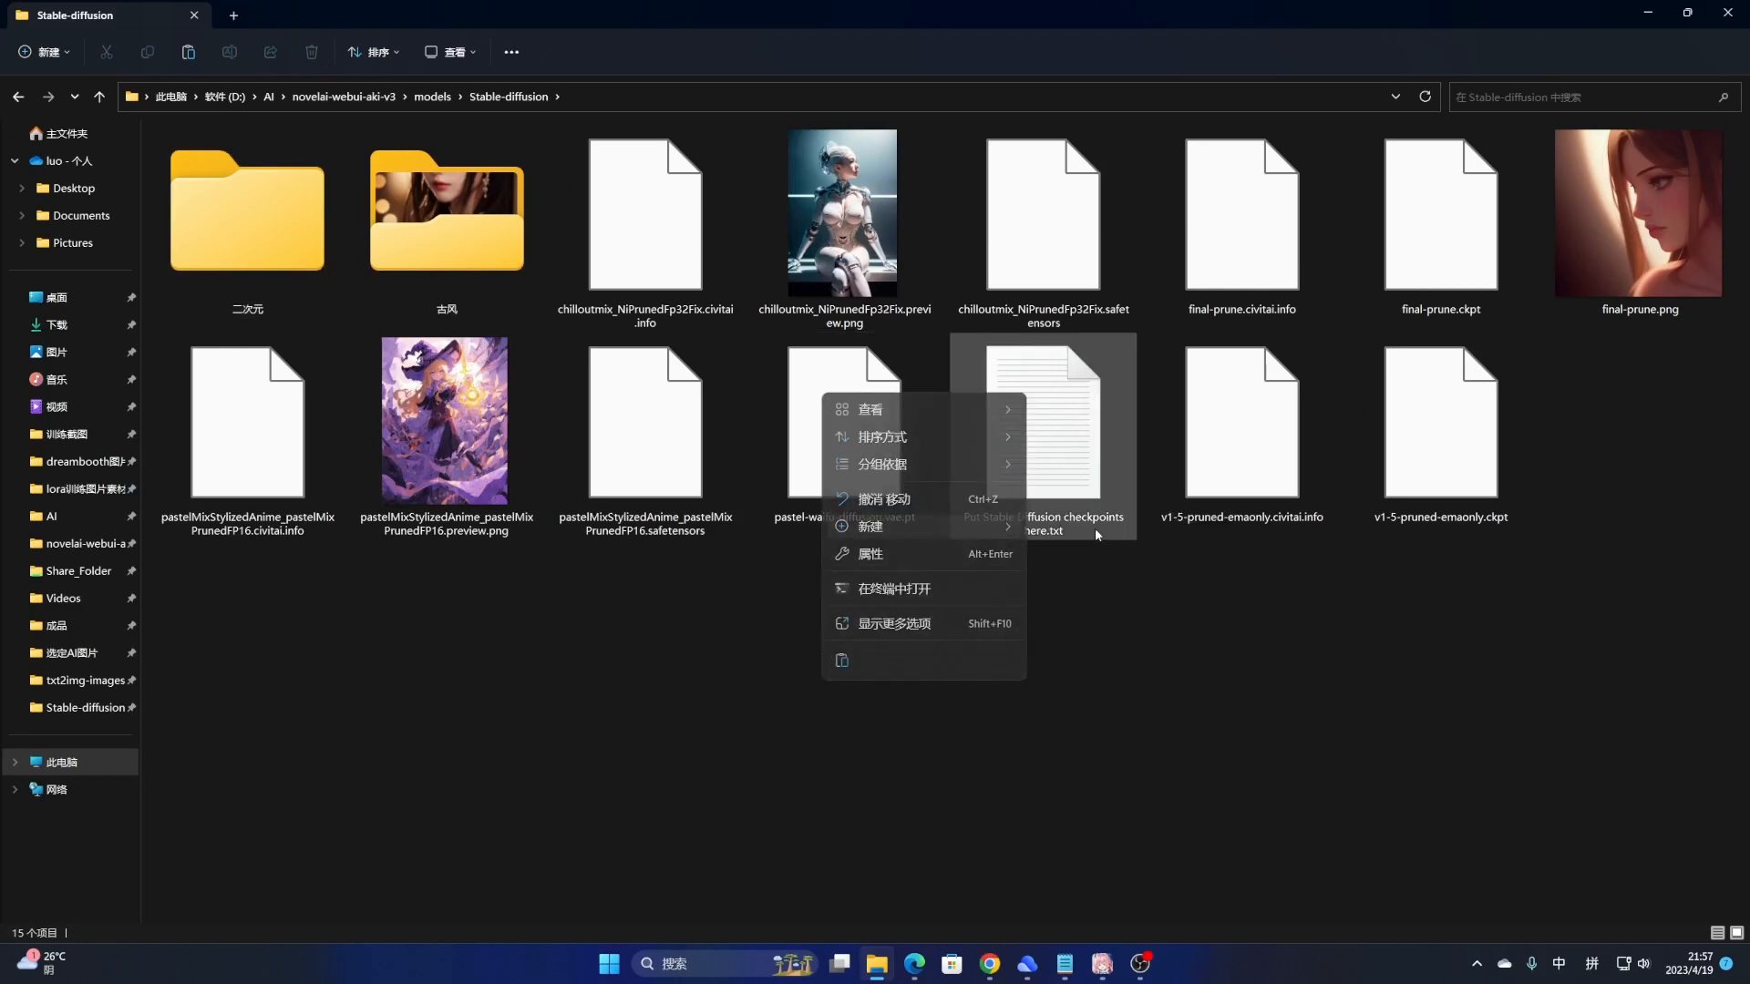
type("写实")
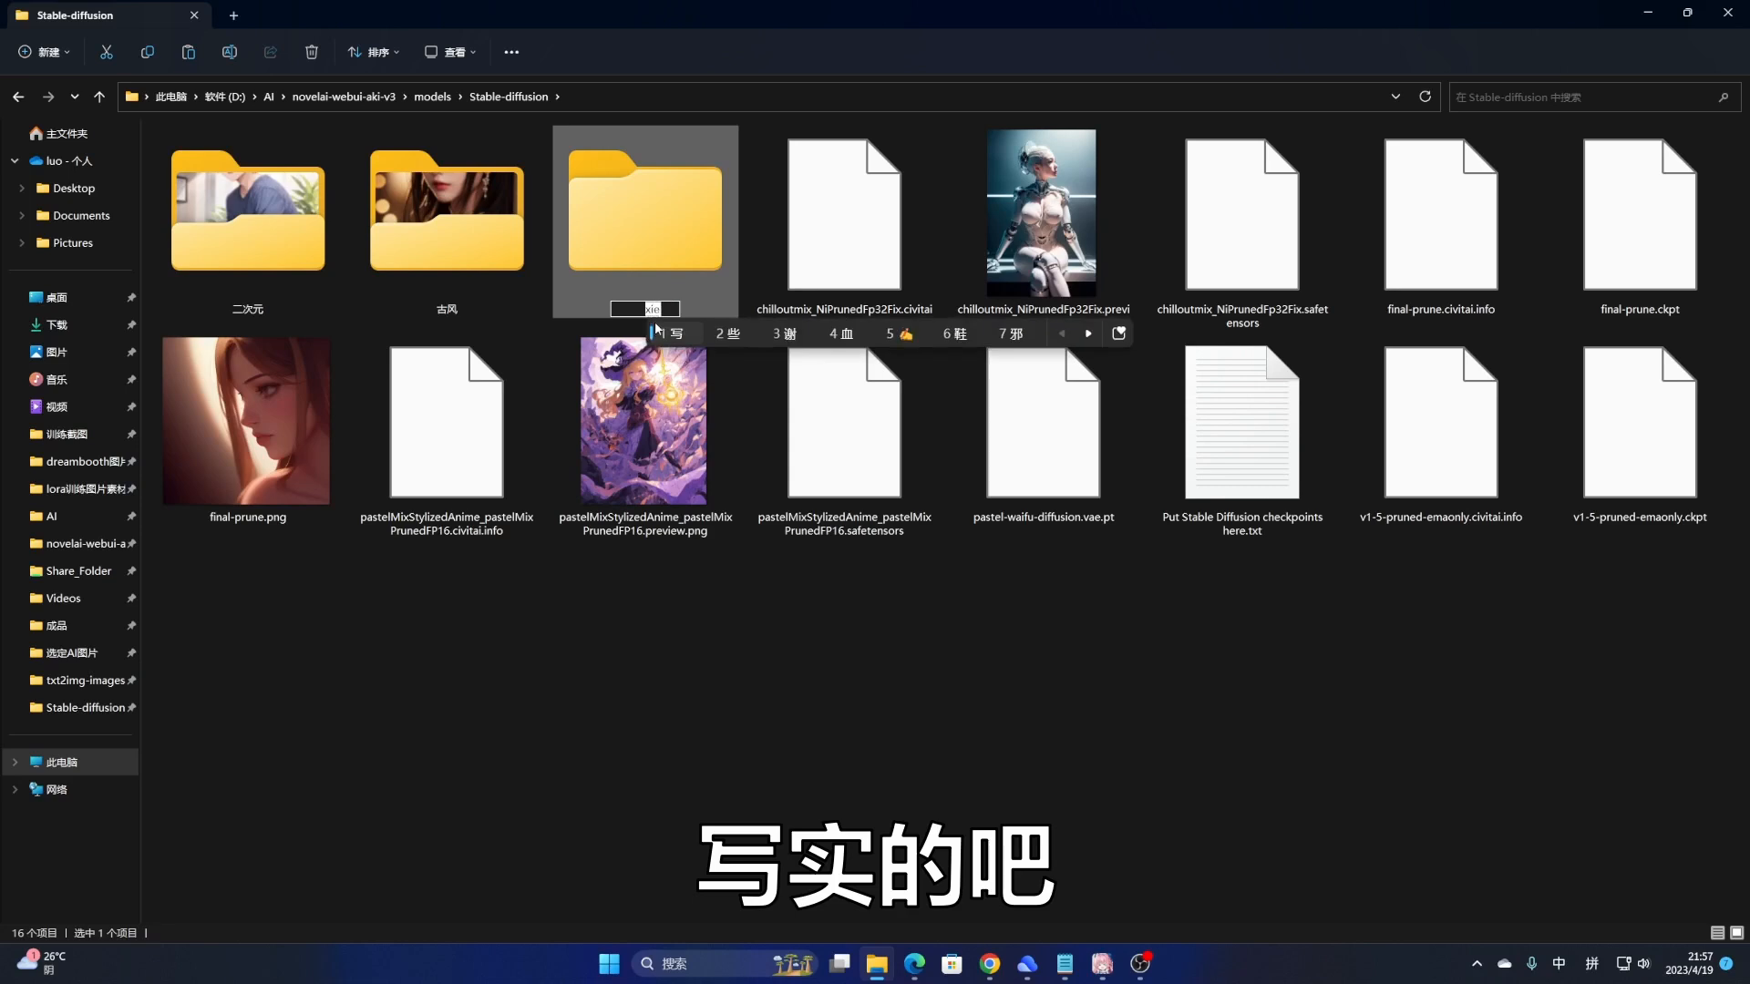
left_click(894, 558)
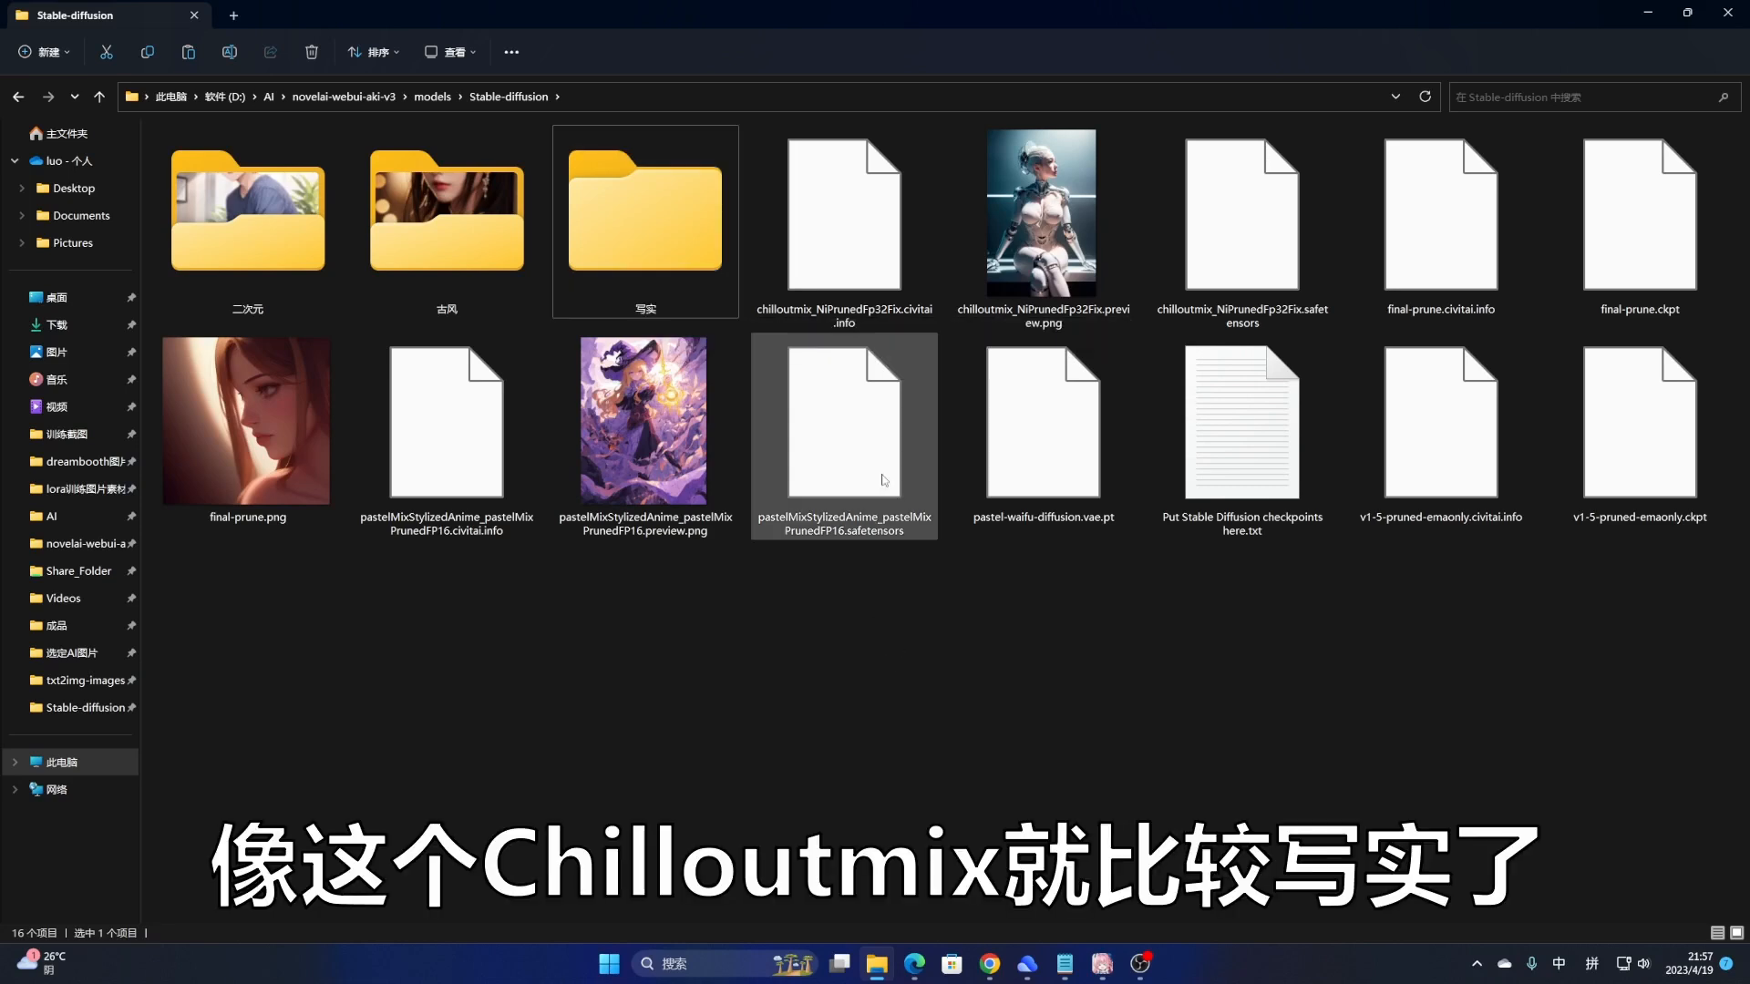
left_click_drag(771, 121, 1265, 258)
left_click_drag(848, 218, 656, 239)
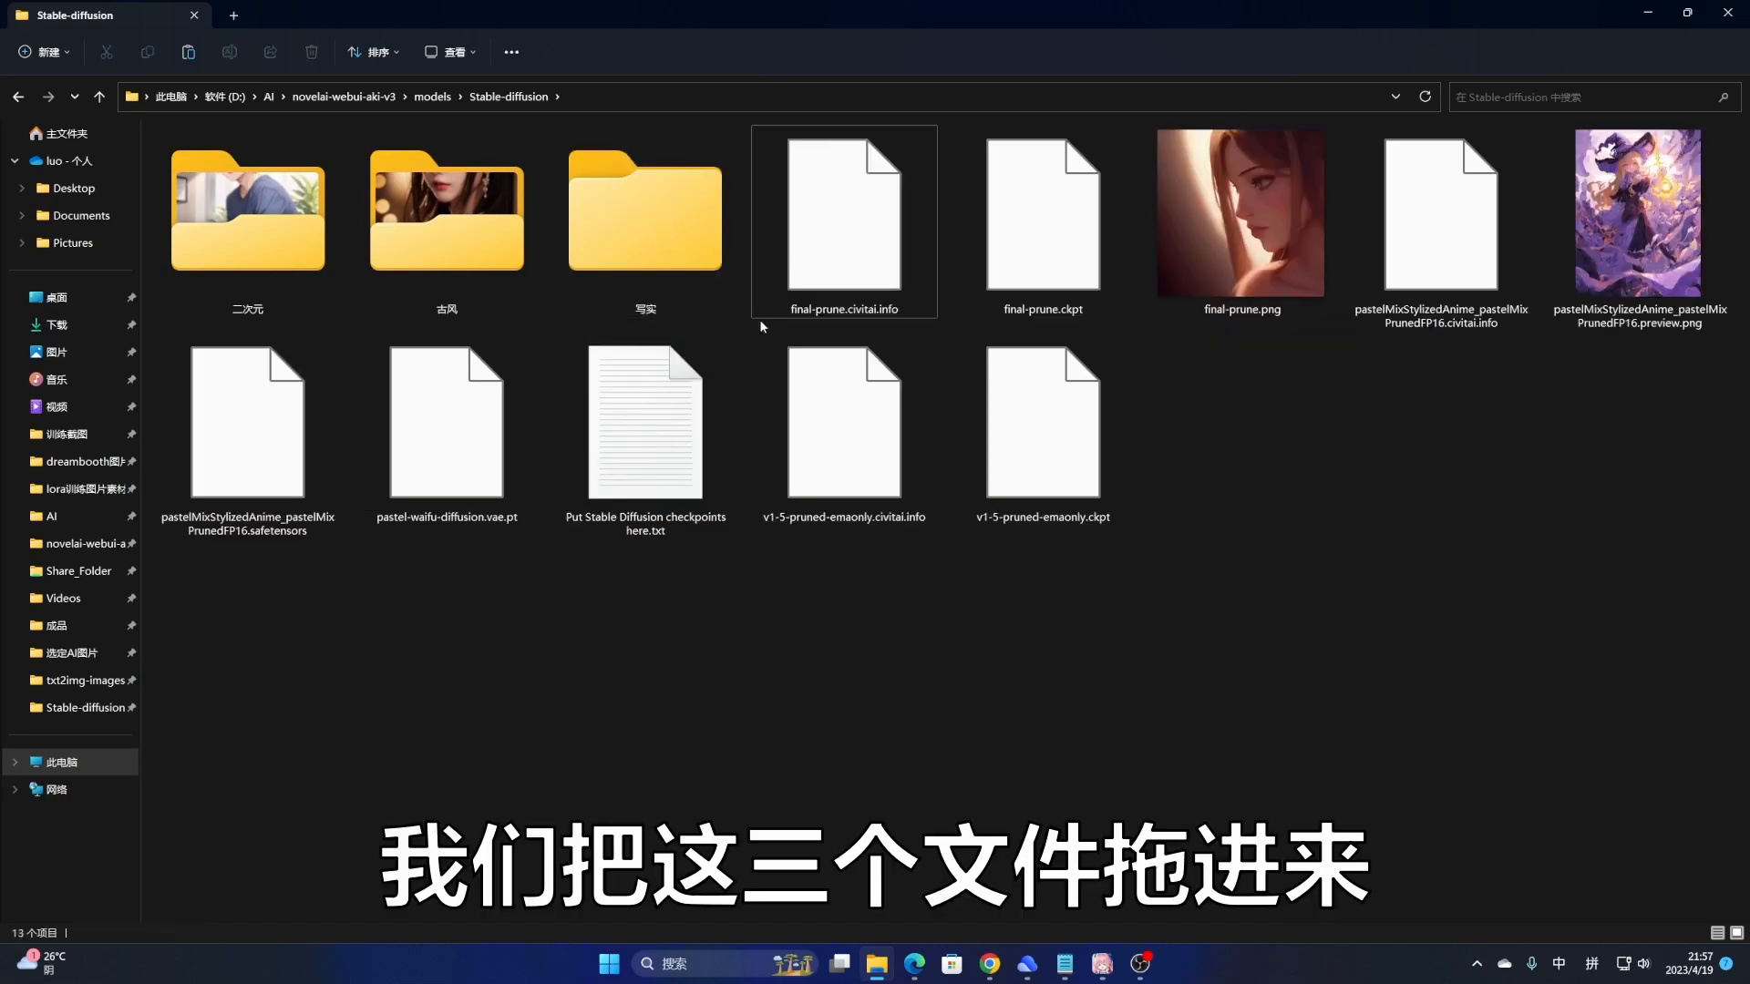
Step: Create a folder named 官方 in Stable-diffusion and move the final-prune and v1-5-pruned-emaonly files into it, leaving the pastelMix files in place
right_click(1315, 524)
mouse_move(1361, 695)
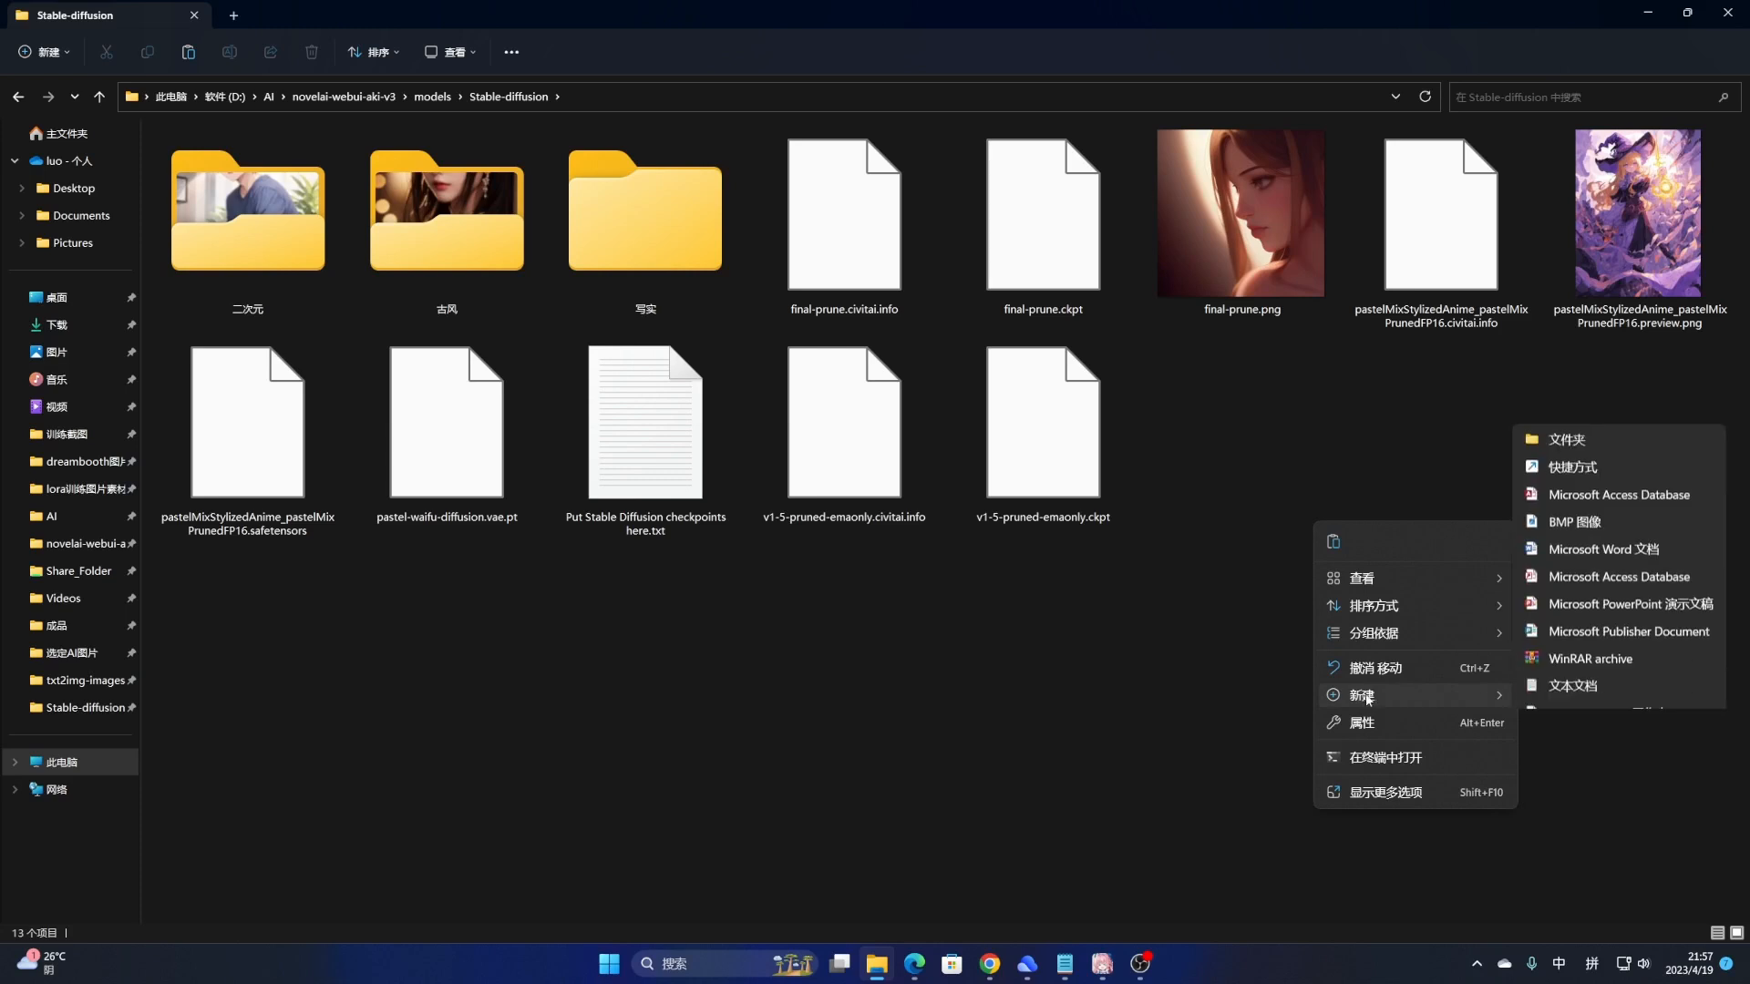
left_click(1541, 392)
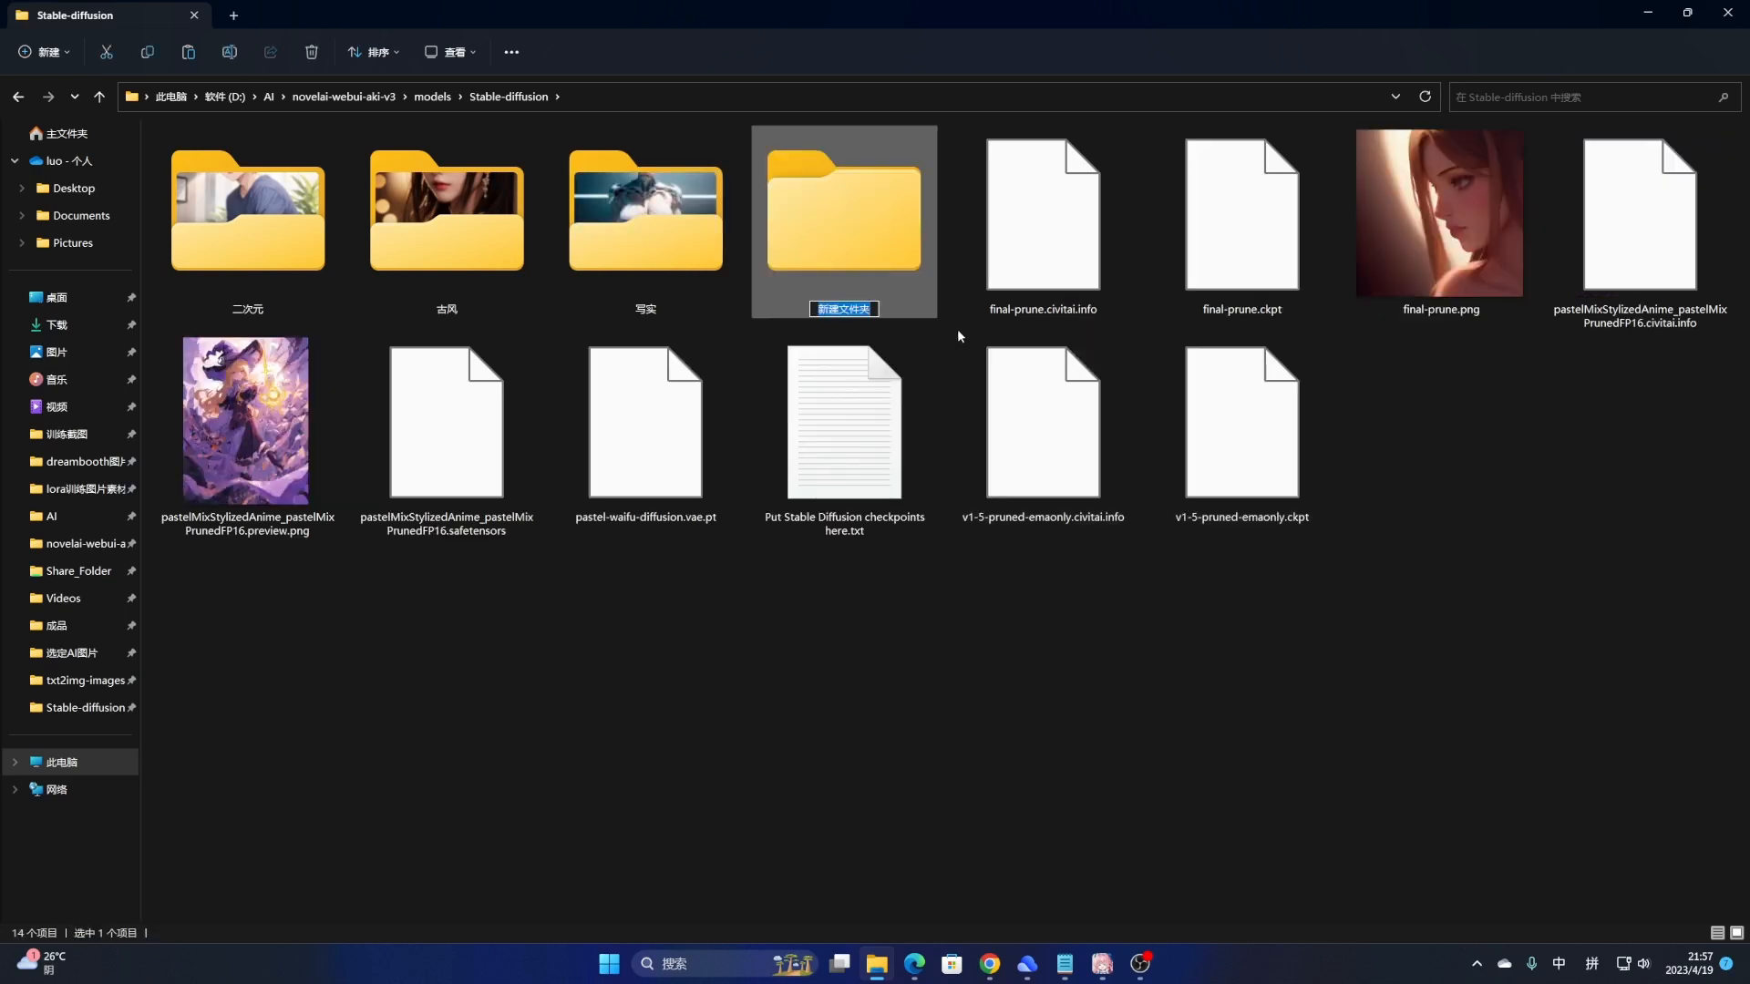
type("guanf")
key("space")
left_click(1058, 569)
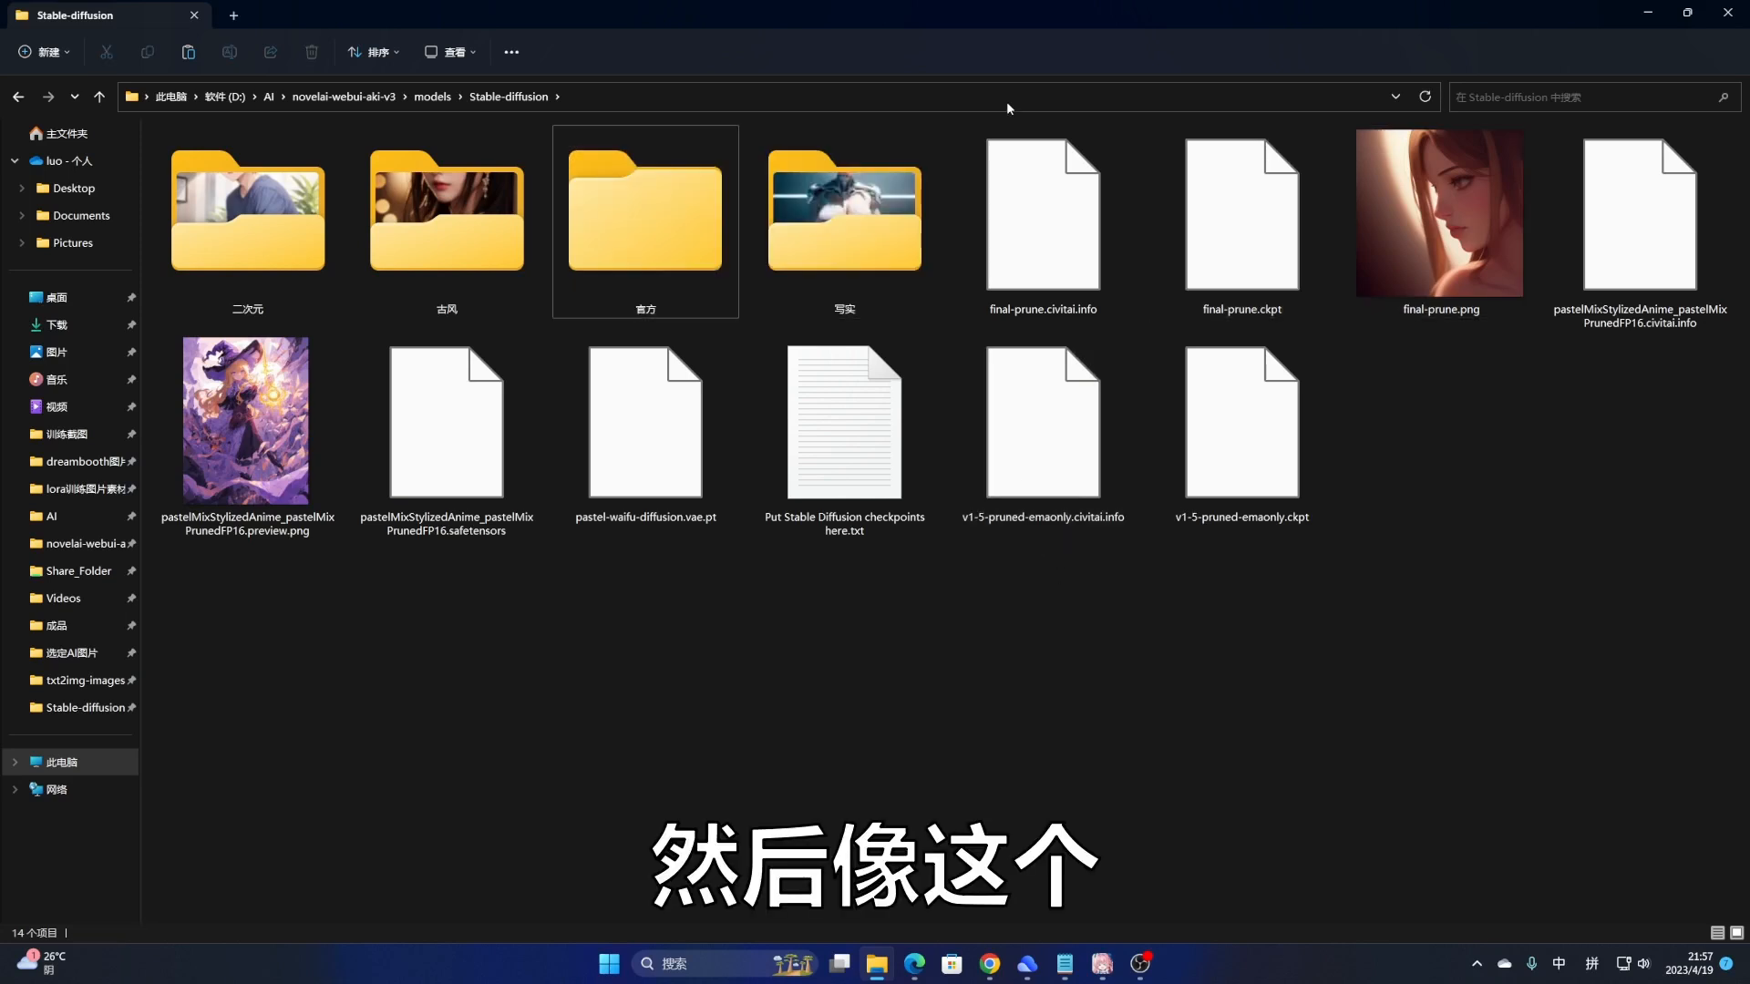
left_click_drag(981, 122, 1417, 205)
left_click_drag(1128, 218, 616, 226)
left_click_drag(775, 538, 645, 323)
left_click_drag(1063, 350, 1615, 258)
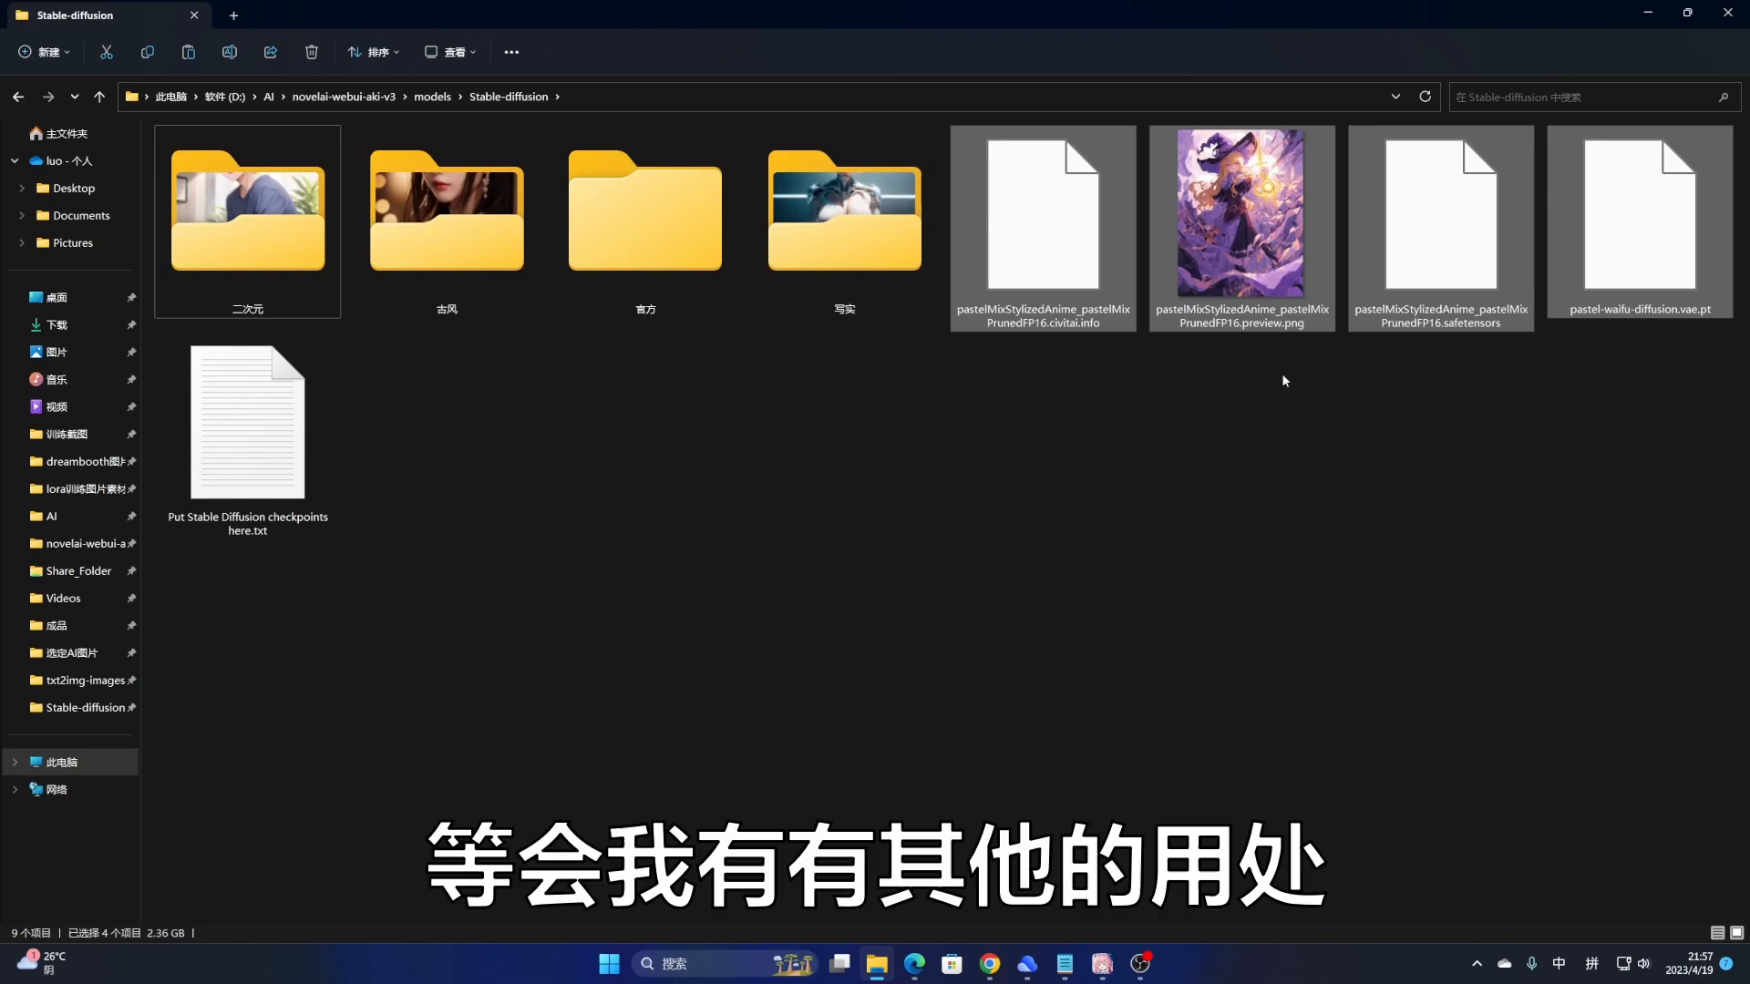
left_click(1021, 450)
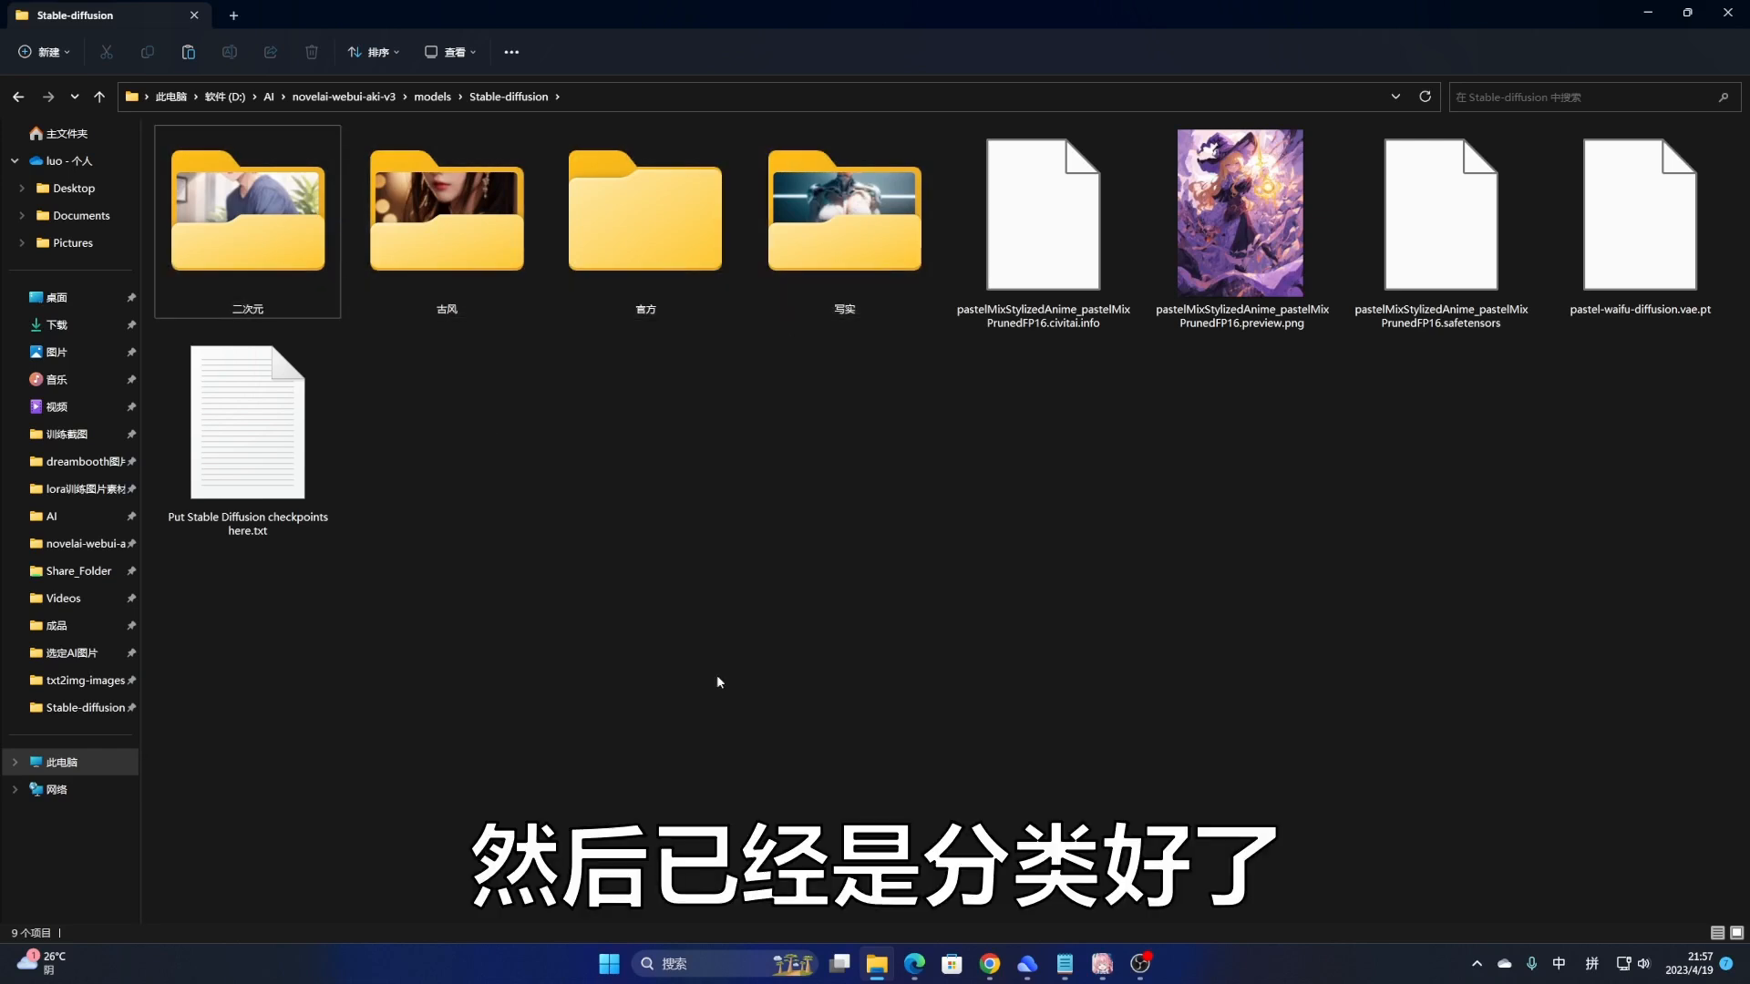
Step: Switch to Stable Diffusion WebUI in Chrome and refresh the Checkpoints list to load the category folders
left_click(991, 968)
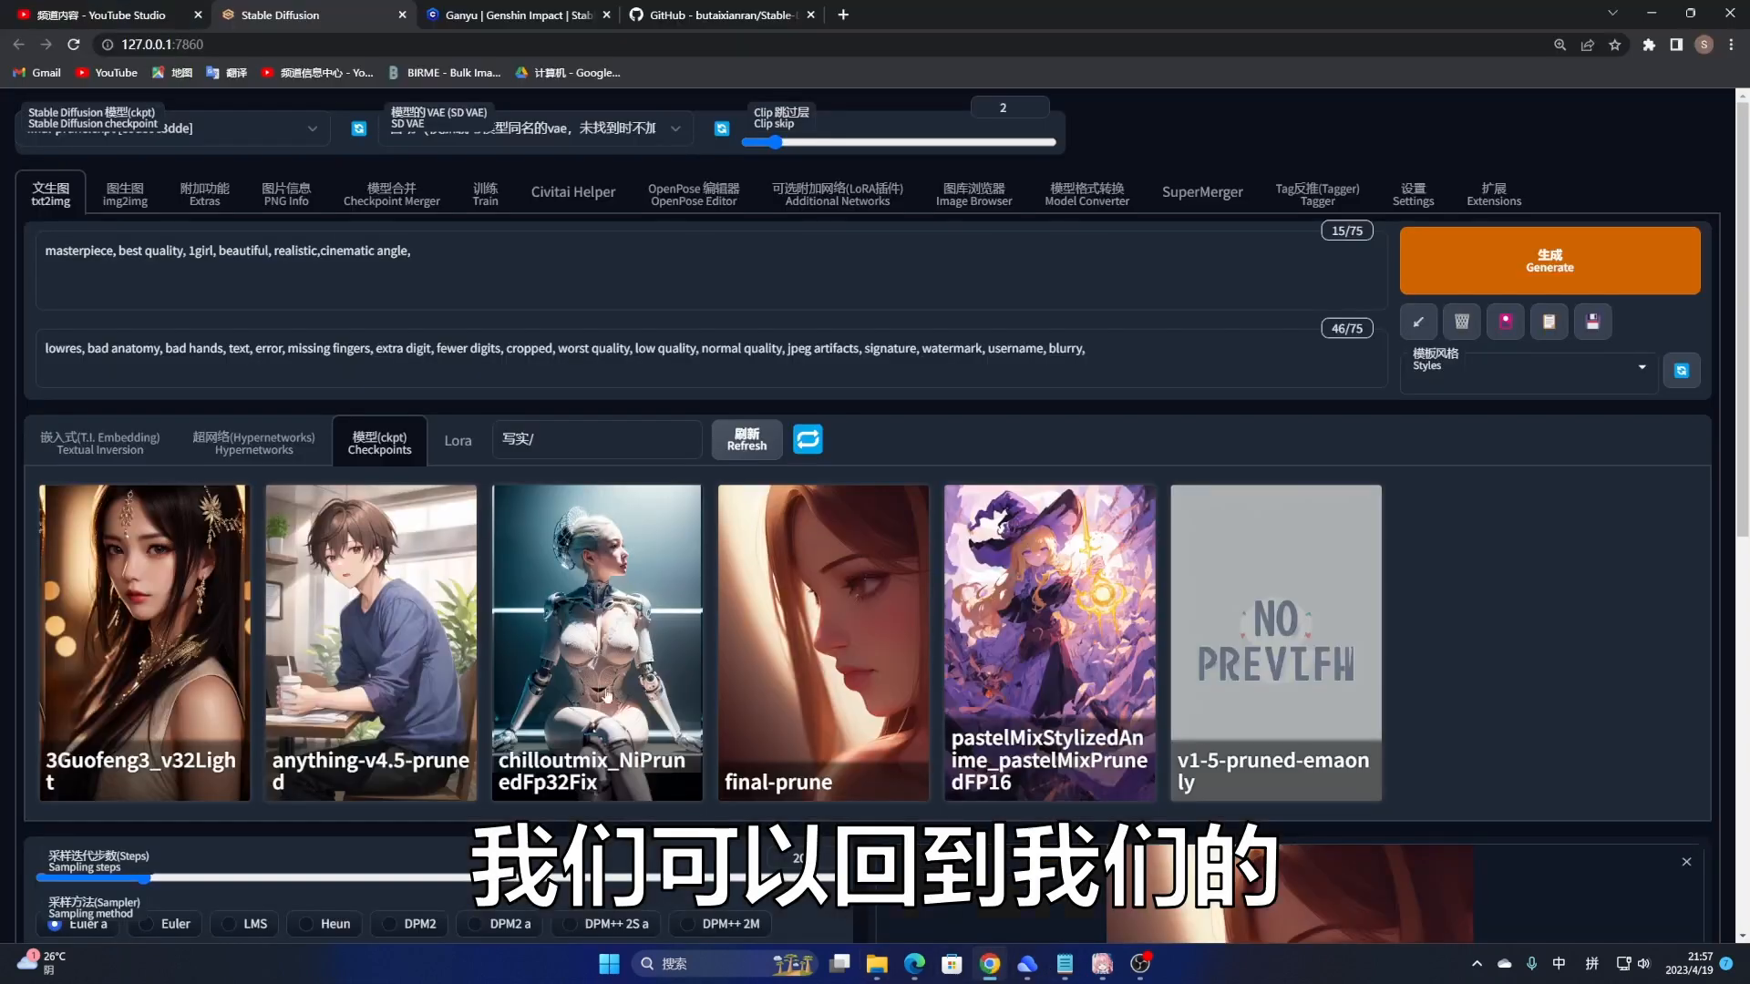
scroll(674, 304, "down", 1)
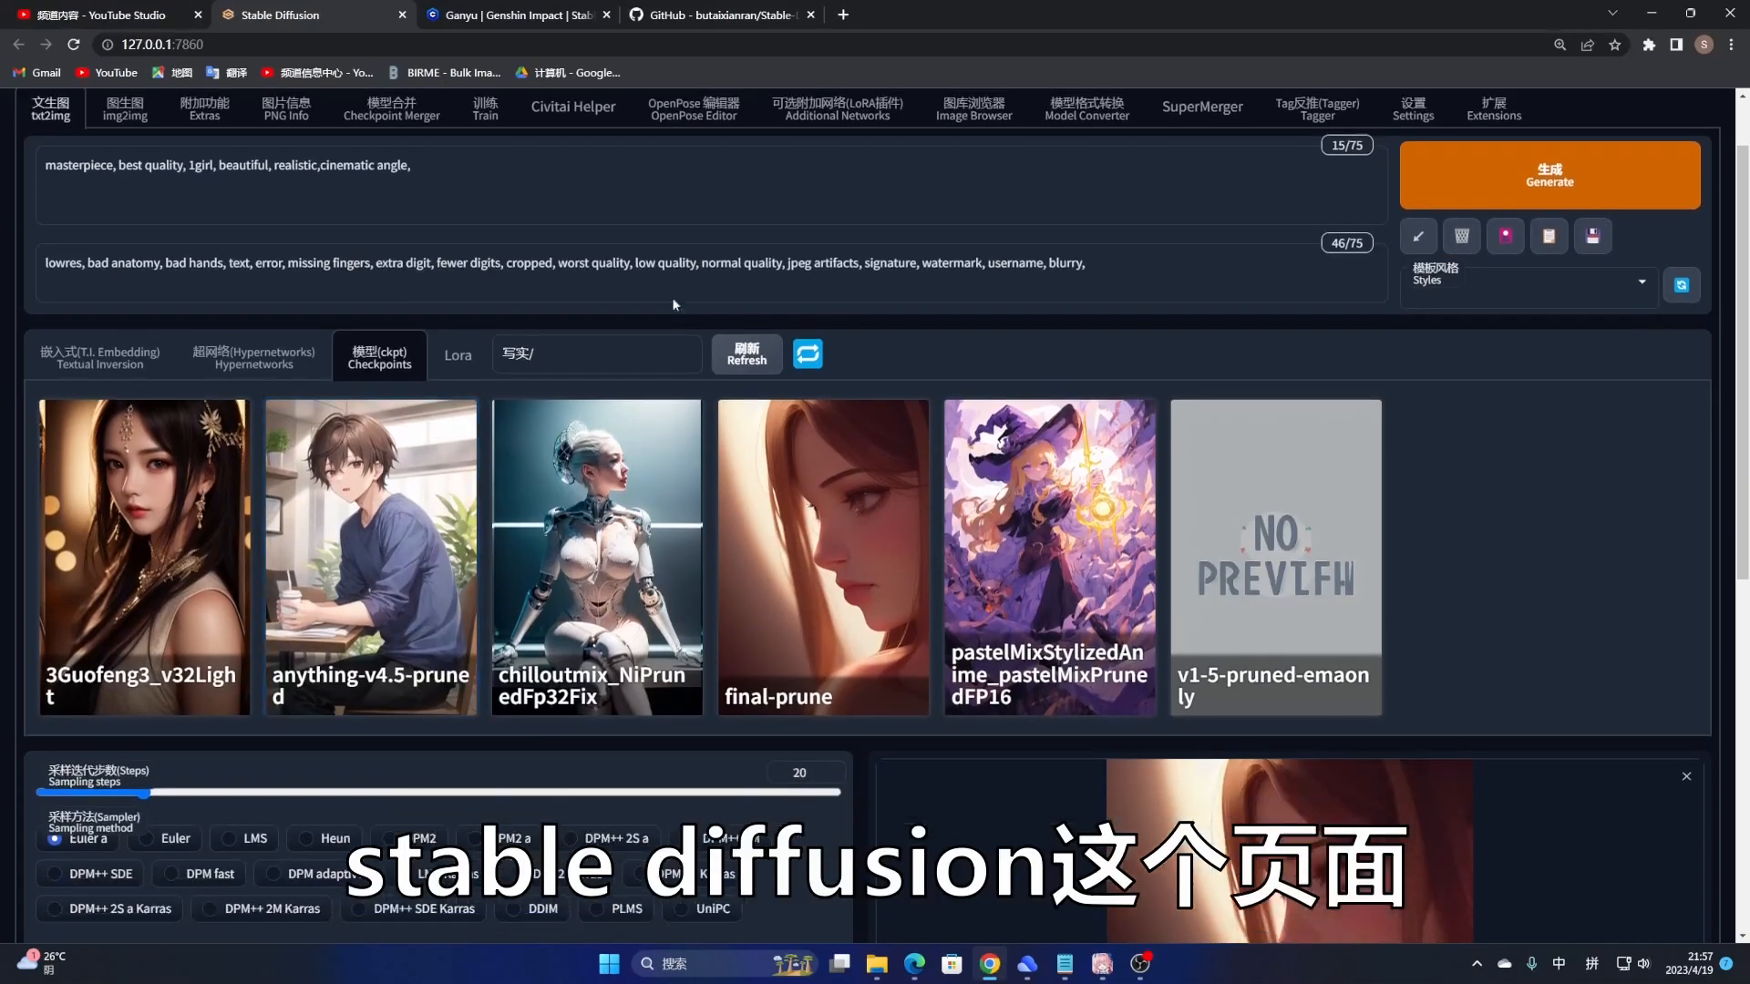
left_click(746, 356)
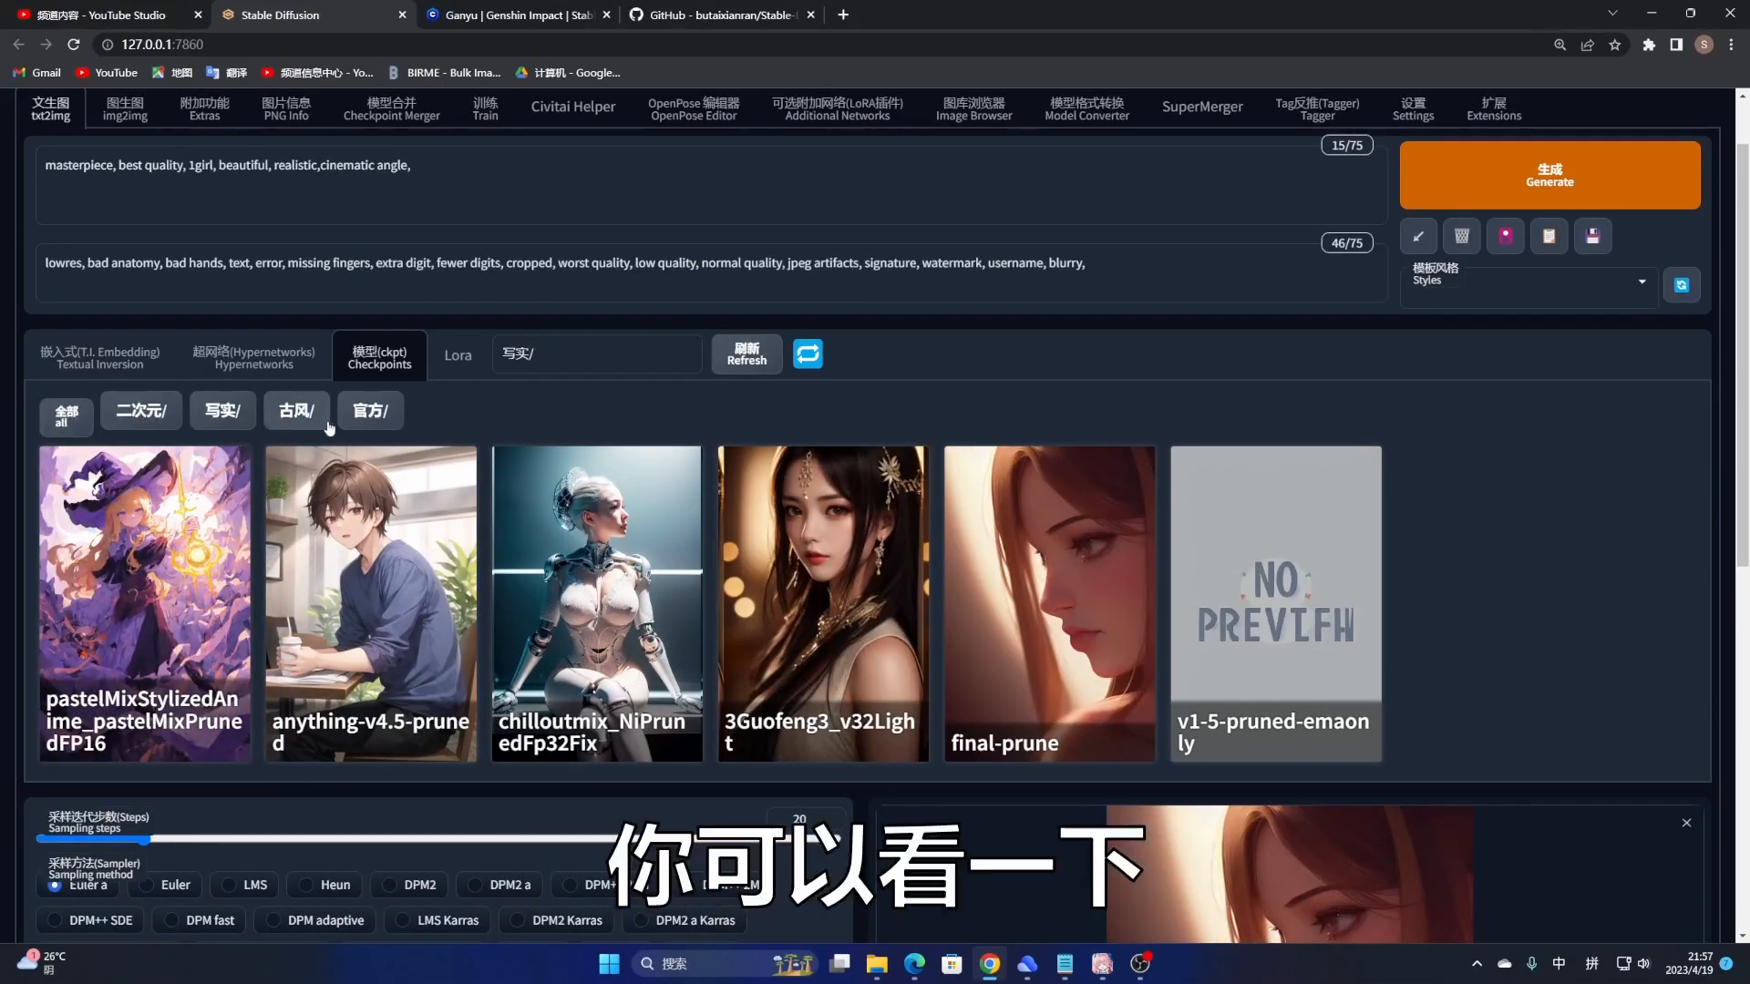
Step: Show all checkpoint models, and filter the cards to the 二次元 folder
left_click(64, 428)
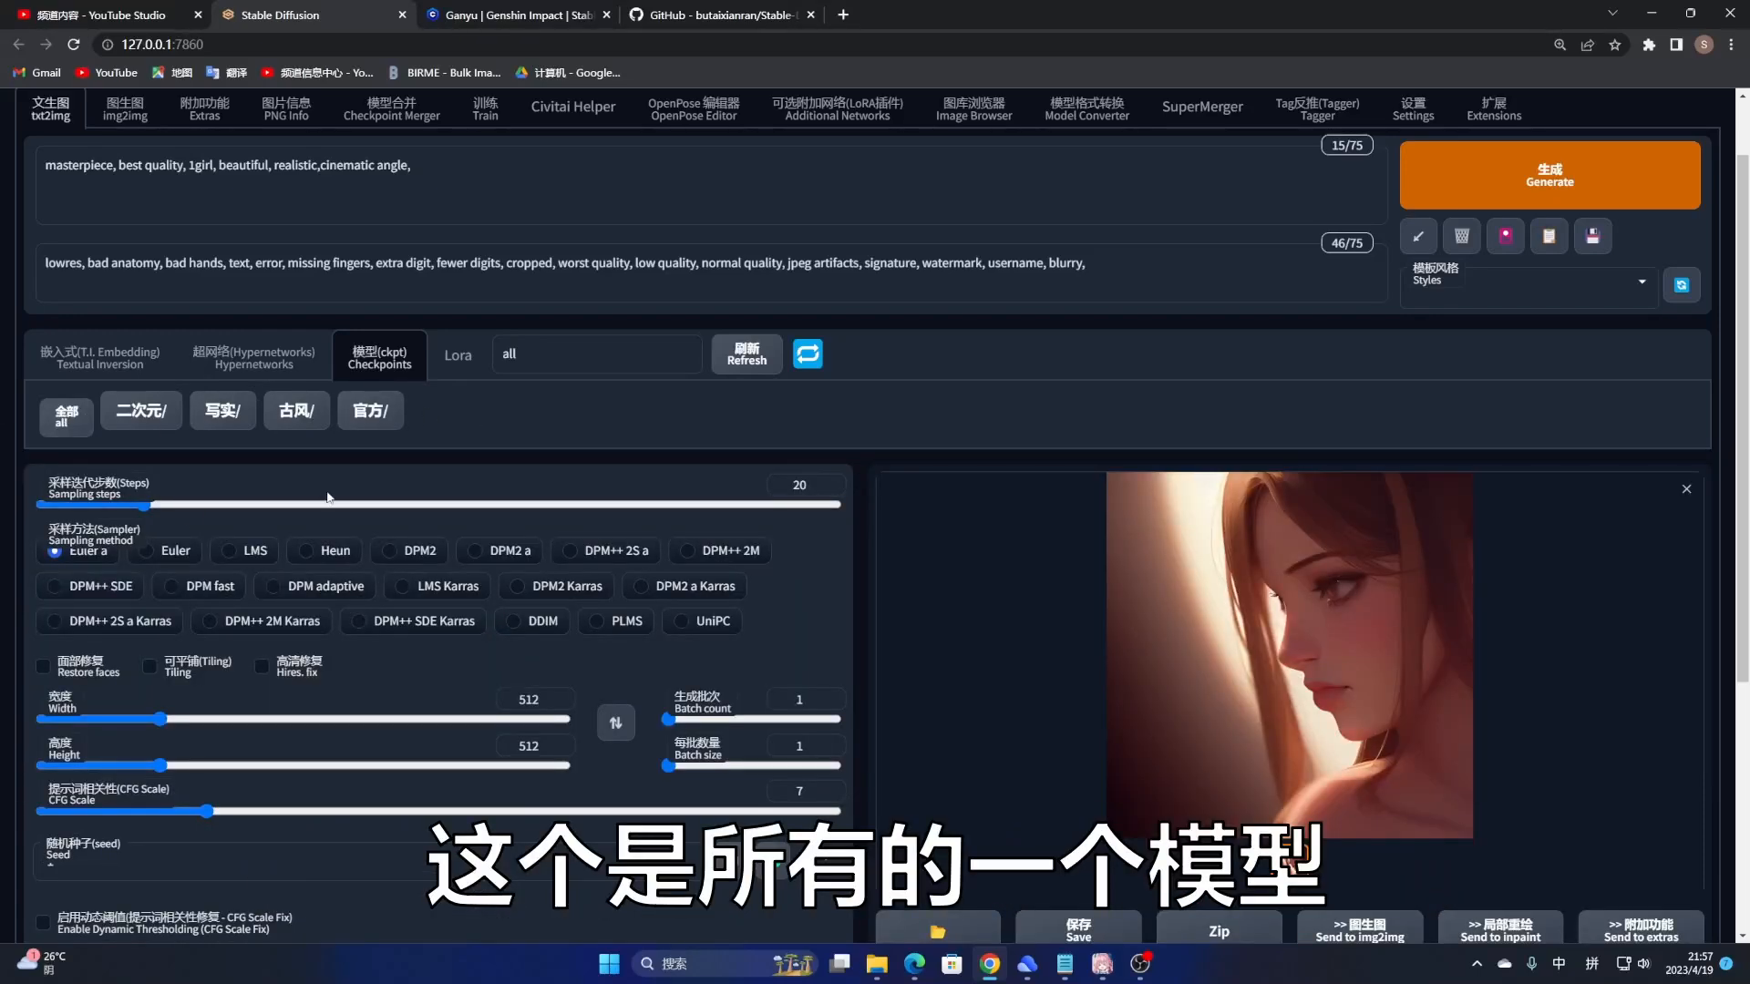
left_click(77, 429)
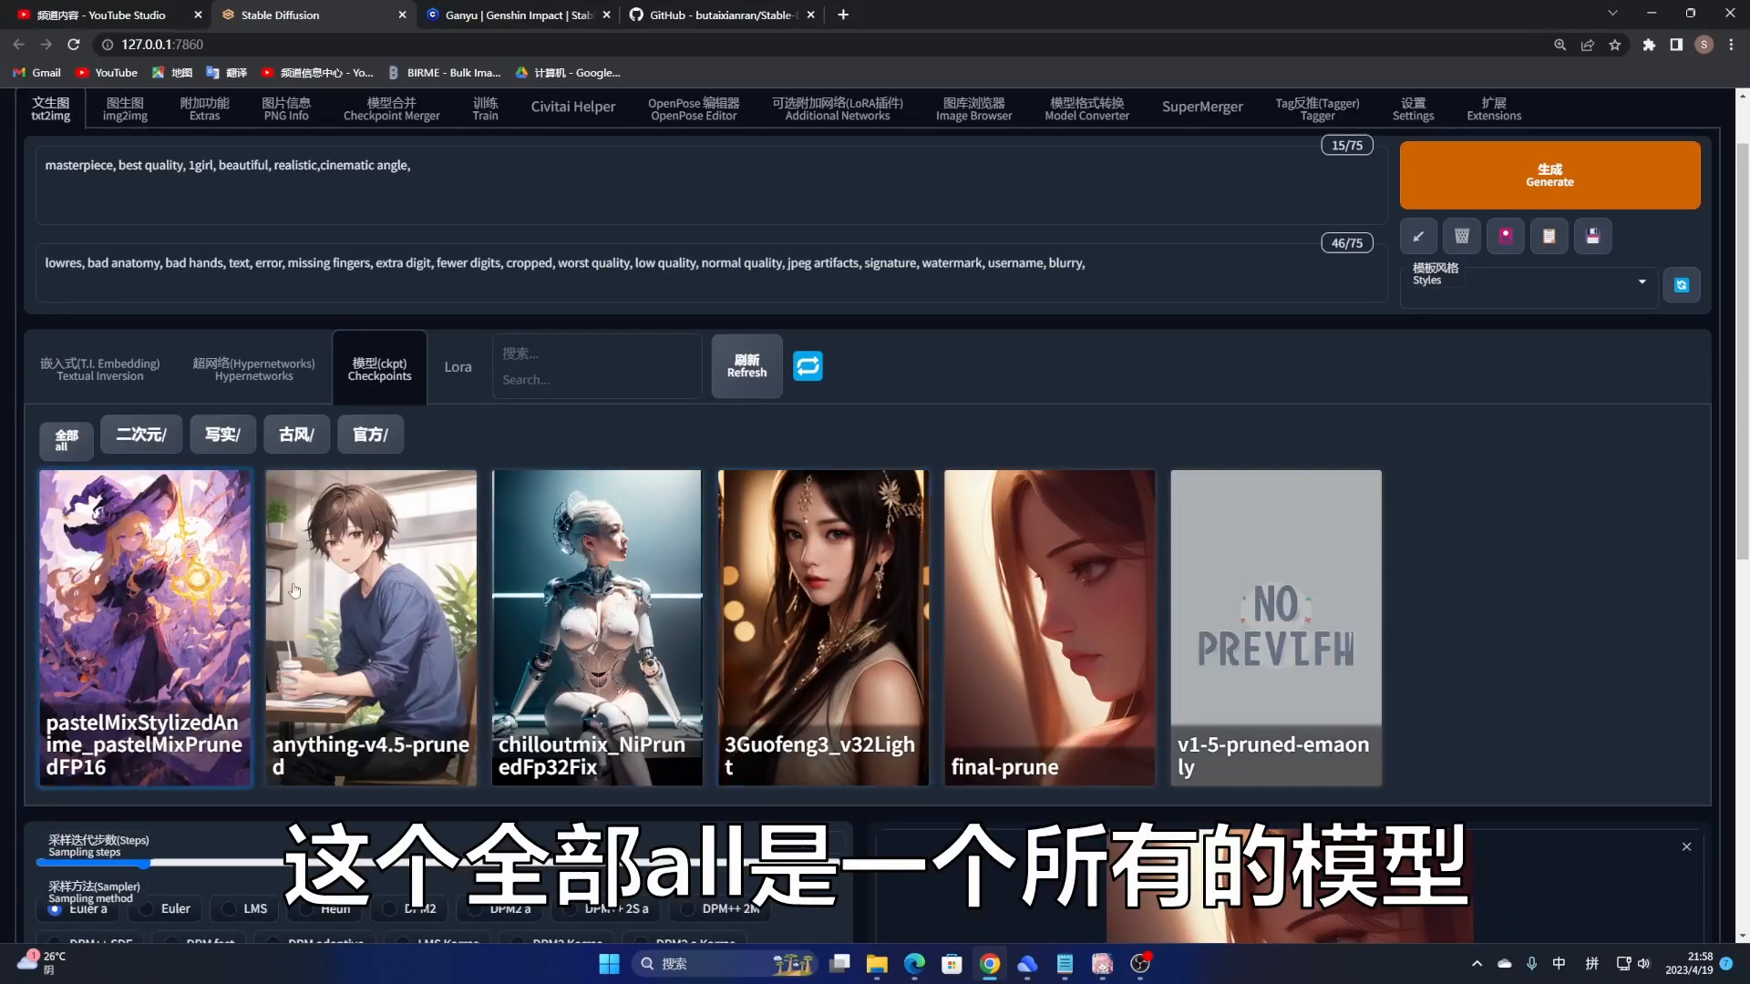
left_click(142, 434)
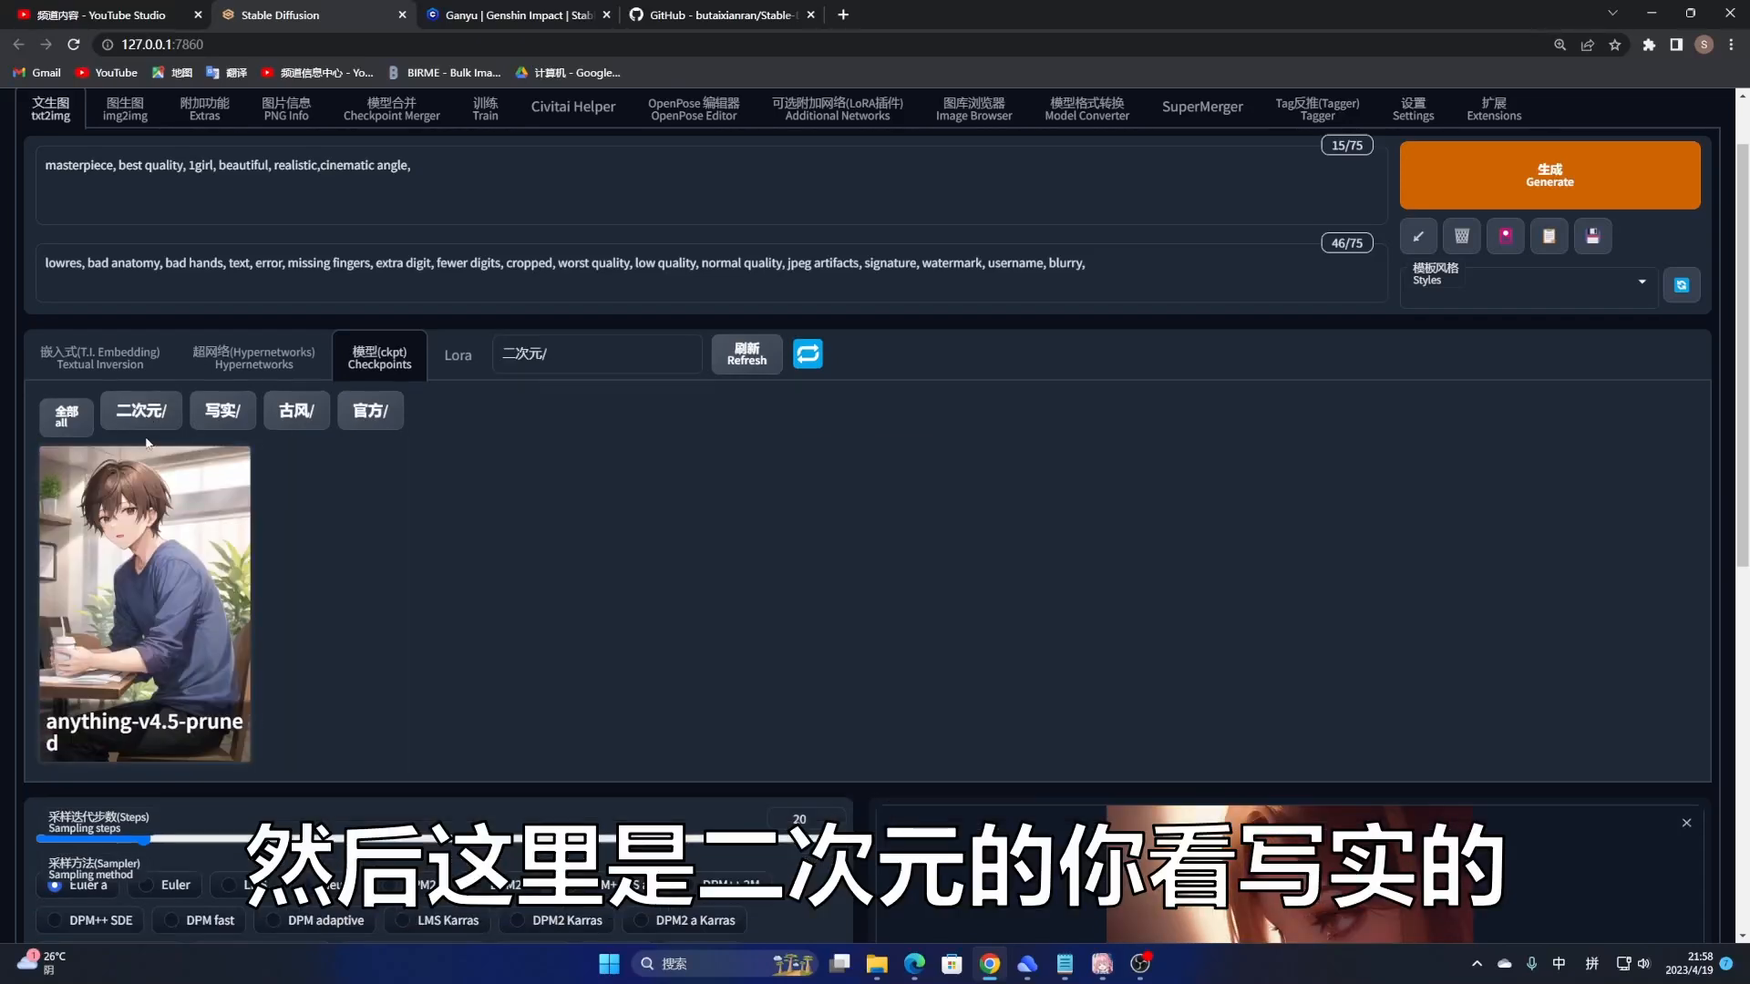
Step: Filter the checkpoint cards by the 写实, 古风 and 官方 folders in turn, ending with all models and the 二次元 folder
left_click(224, 412)
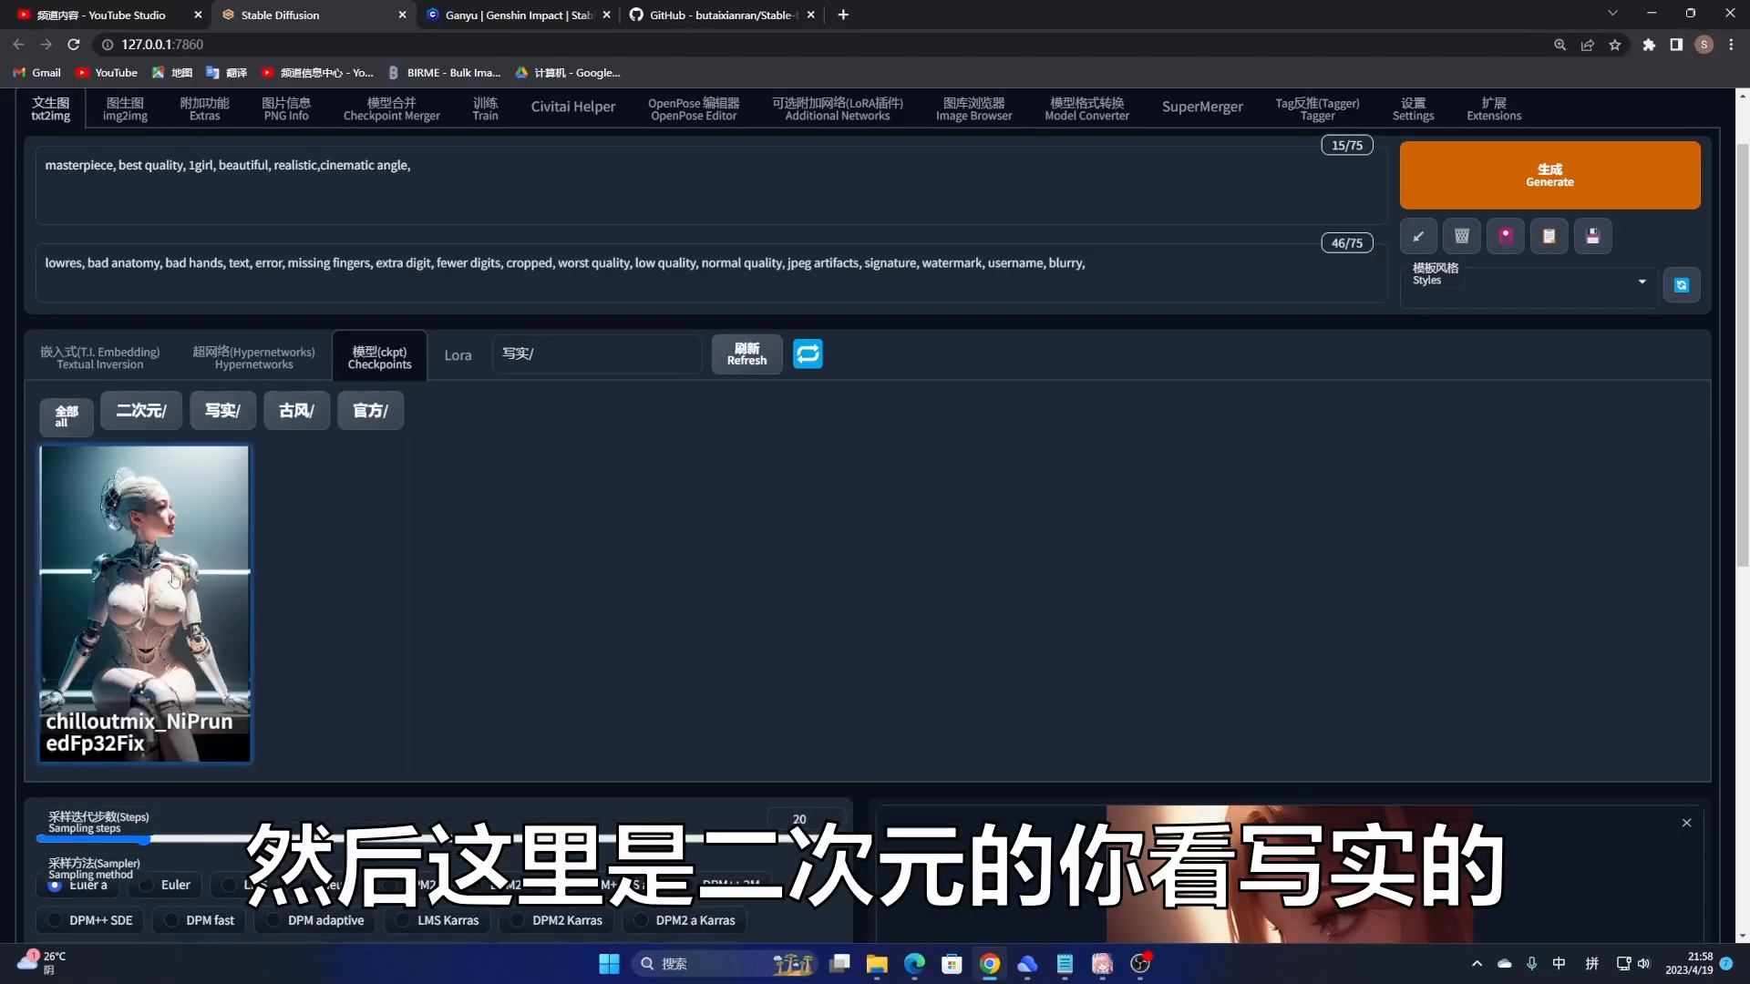
left_click(296, 411)
left_click(370, 410)
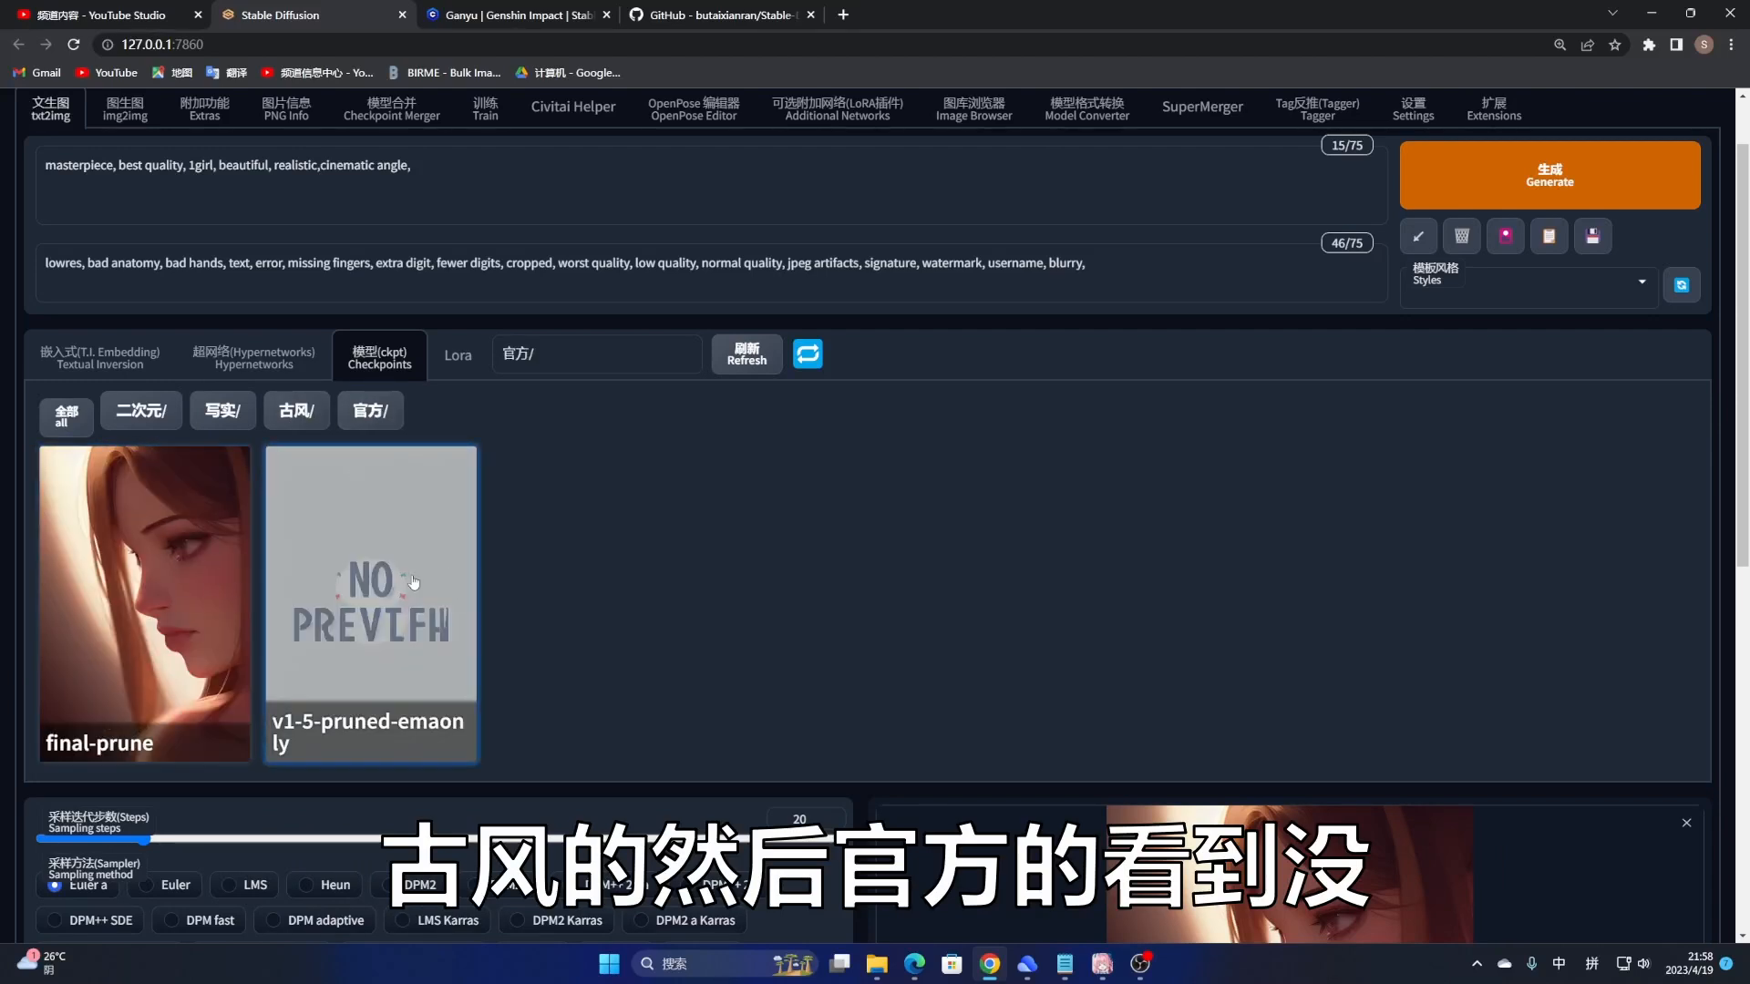
left_click(70, 426)
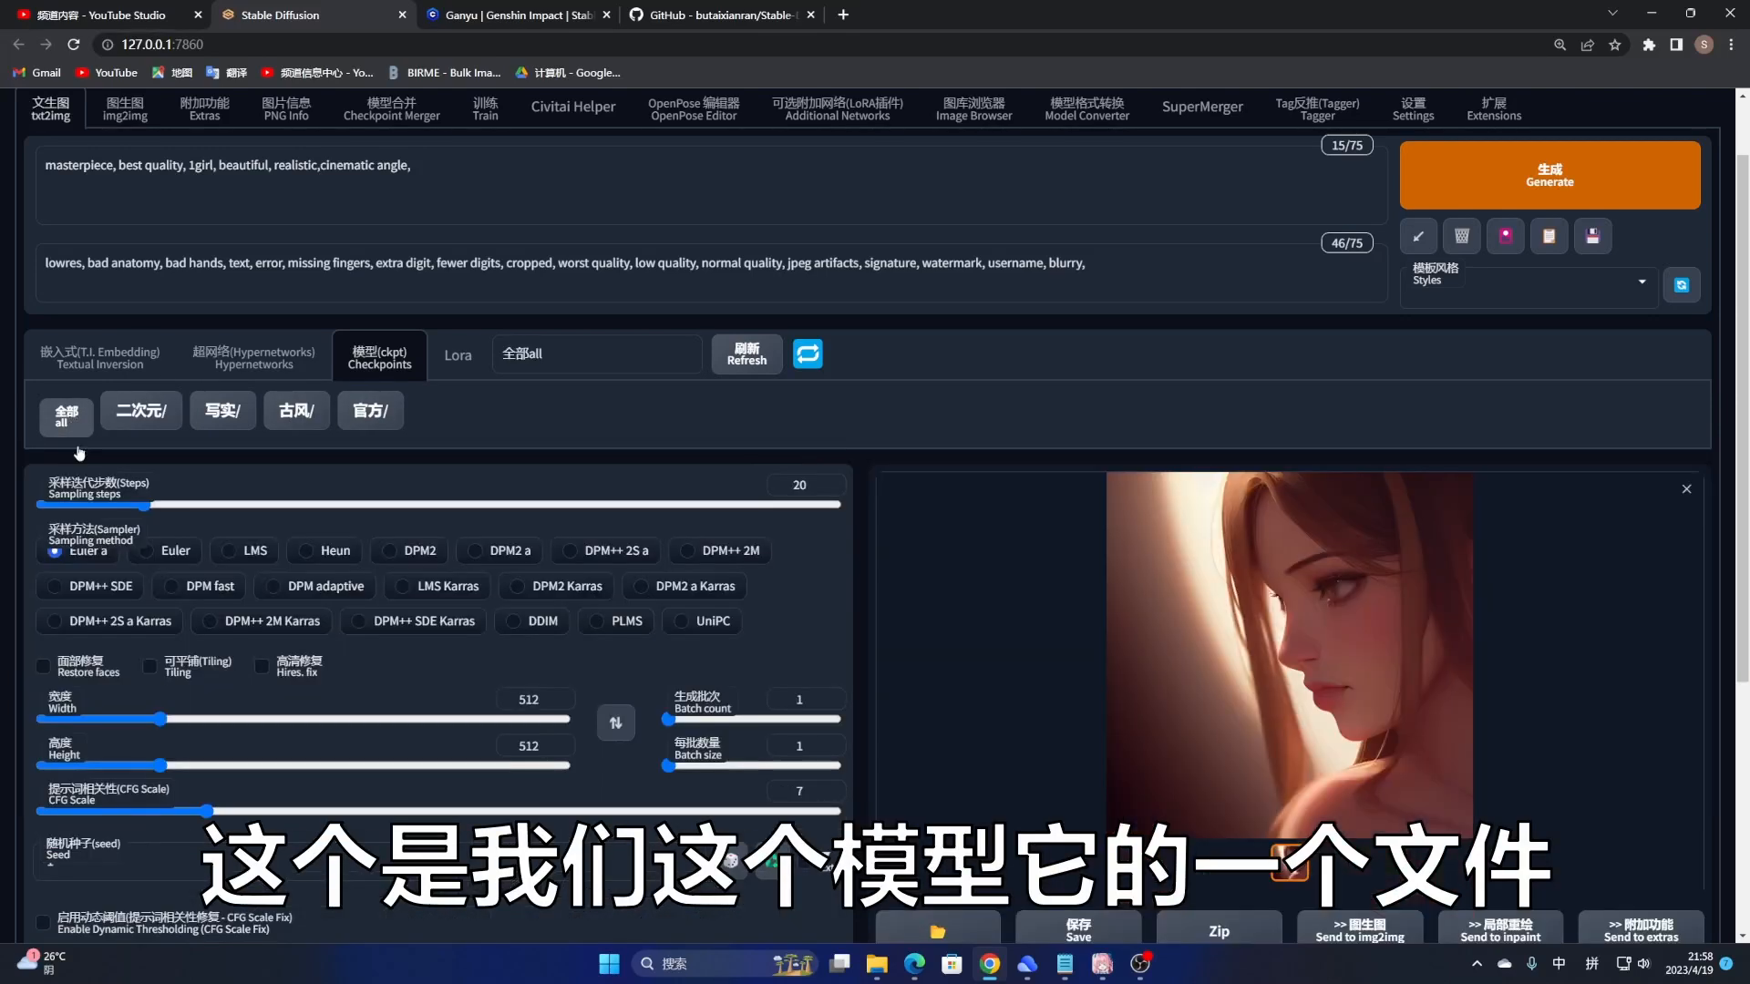
left_click(141, 411)
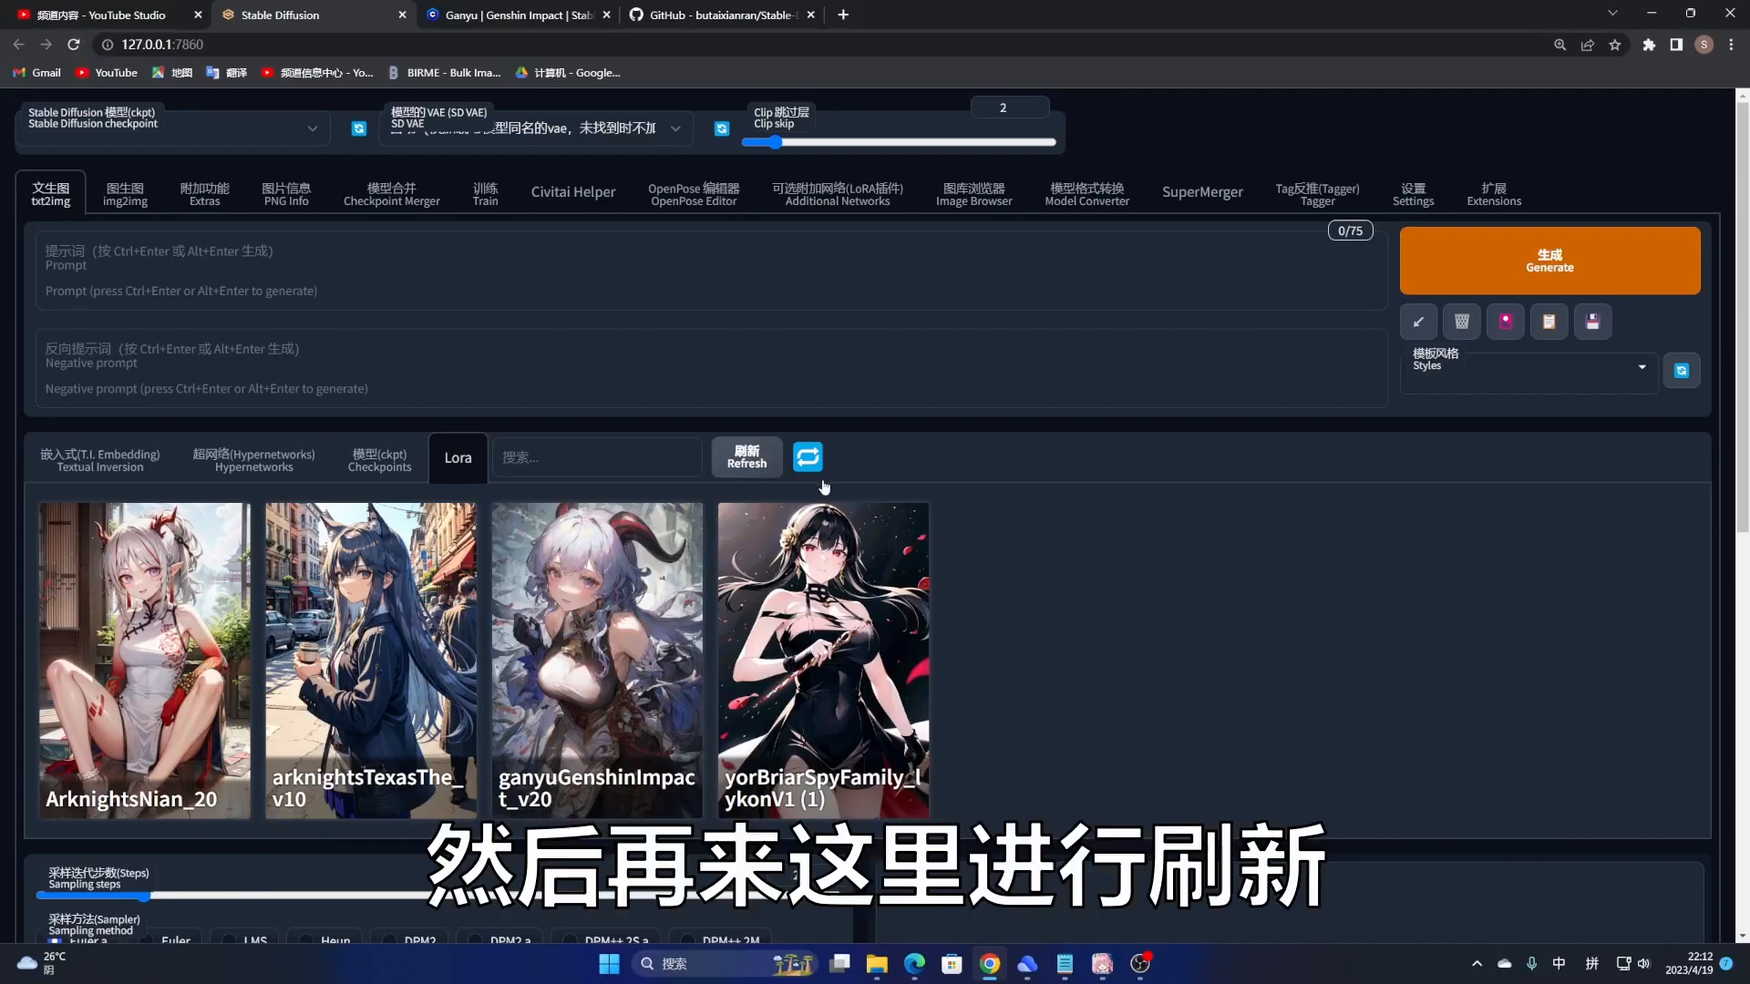
Step: Open the Civitai page of the arknightsTexasThe_v10 LoRA and review its details, description, discussion and gallery
mouse_move(351, 785)
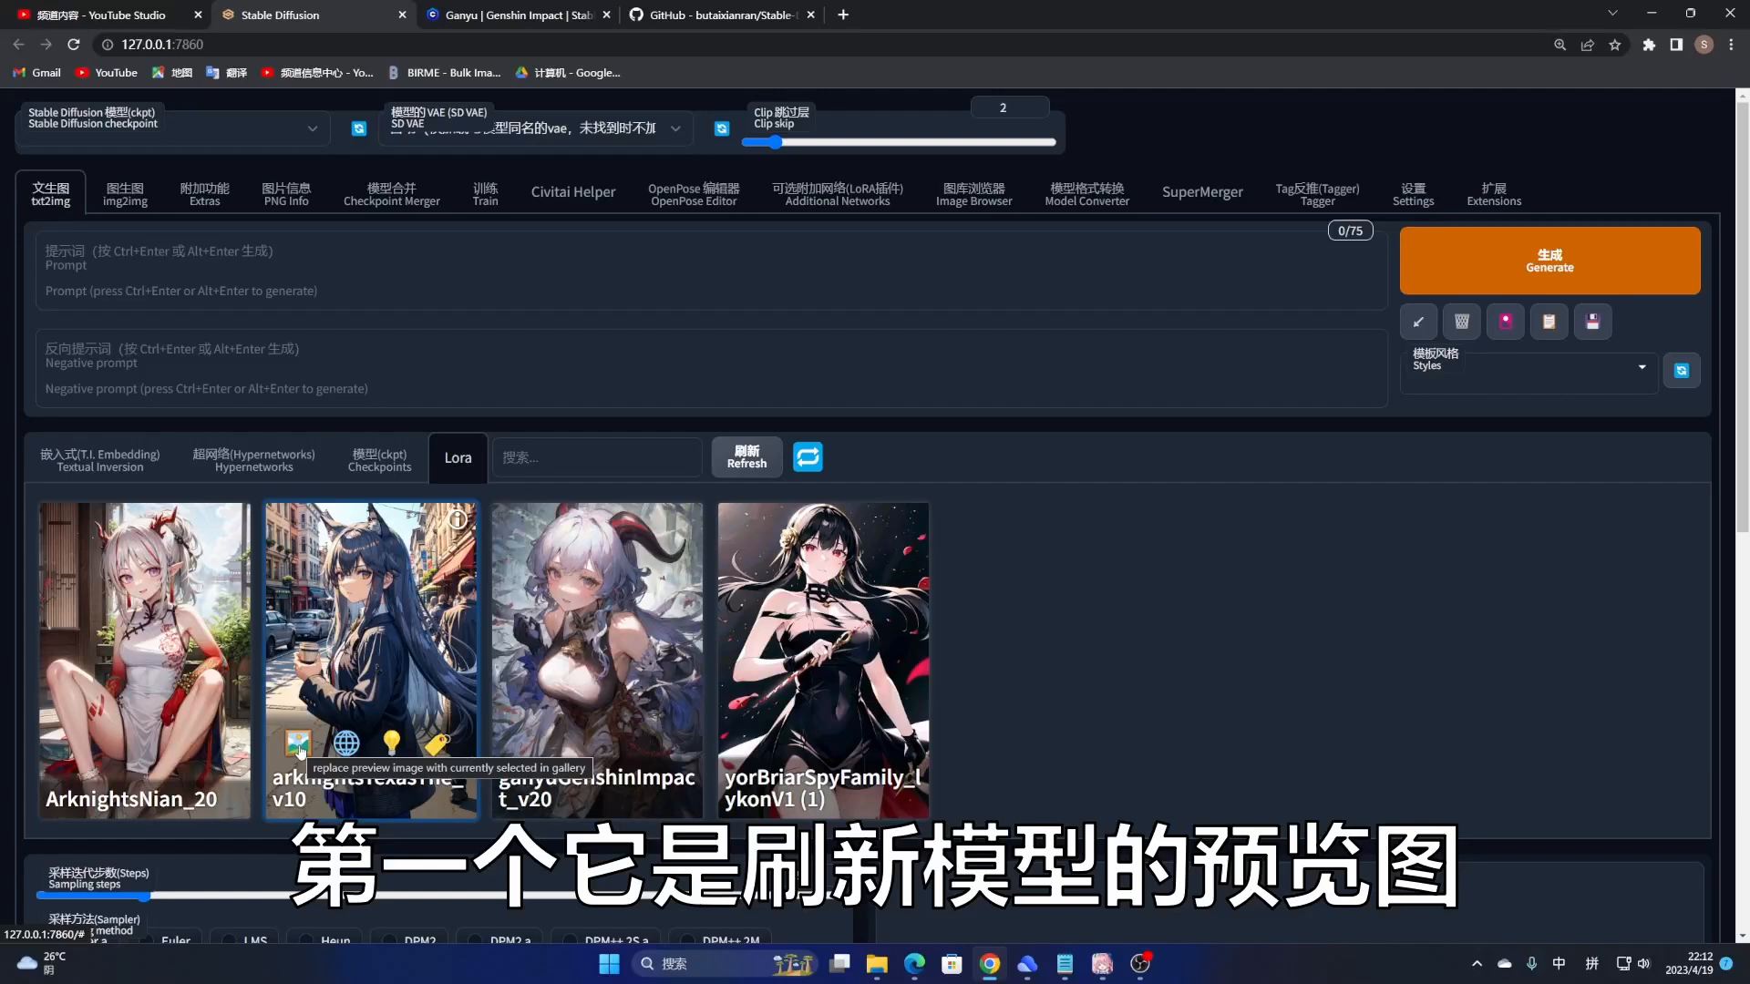
left_click(348, 744)
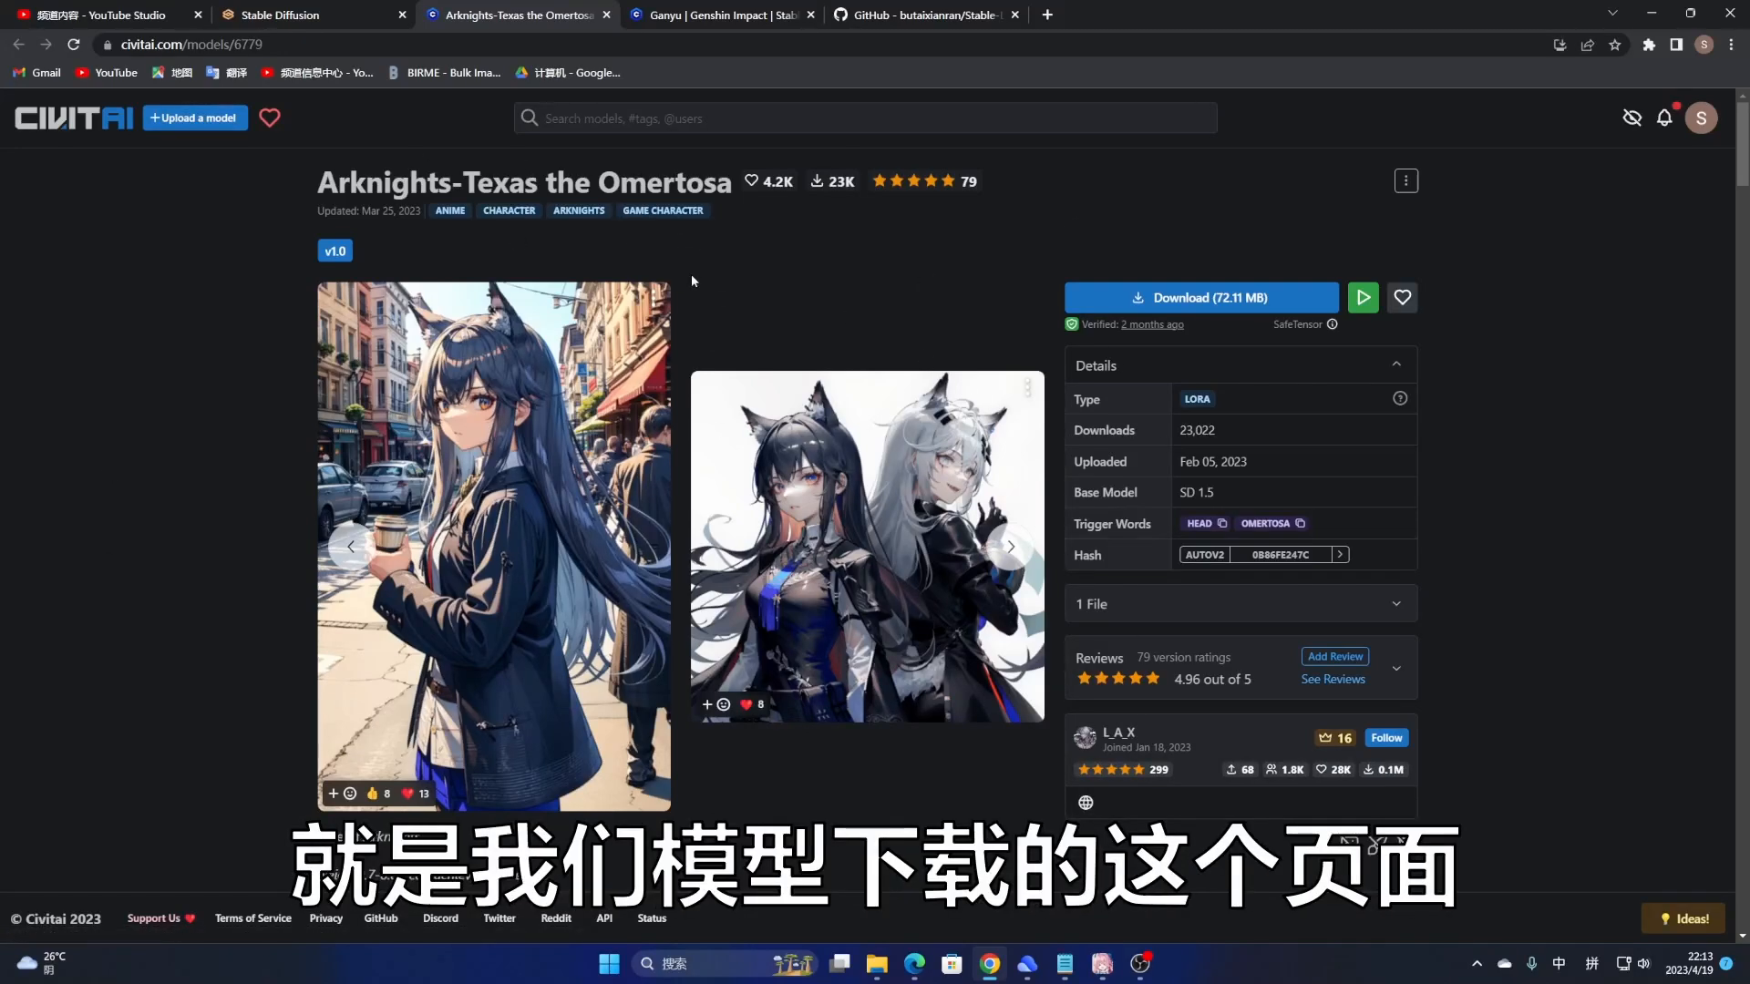
scroll(685, 779, "down", 4)
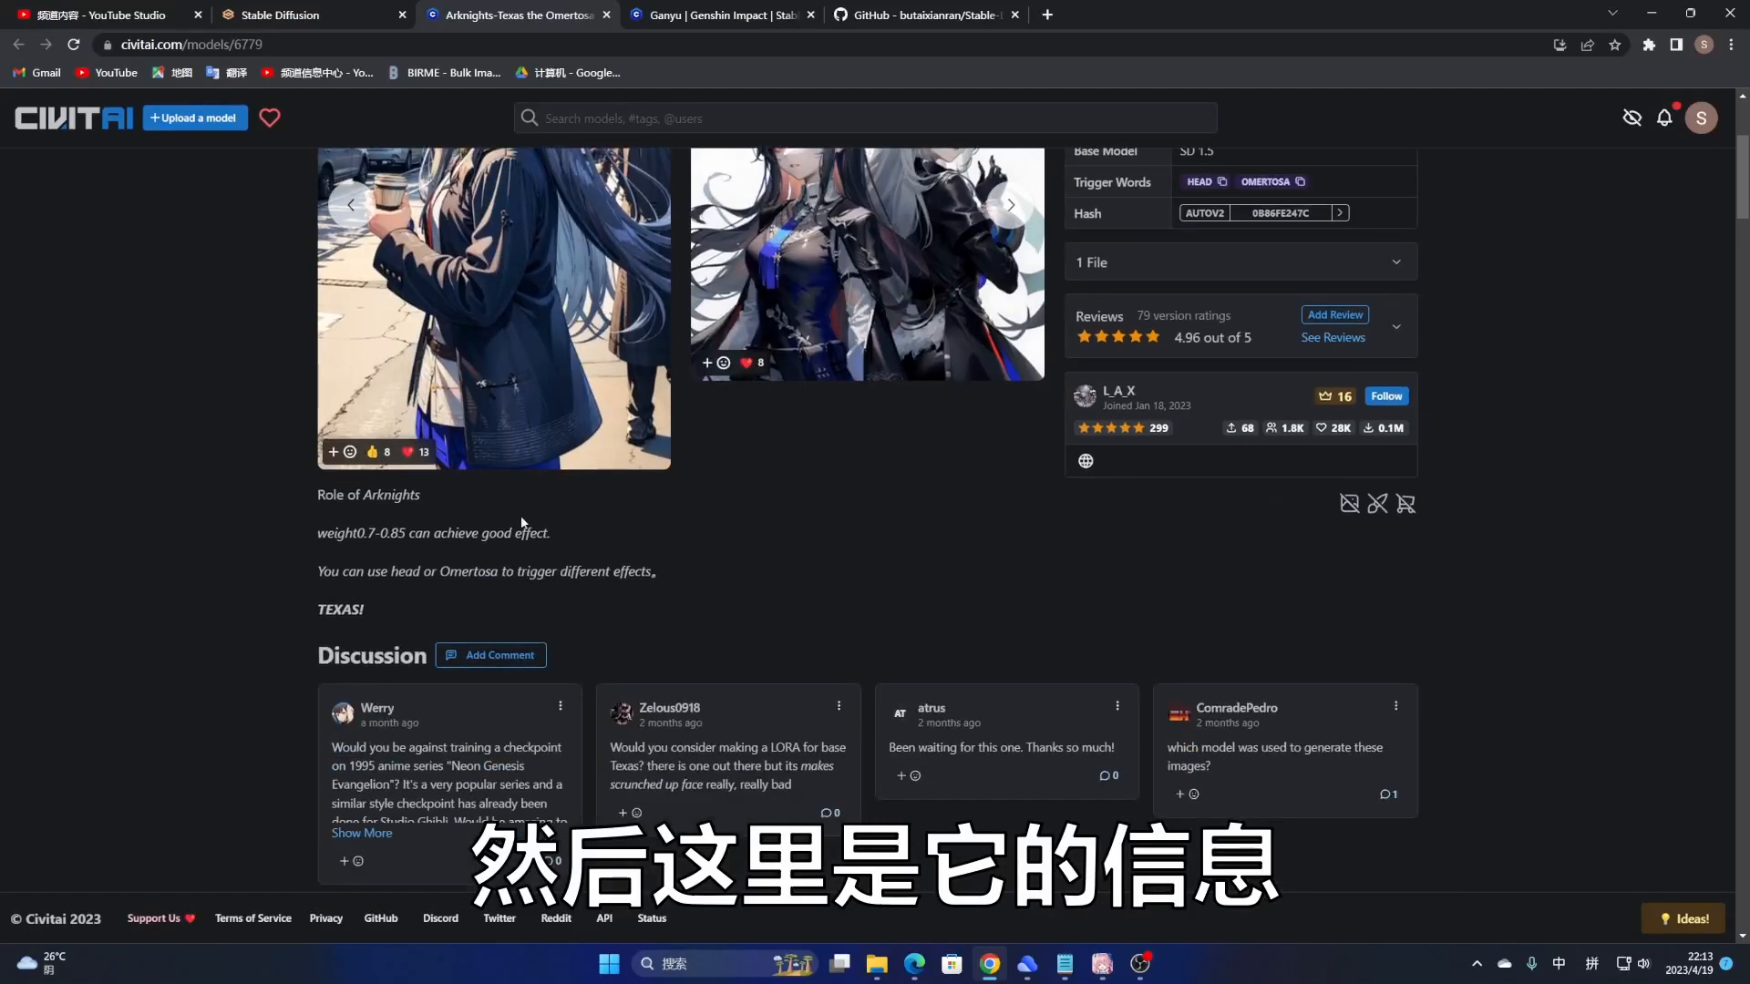
scroll(489, 357, "down", 2)
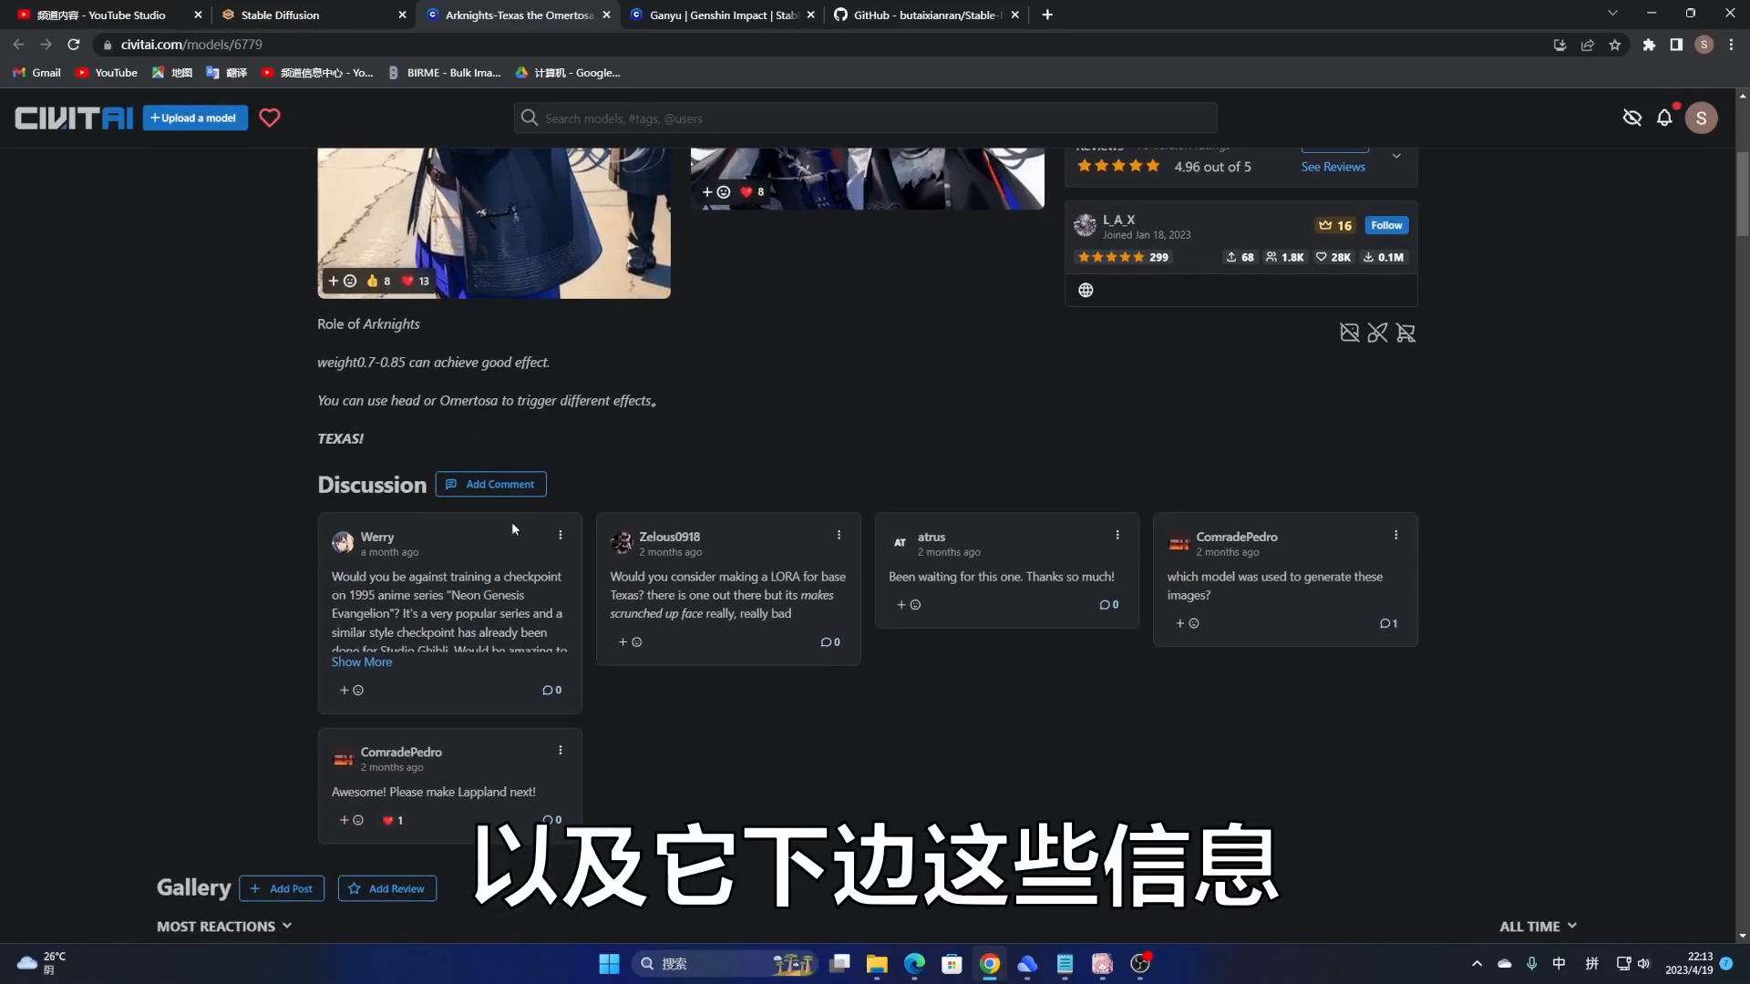
scroll(475, 545, "down", 7)
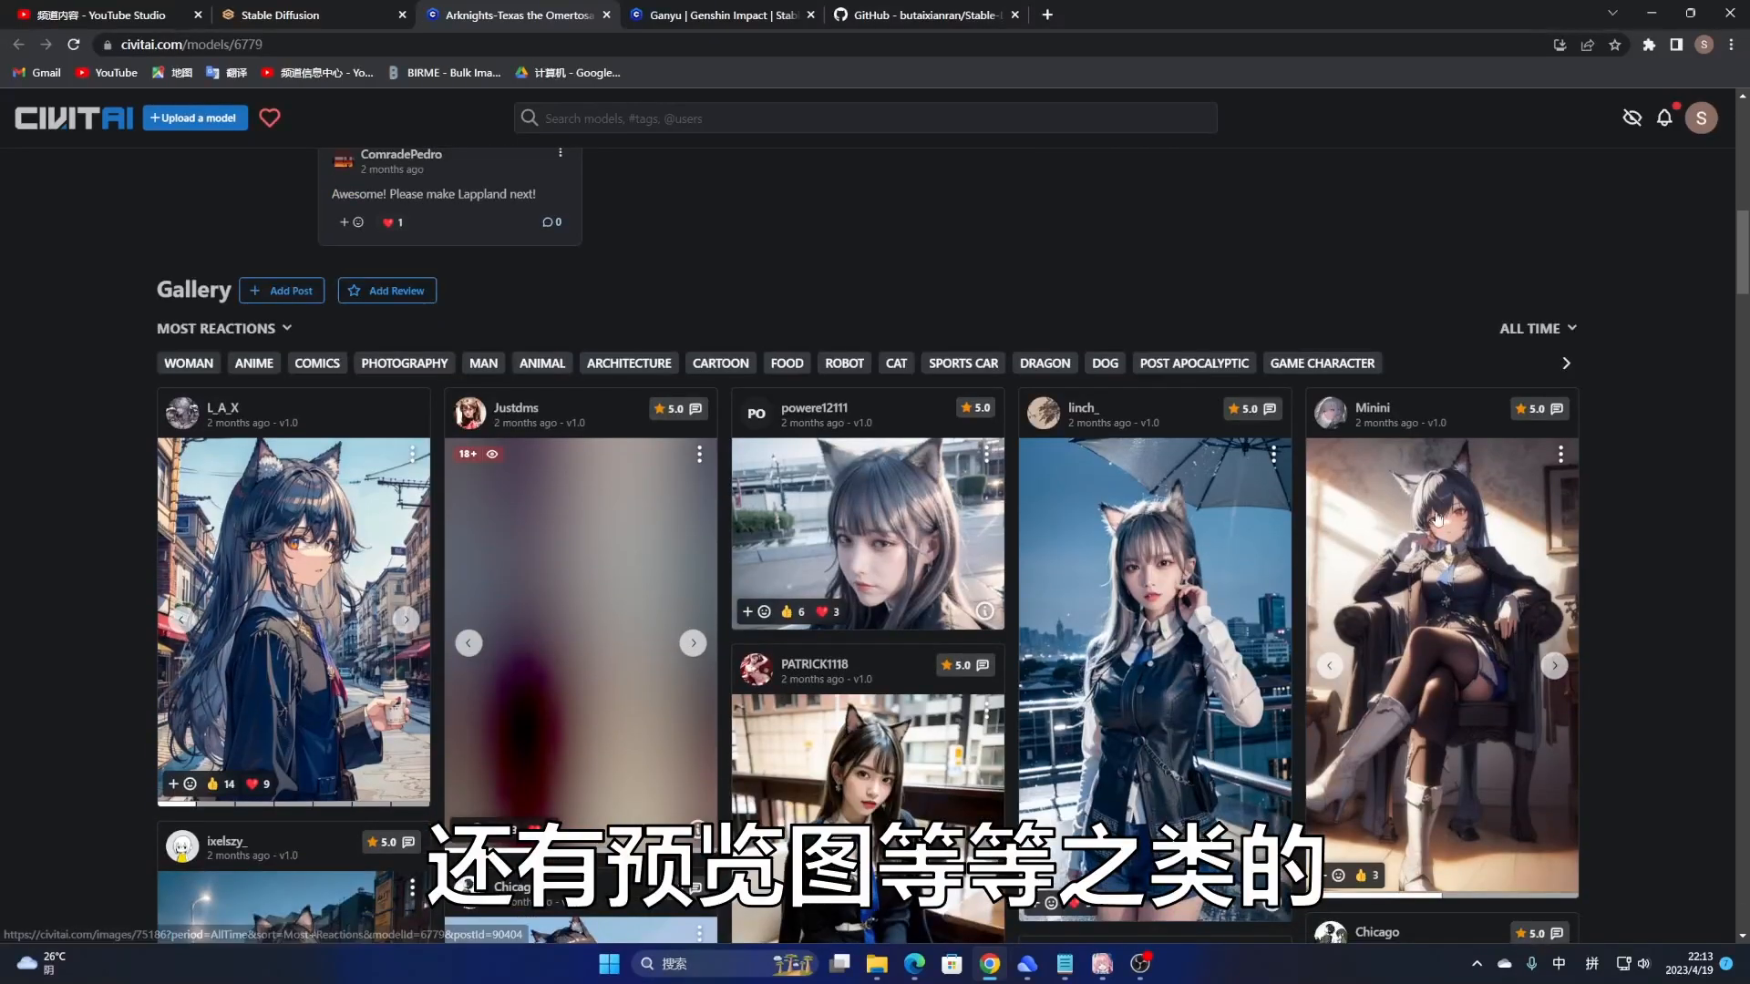
scroll(1426, 489, "up", 13)
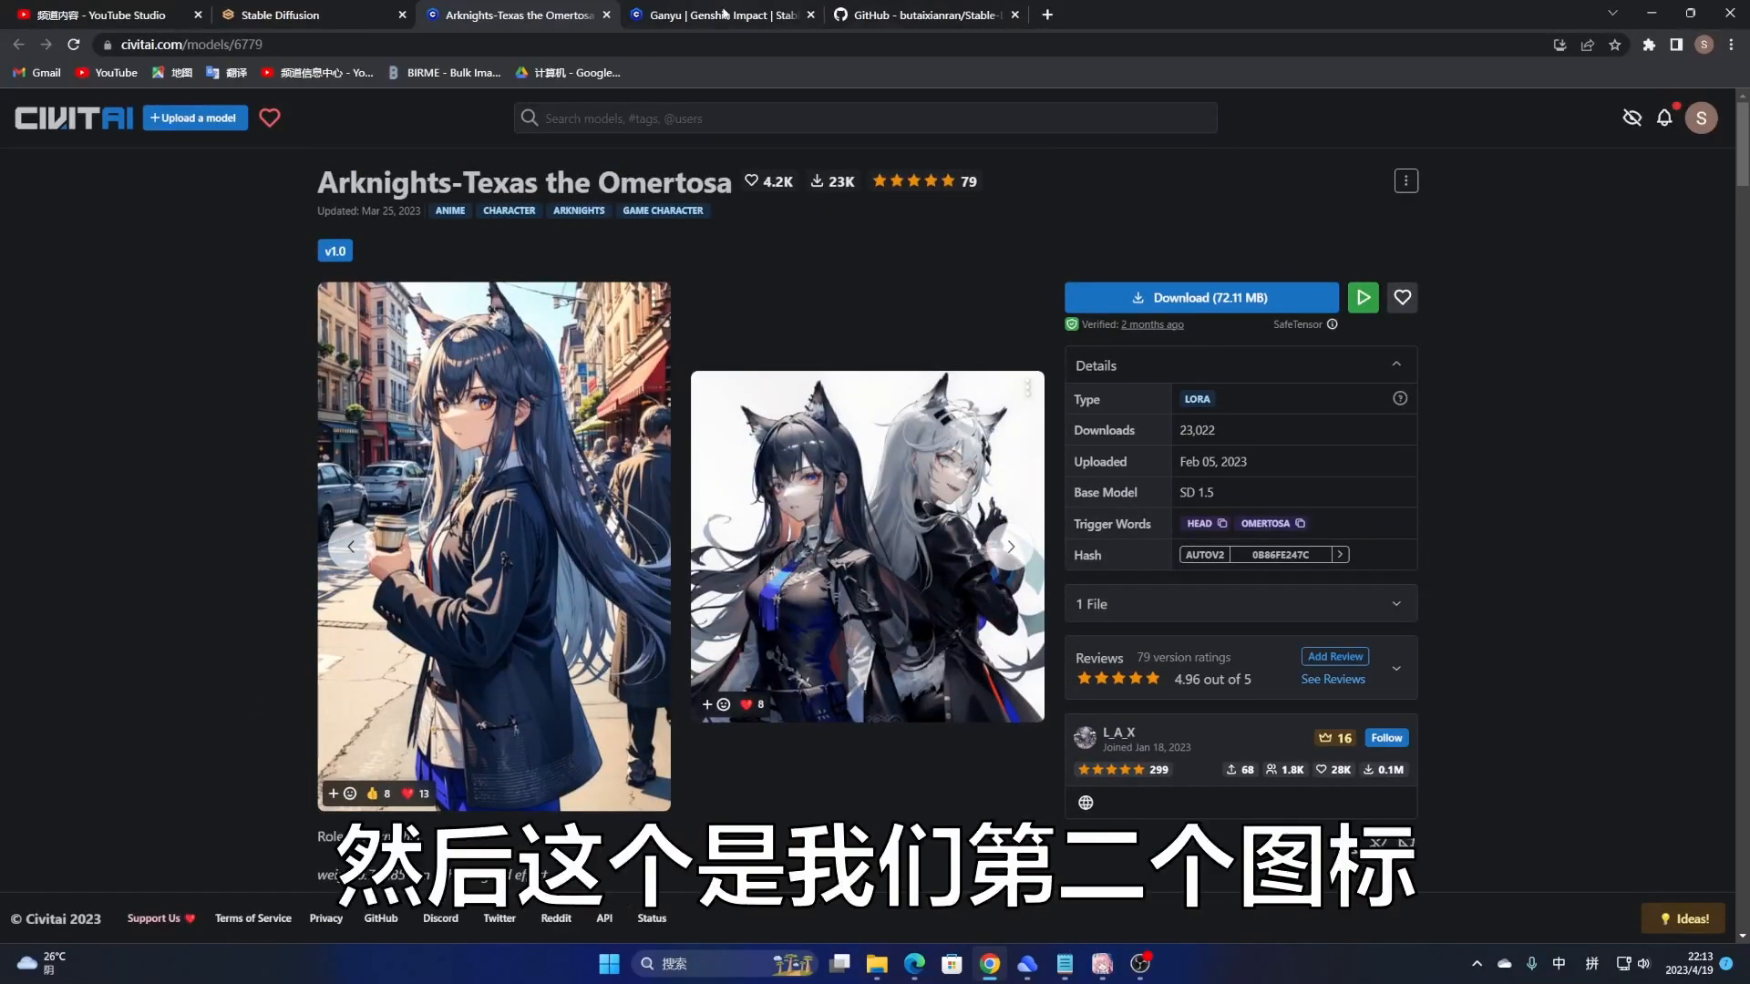
Step: Return to Stable Diffusion WebUI, add the trigger words of arknightsTexasThe_v10 to the prompt, and clear them again
left_click(300, 13)
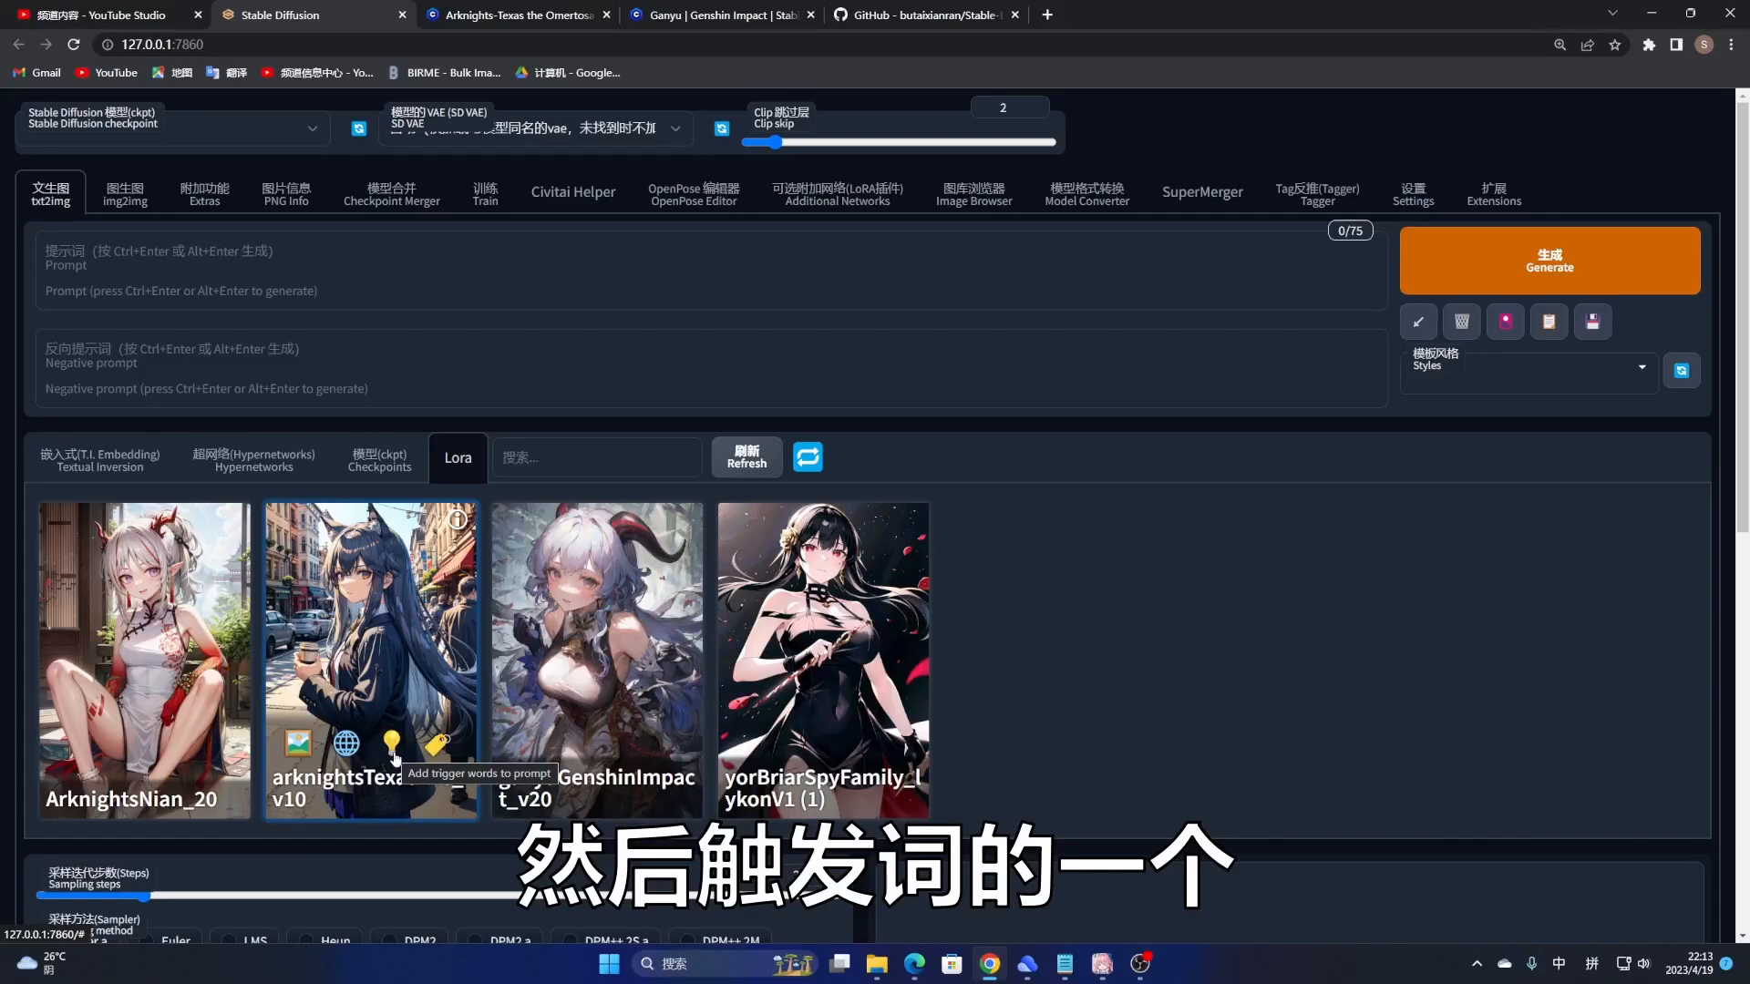
left_click(392, 746)
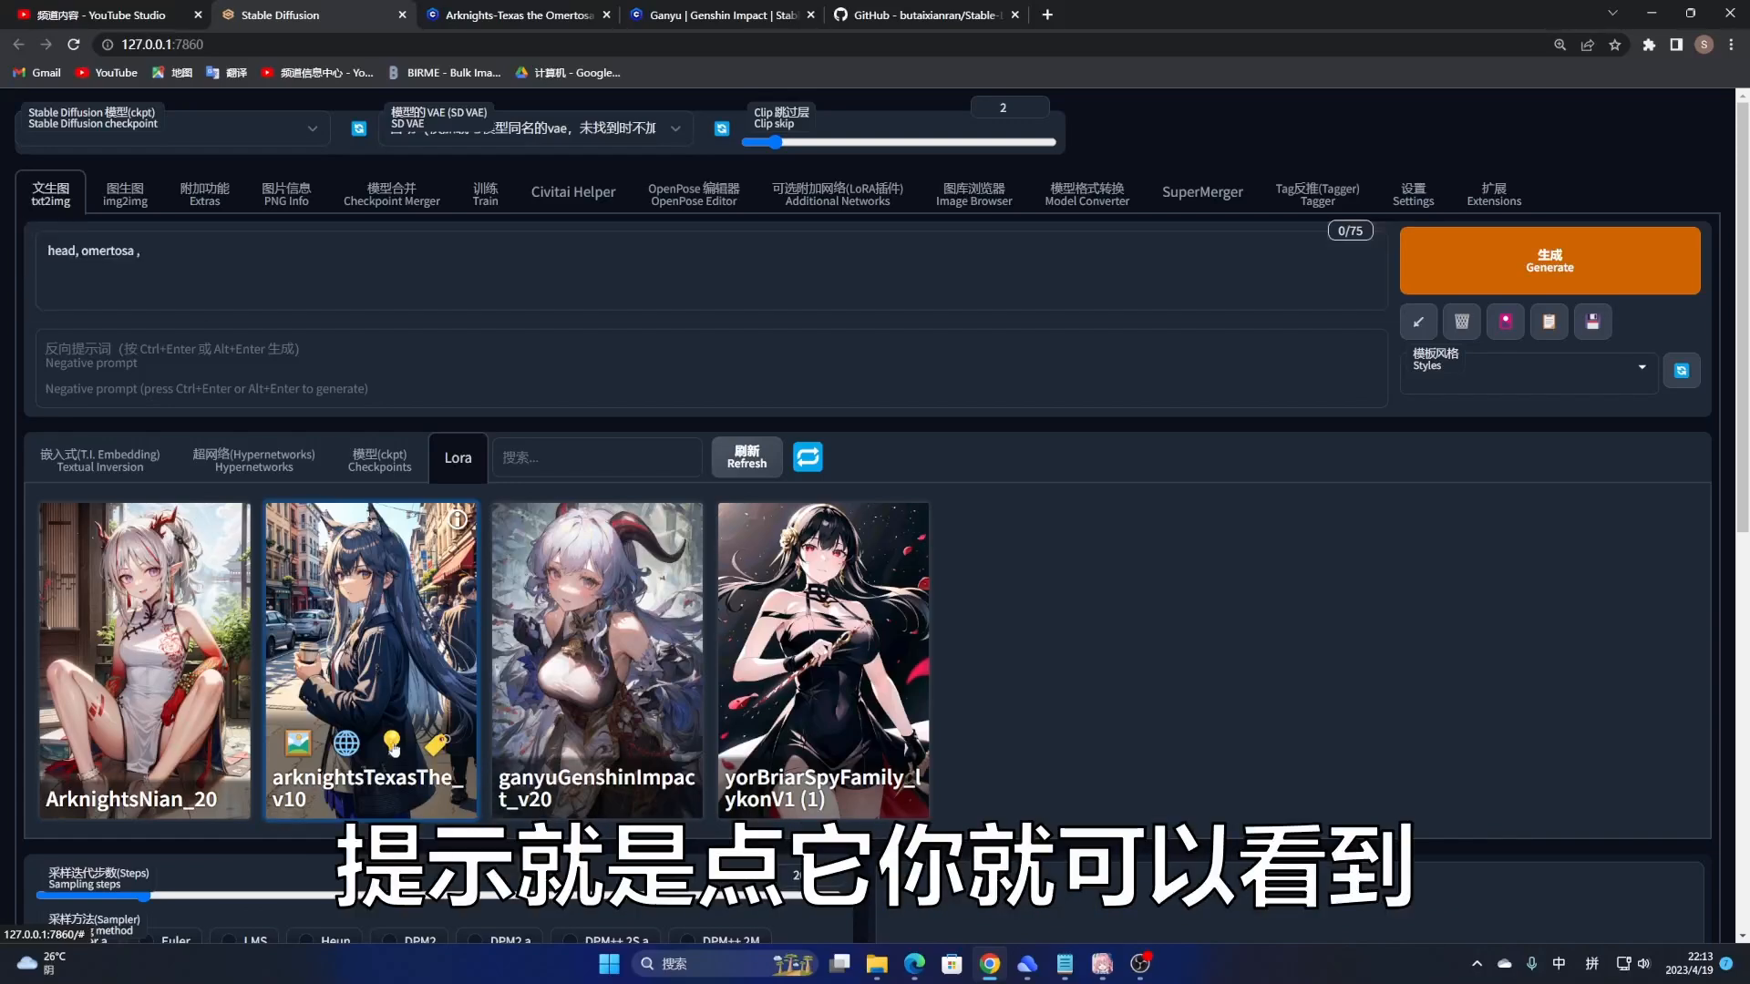
left_click_drag(148, 252, 24, 253)
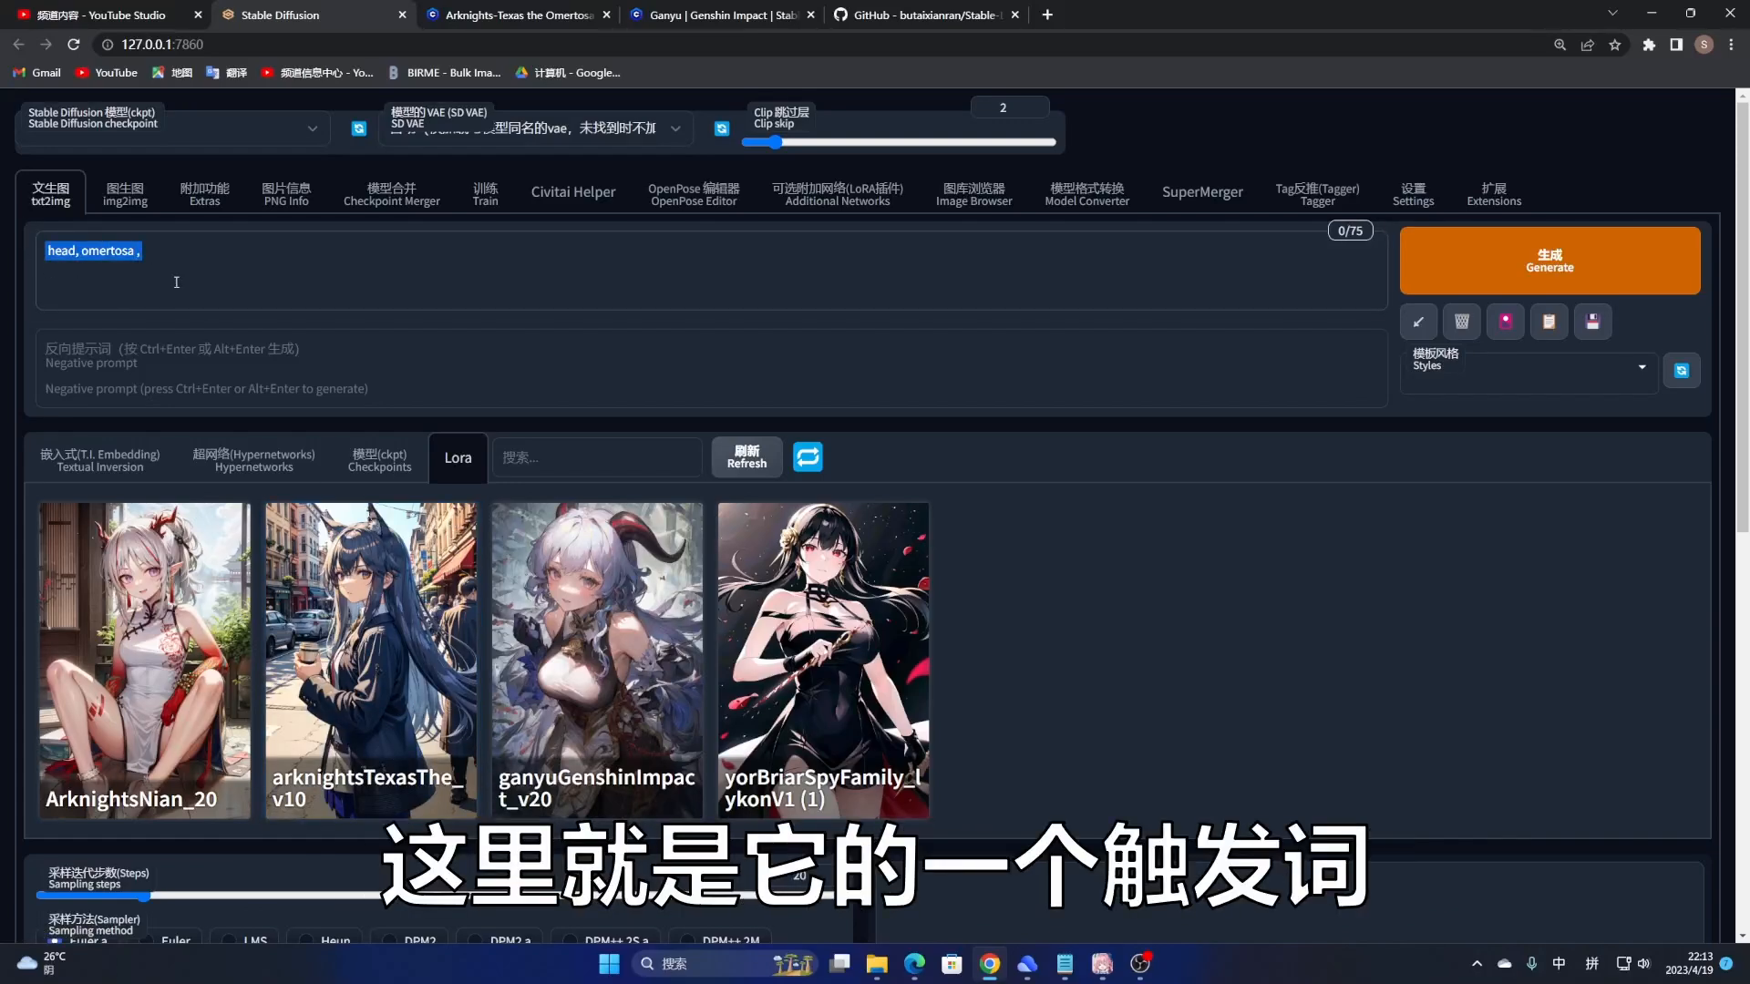
key("BackSpace")
Step: Add ganyuGenshinImpact_v20's trigger words to the prompt, and paste the trigger words copied from its Civitai page after them for comparison
mouse_move(567, 718)
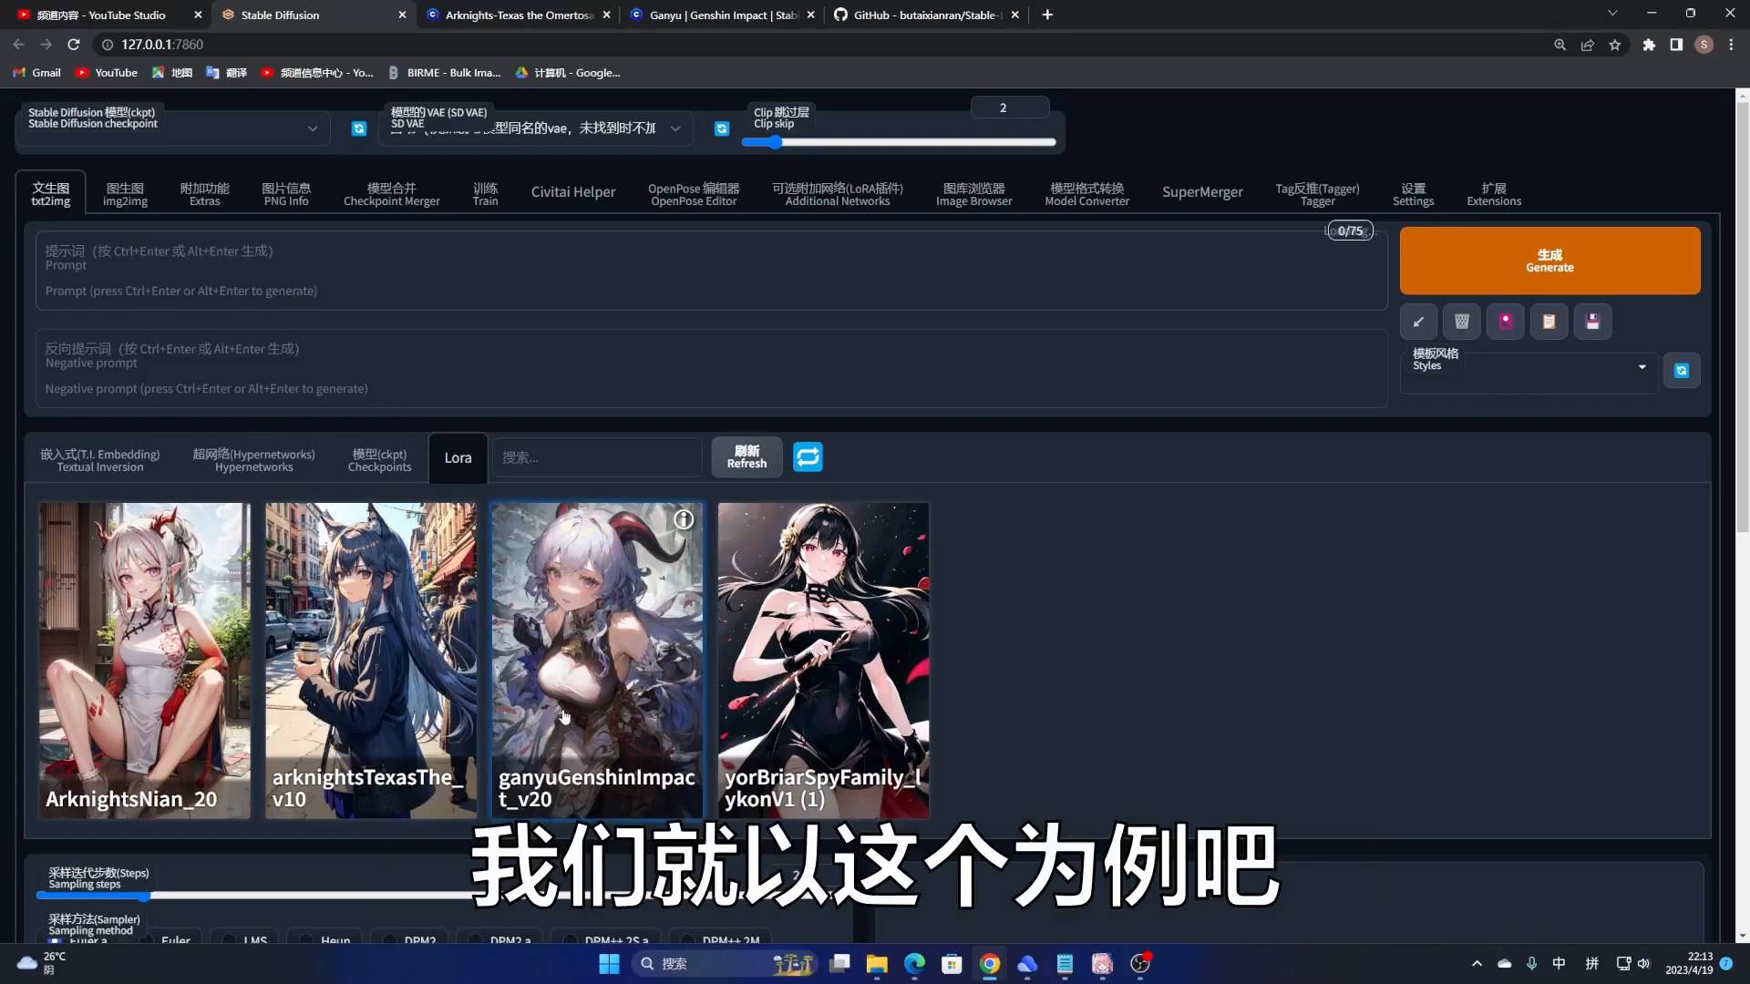
left_click(616, 752)
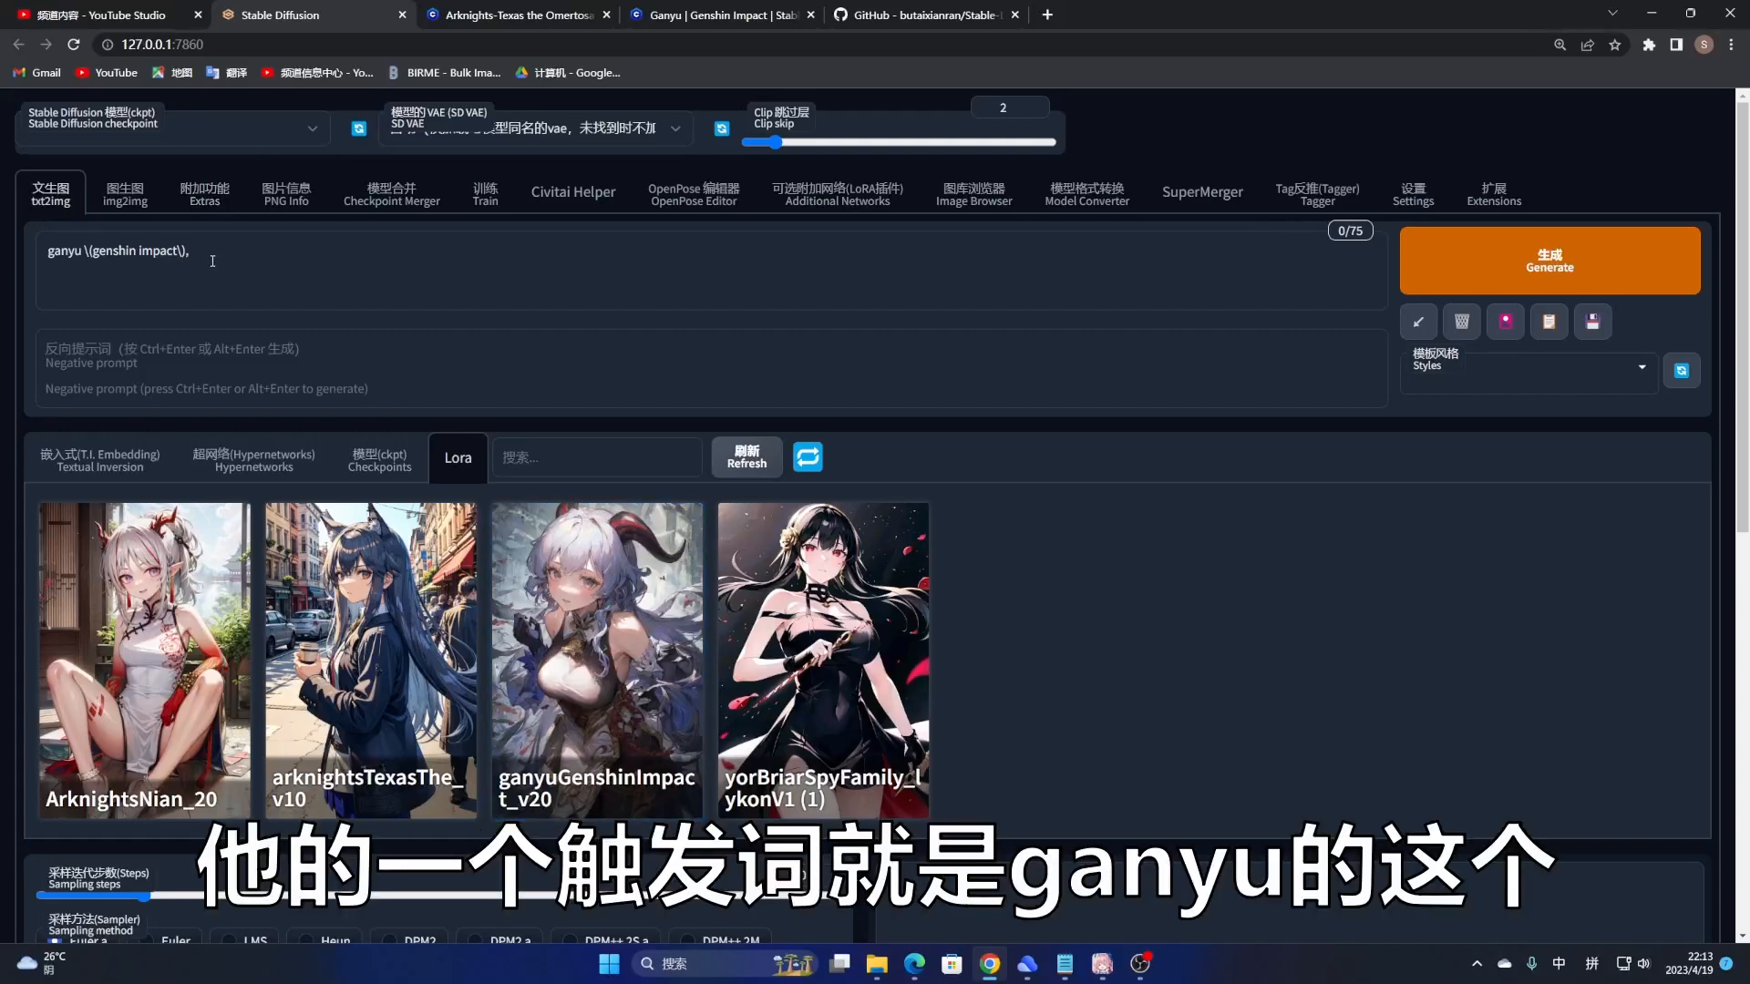
left_click(731, 16)
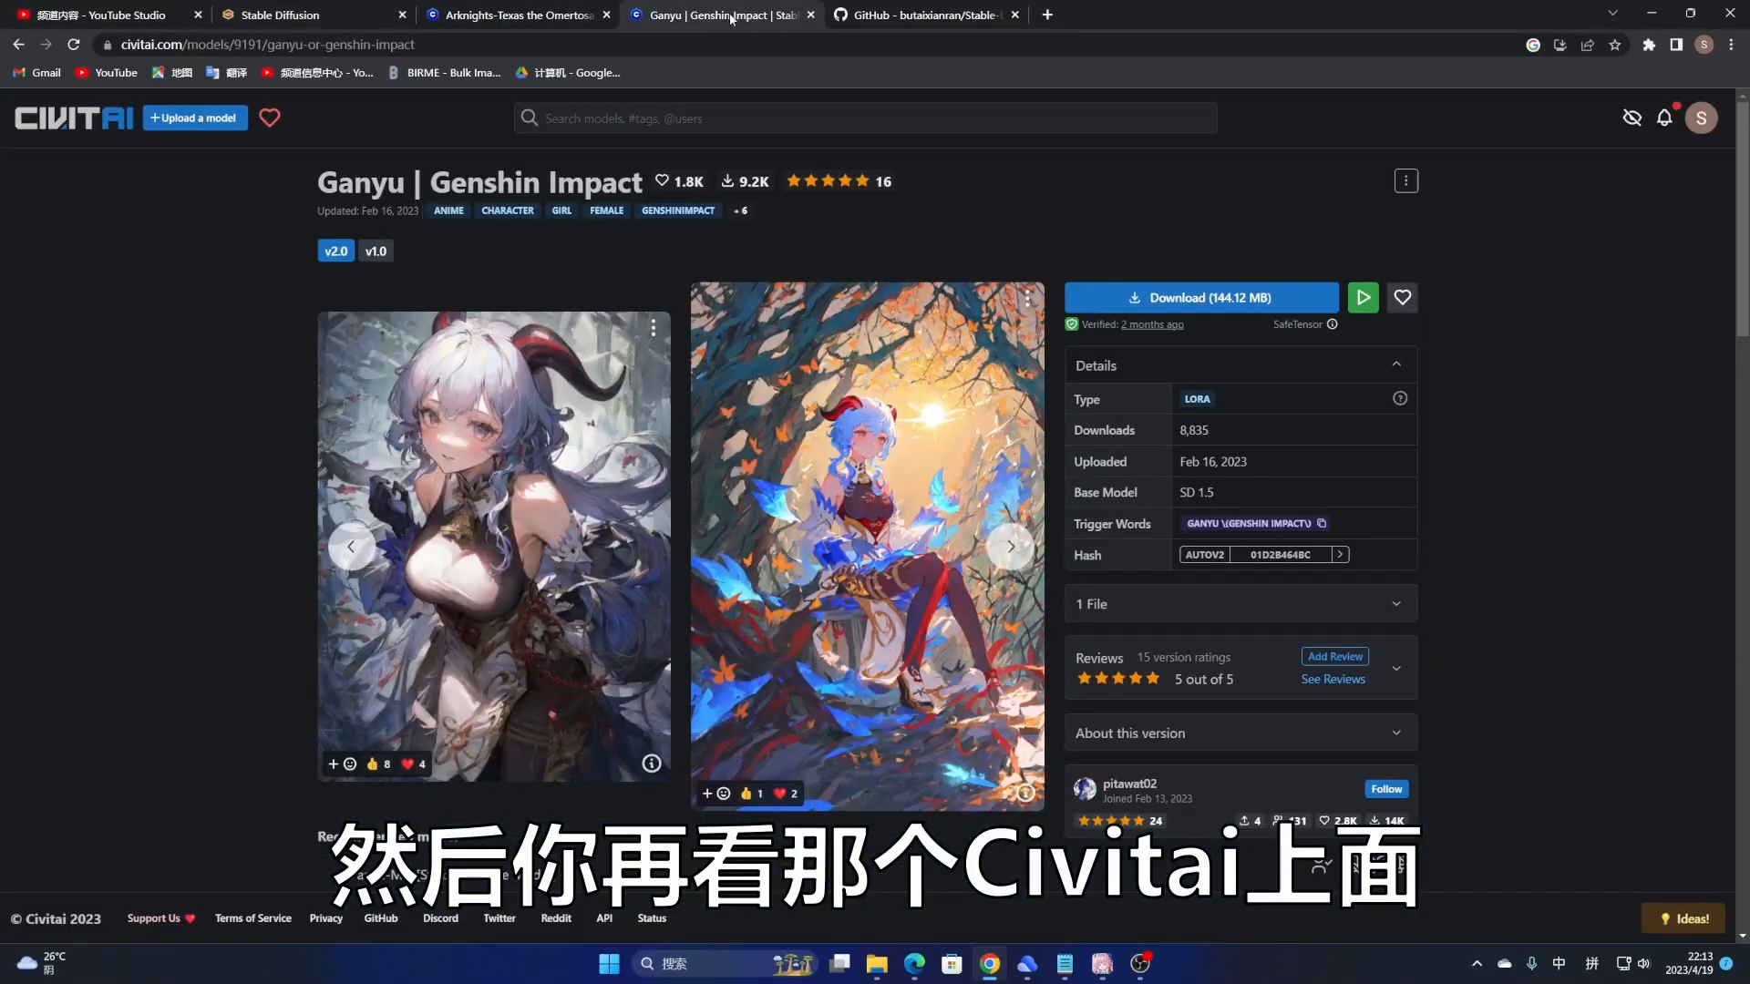
left_click(1324, 526)
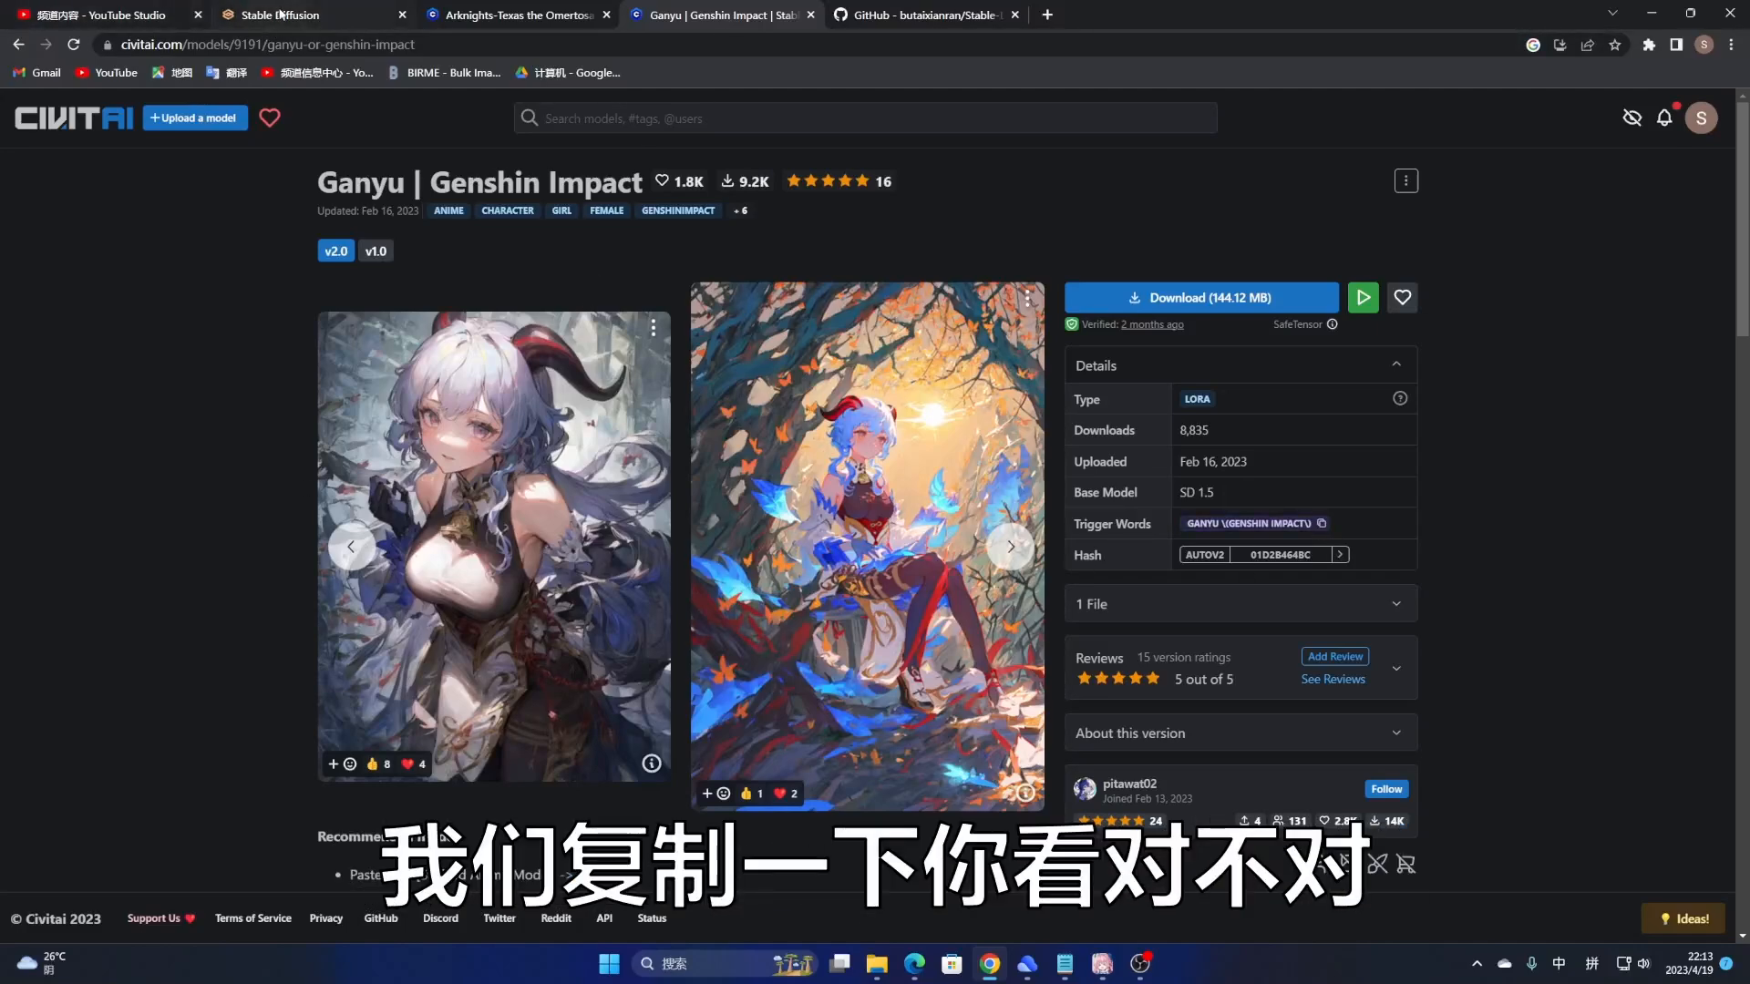
left_click(274, 14)
left_click(247, 257)
key("ctrl+v")
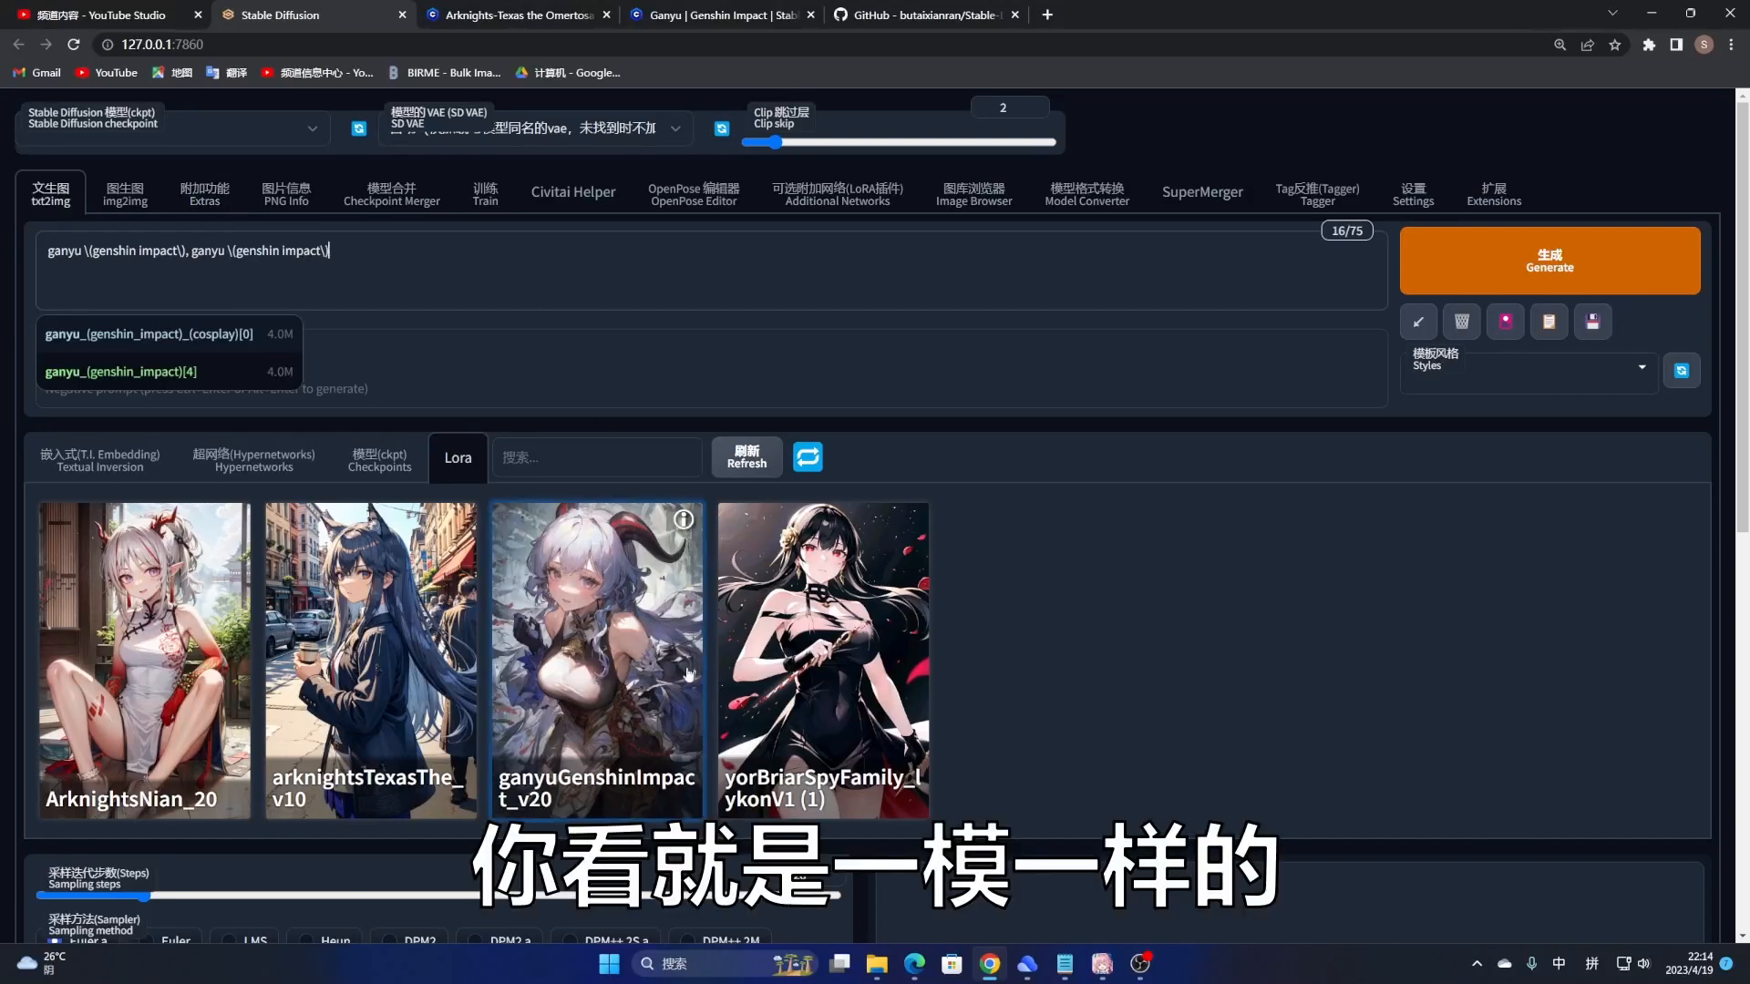
Step: Clear the prompt and fill the prompt and negative prompt from the preview image of ganyuGenshinImpact_v20
mouse_move(629, 748)
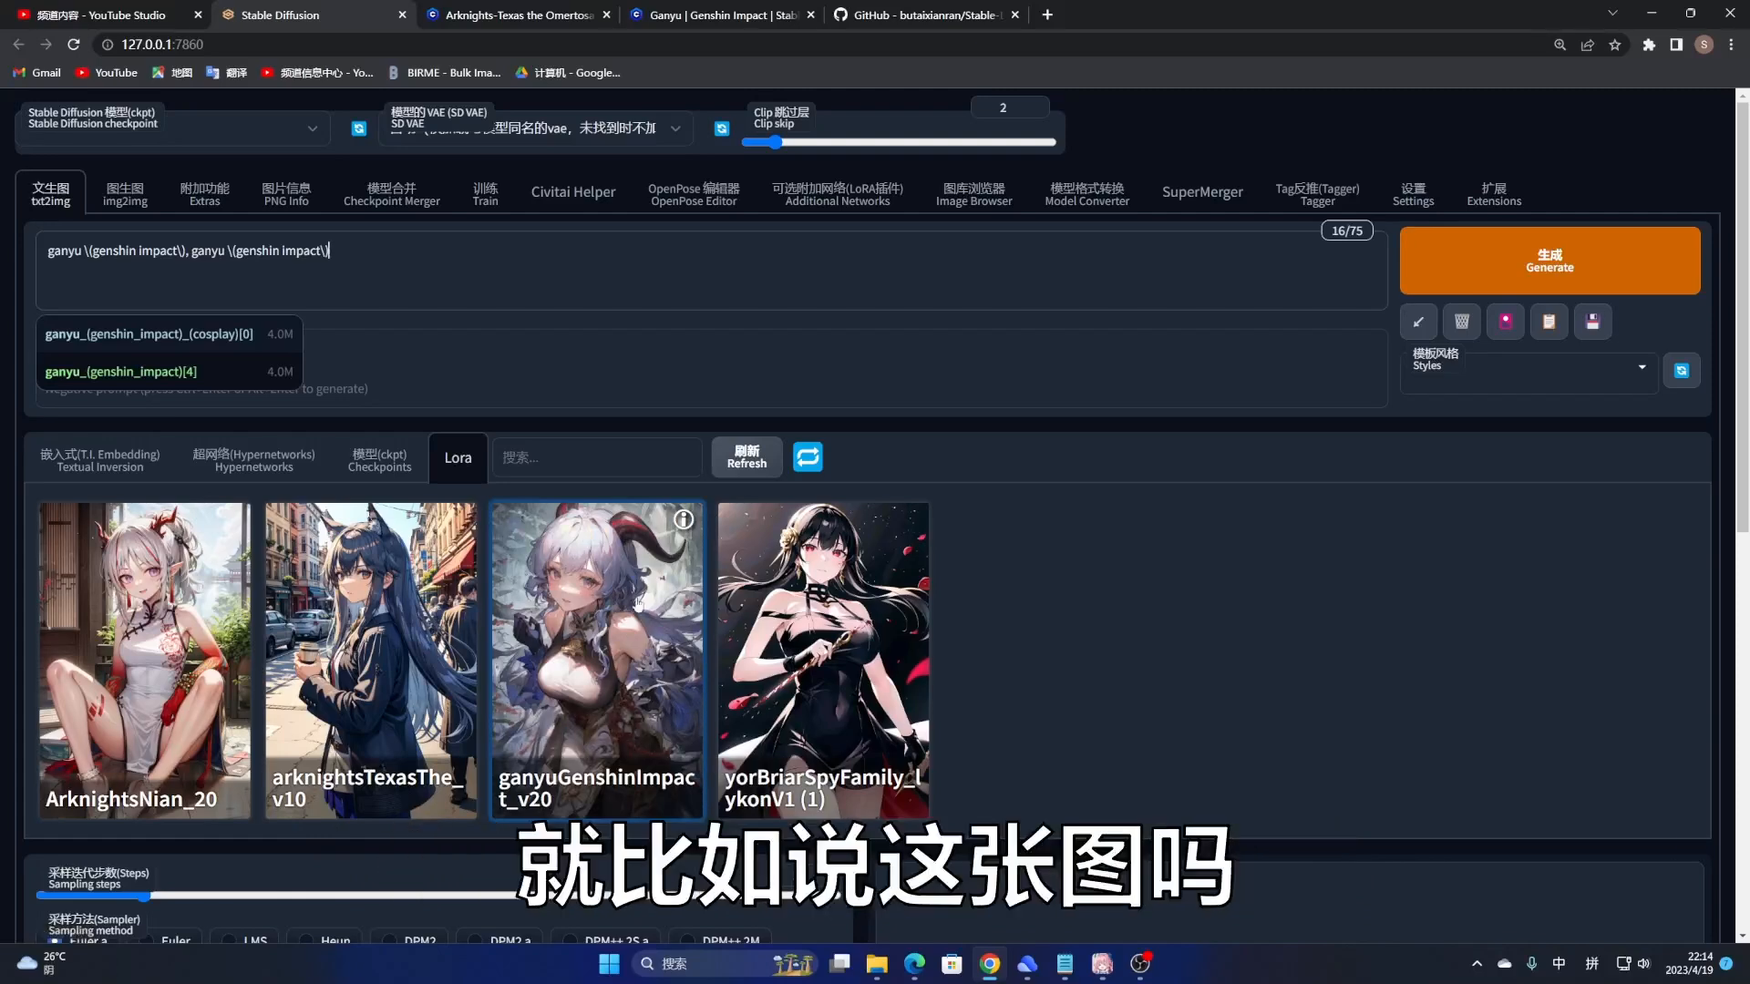
left_click_drag(373, 263, 3, 230)
key("BackSpace")
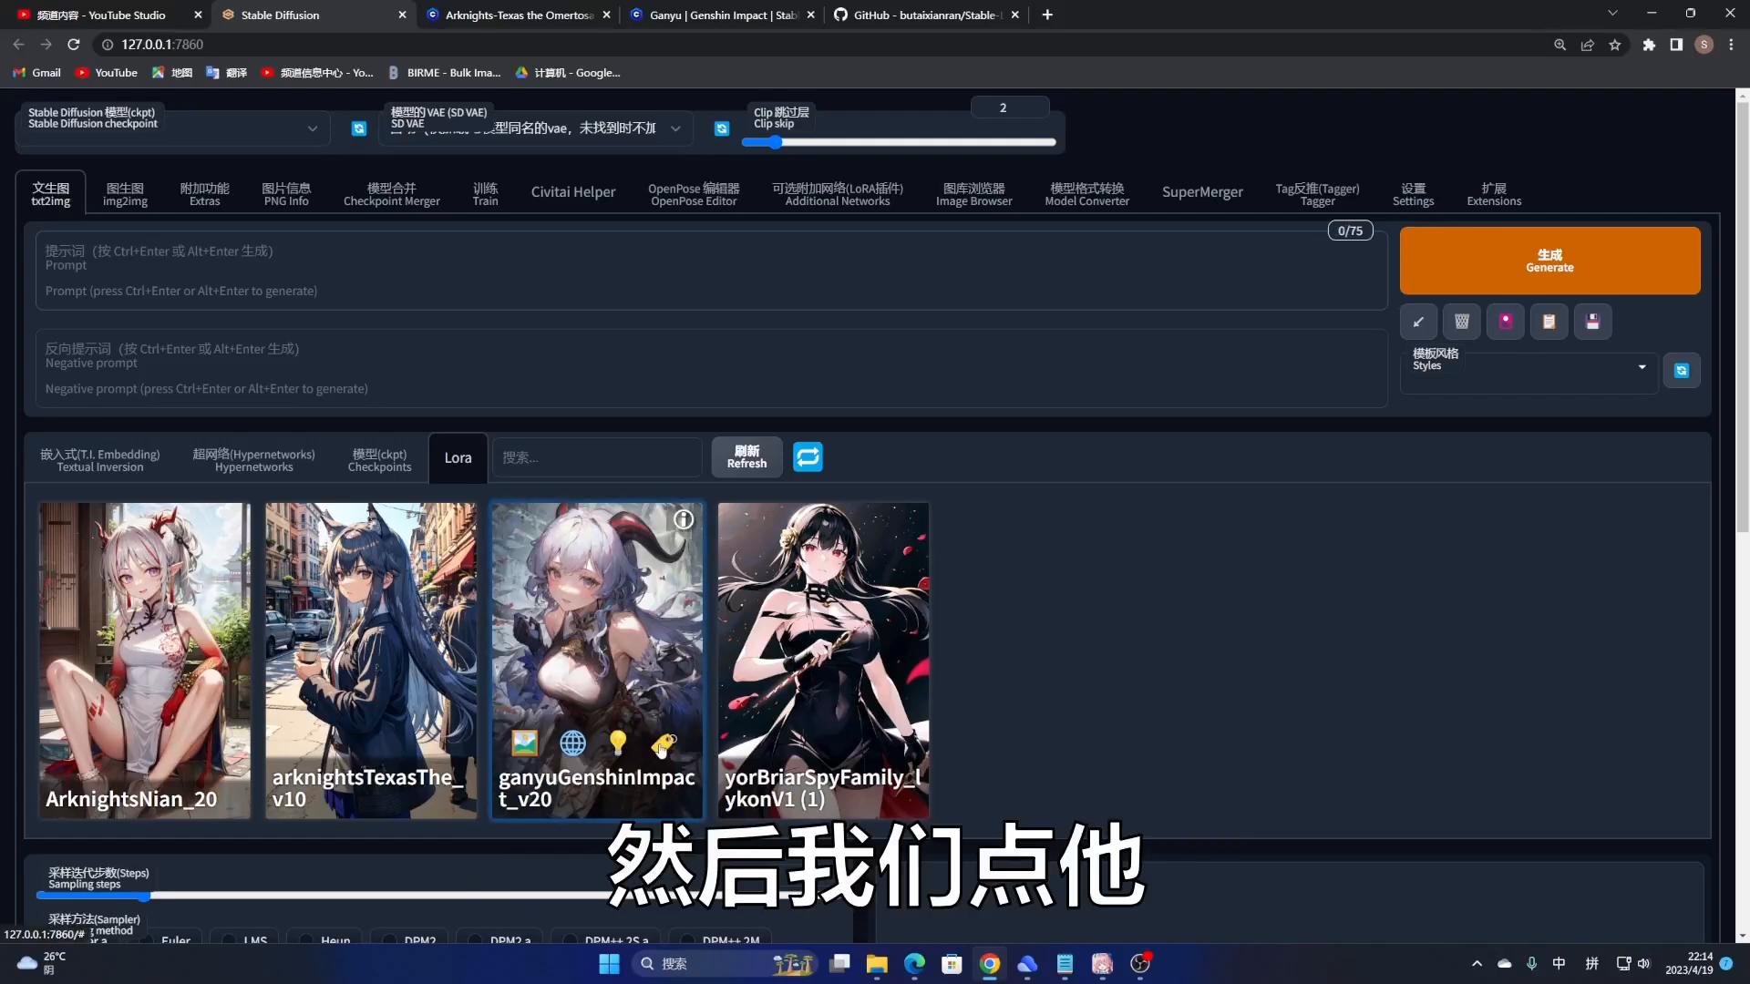
left_click(661, 747)
left_click_drag(121, 256, 171, 255)
left_click_drag(145, 348, 379, 350)
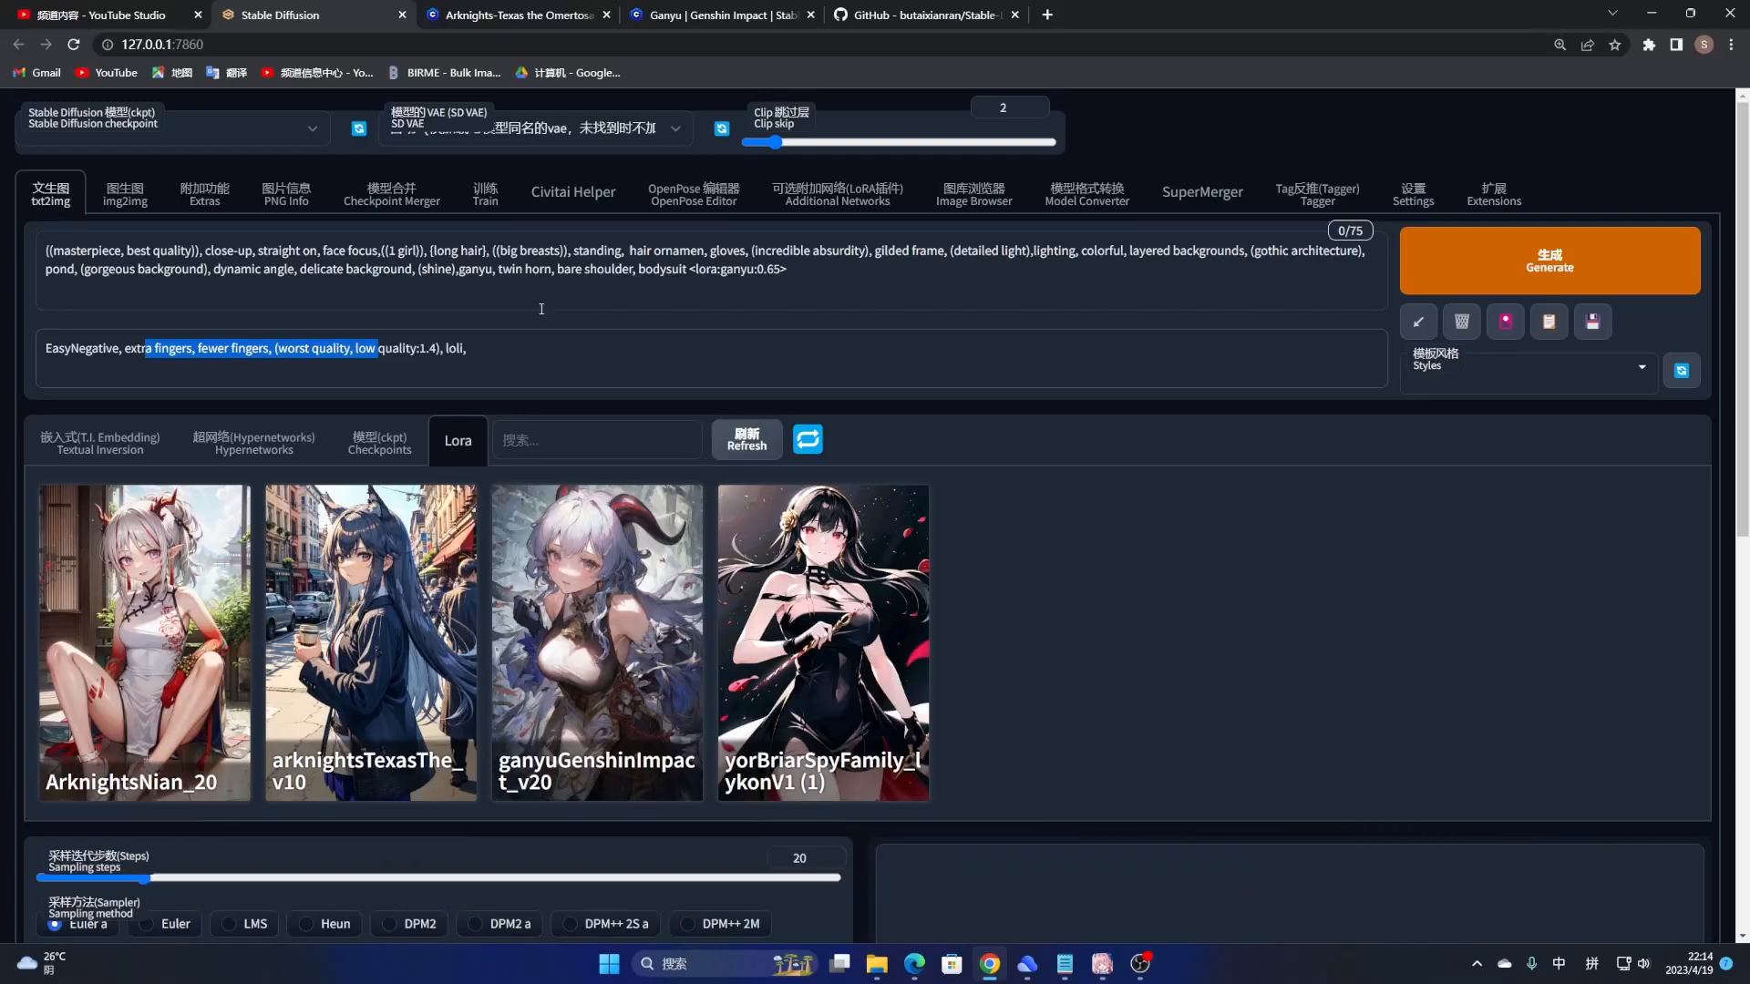
mouse_move(510, 638)
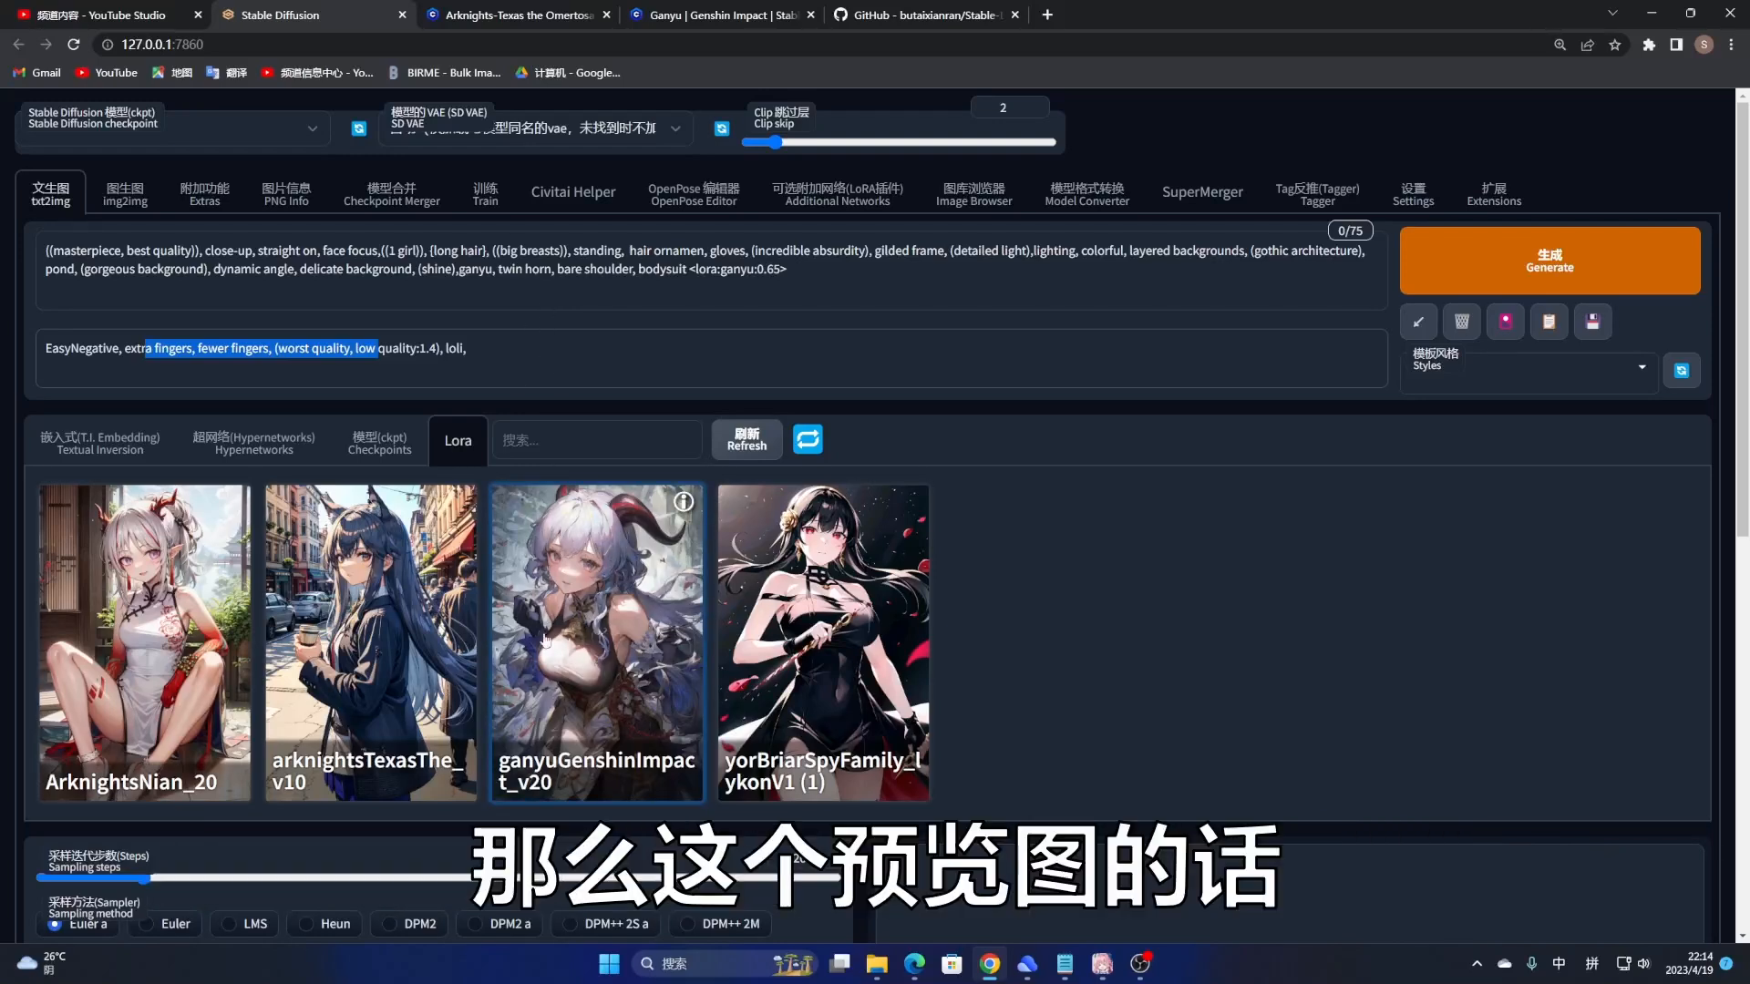
mouse_move(660, 760)
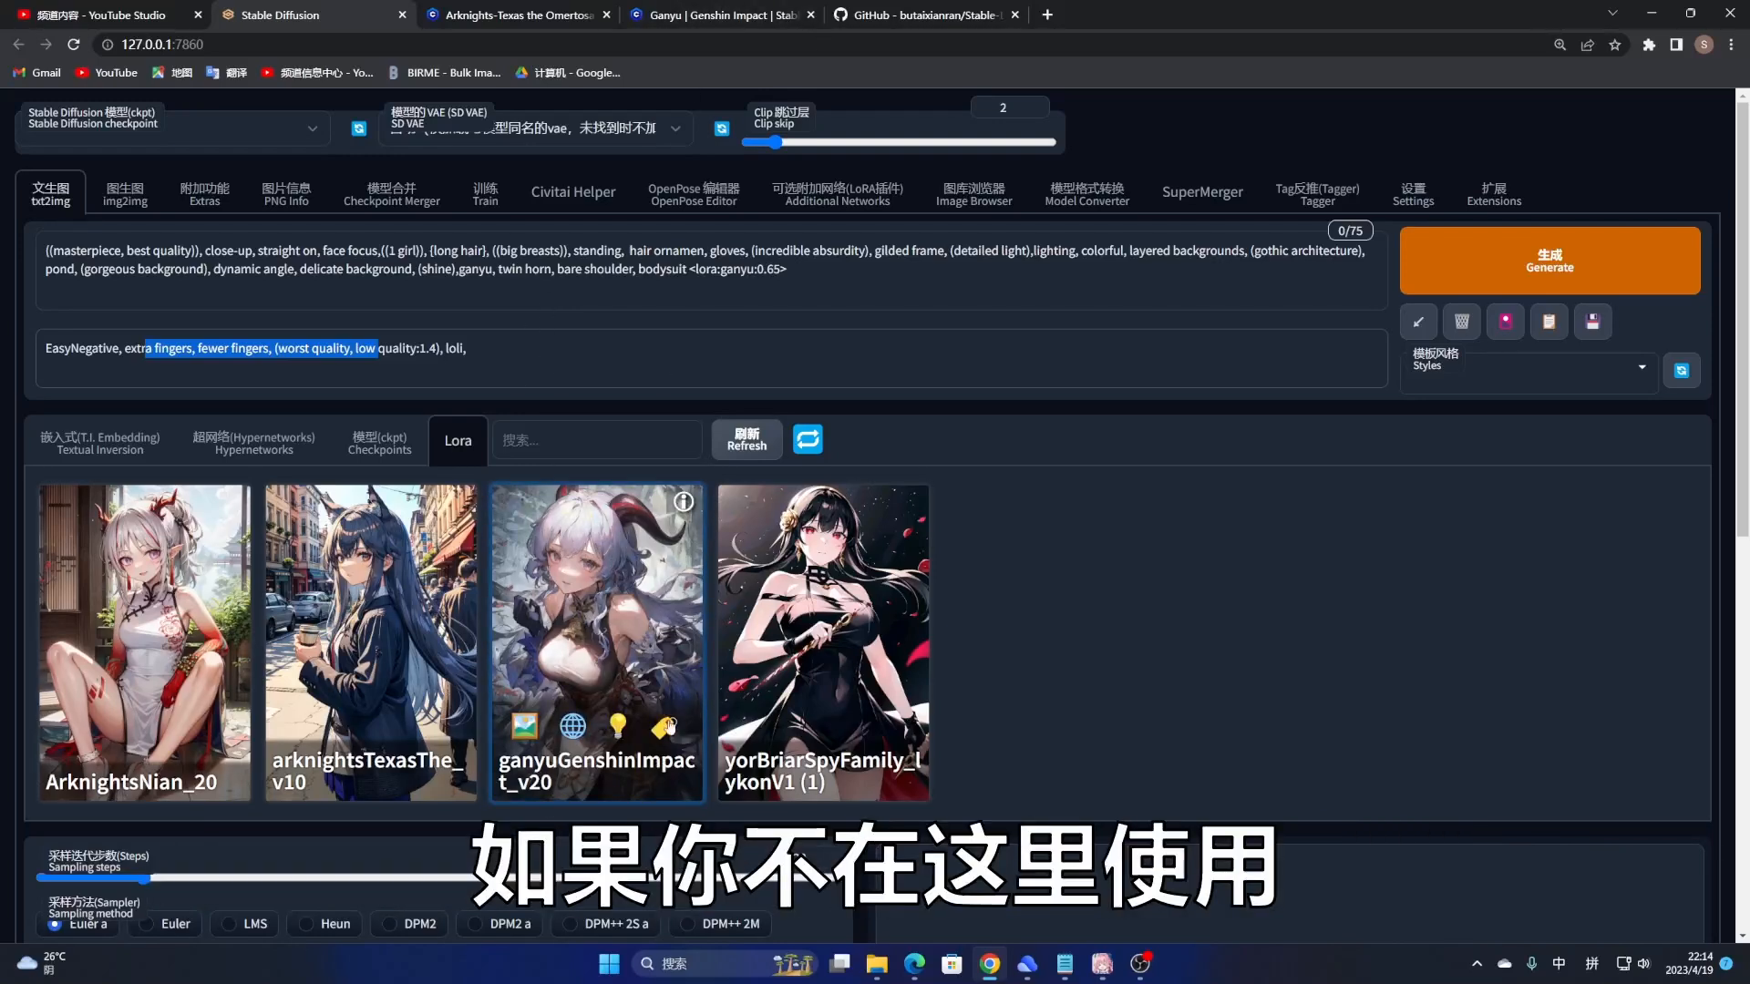
Step: Examine the prompt and negative prompt of the first preview image on the Ganyu Civitai page, and return to Stable Diffusion WebUI
left_click(720, 14)
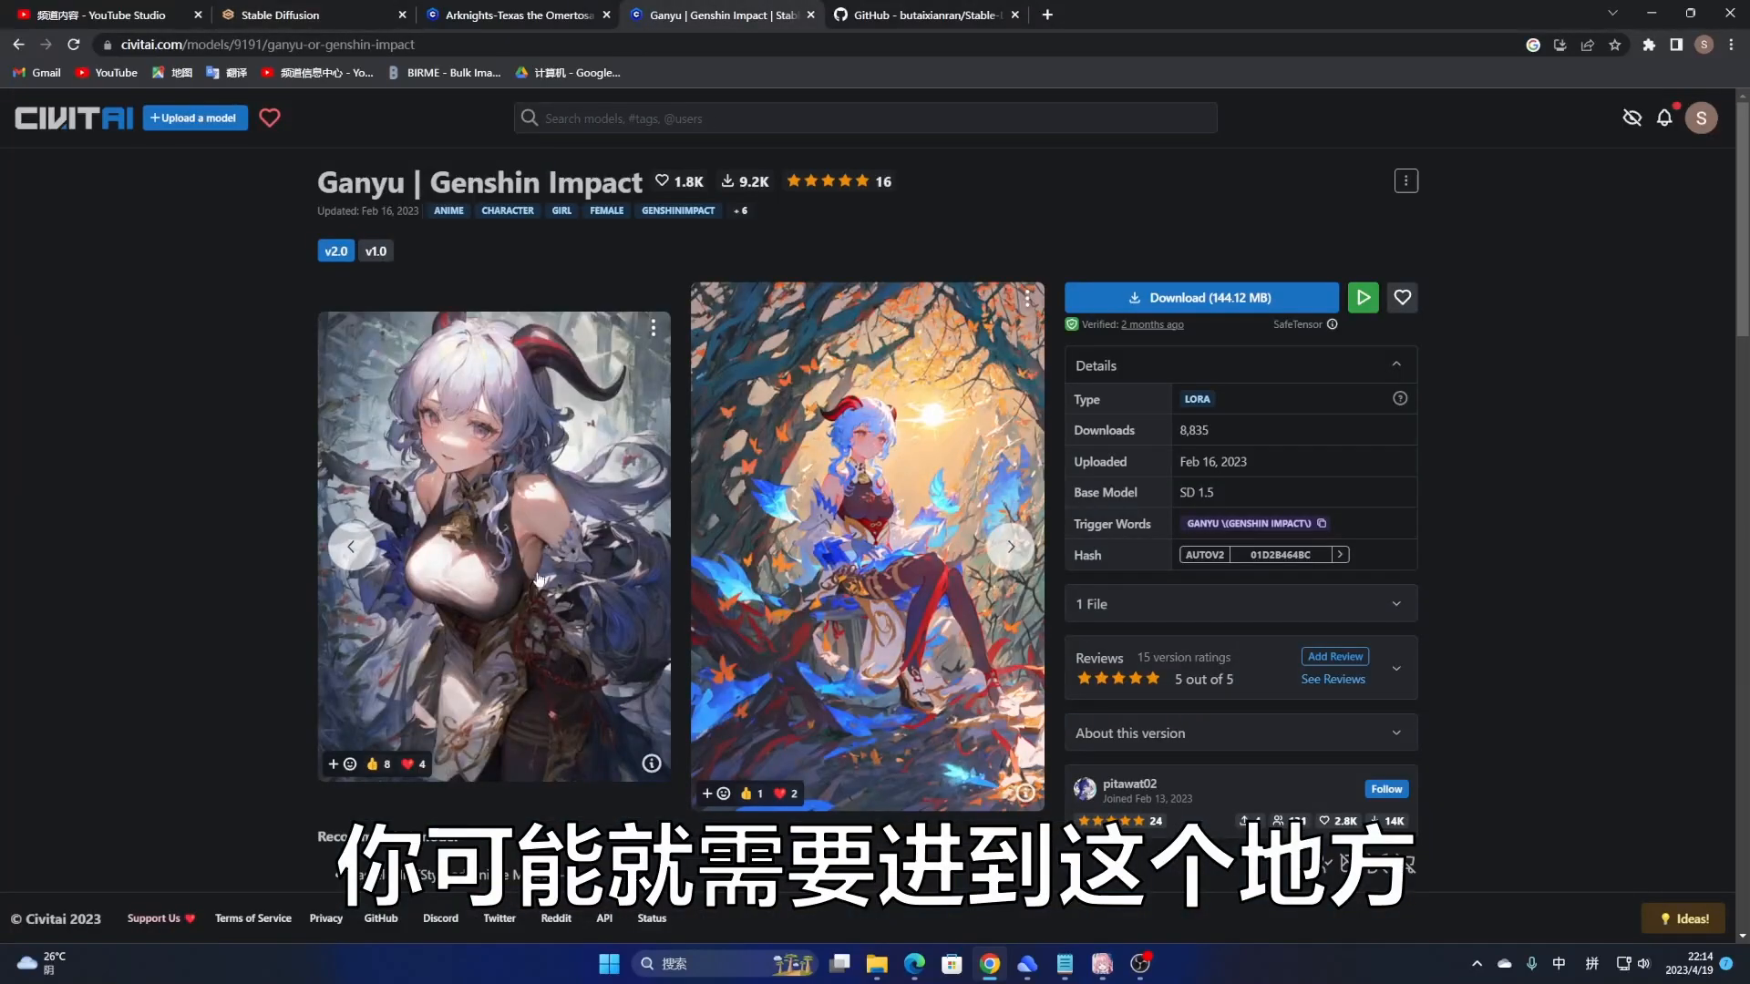
left_click(651, 765)
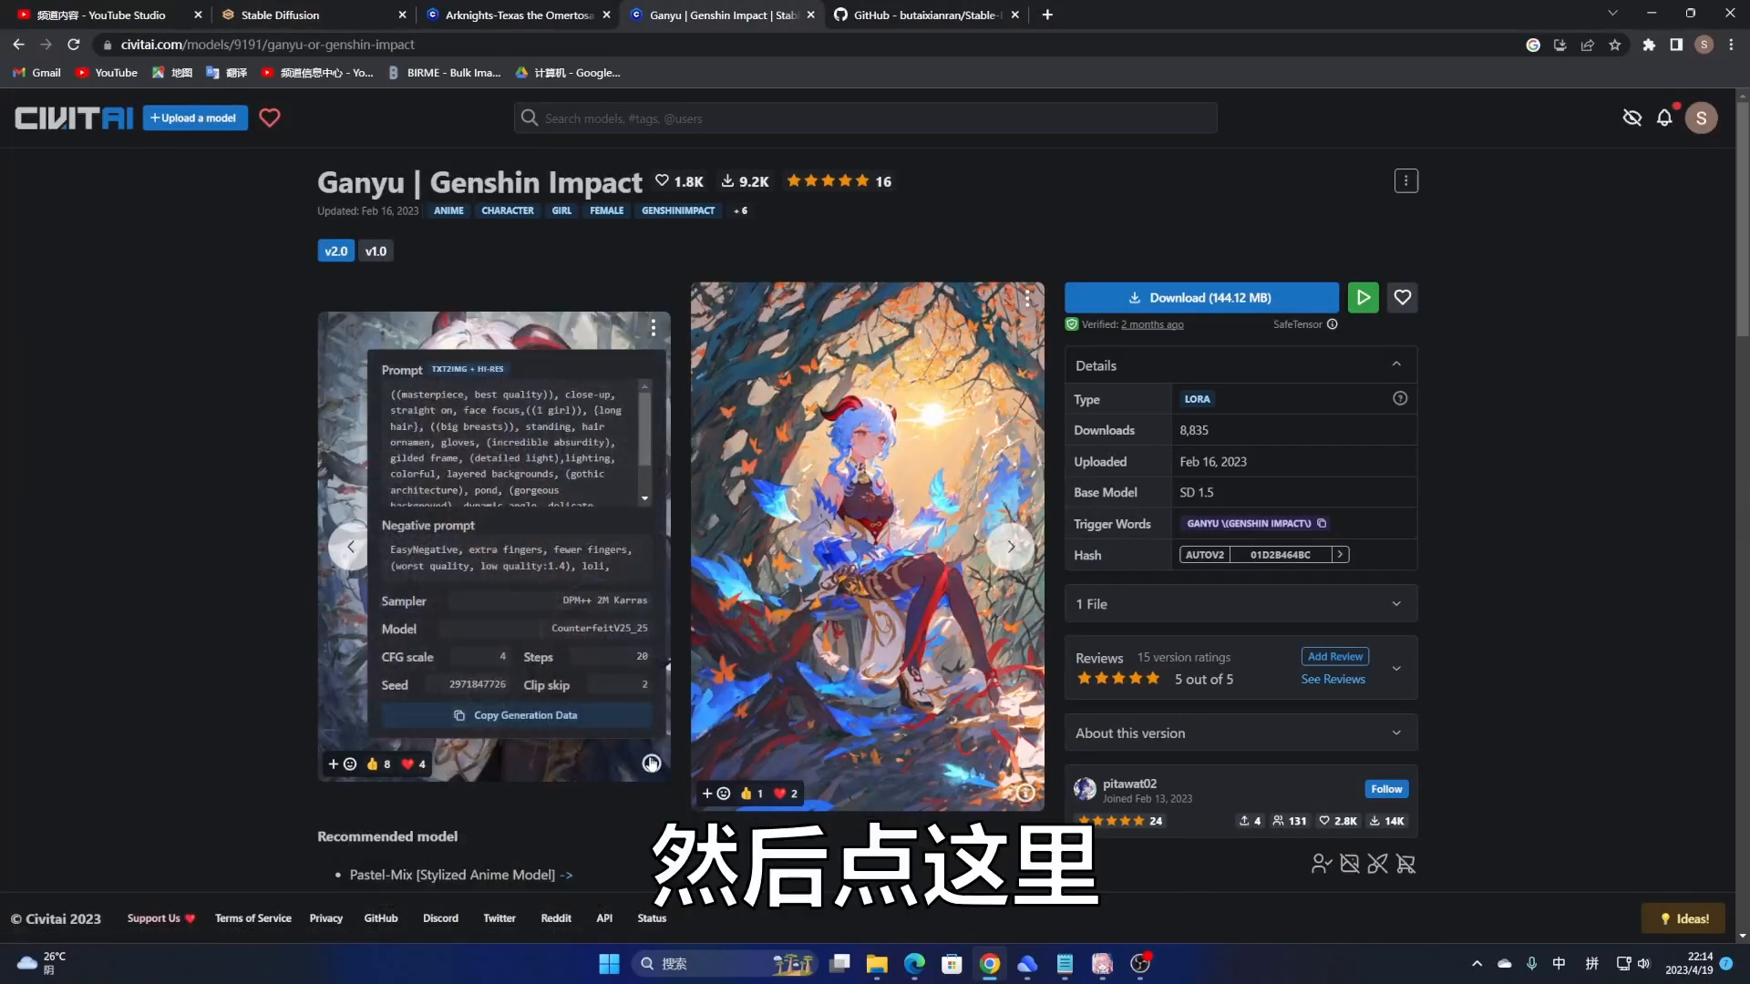
scroll(571, 429, "down", 2)
left_click_drag(588, 474, 380, 384)
left_click_drag(611, 568, 348, 547)
left_click(481, 564)
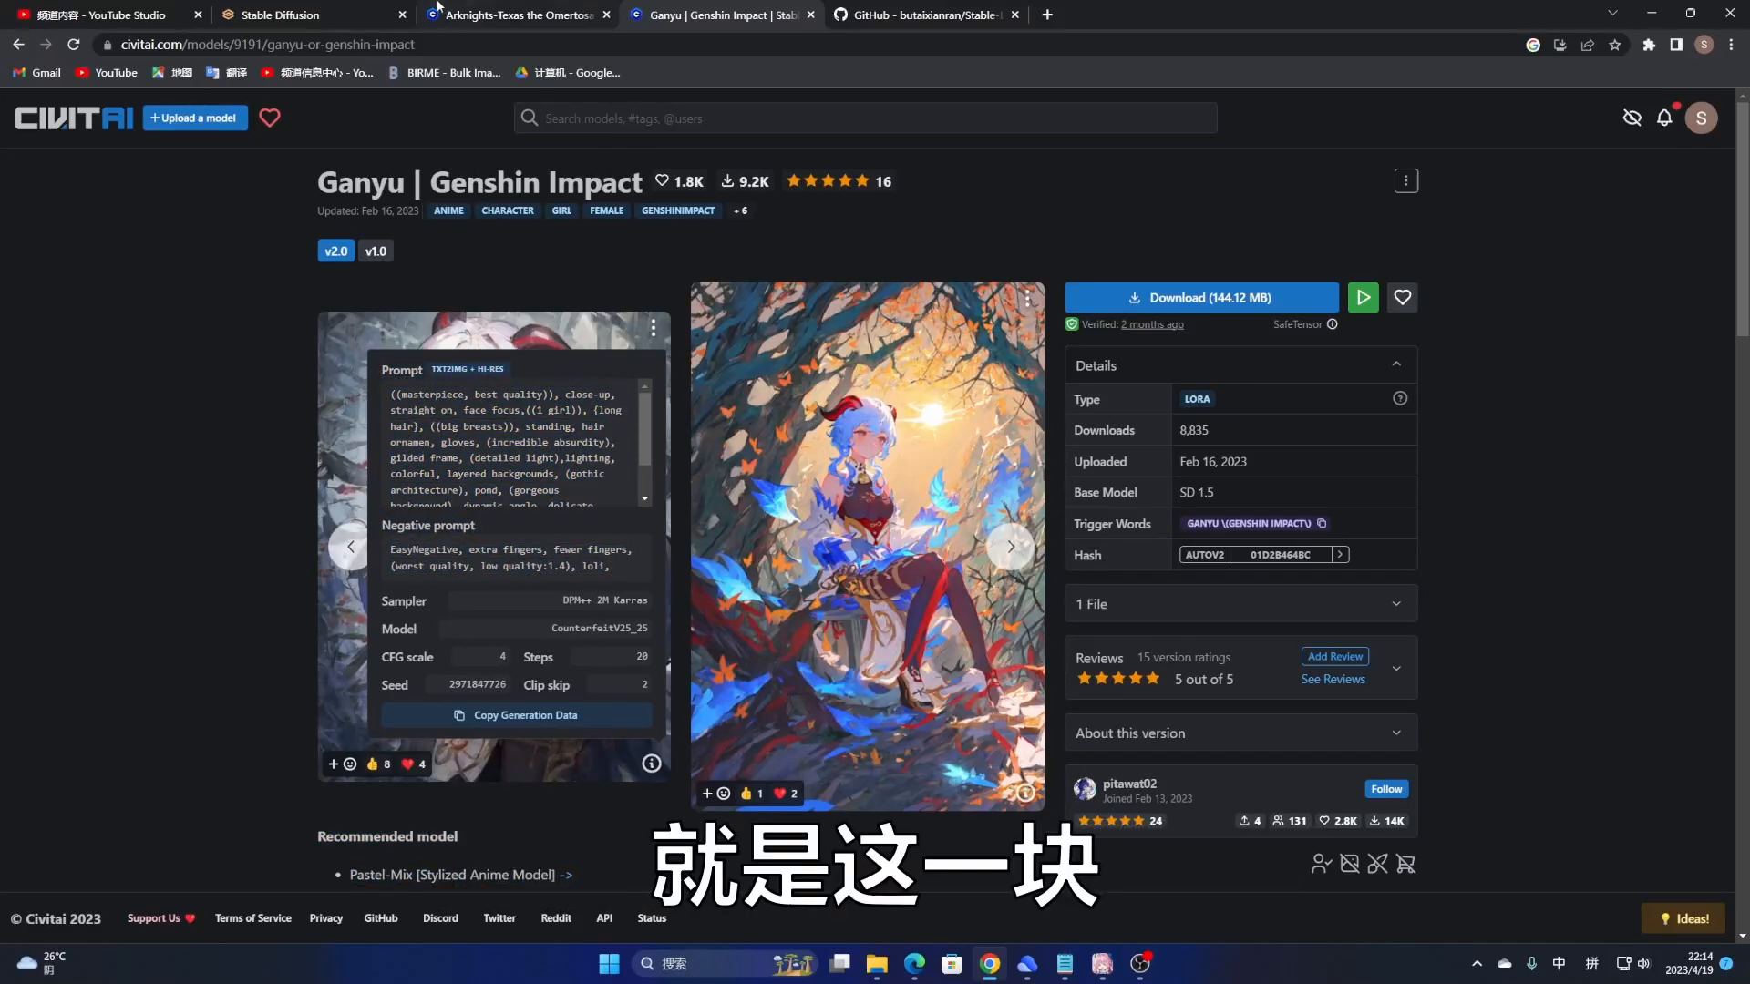
left_click(274, 15)
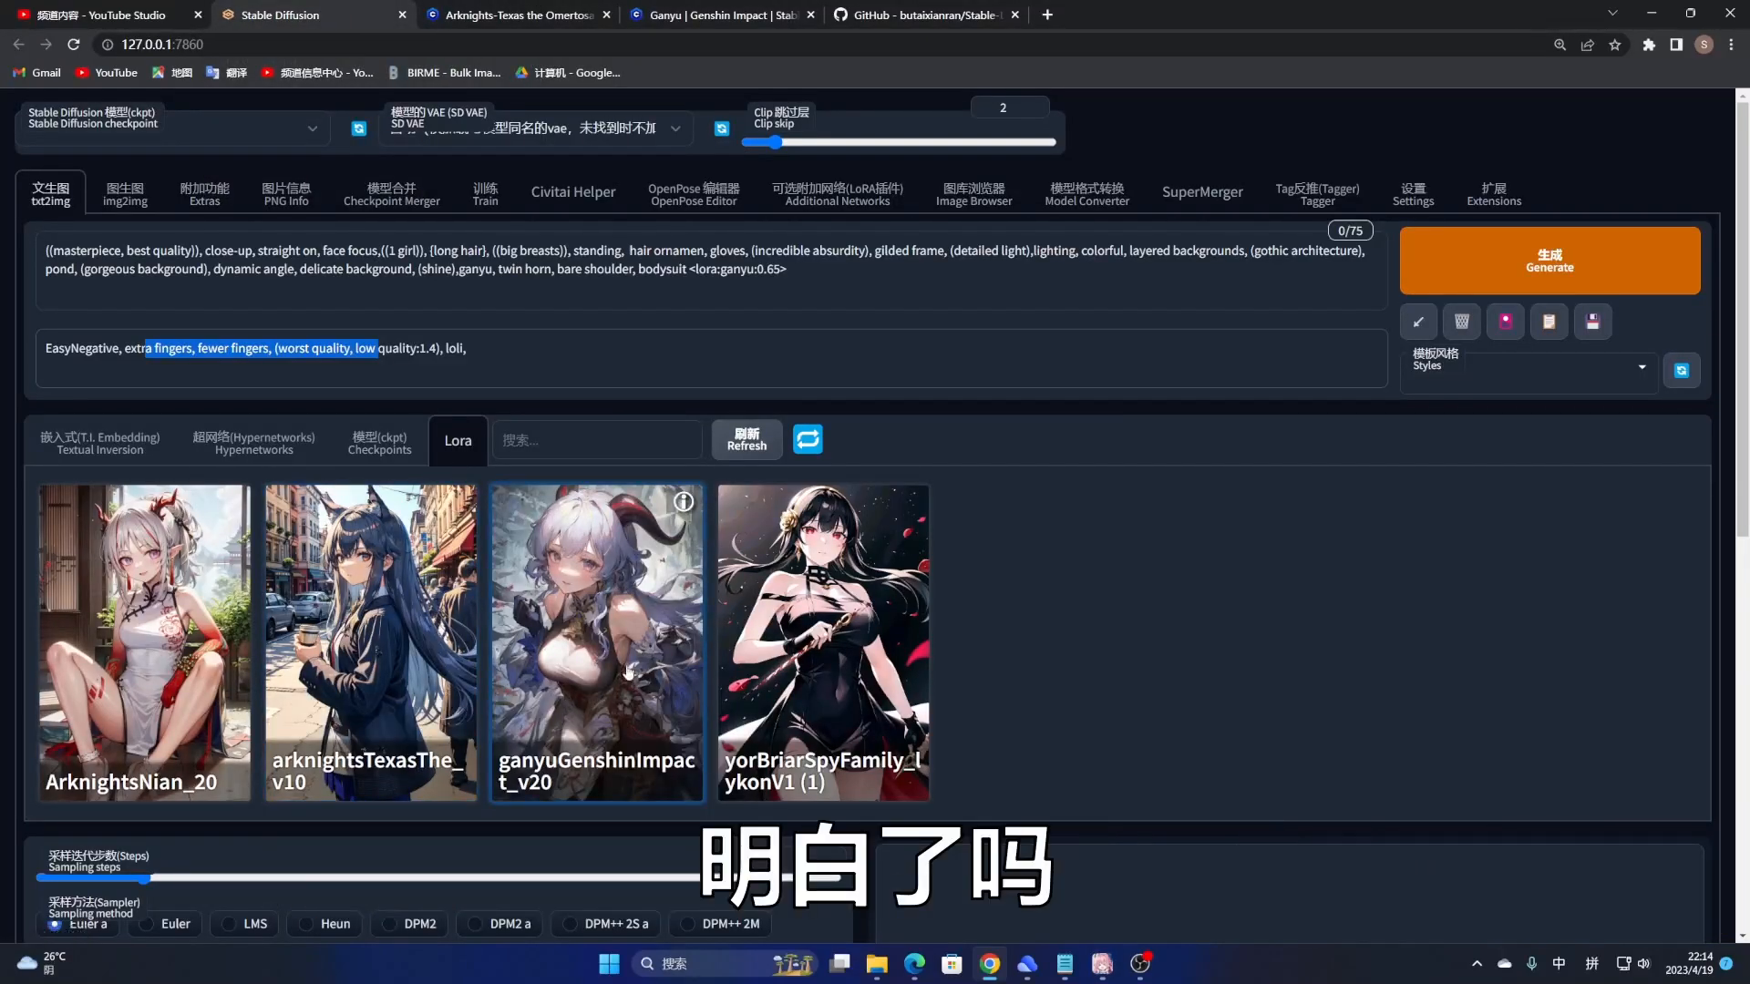
left_click(545, 367)
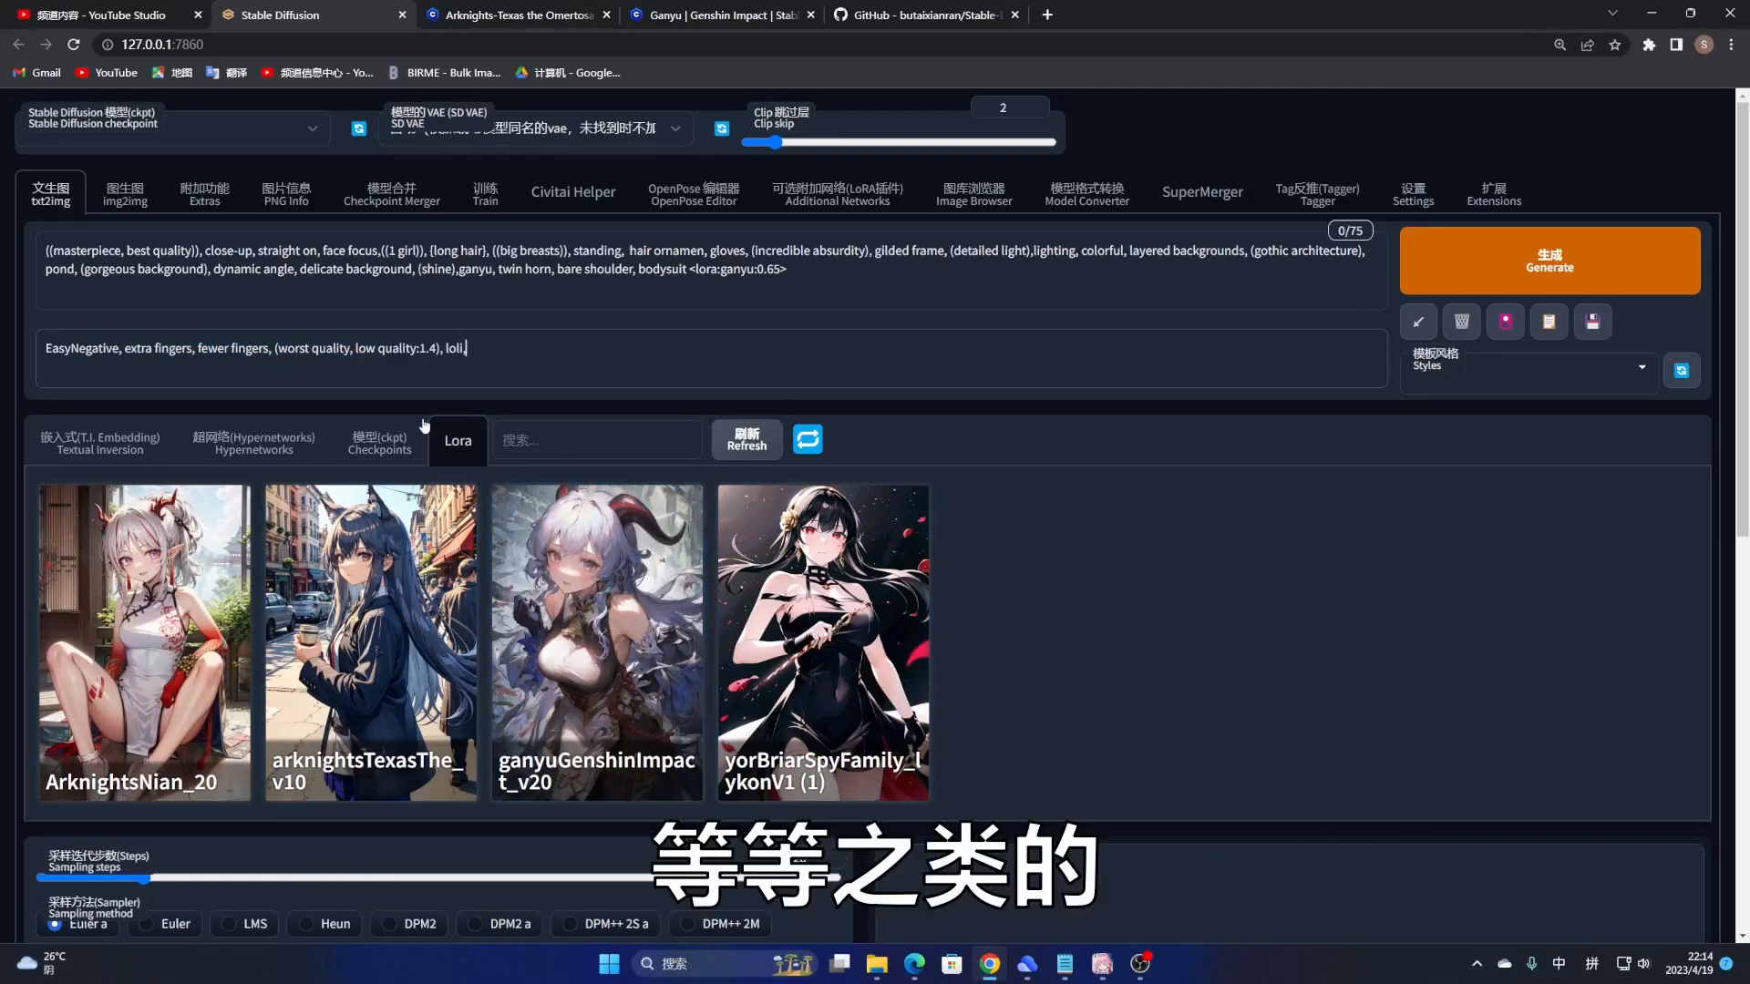
Step: In Civitai Helper's info-by-URL section, choose model type ckp, show only models without info, and select pastel-waifu-diffusion.vae.pt
left_click(583, 196)
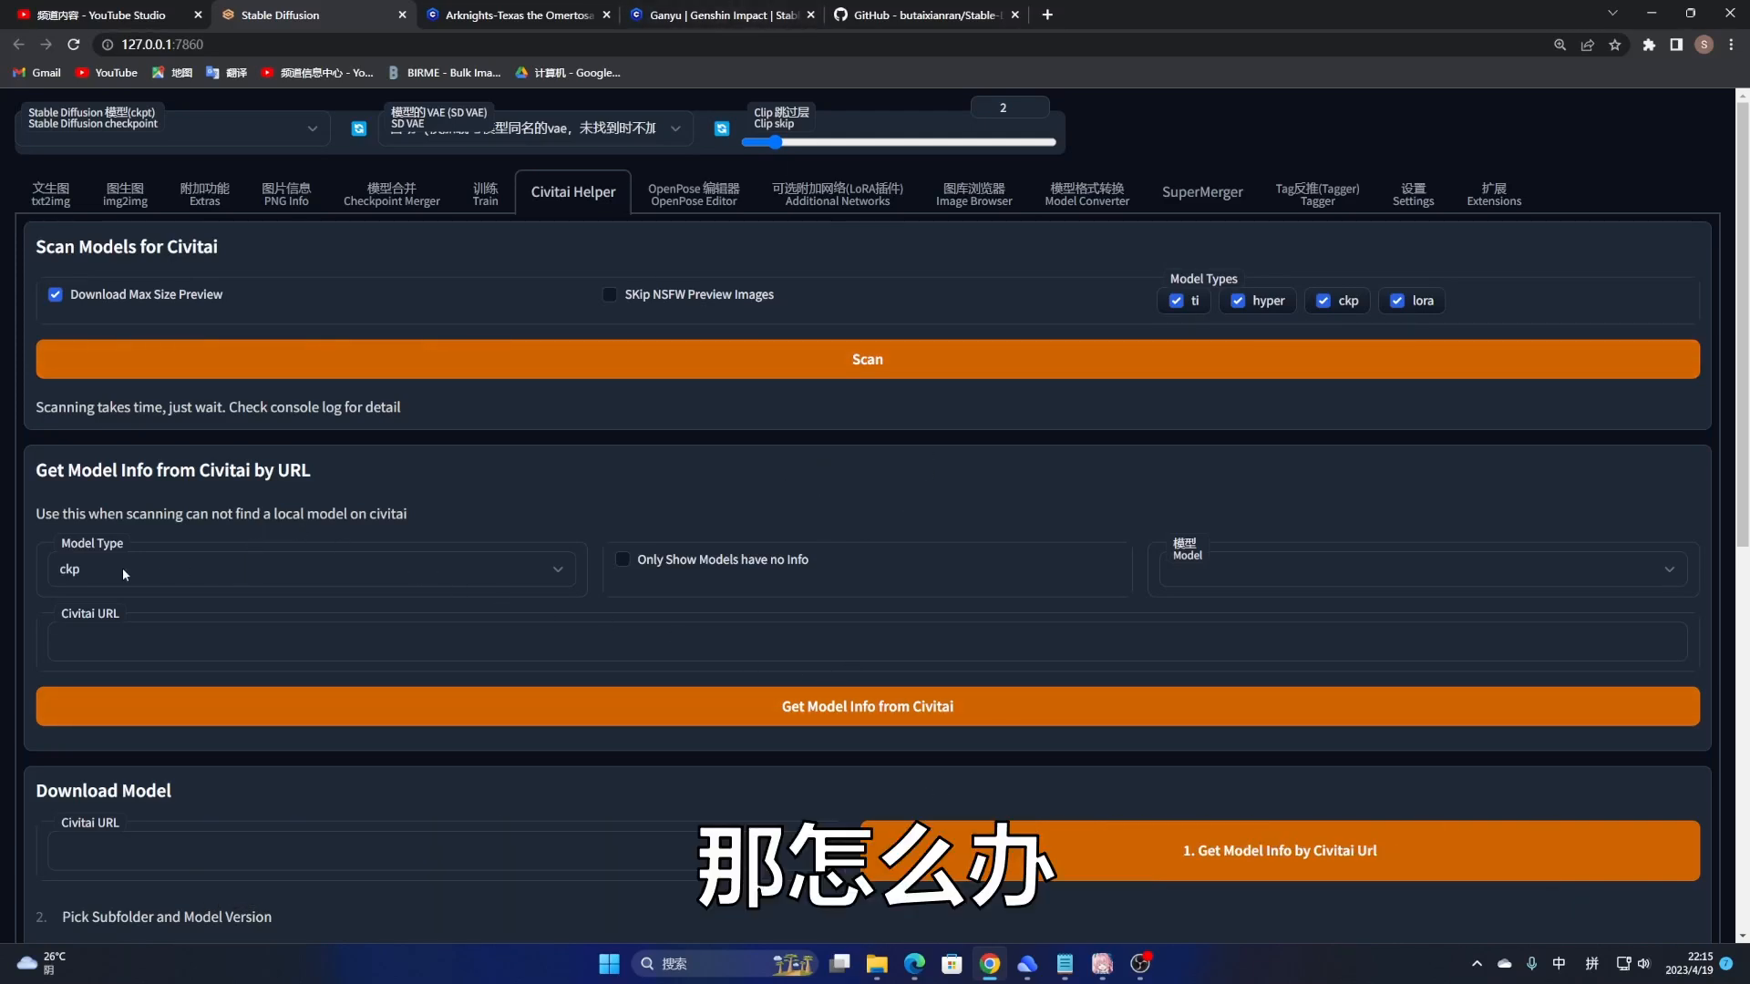
left_click(151, 567)
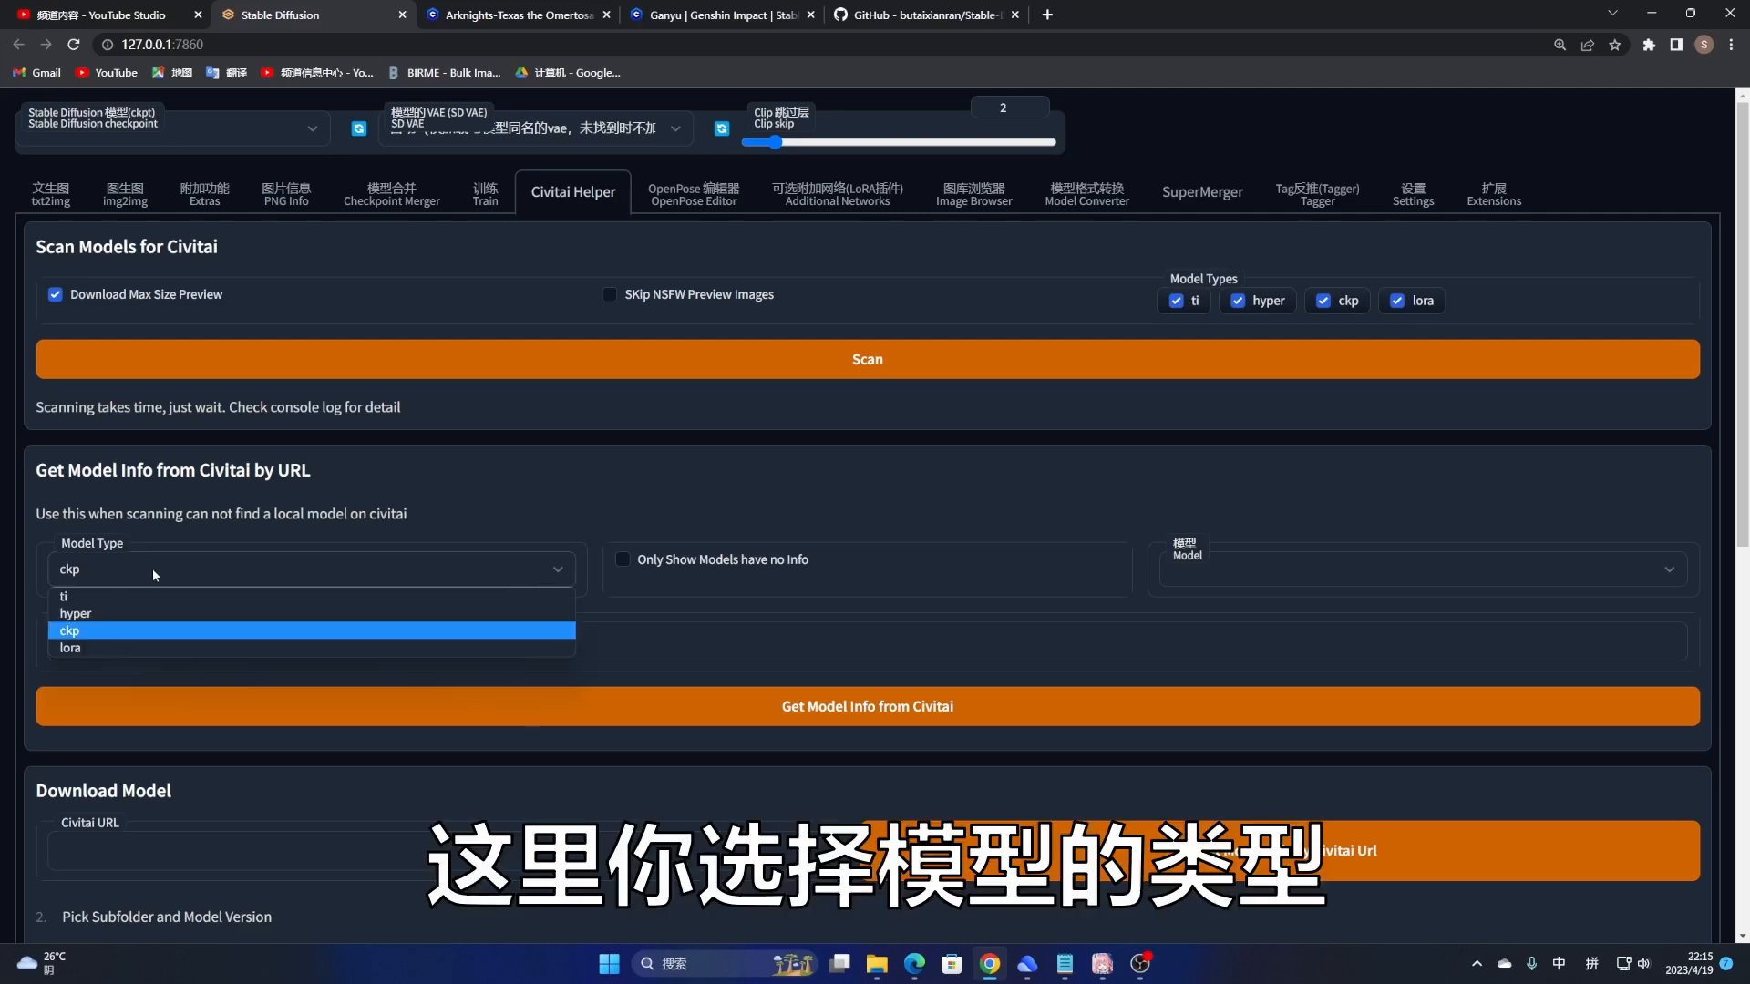
left_click(93, 631)
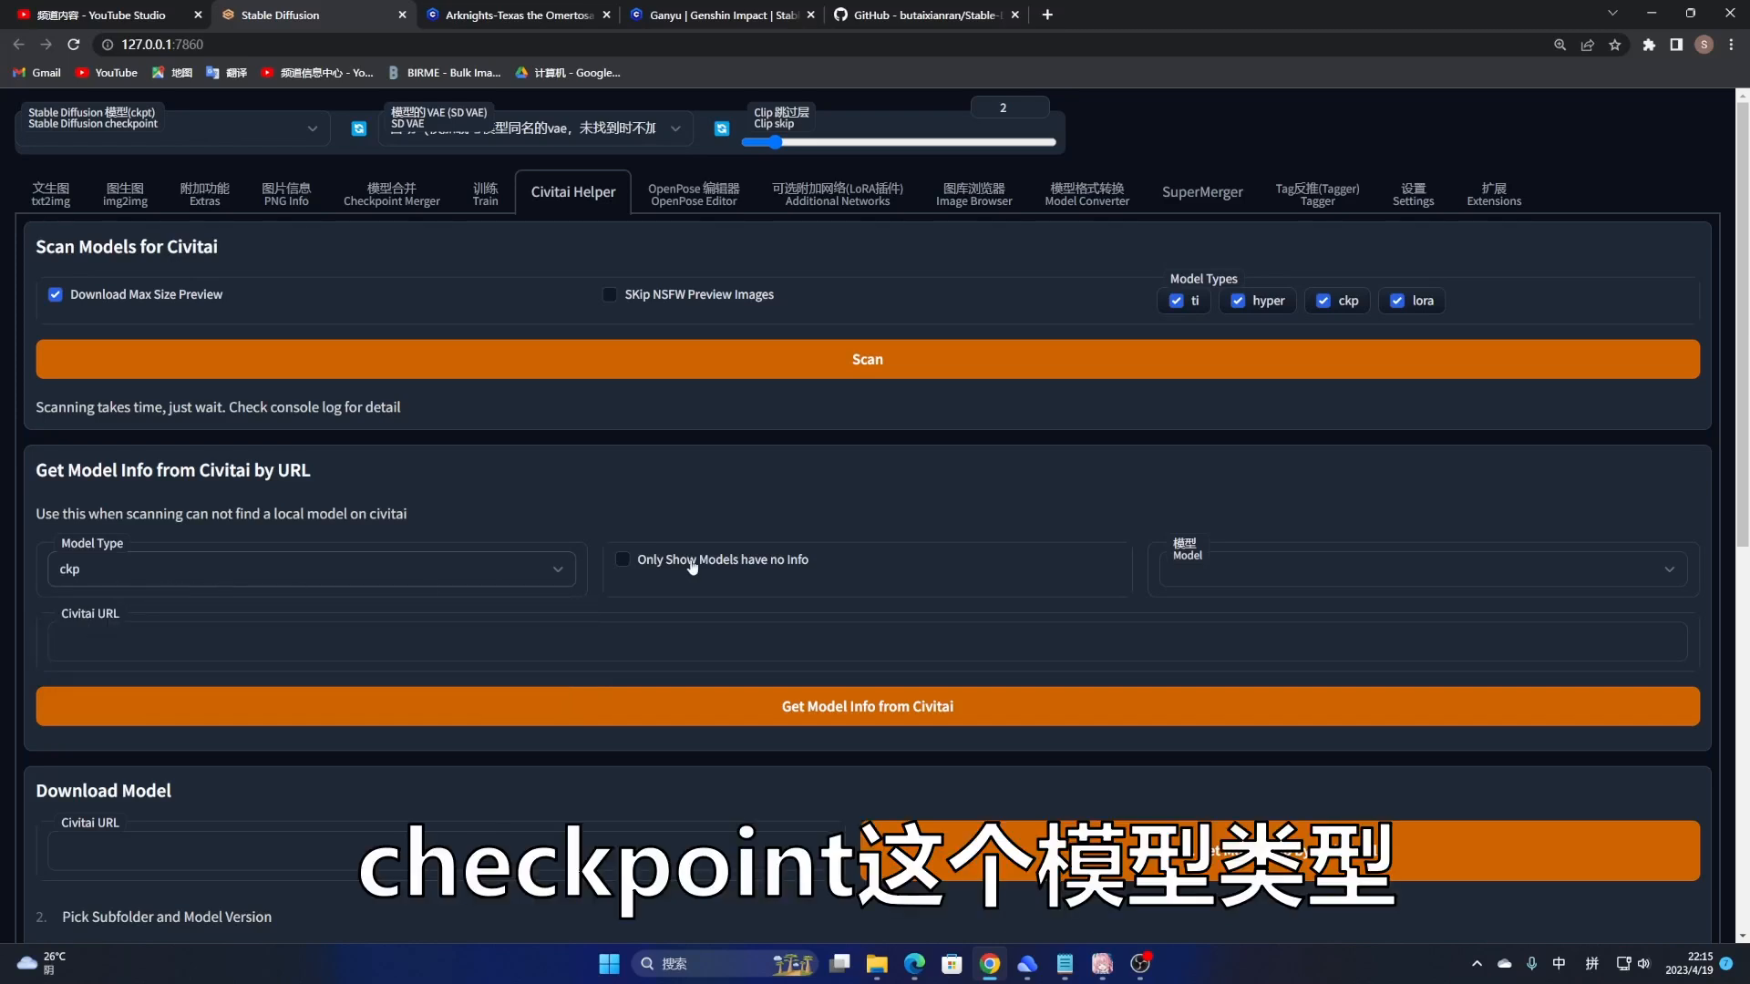
left_click(622, 560)
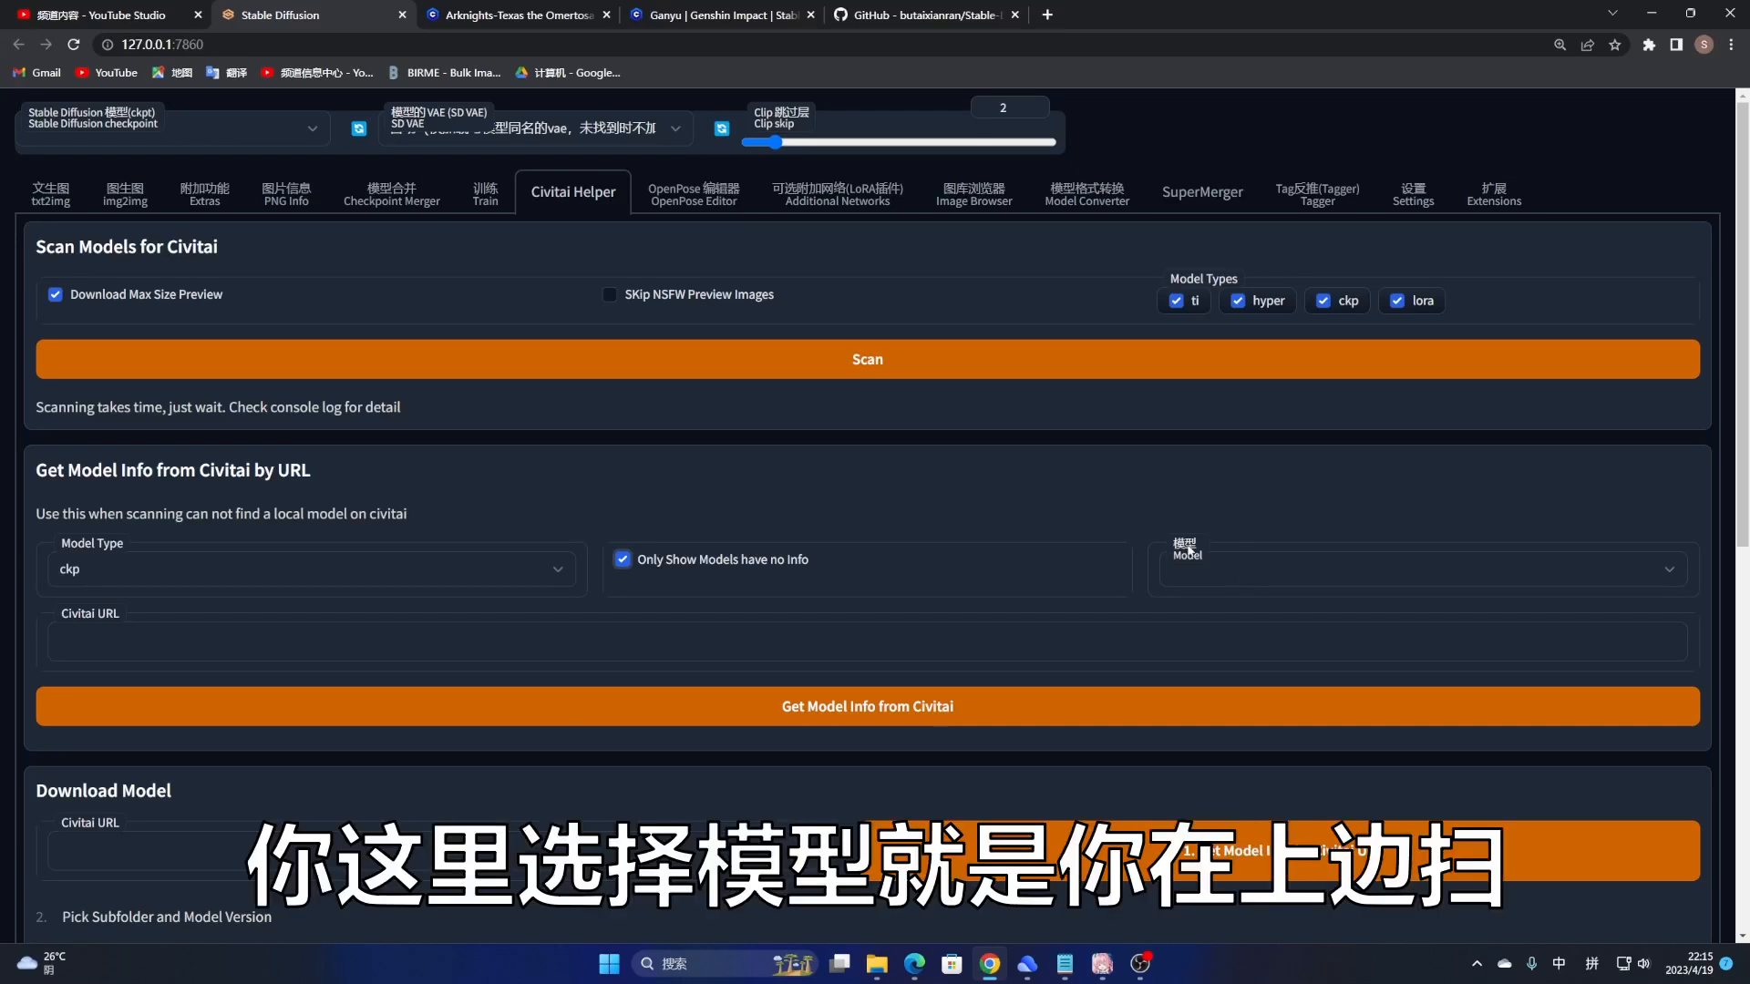
left_click(1254, 576)
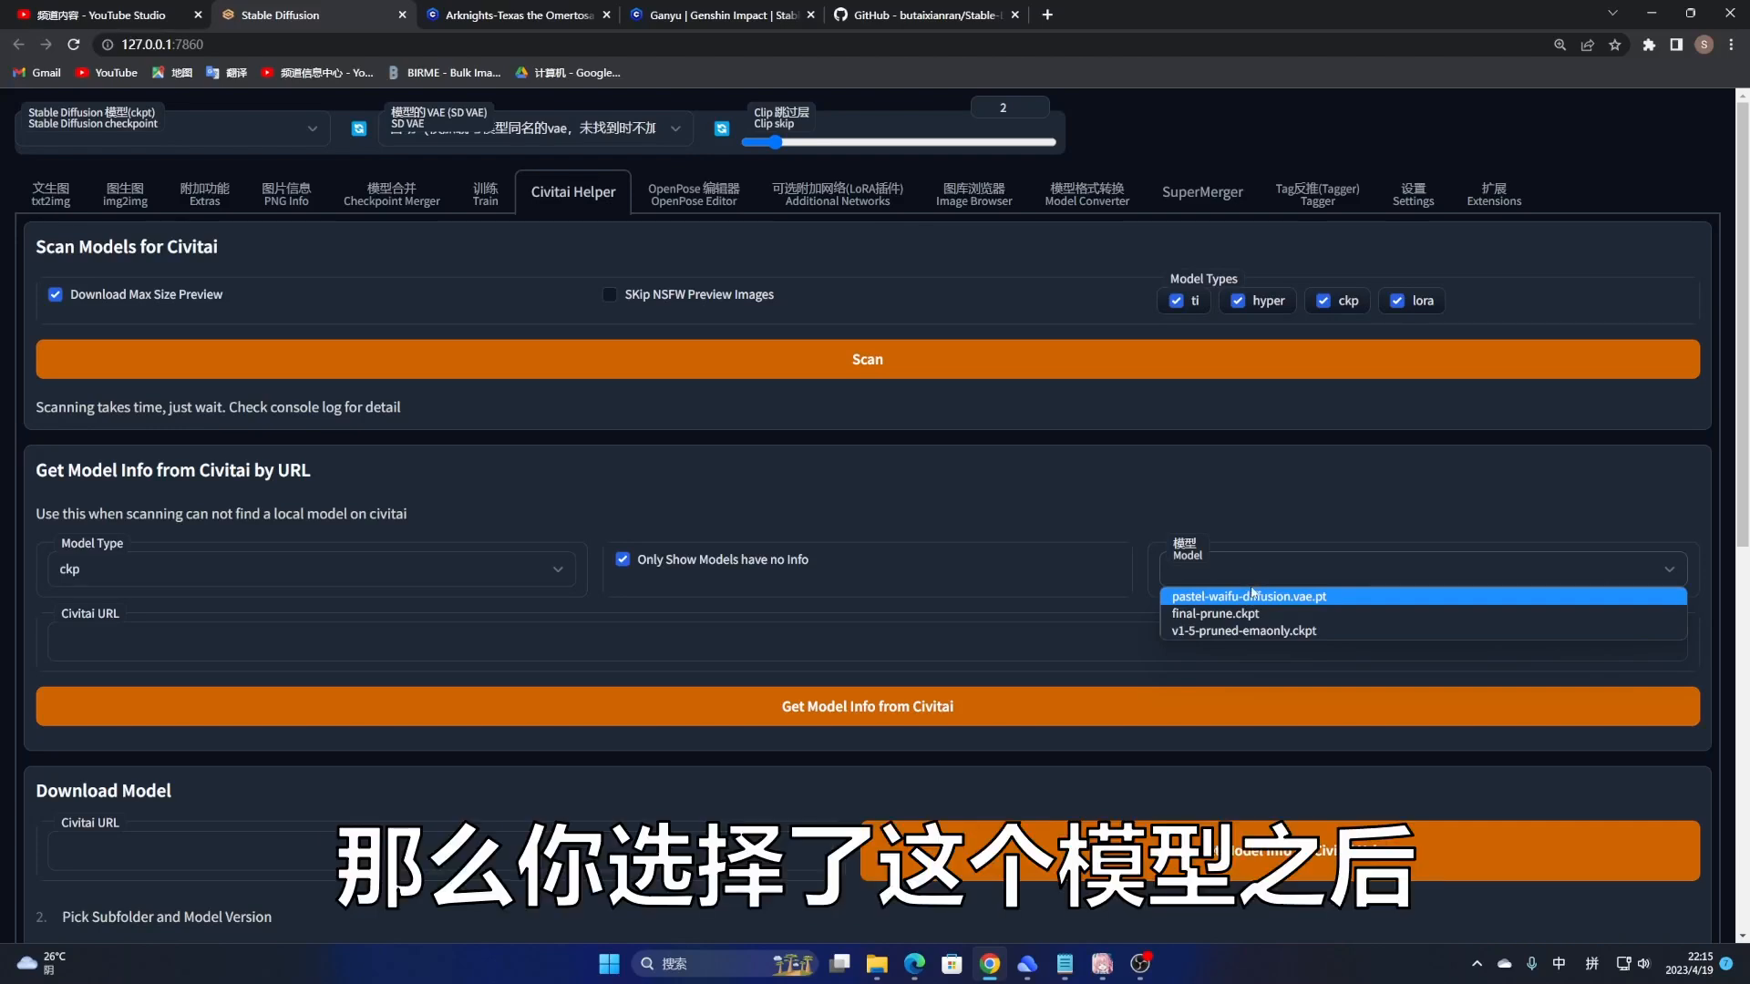
left_click(1251, 598)
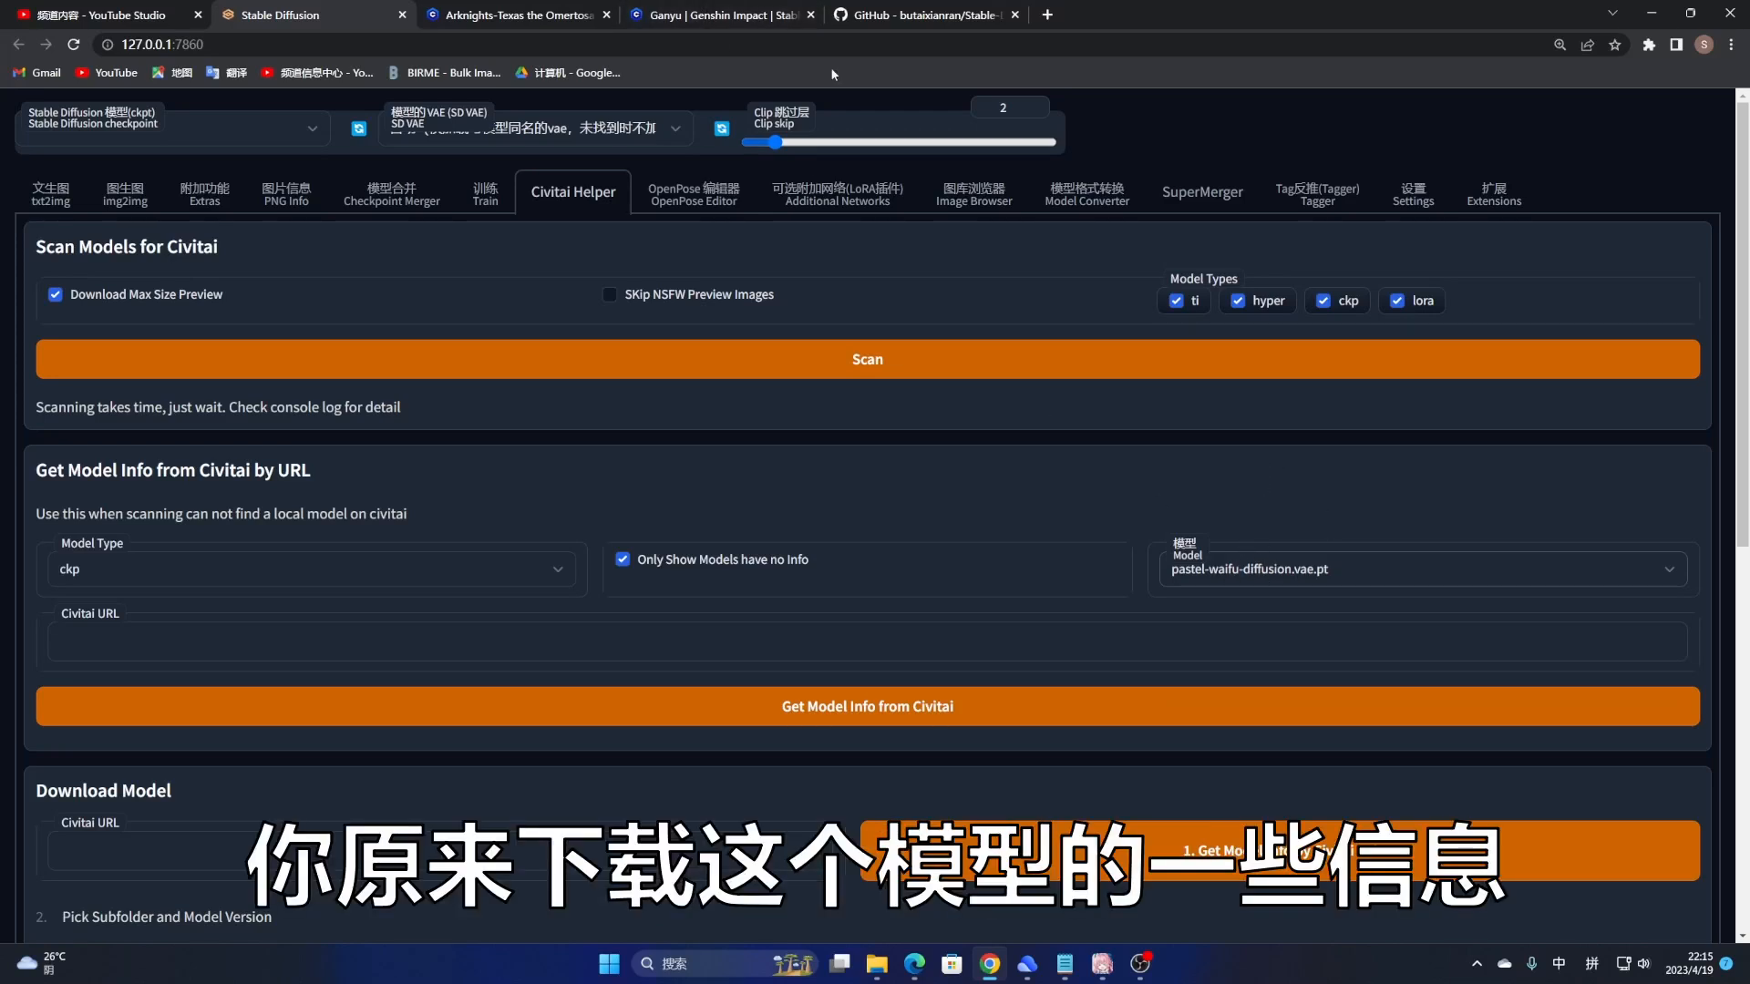
Step: Copy the Ganyu page's URL from Civitai into the info-by-URL section of Civitai Helper, and clear the URL again
left_click(720, 15)
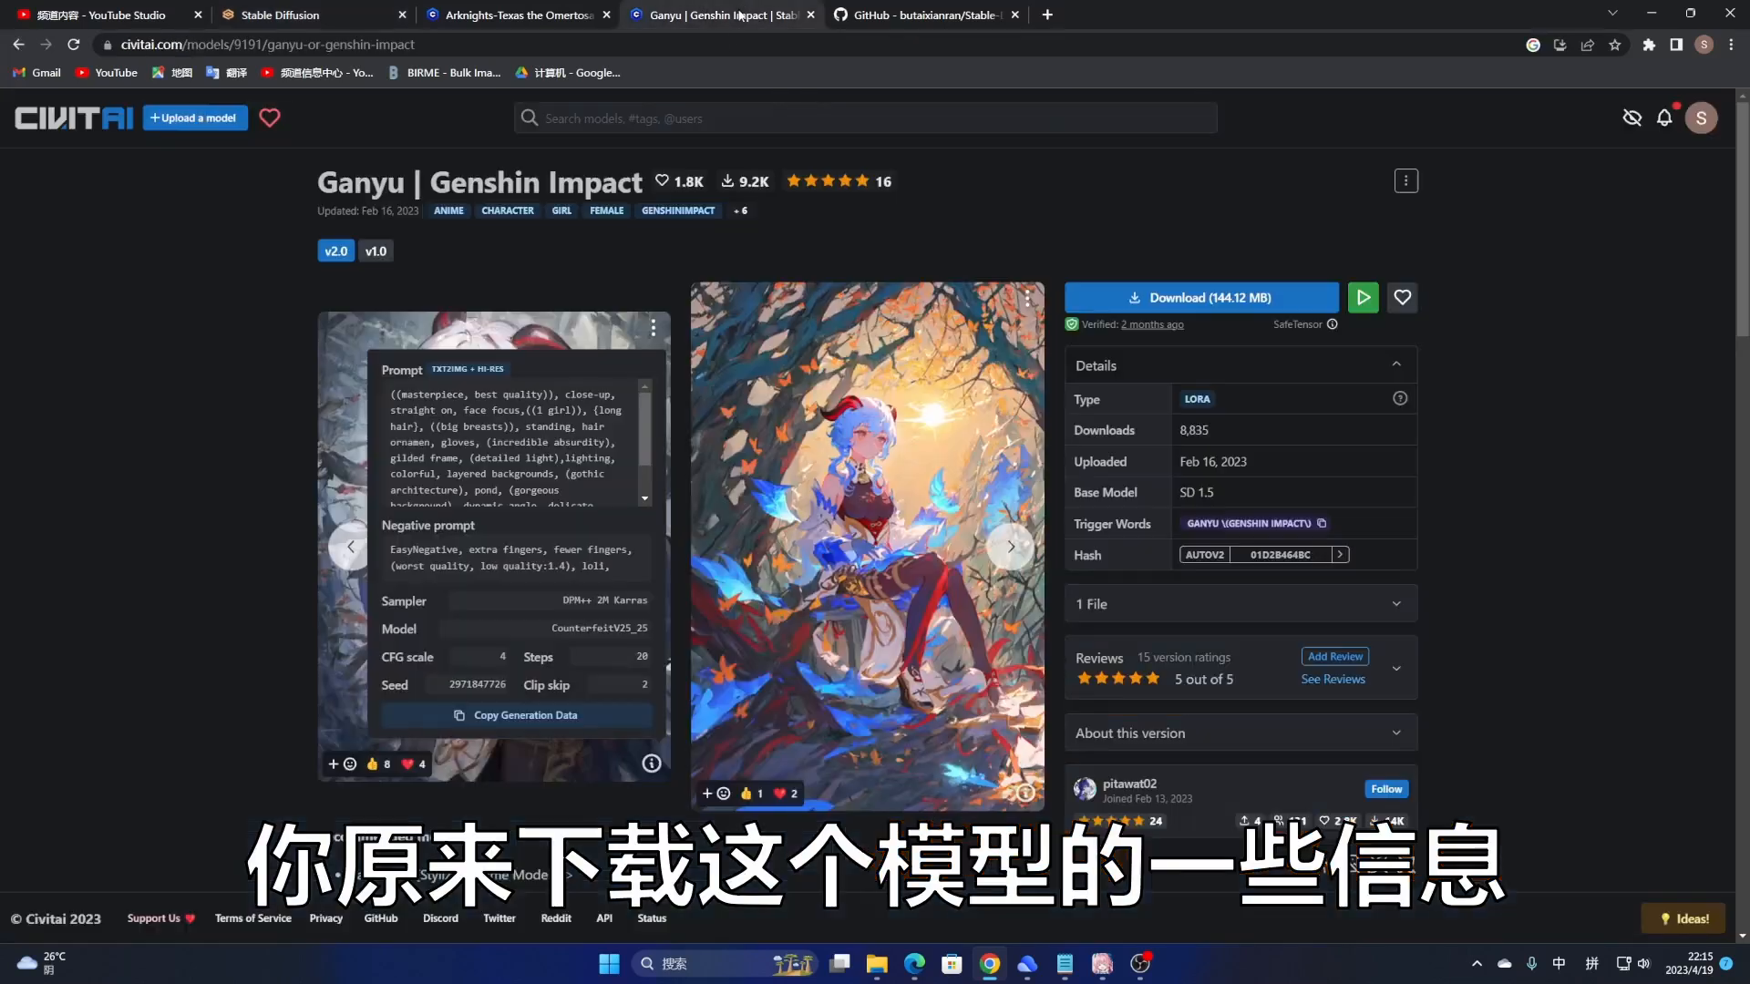
left_click(270, 9)
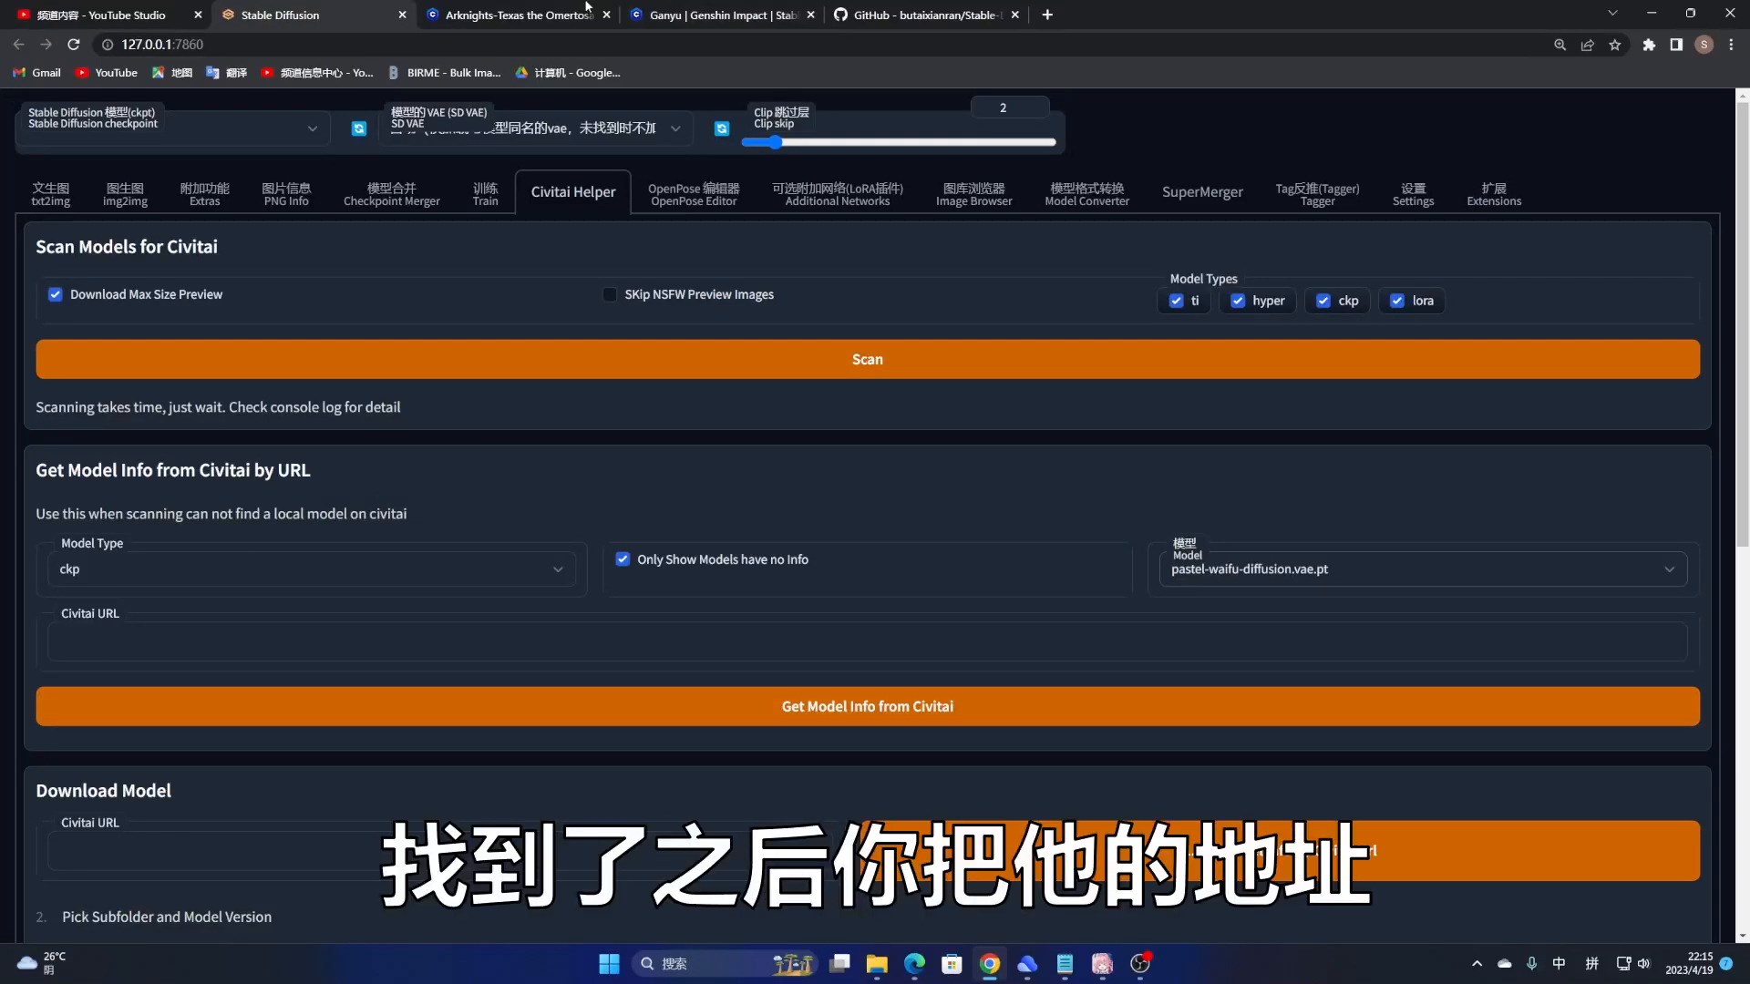
left_click(720, 15)
double_click(493, 43)
left_click_drag(494, 43, 103, 45)
key("ctrl+c")
left_click(274, 15)
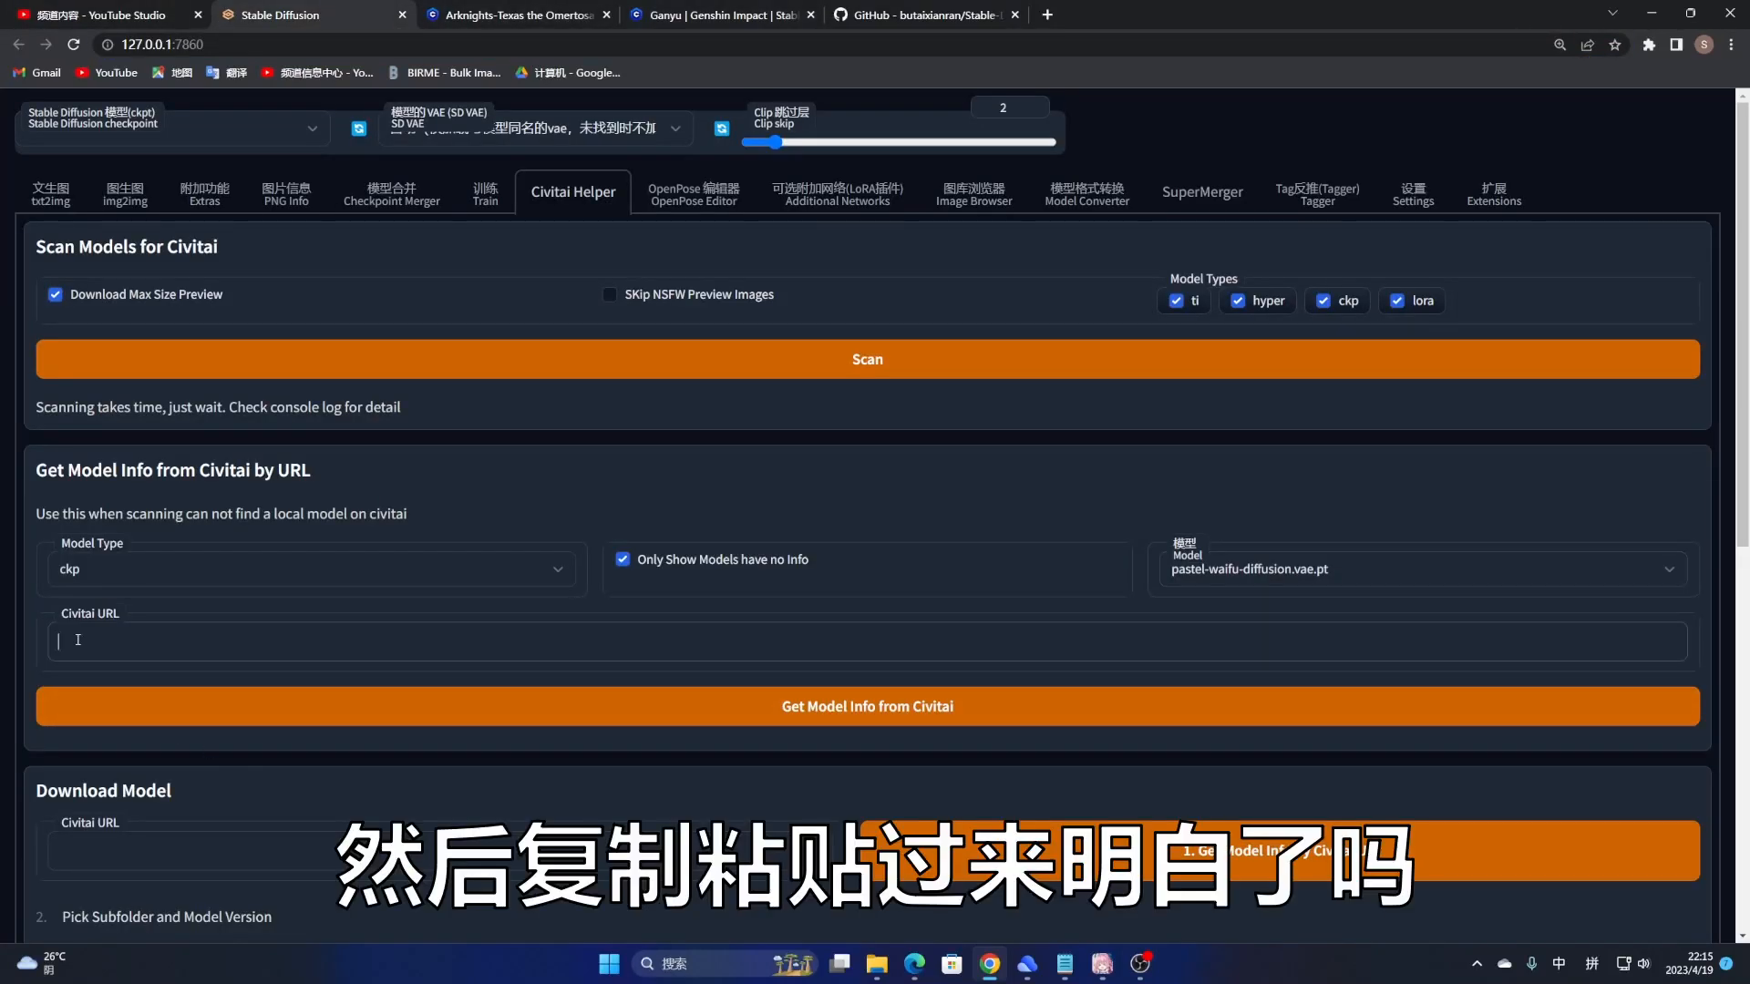
key("ctrl+v")
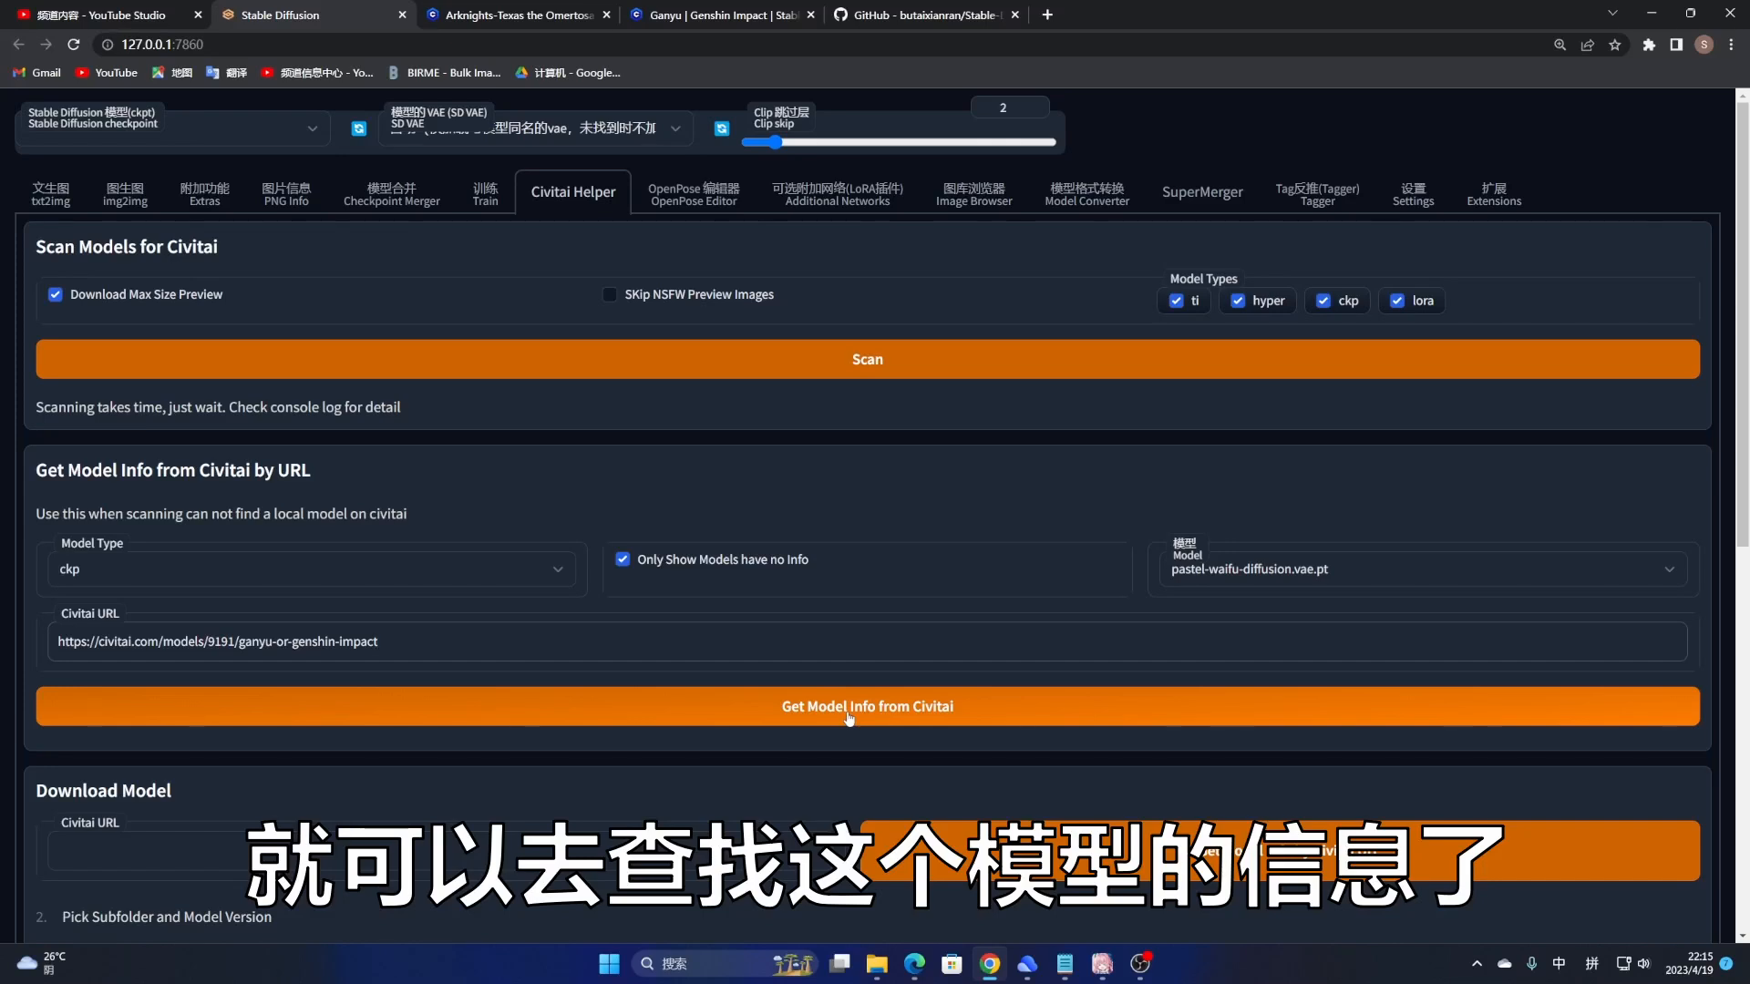
left_click_drag(404, 649, 1, 629)
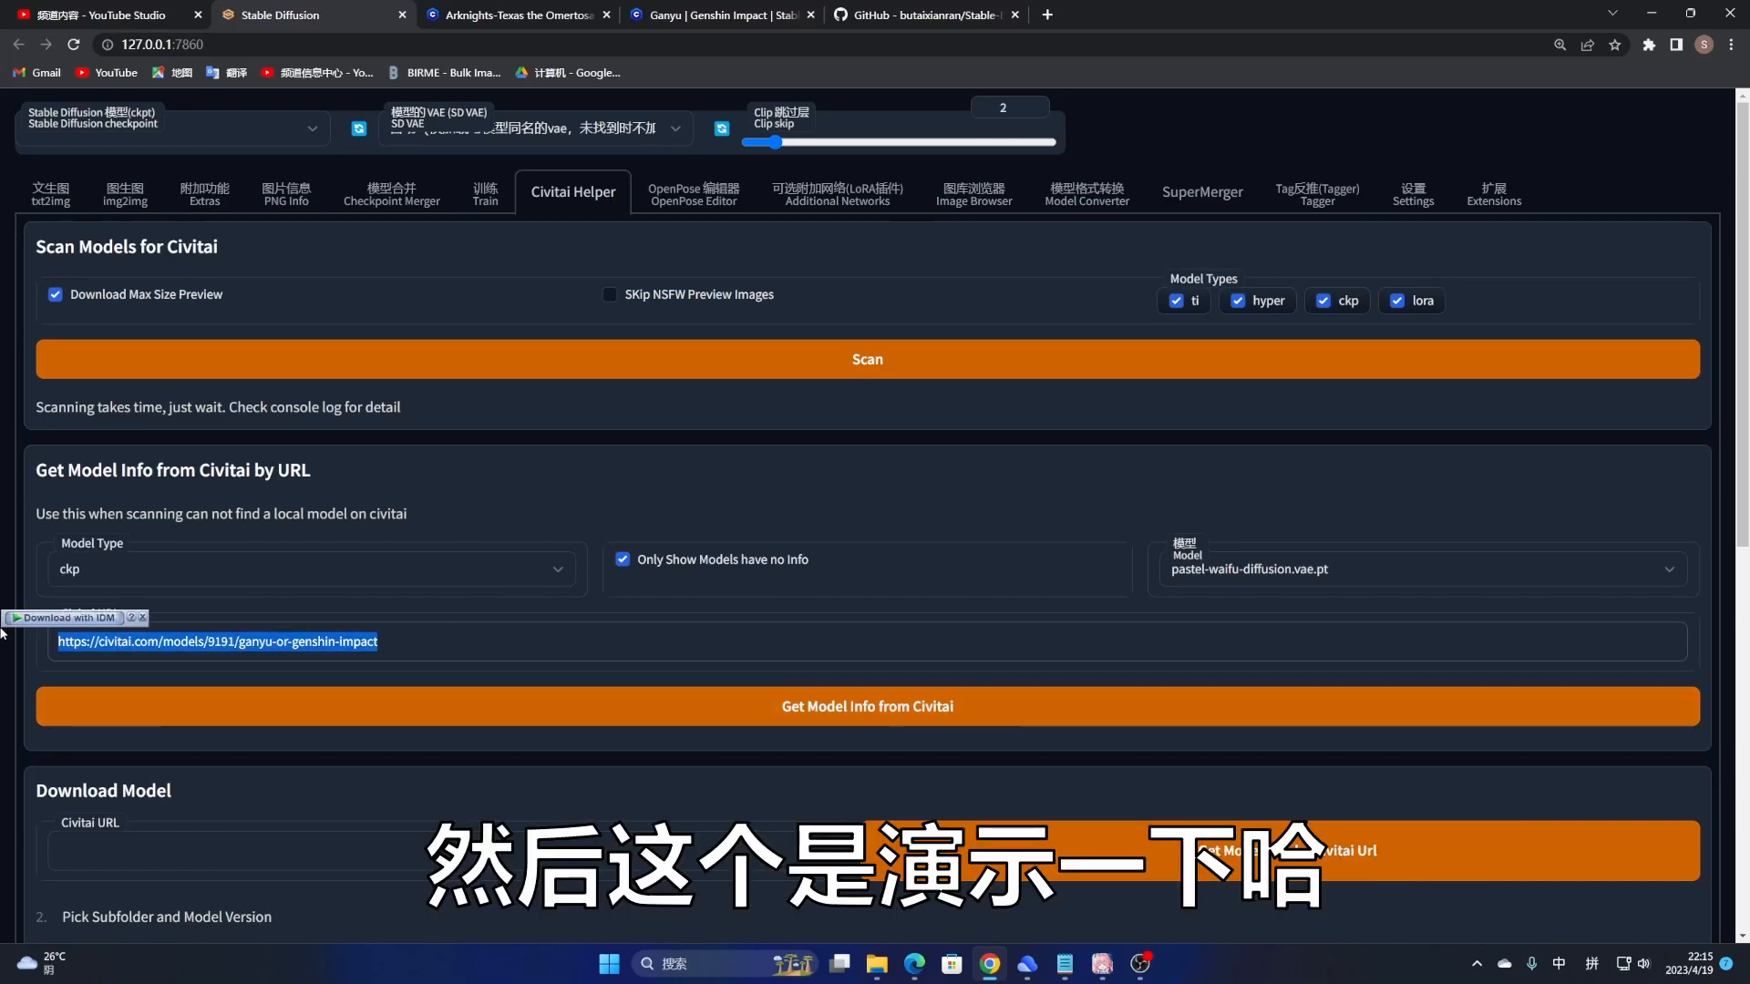
key("BackSpace")
Step: On Civitai, clear the ganyu search and open the Pastel-Mix [Stylized Anime Model] page from the most downloaded models
scroll(858, 468, "down", 5)
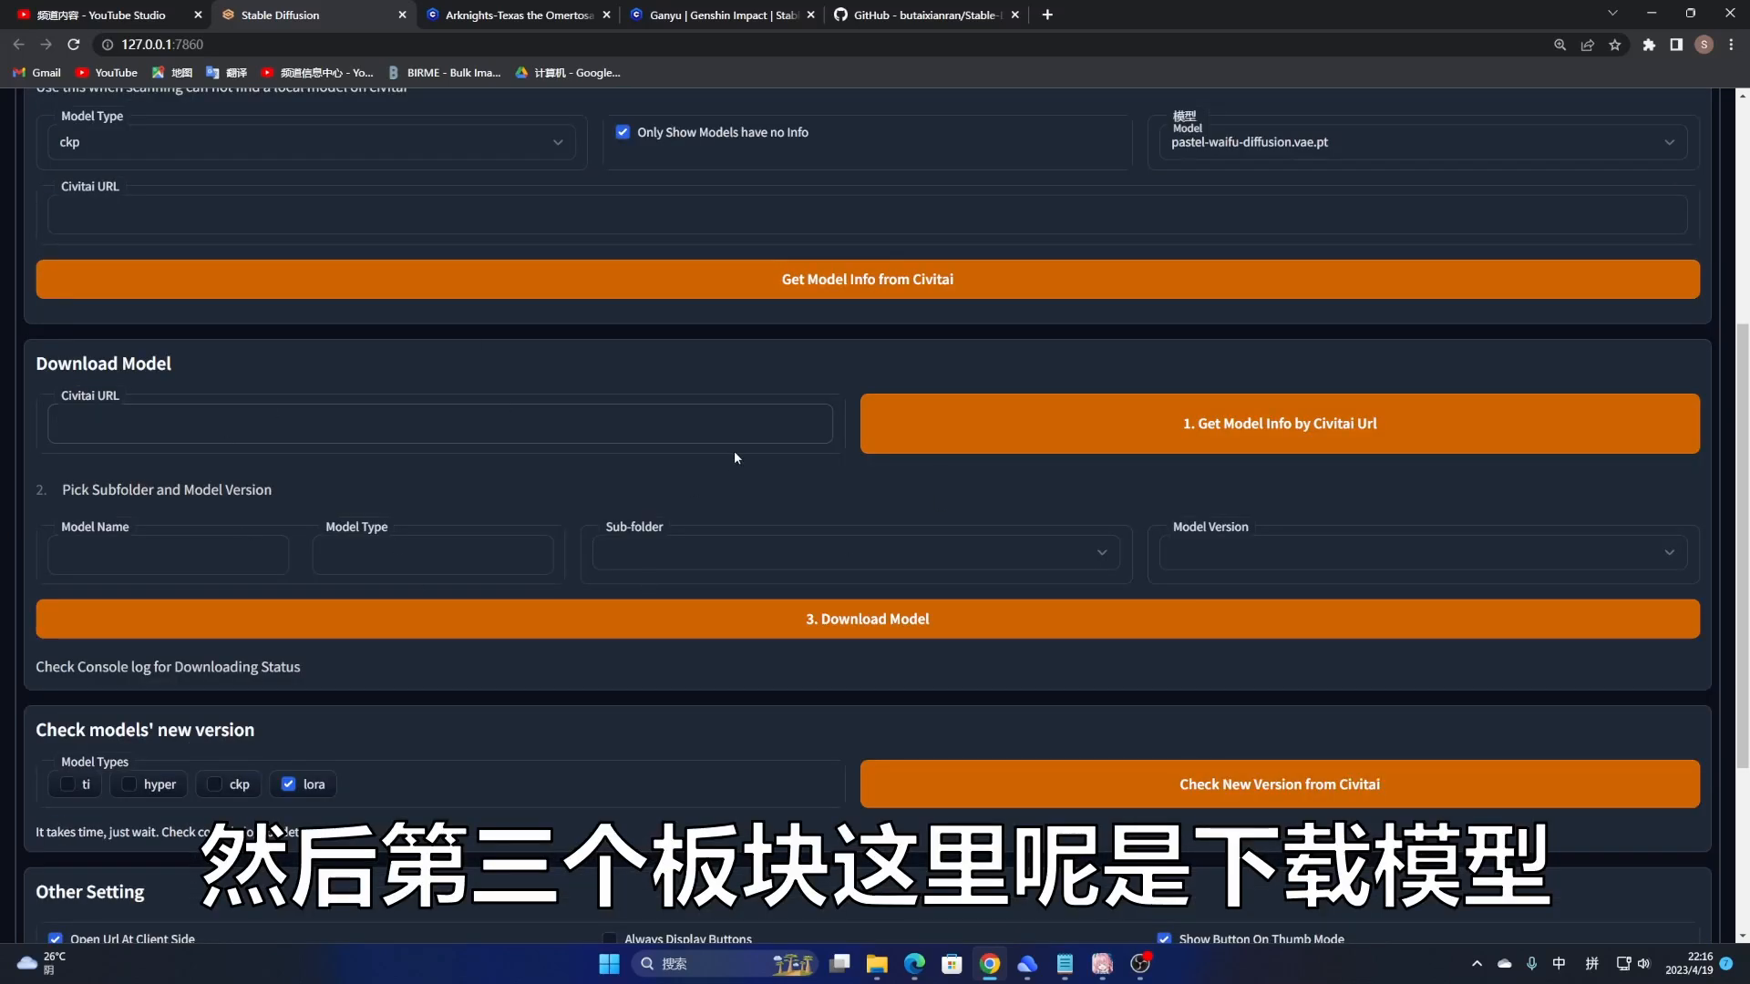
left_click(720, 15)
left_click(19, 43)
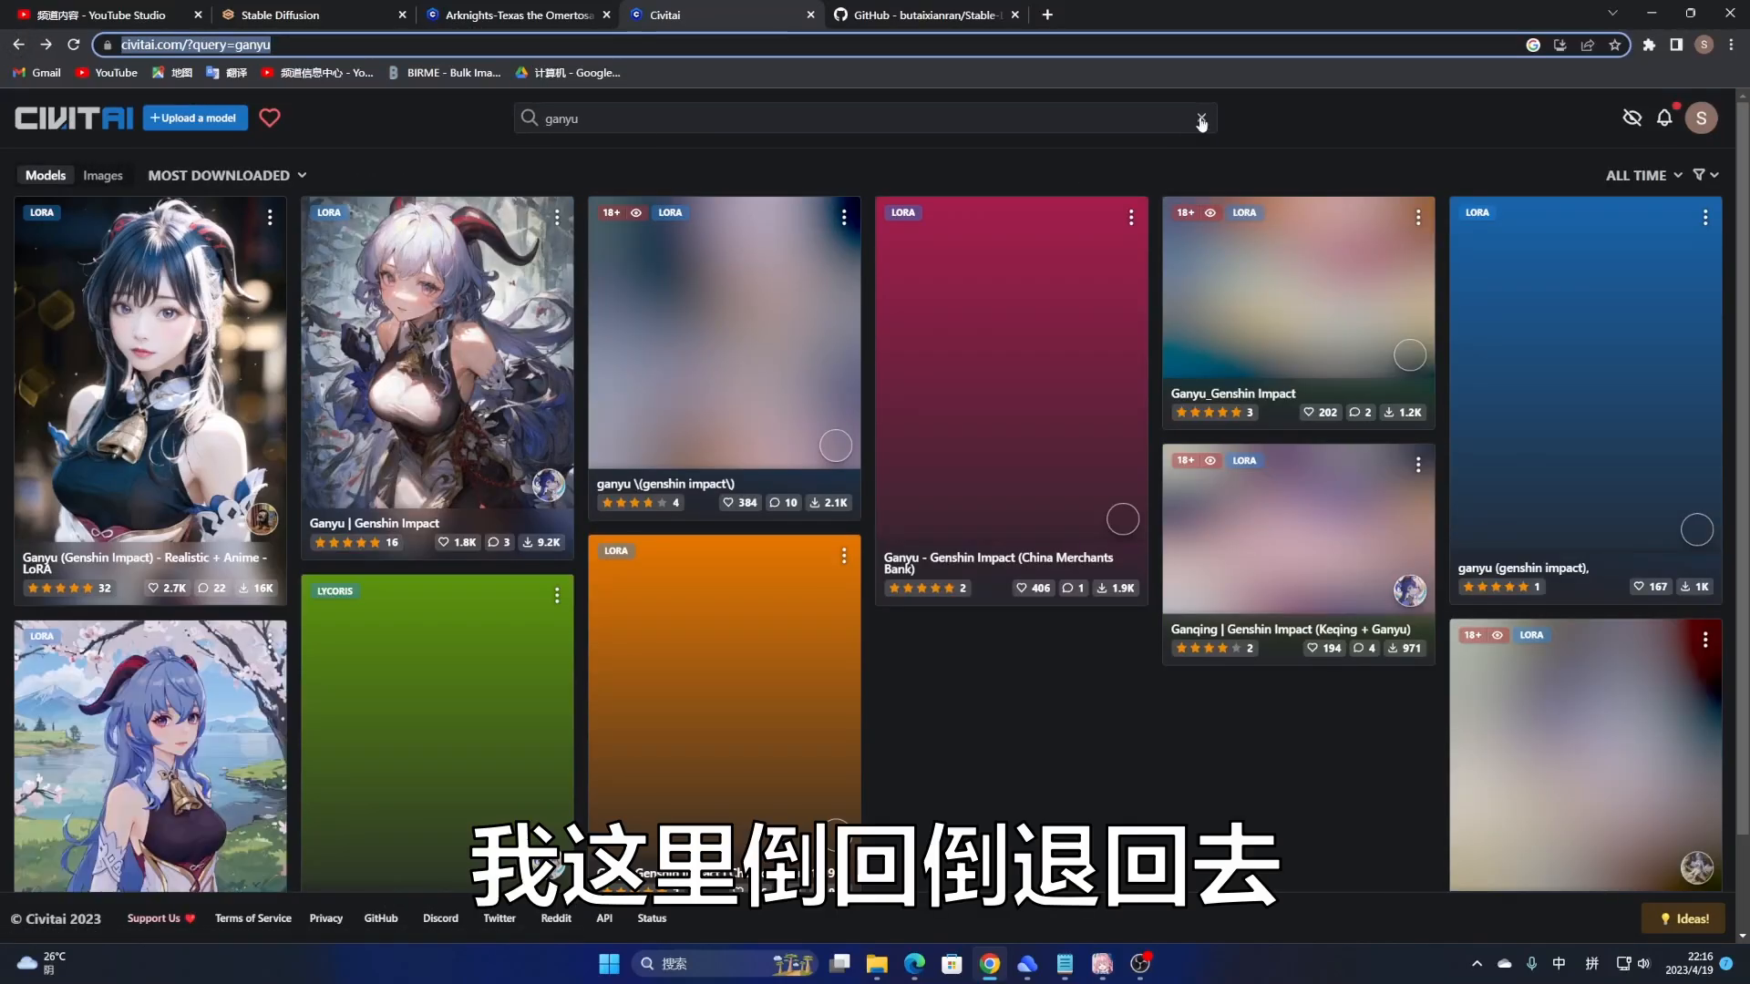
left_click(1201, 120)
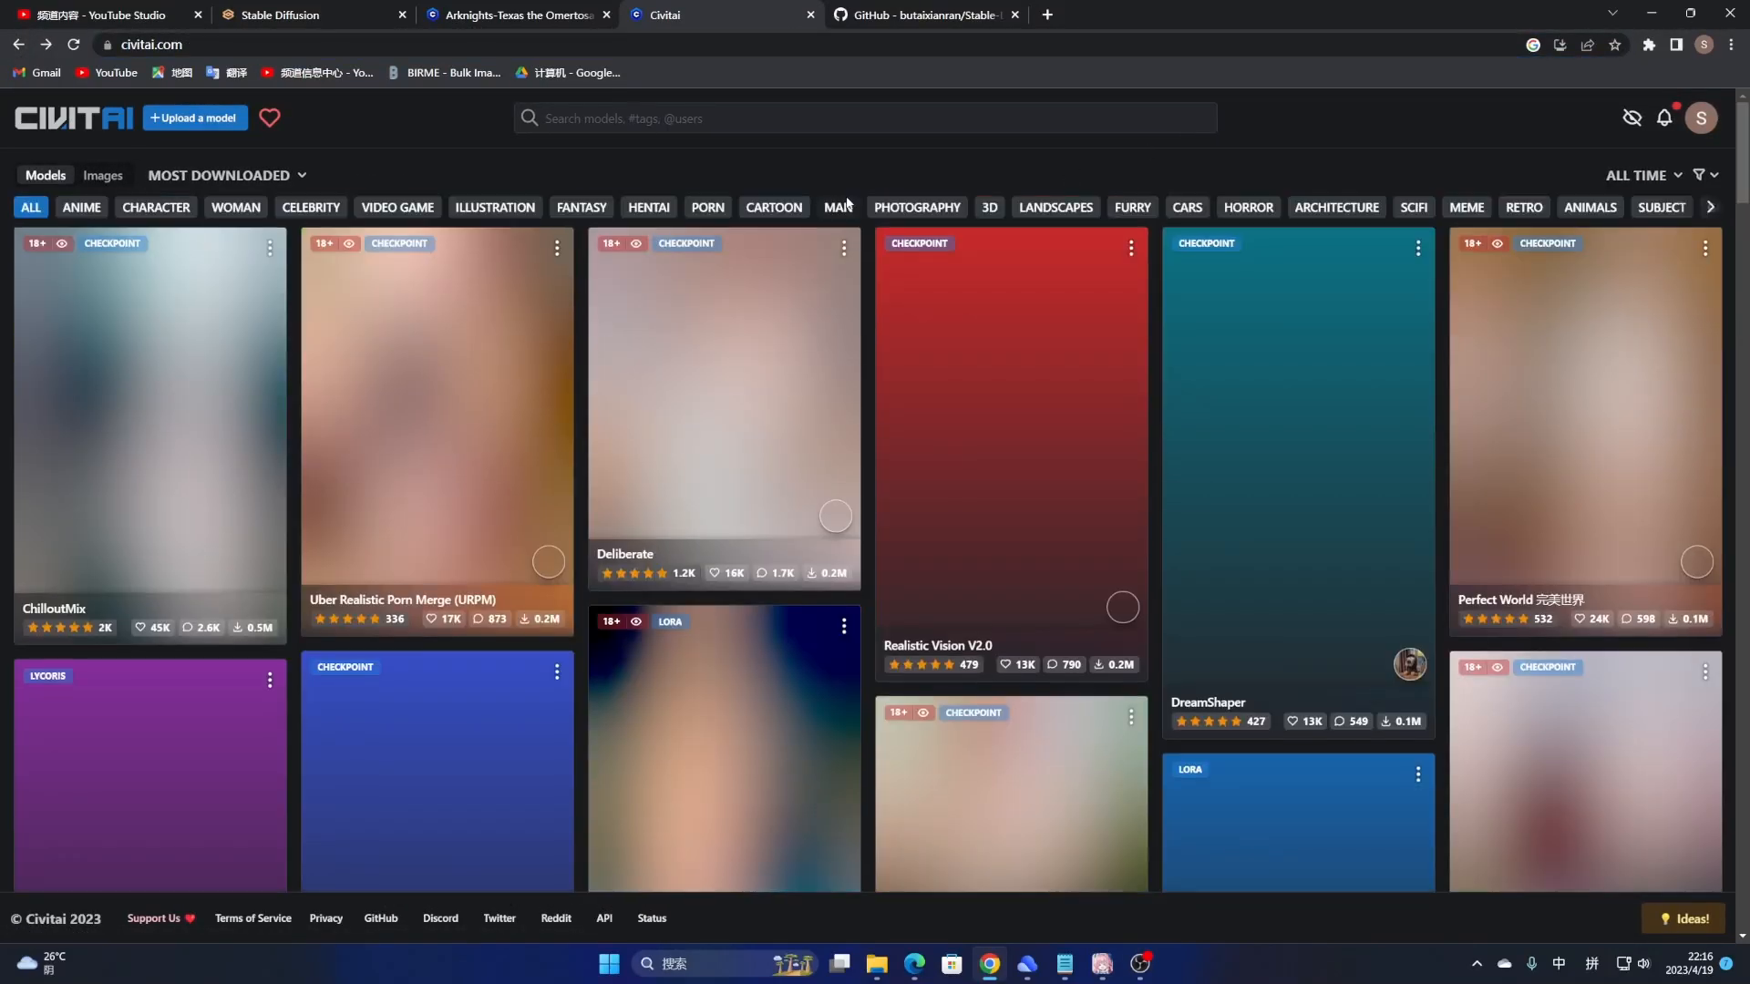
scroll(943, 414, "down", 7)
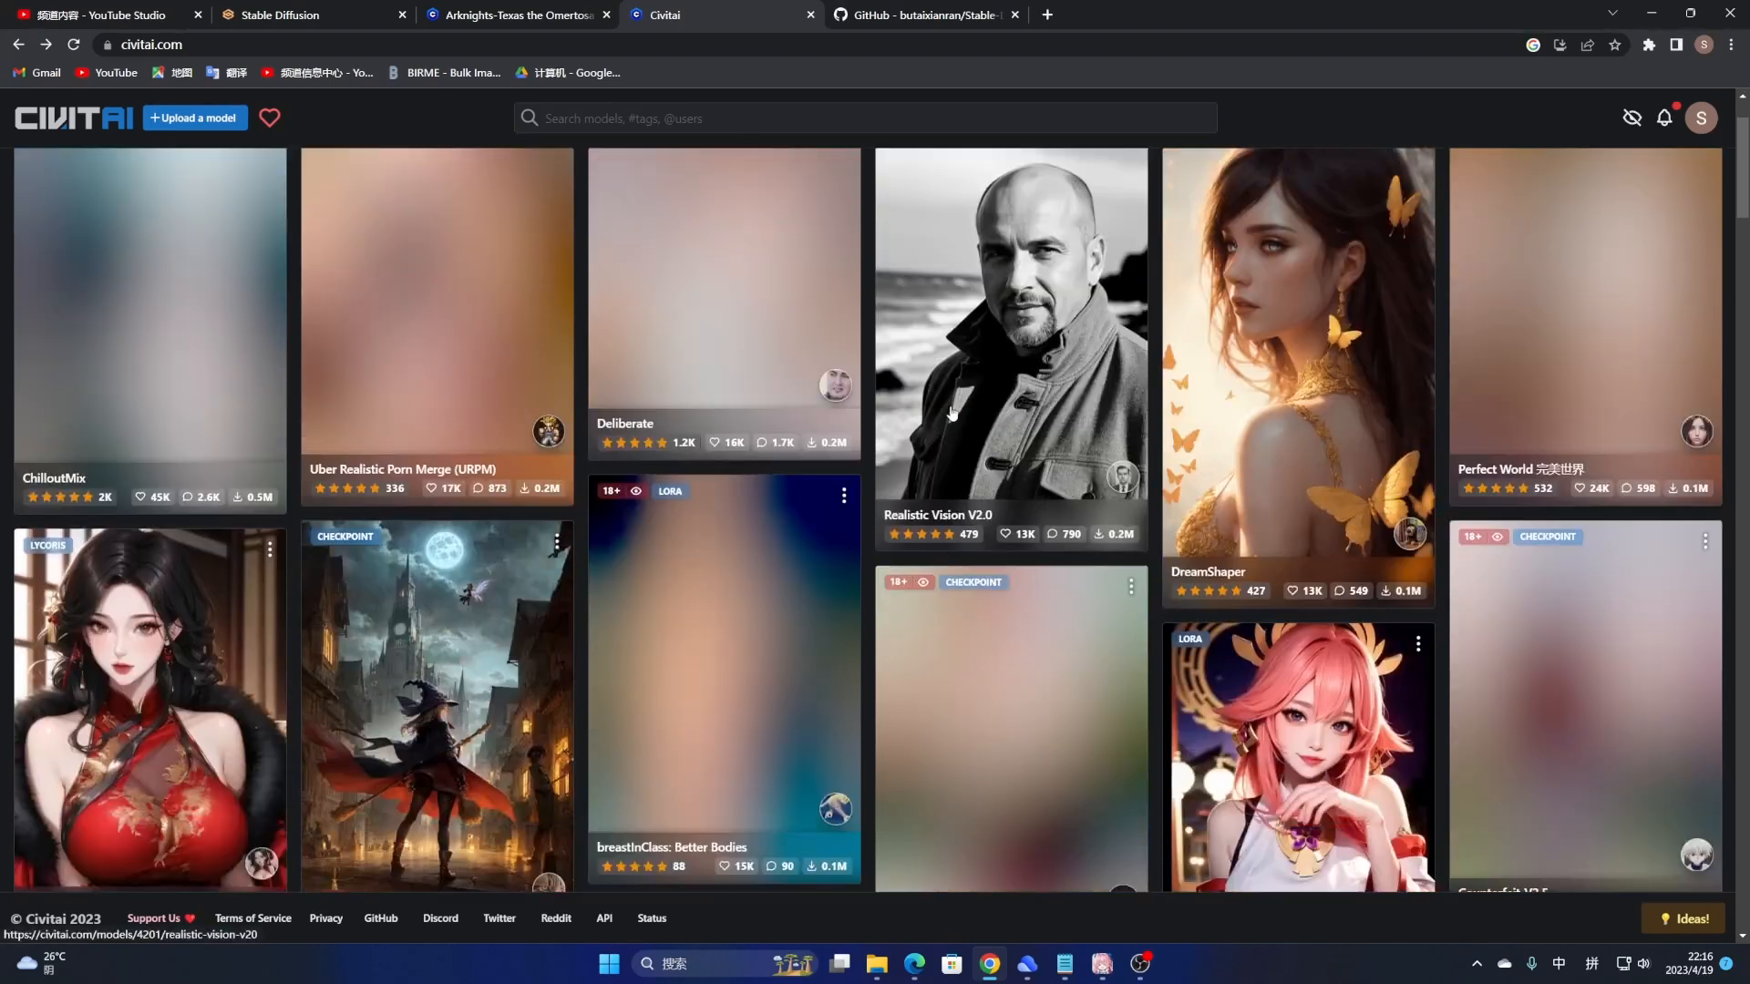
scroll(986, 428, "down", 2)
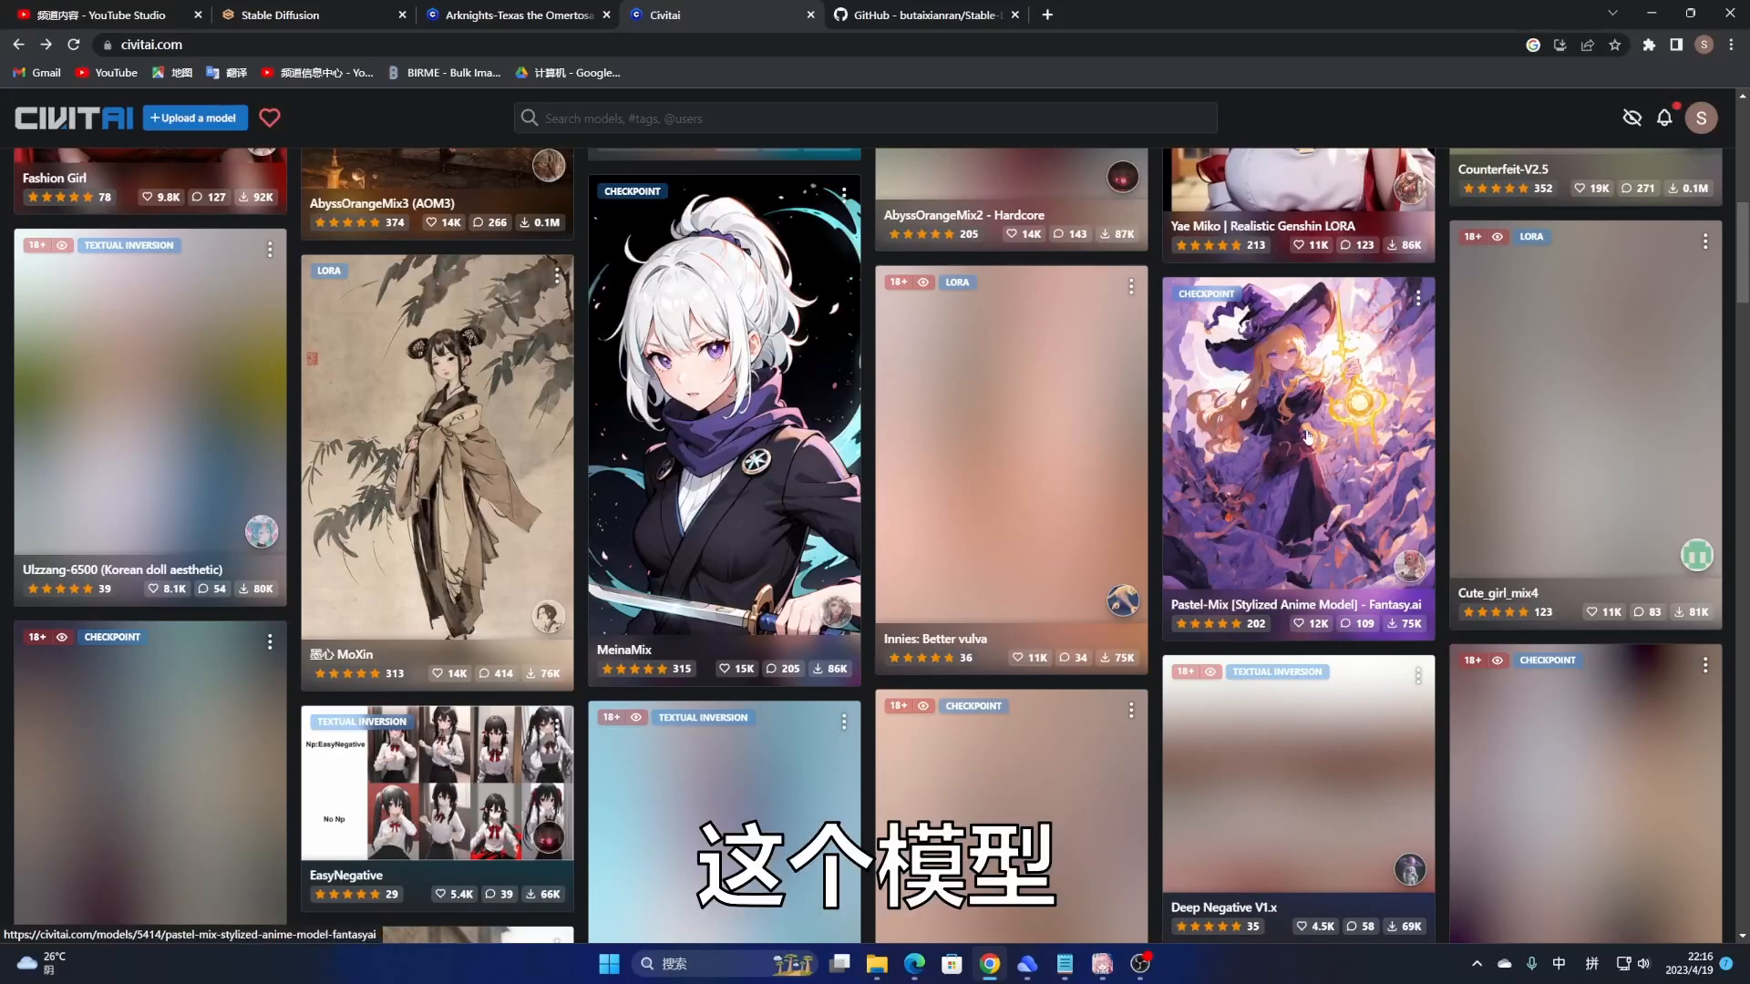
left_click(1376, 378)
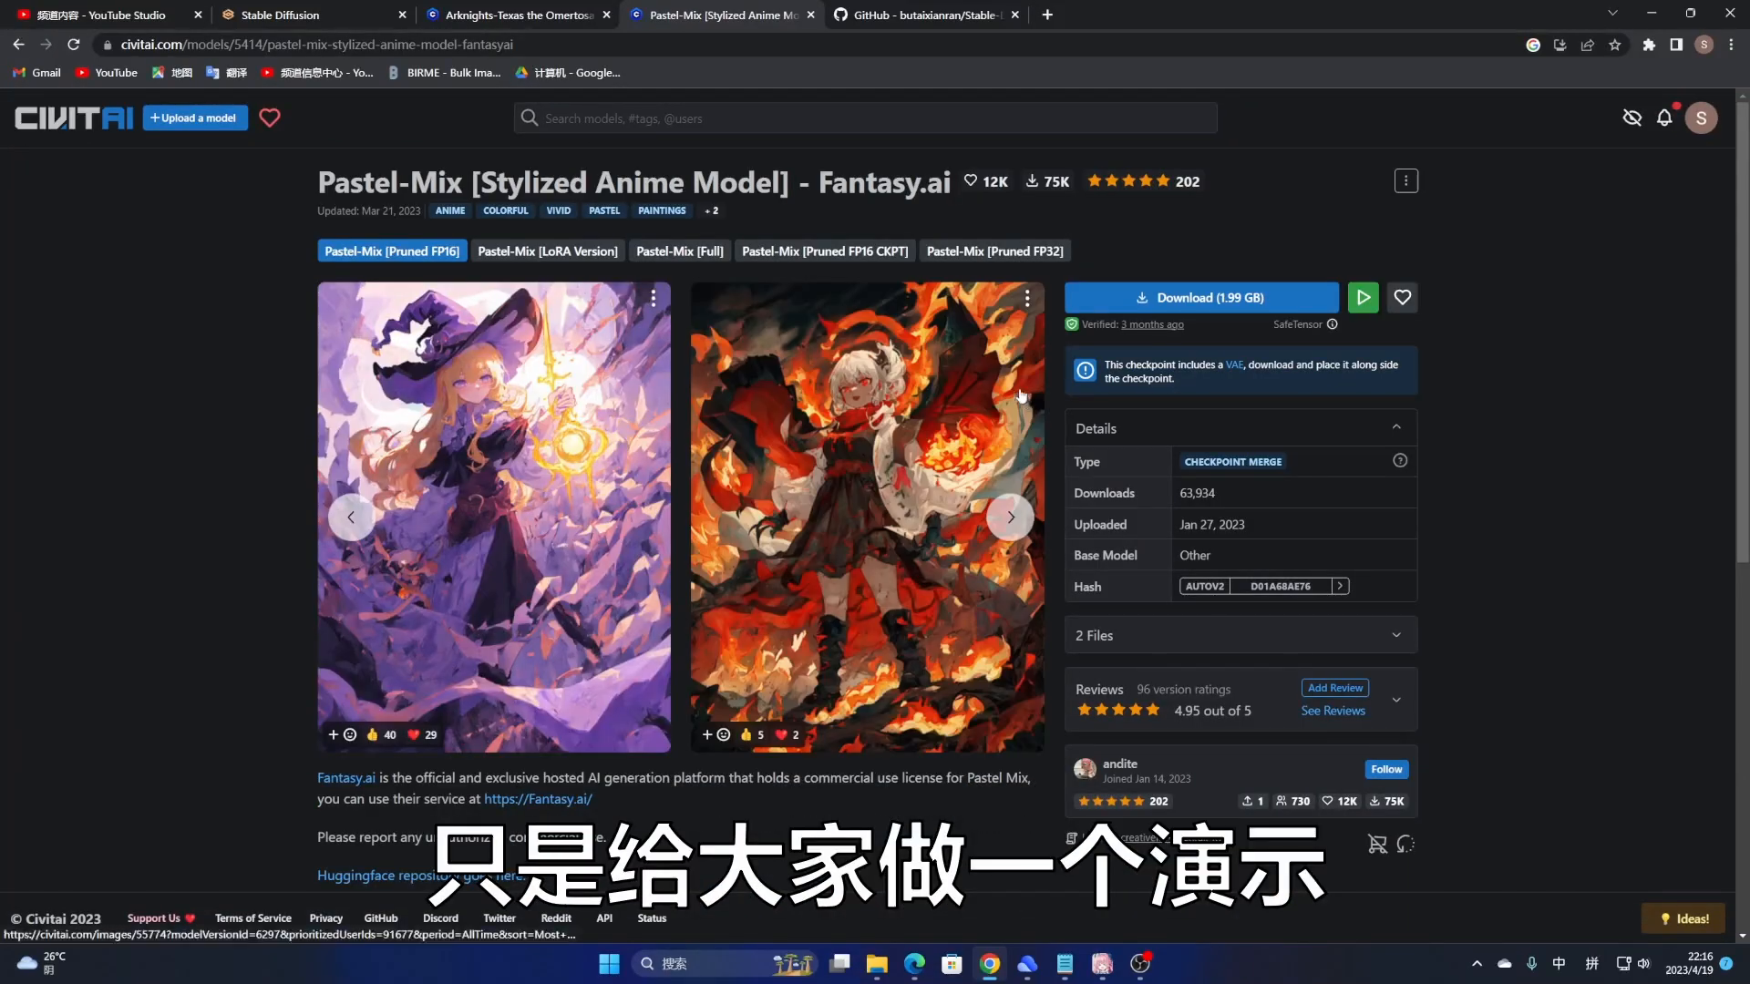
Step: Copy the Pastel-Mix page's URL into Civitai Helper's Download Model section and get the model info by that URL
left_click(548, 48)
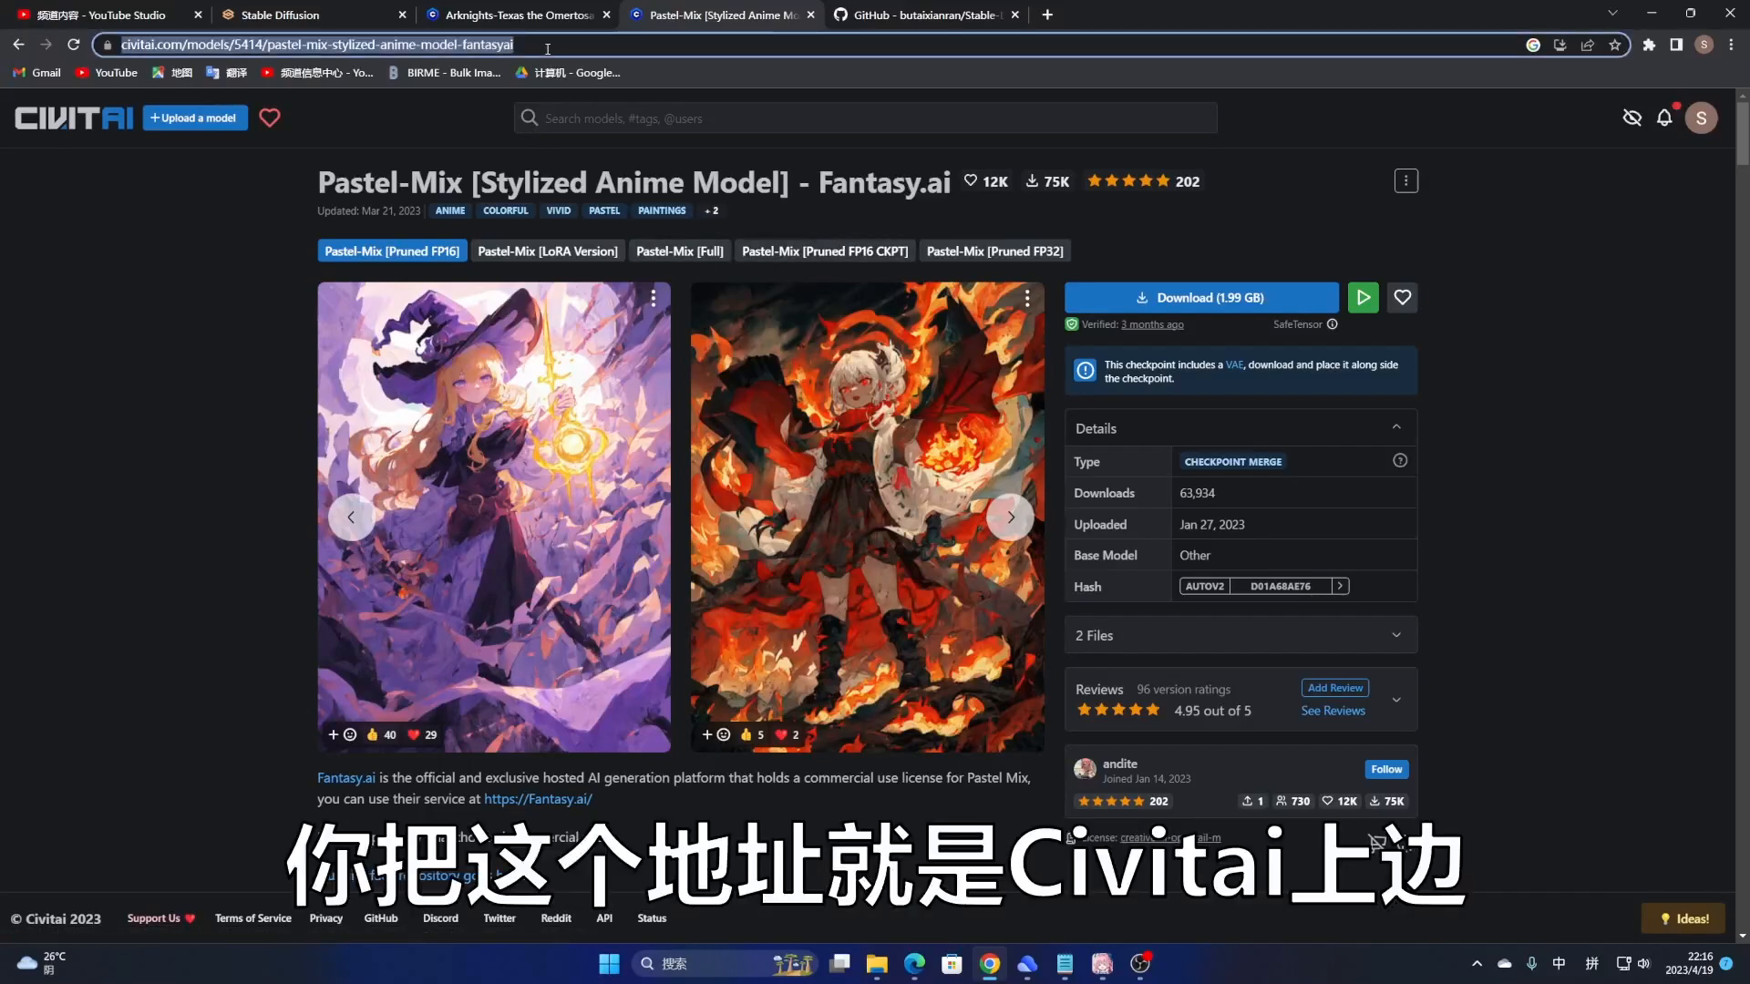
left_click_drag(556, 46, 213, 32)
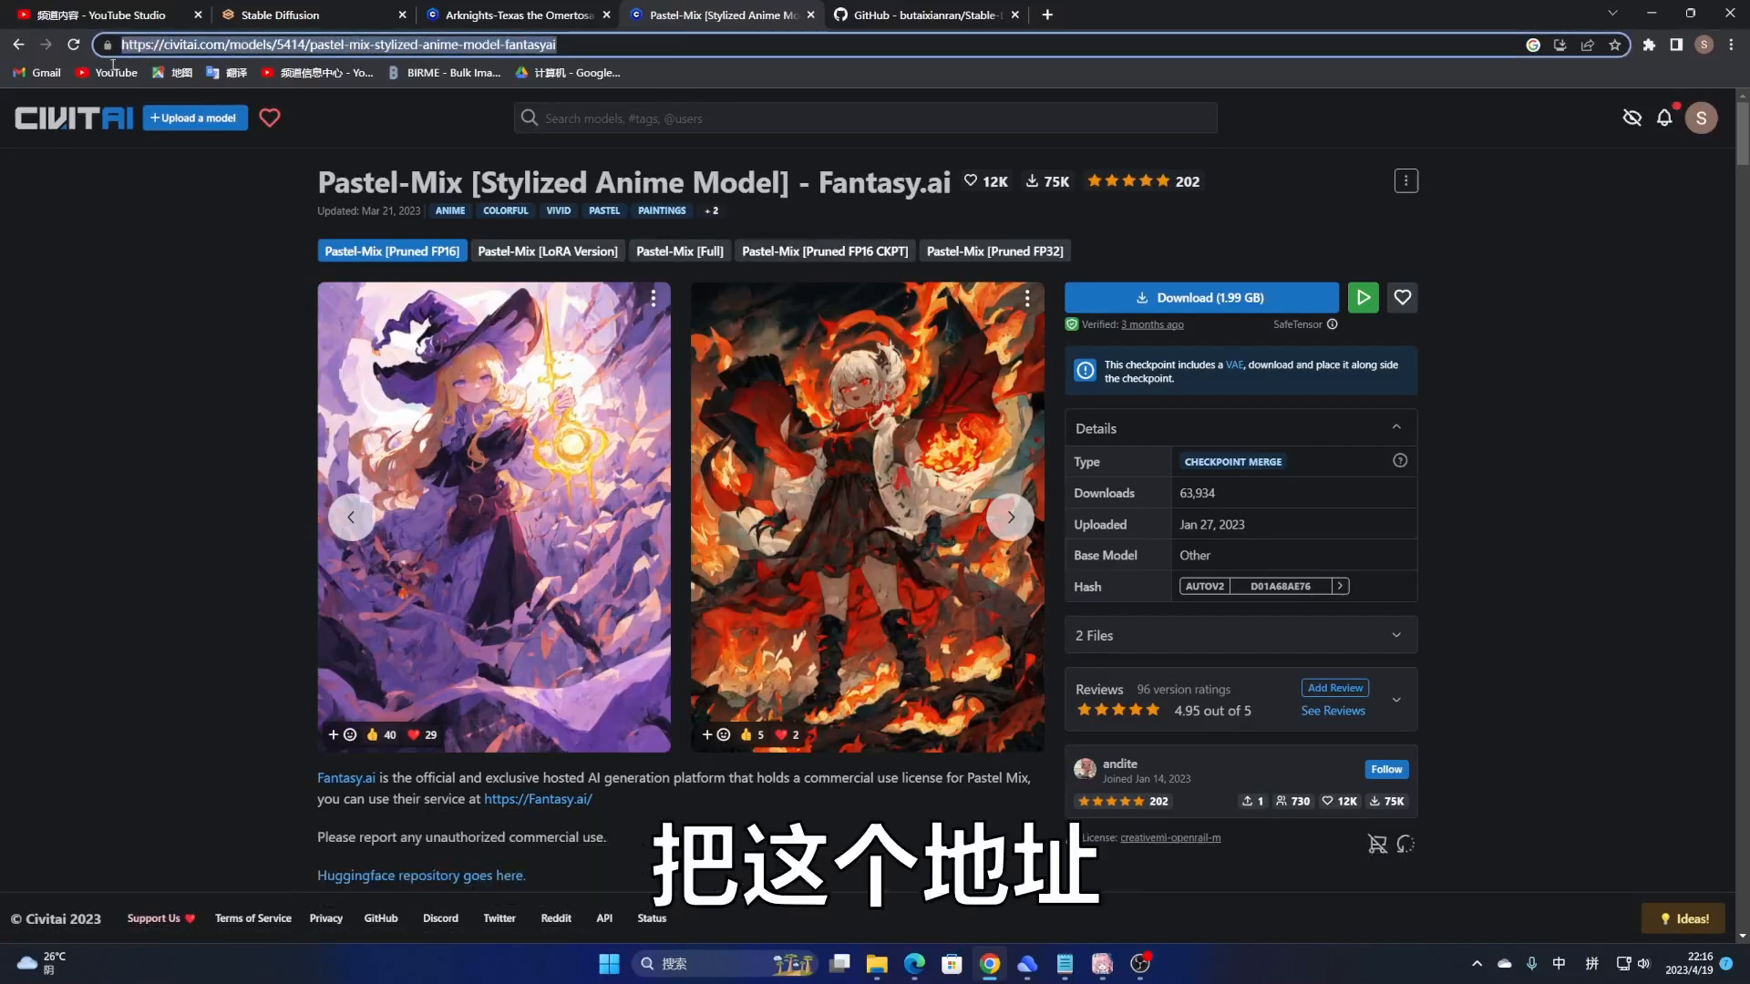
key("ctrl+c")
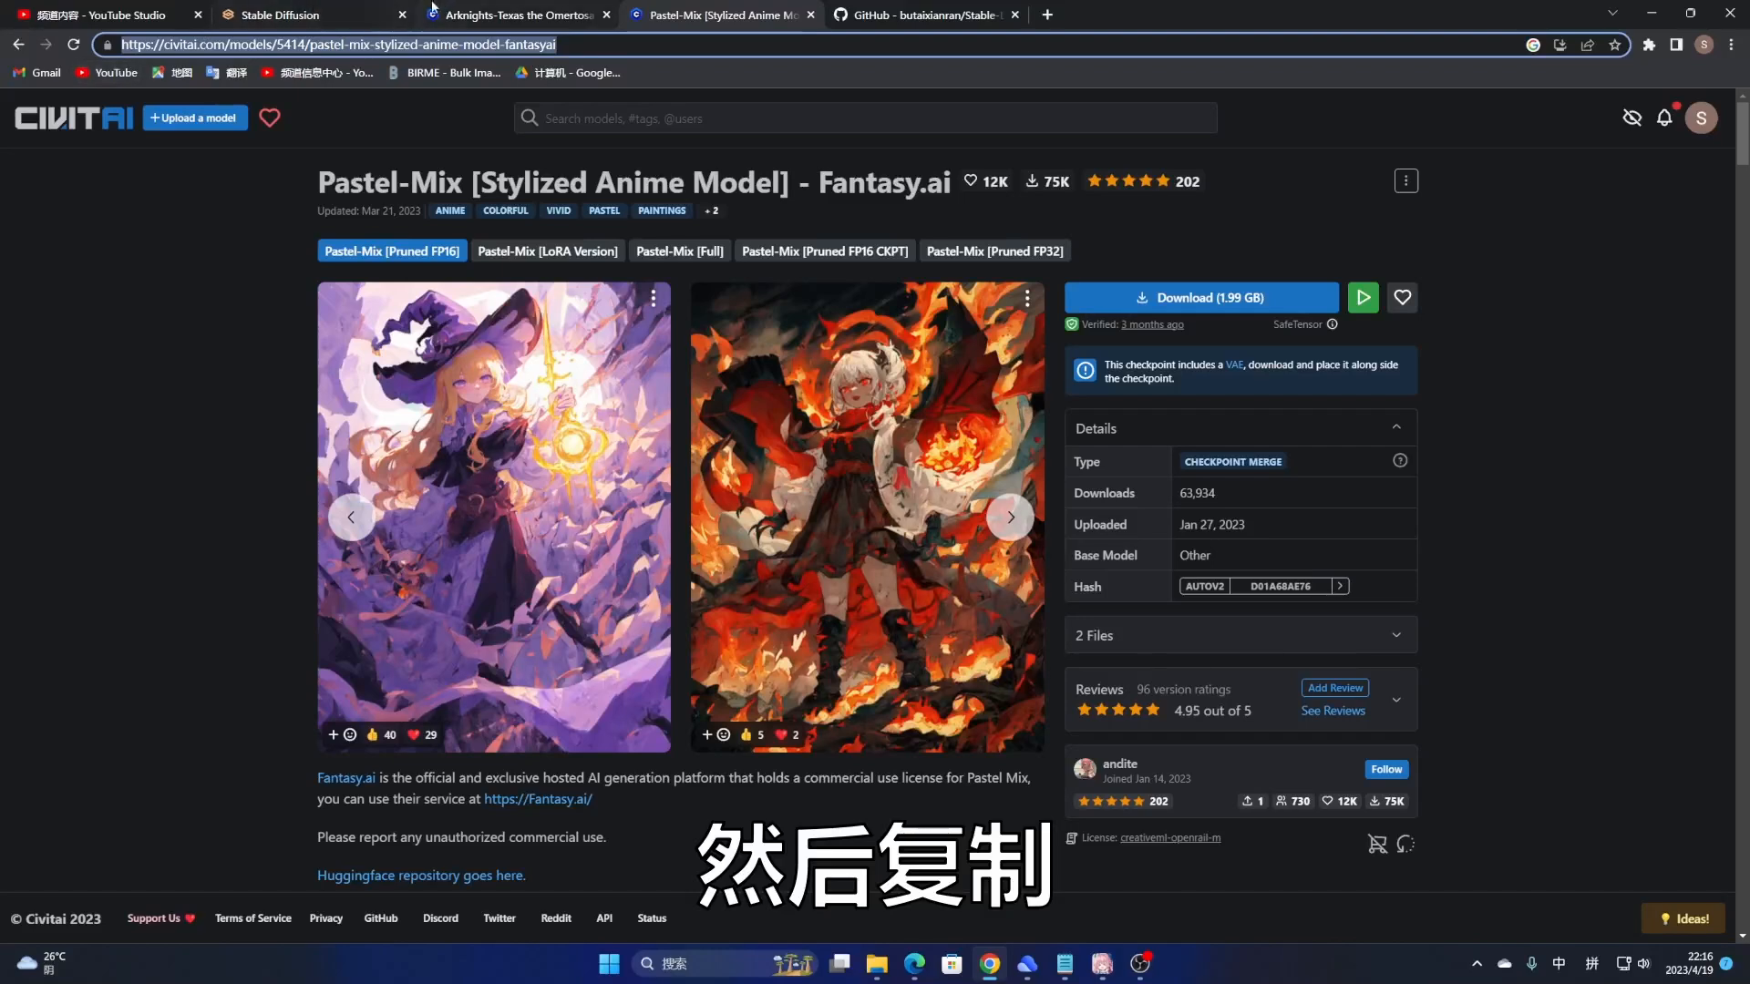
left_click(282, 14)
left_click(158, 434)
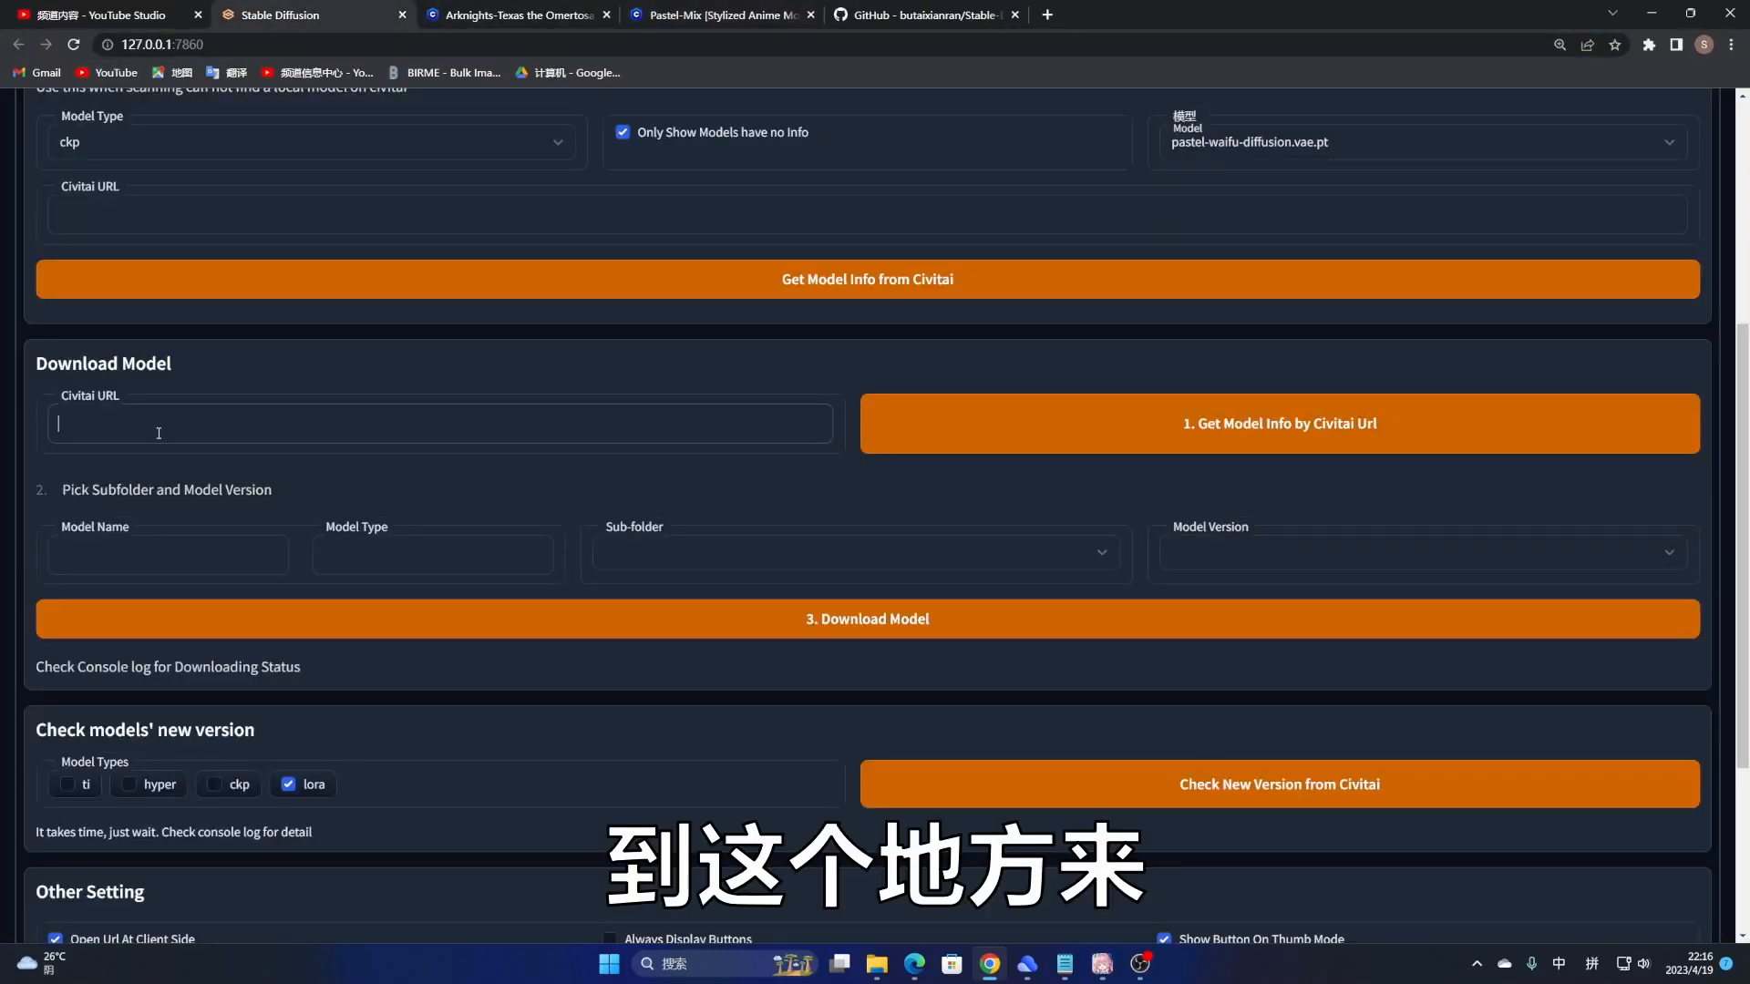
key("ctrl+v")
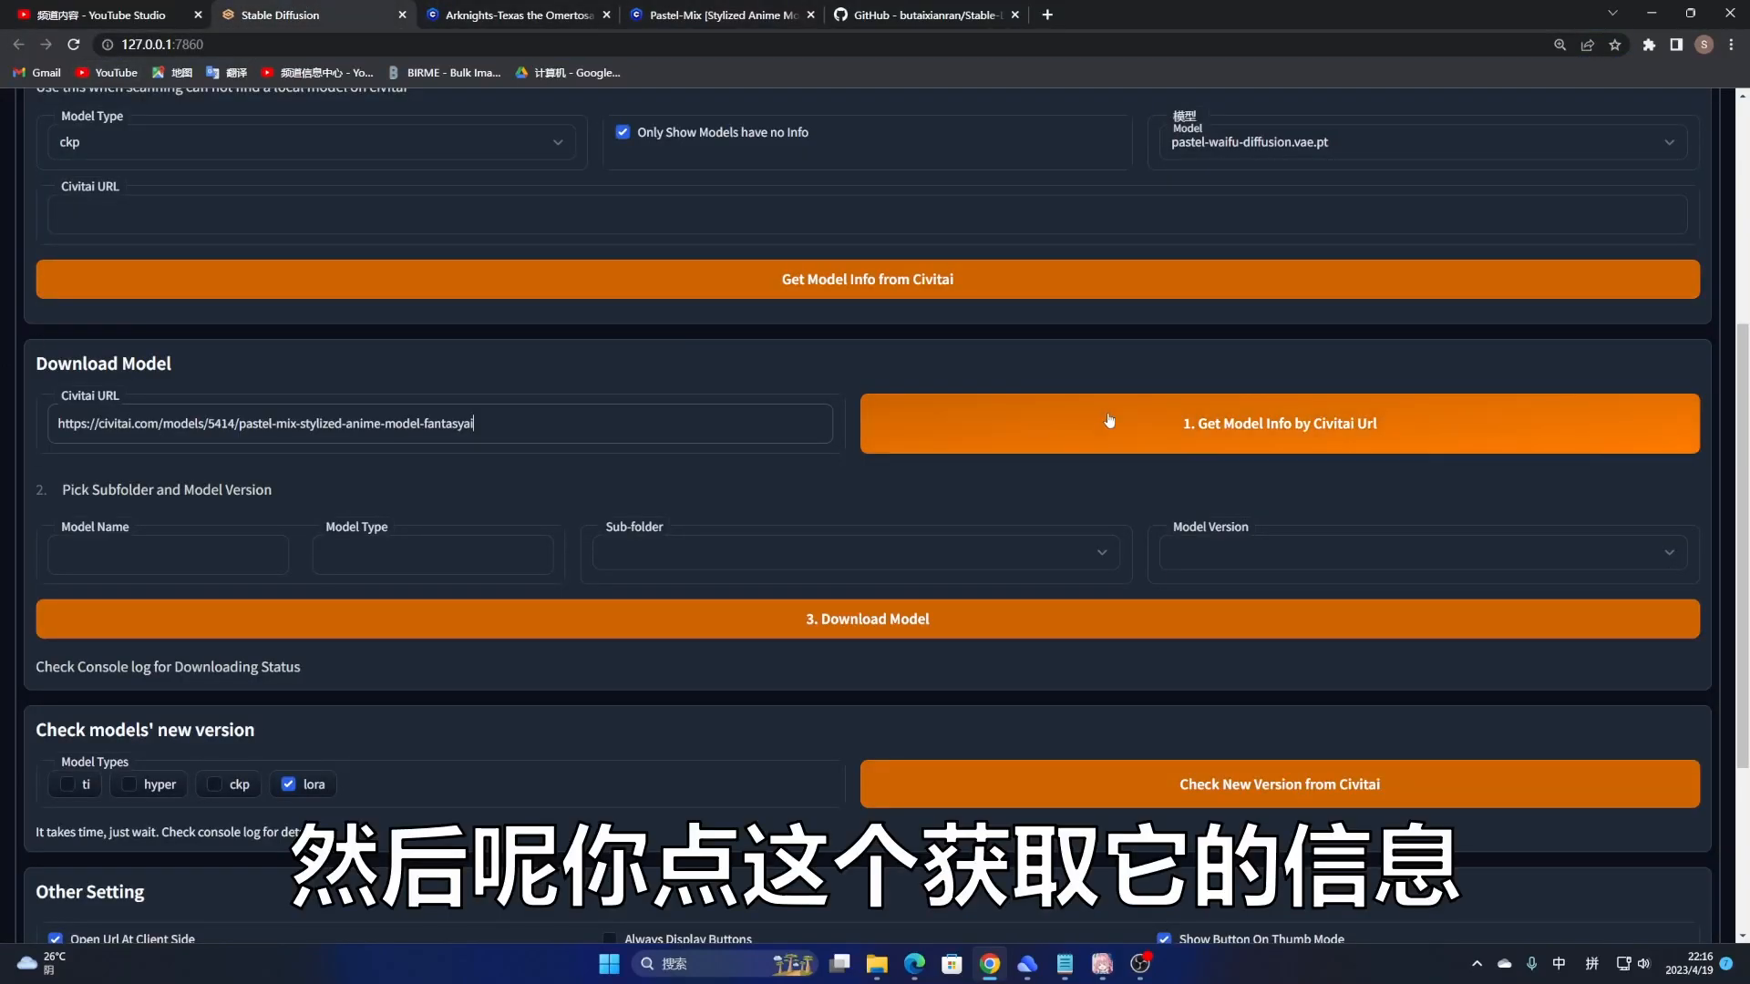
left_click(1255, 439)
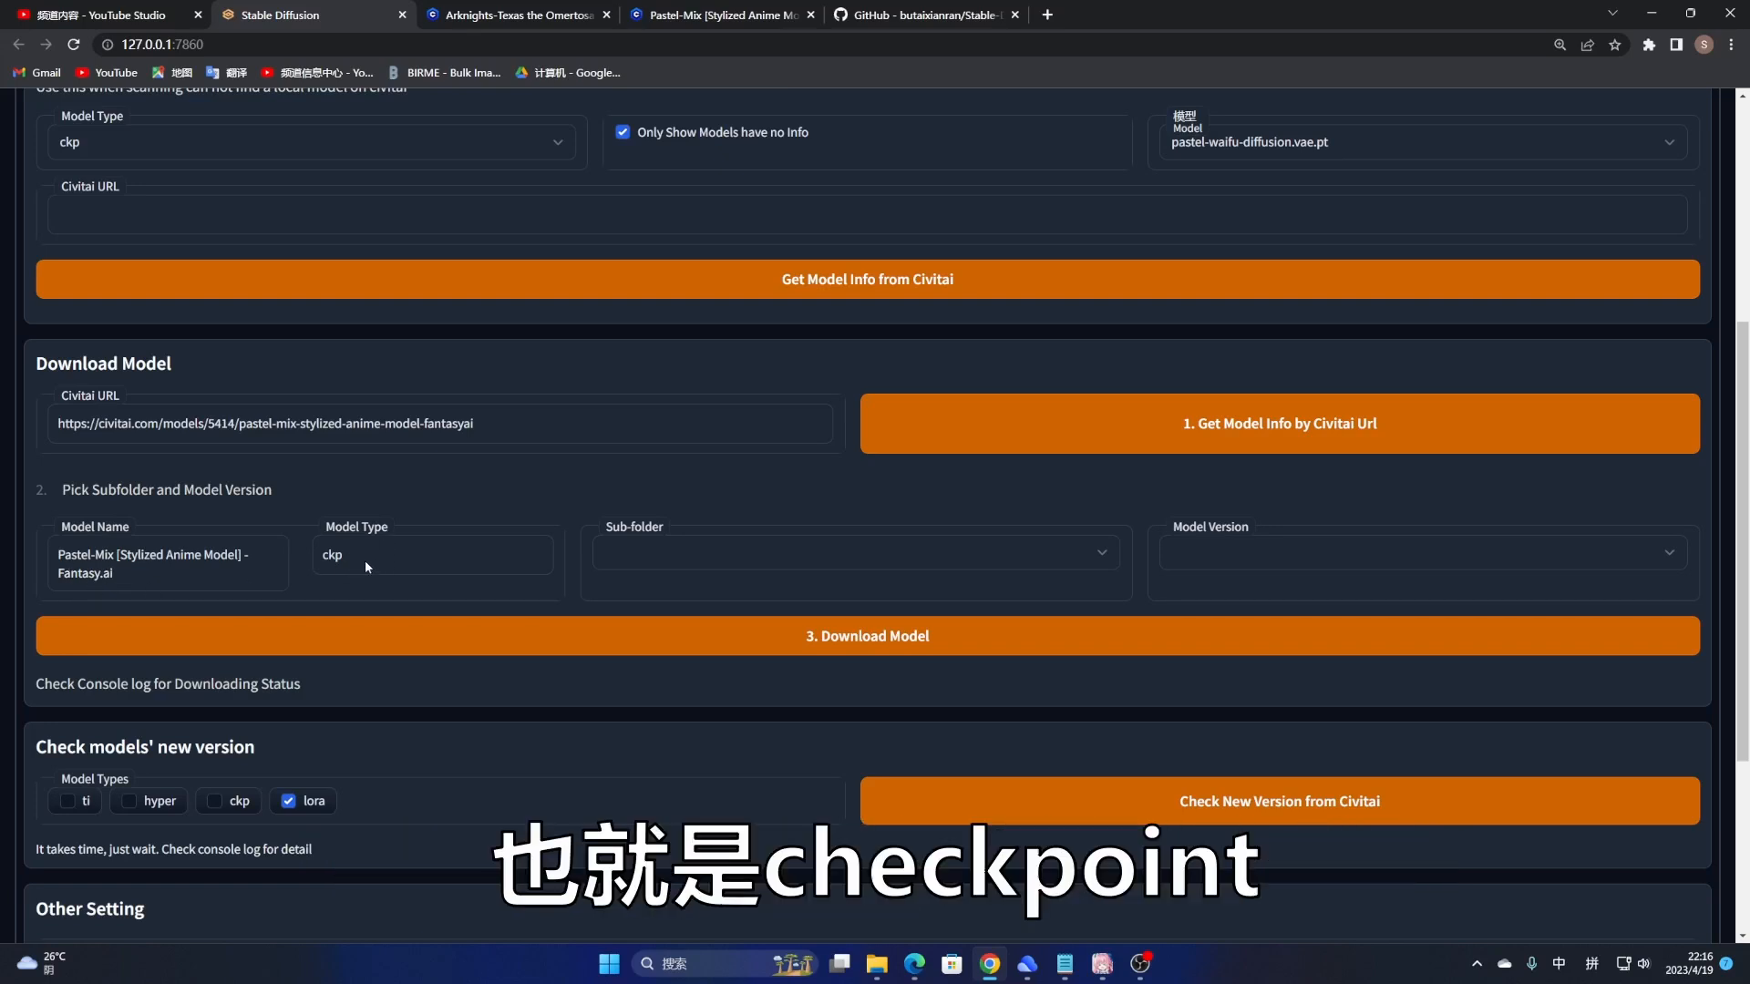
Step: For the Pastel-Mix download, choose the sub-folder / and the model version Pastel-Mix [Pruned FP16]_6297
left_click(767, 561)
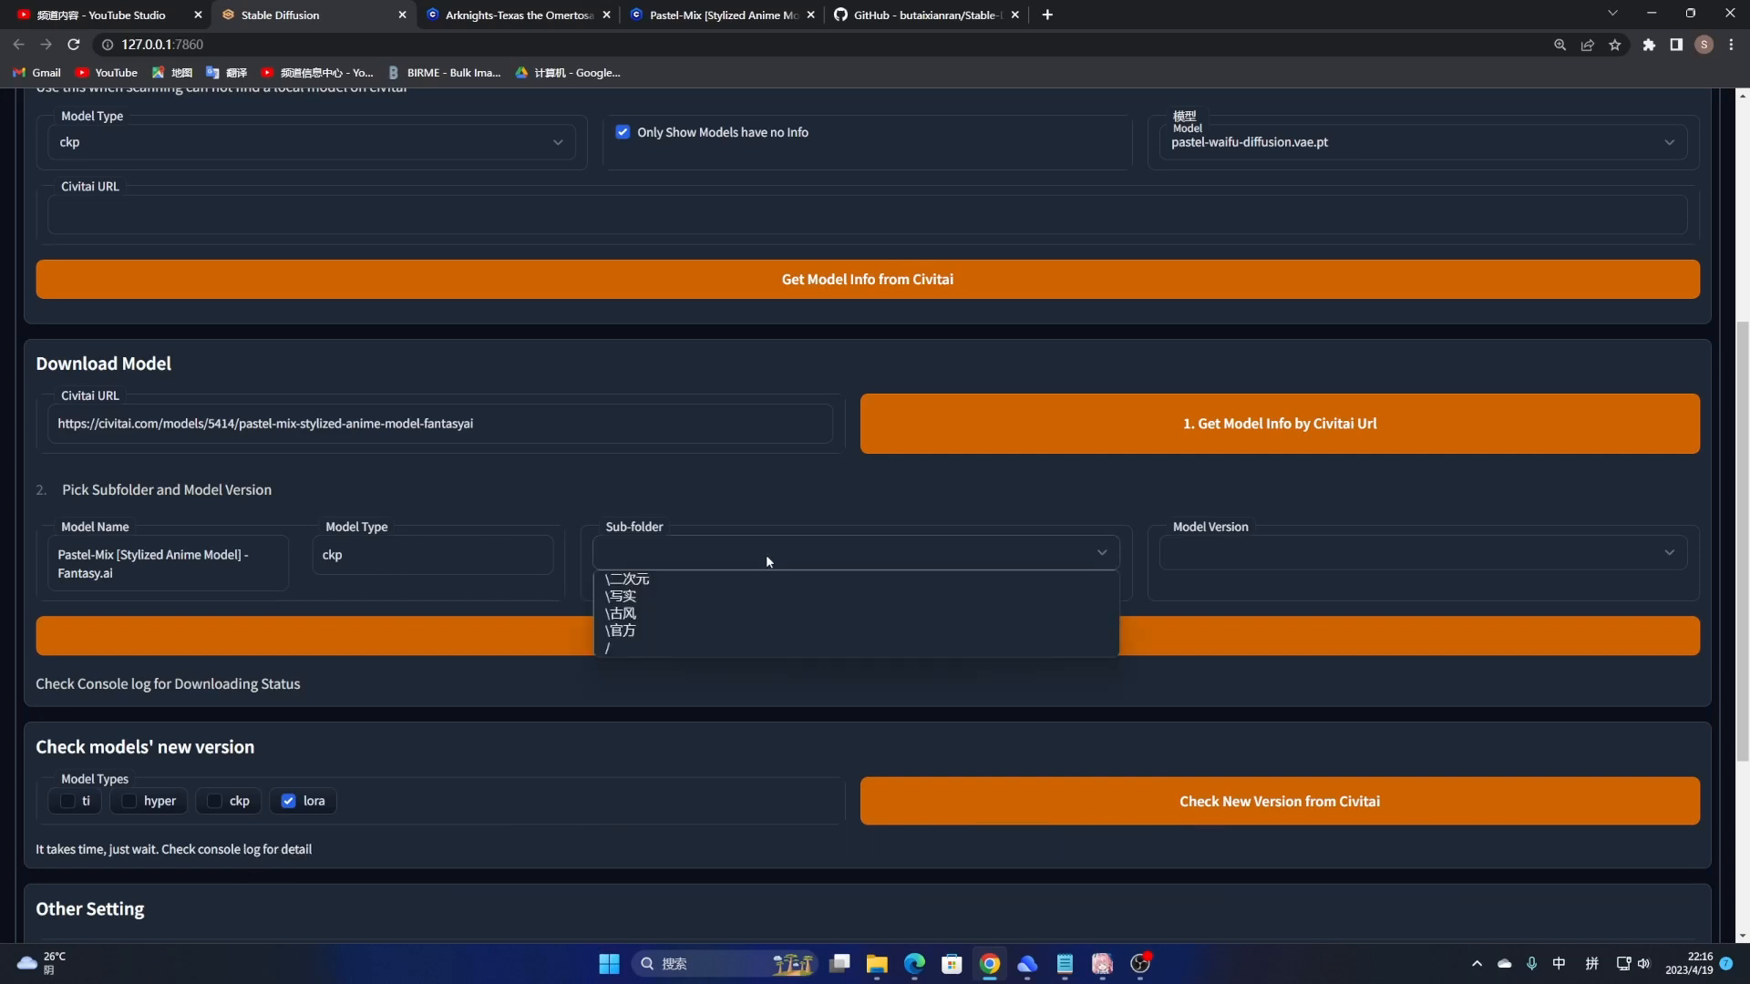
left_click(660, 648)
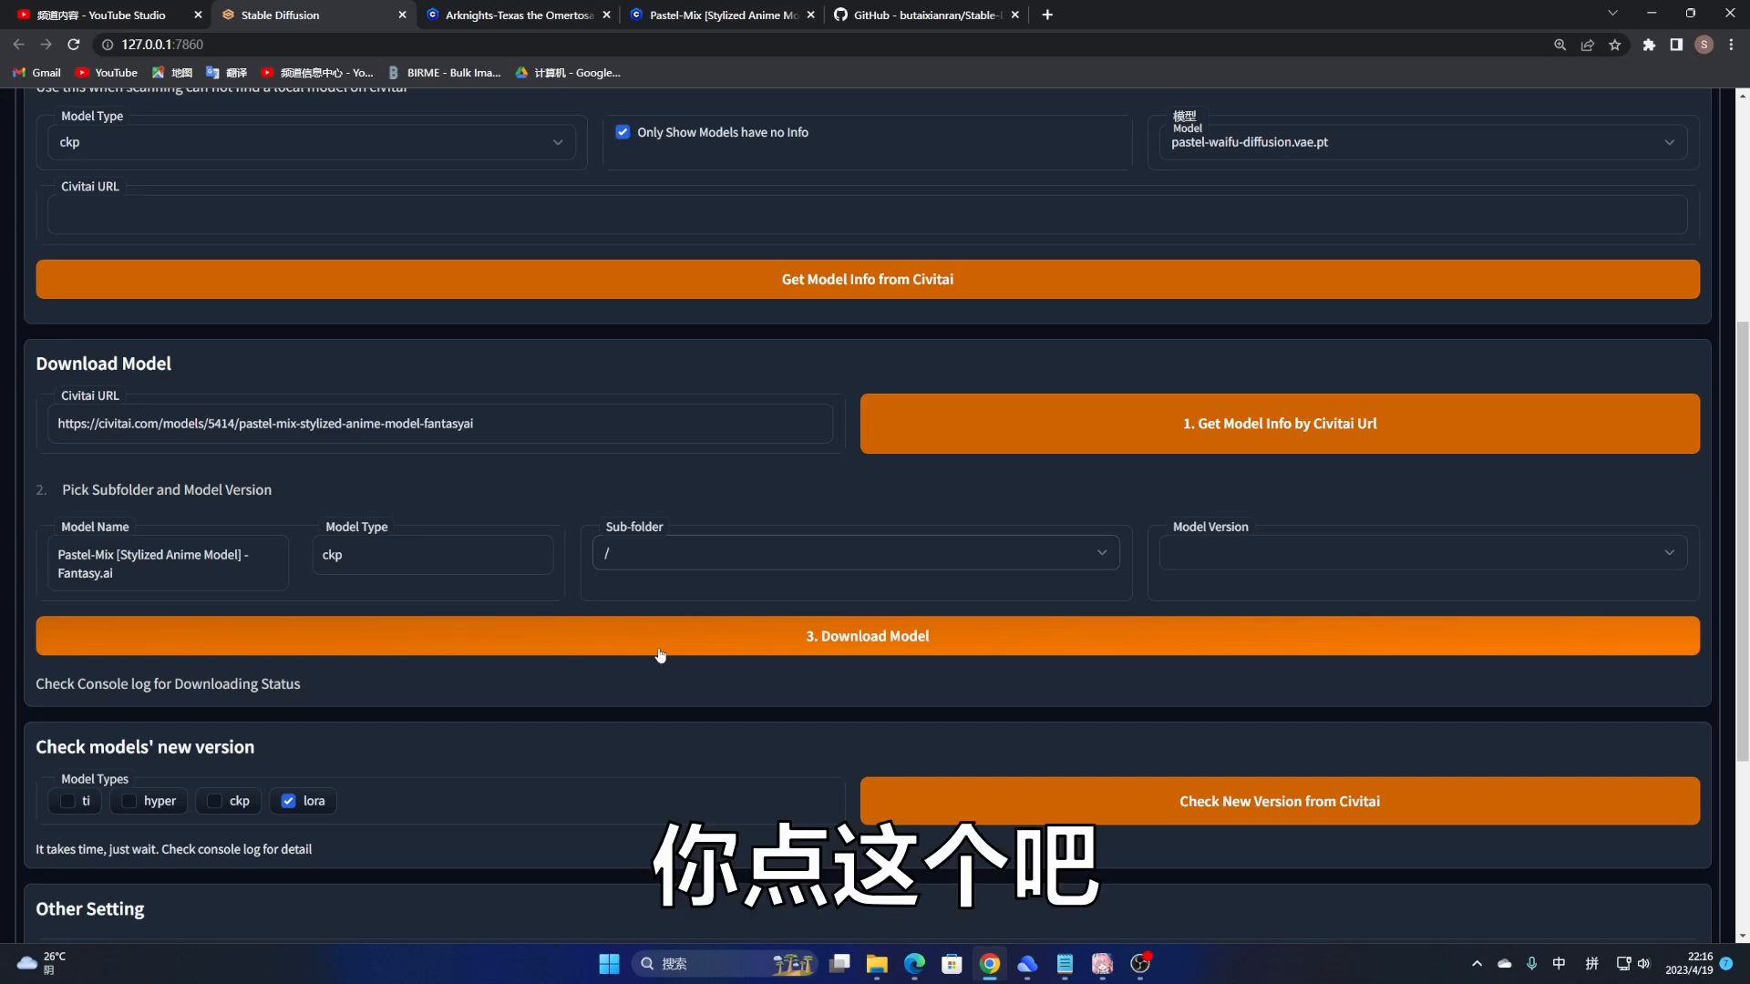
left_click(666, 556)
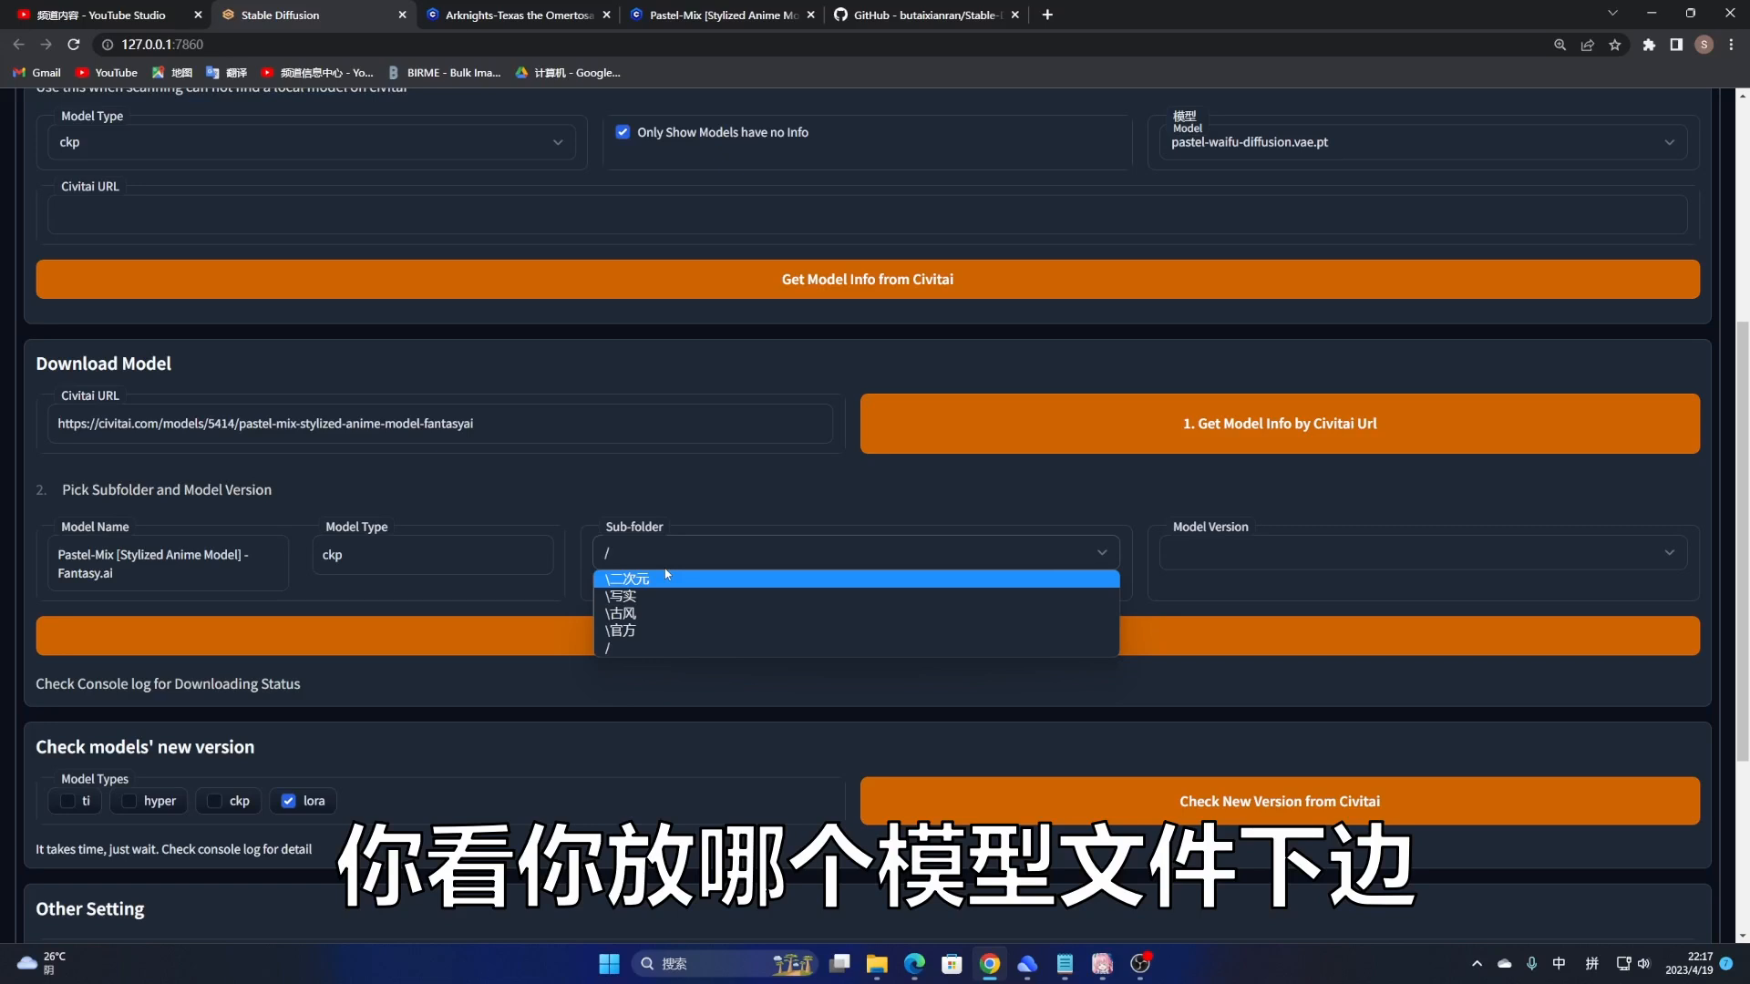
left_click(642, 651)
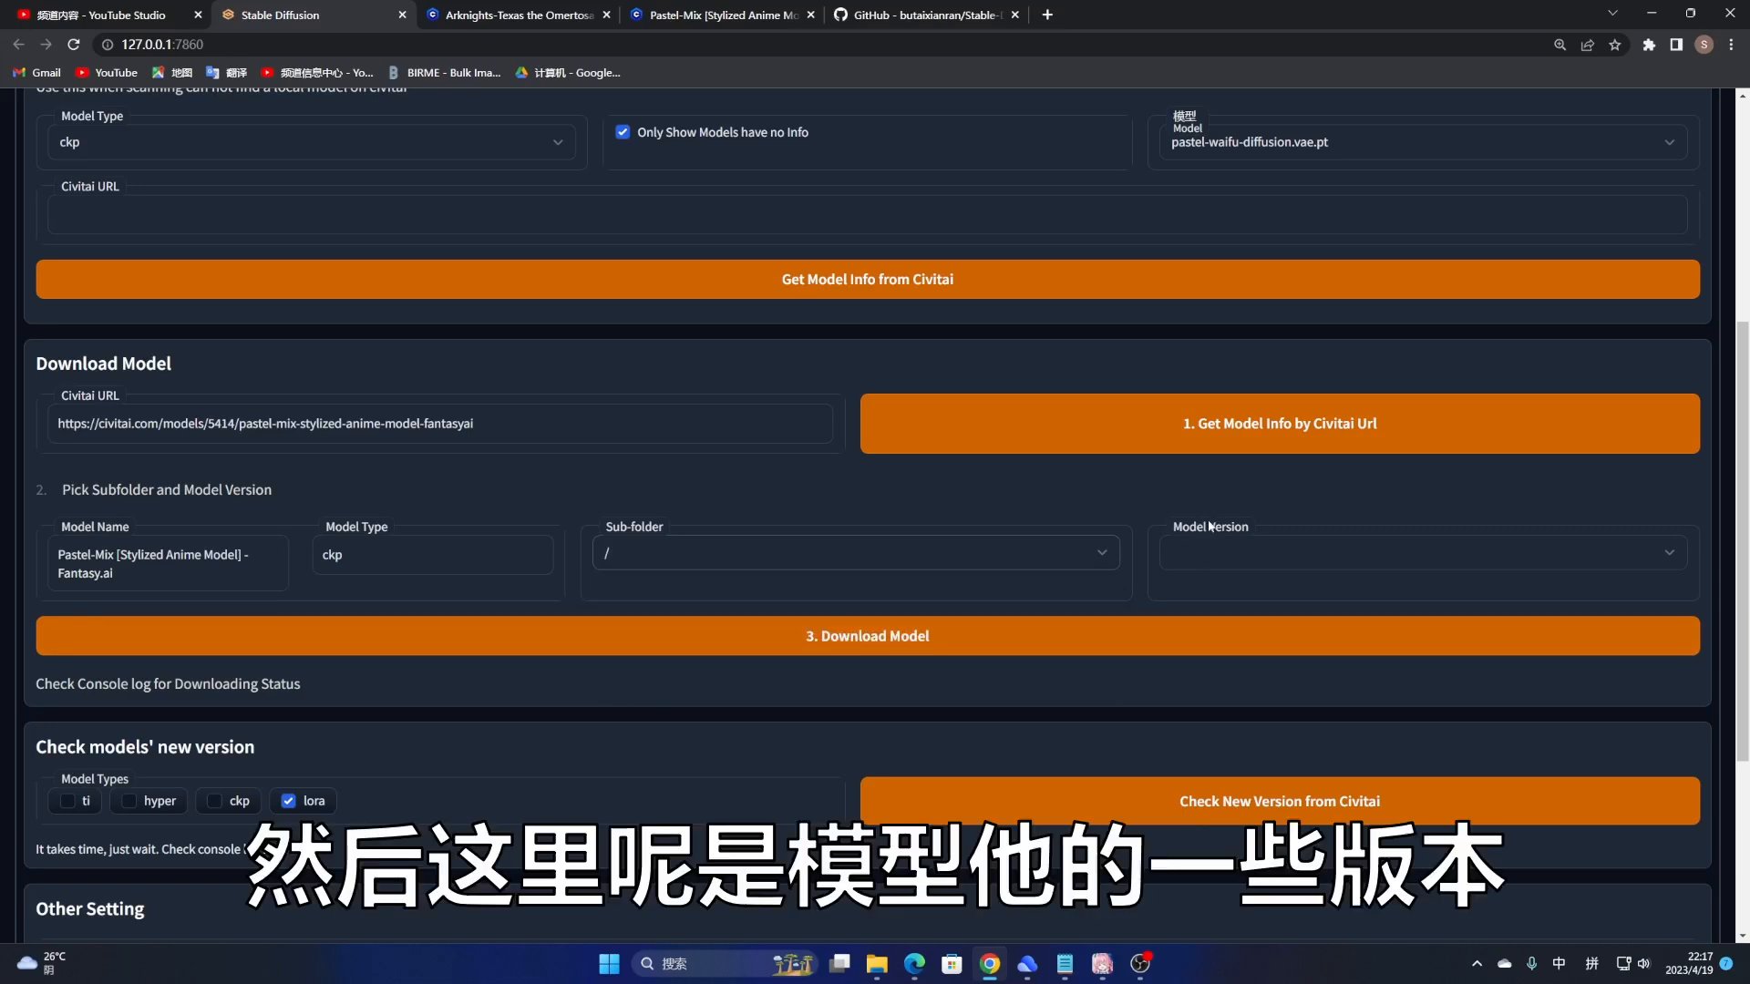
left_click(1223, 547)
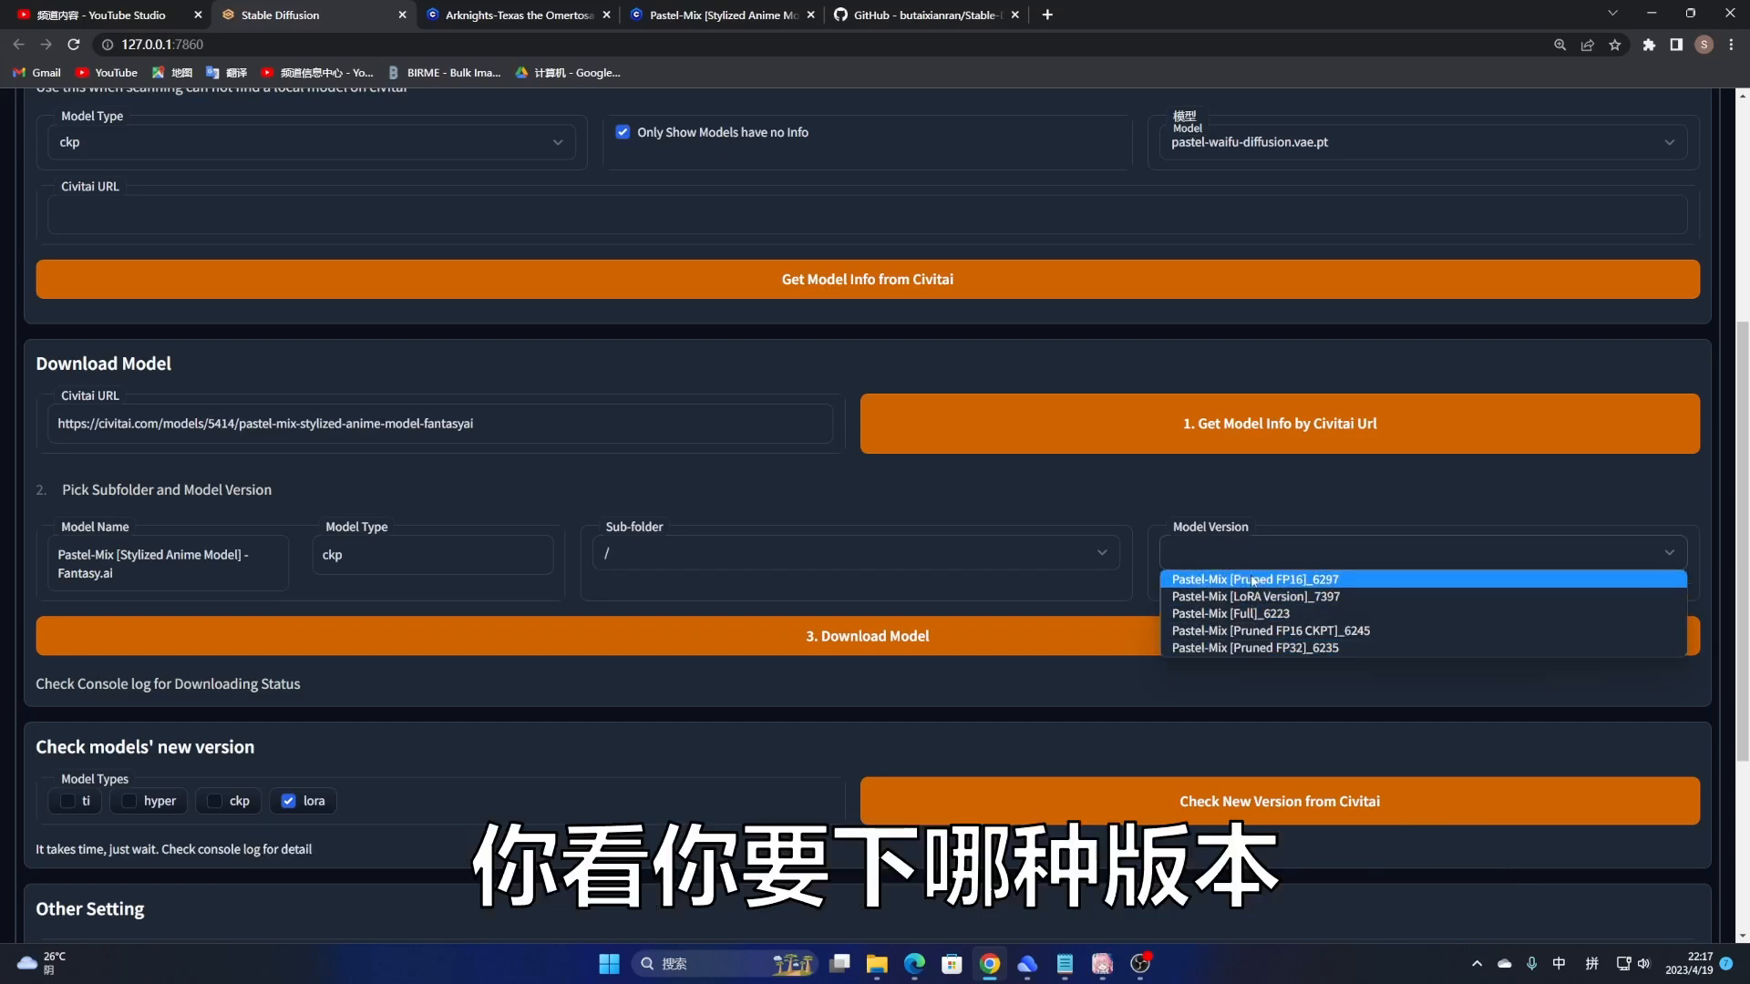
left_click(1304, 580)
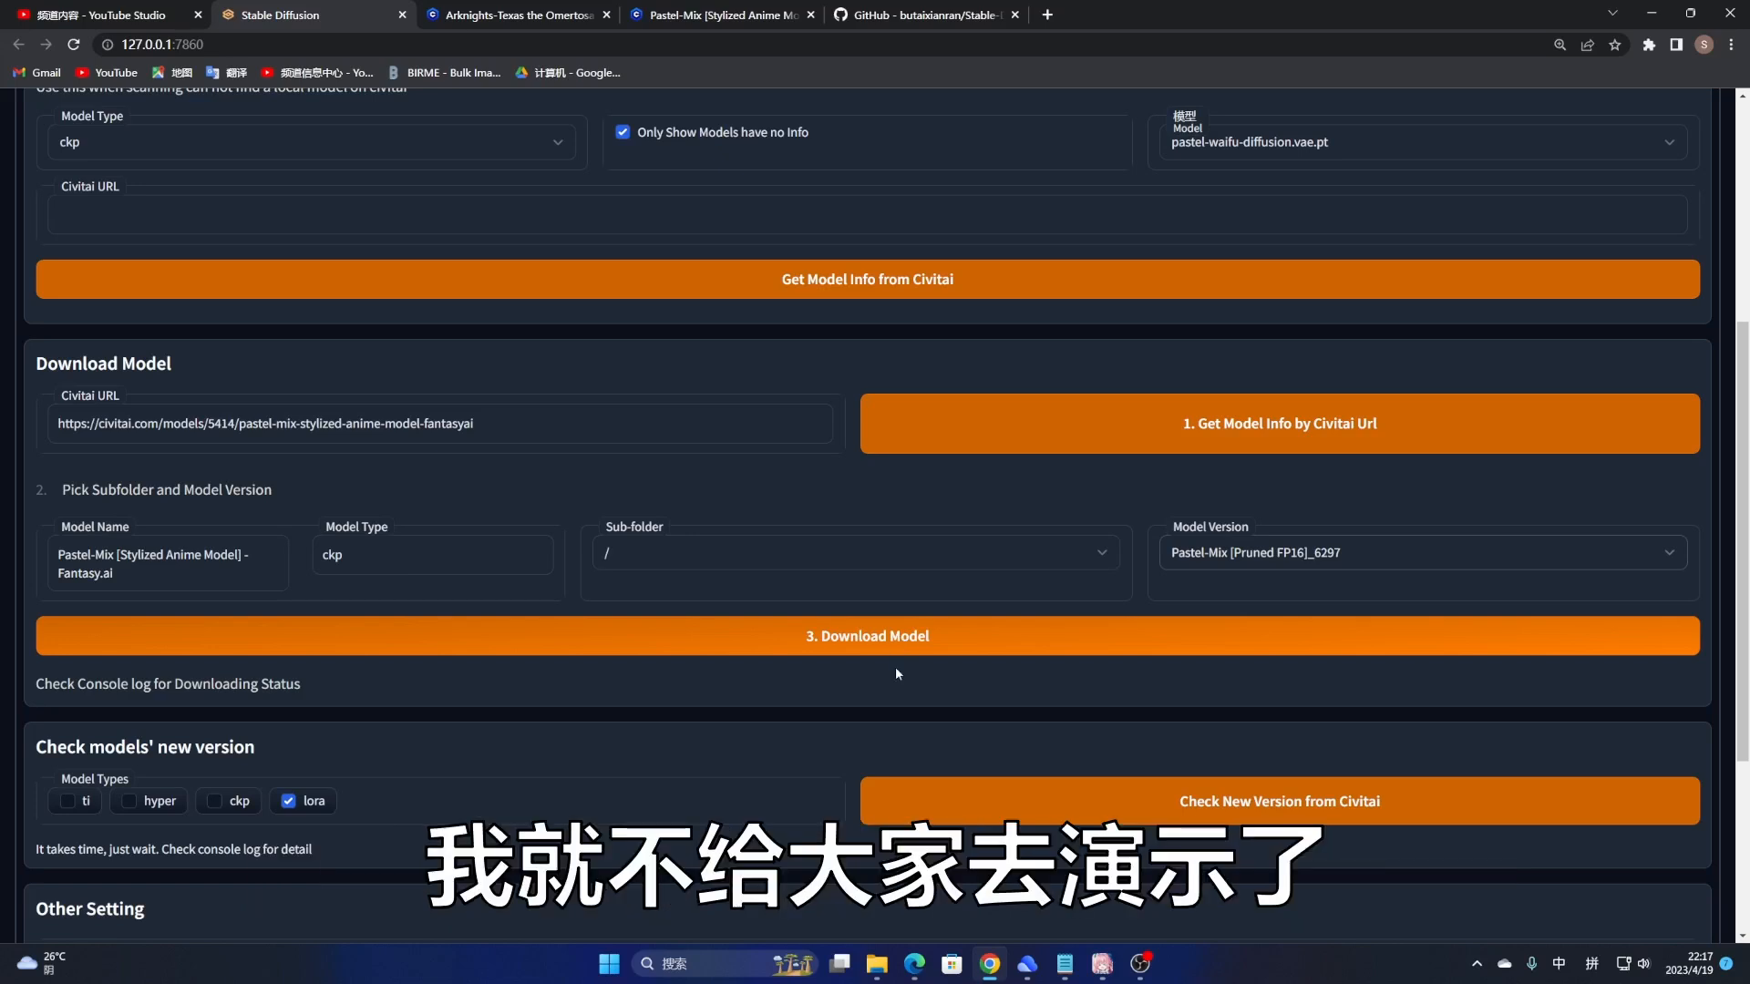
Step: Switch to File Explorer and examine the Pastel-Mix safetensors, preview, info and VAE files in the Stable-diffusion models folder
left_click(878, 966)
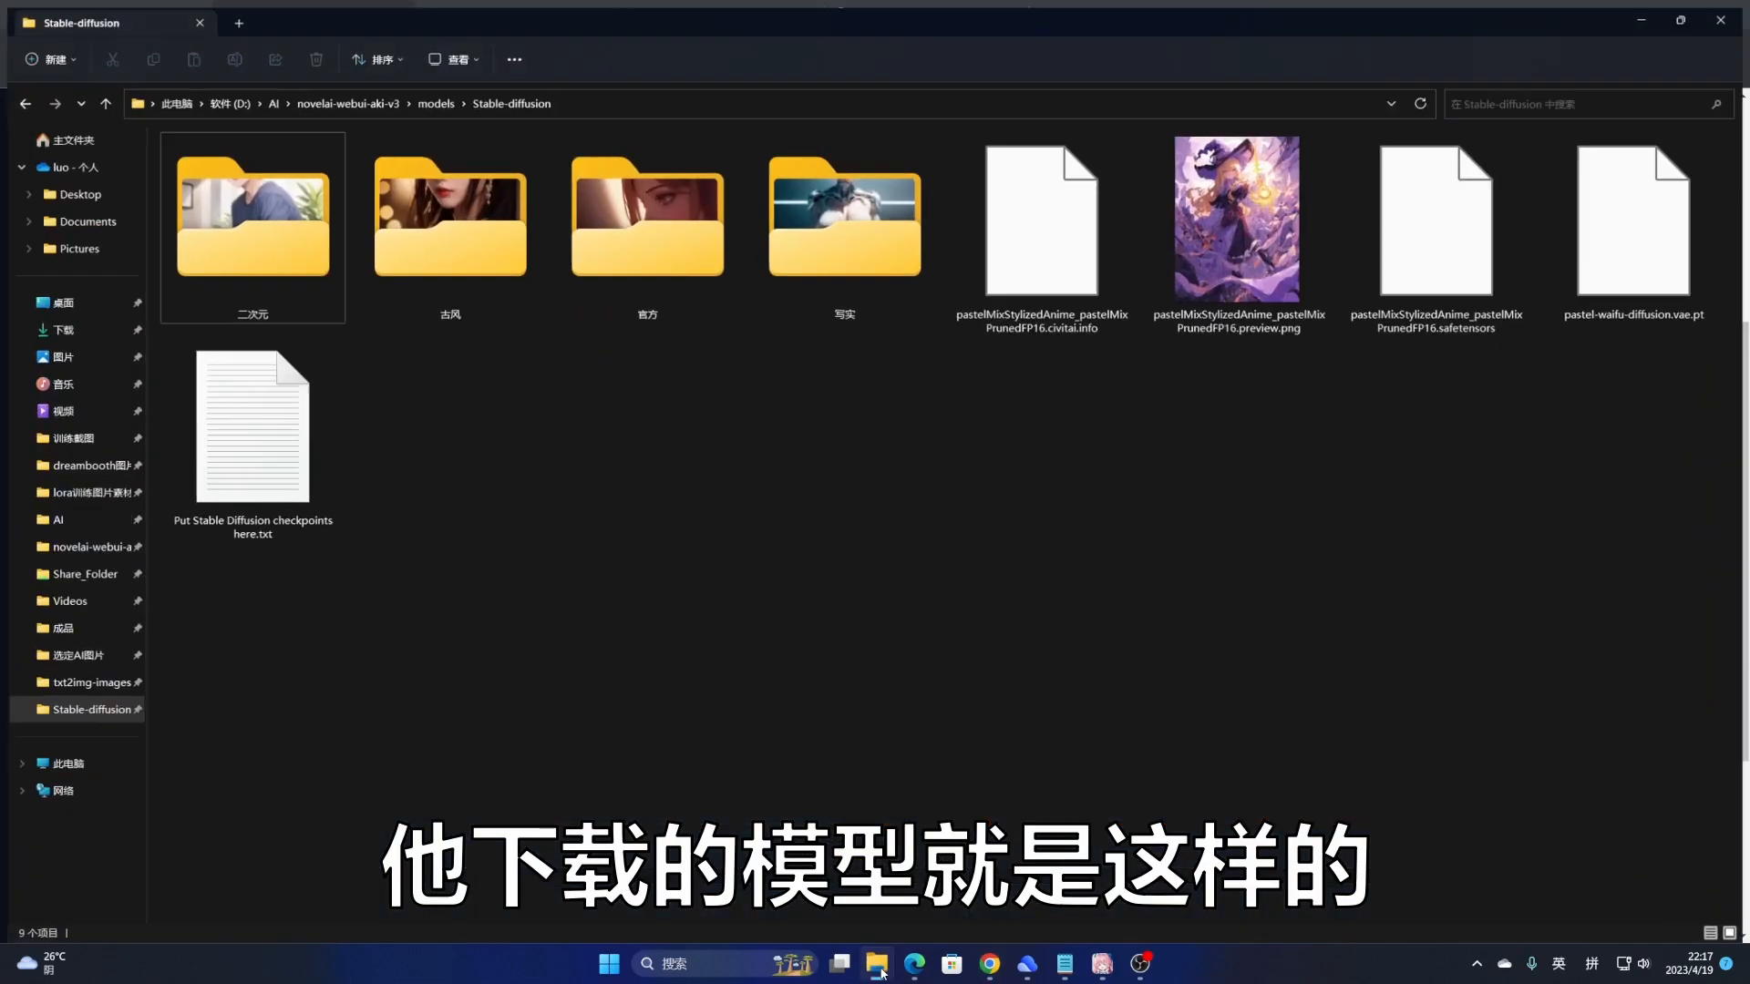
left_click_drag(1071, 373, 1126, 360)
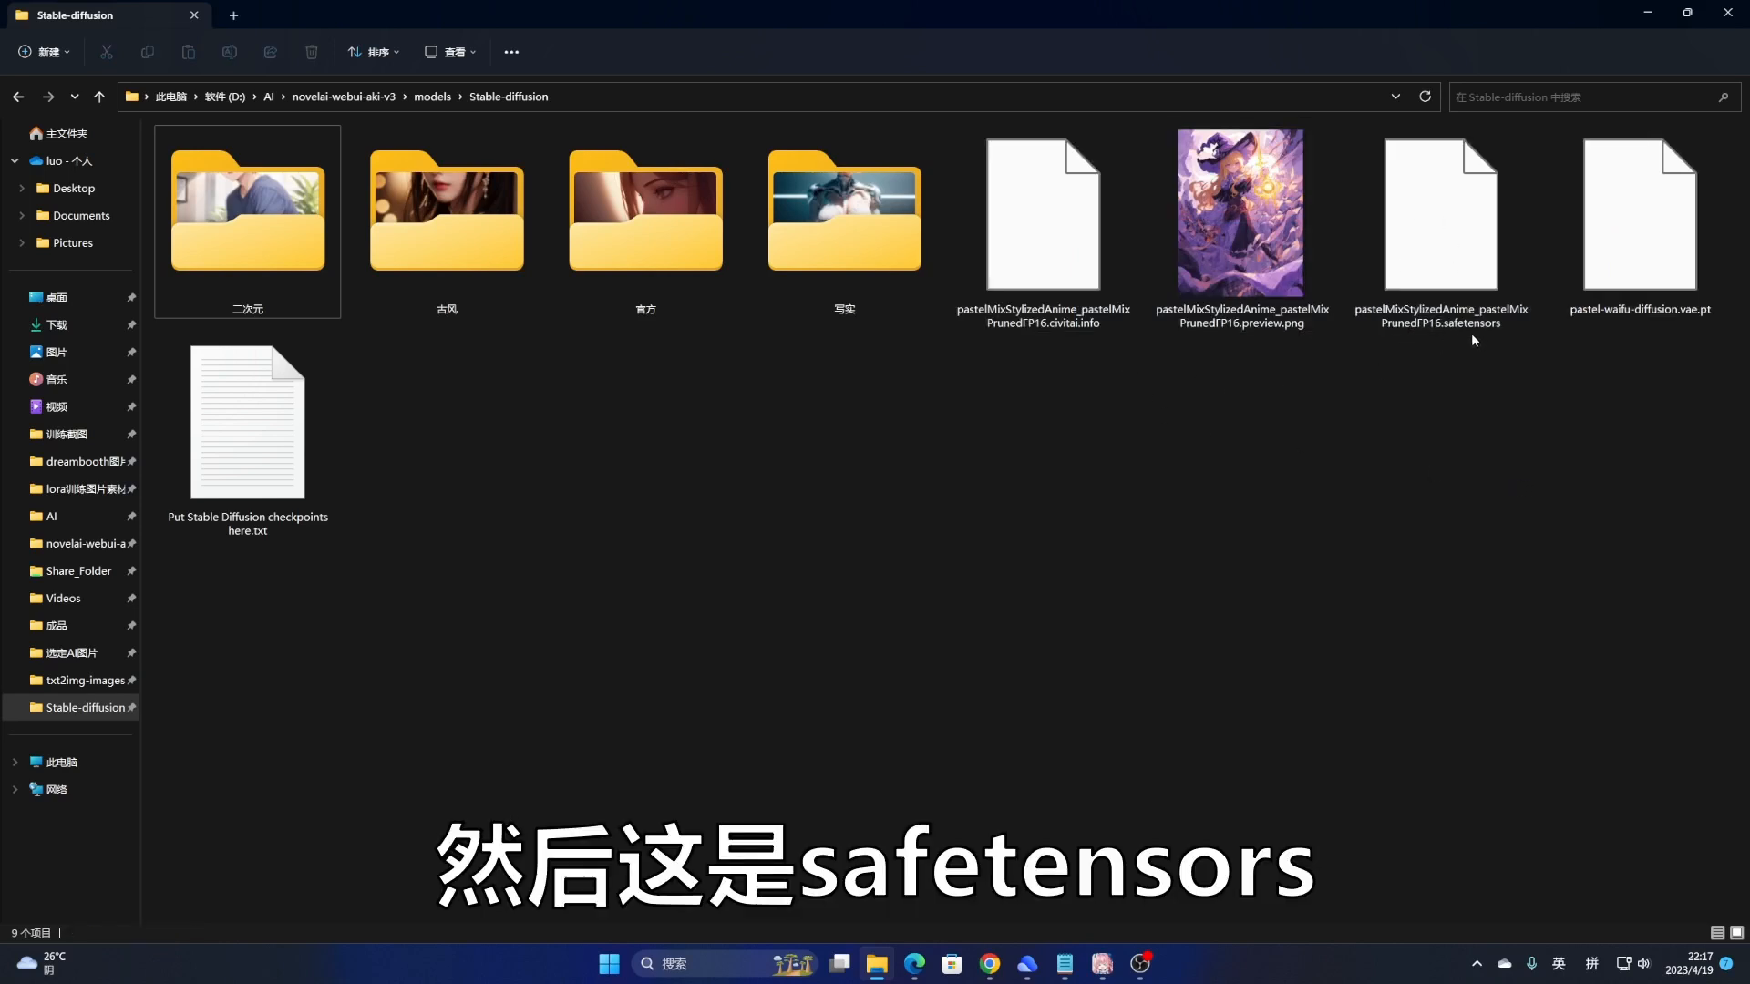
left_click(1456, 219)
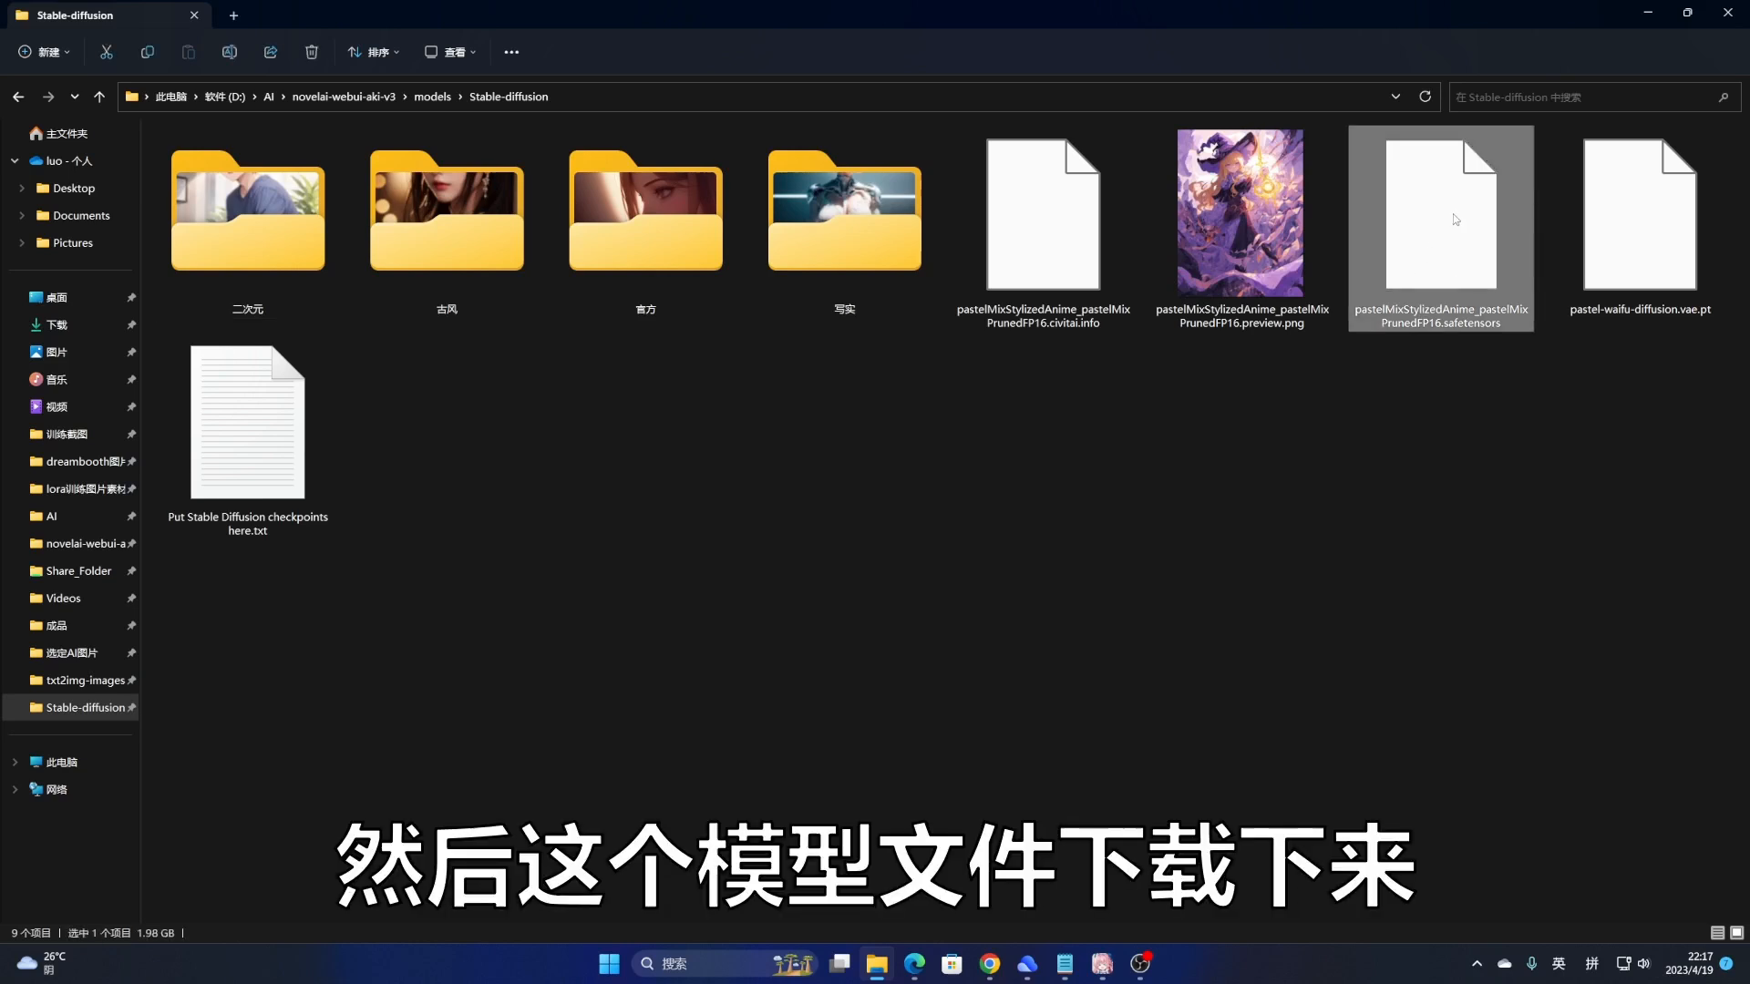
left_click(1234, 205)
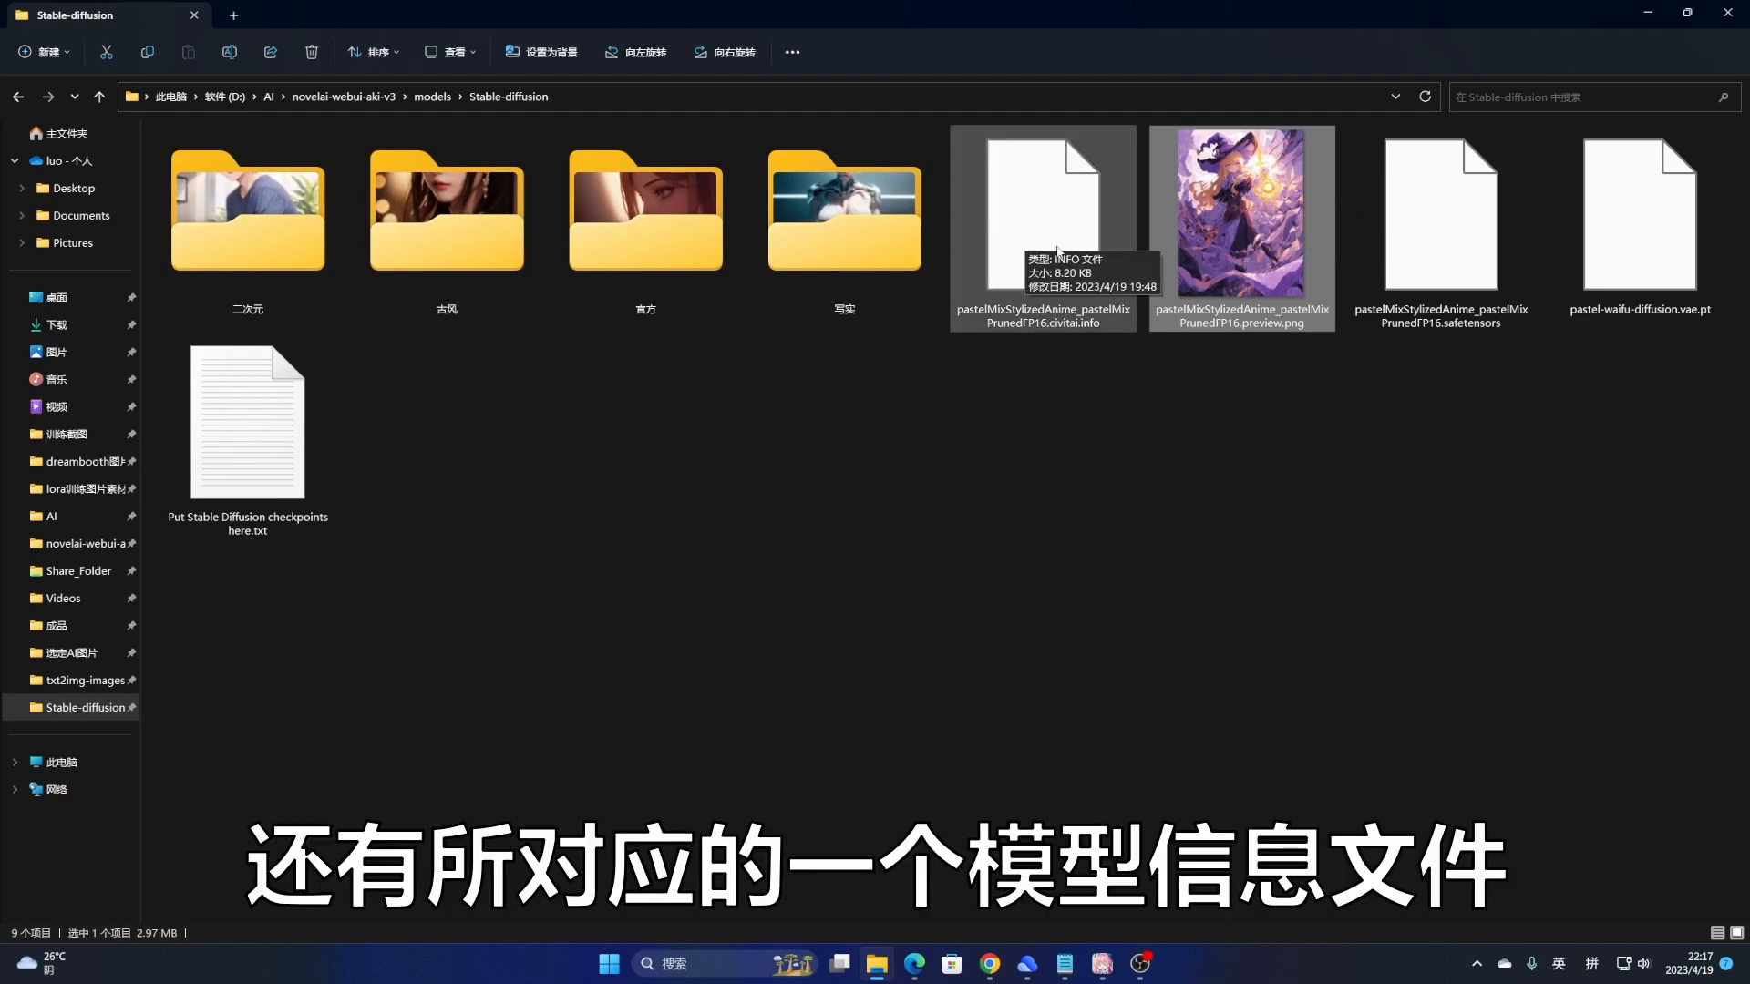
left_click(1689, 312)
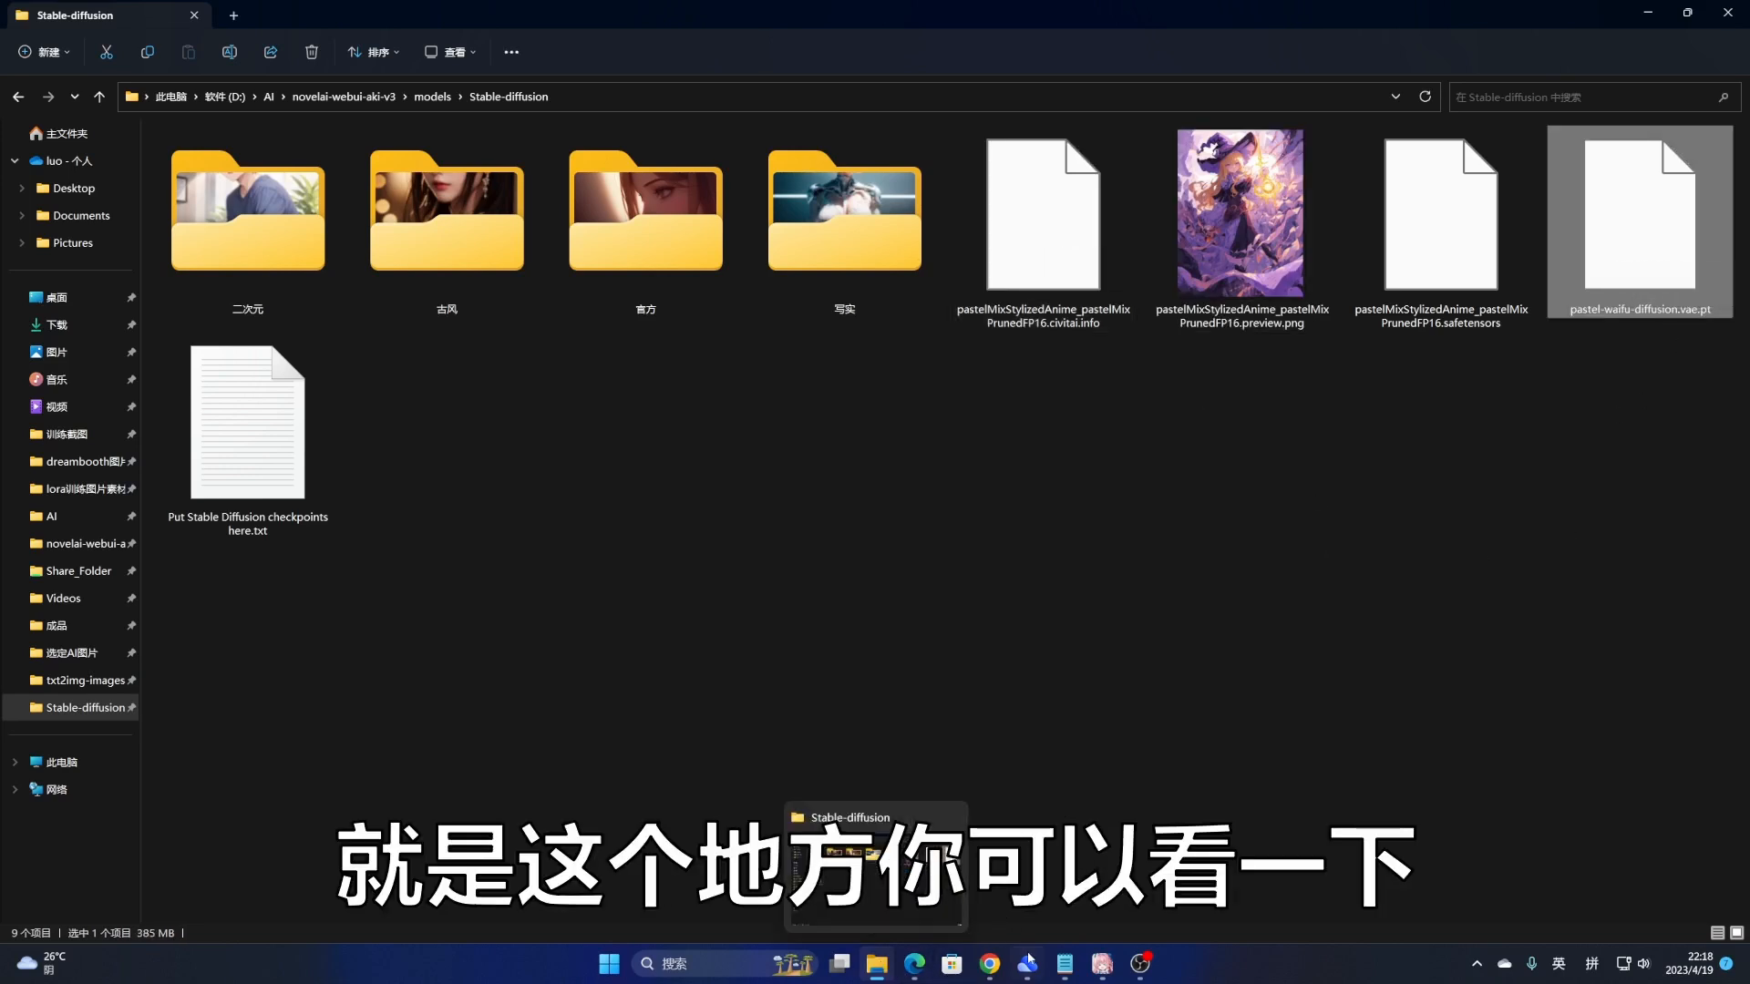
Step: Switch to the browser and examine the VAE note on the Pastel-Mix Civitai page
left_click(993, 972)
left_click(716, 15)
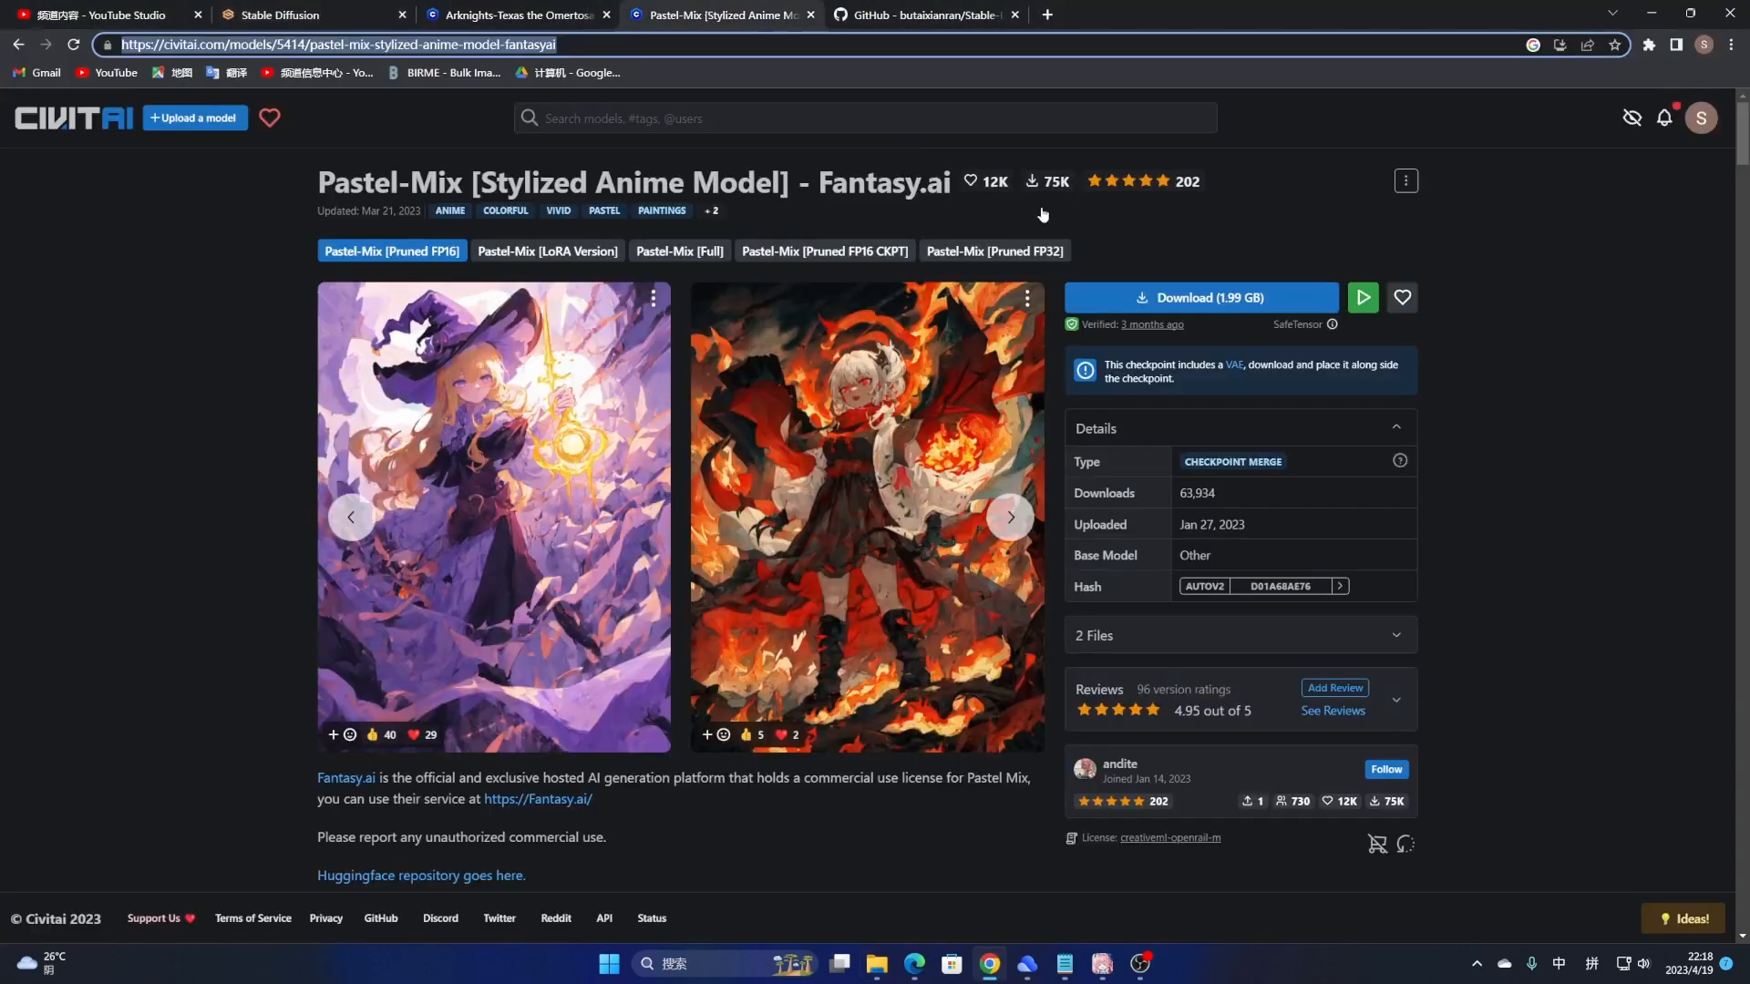
left_click_drag(1236, 387, 1097, 369)
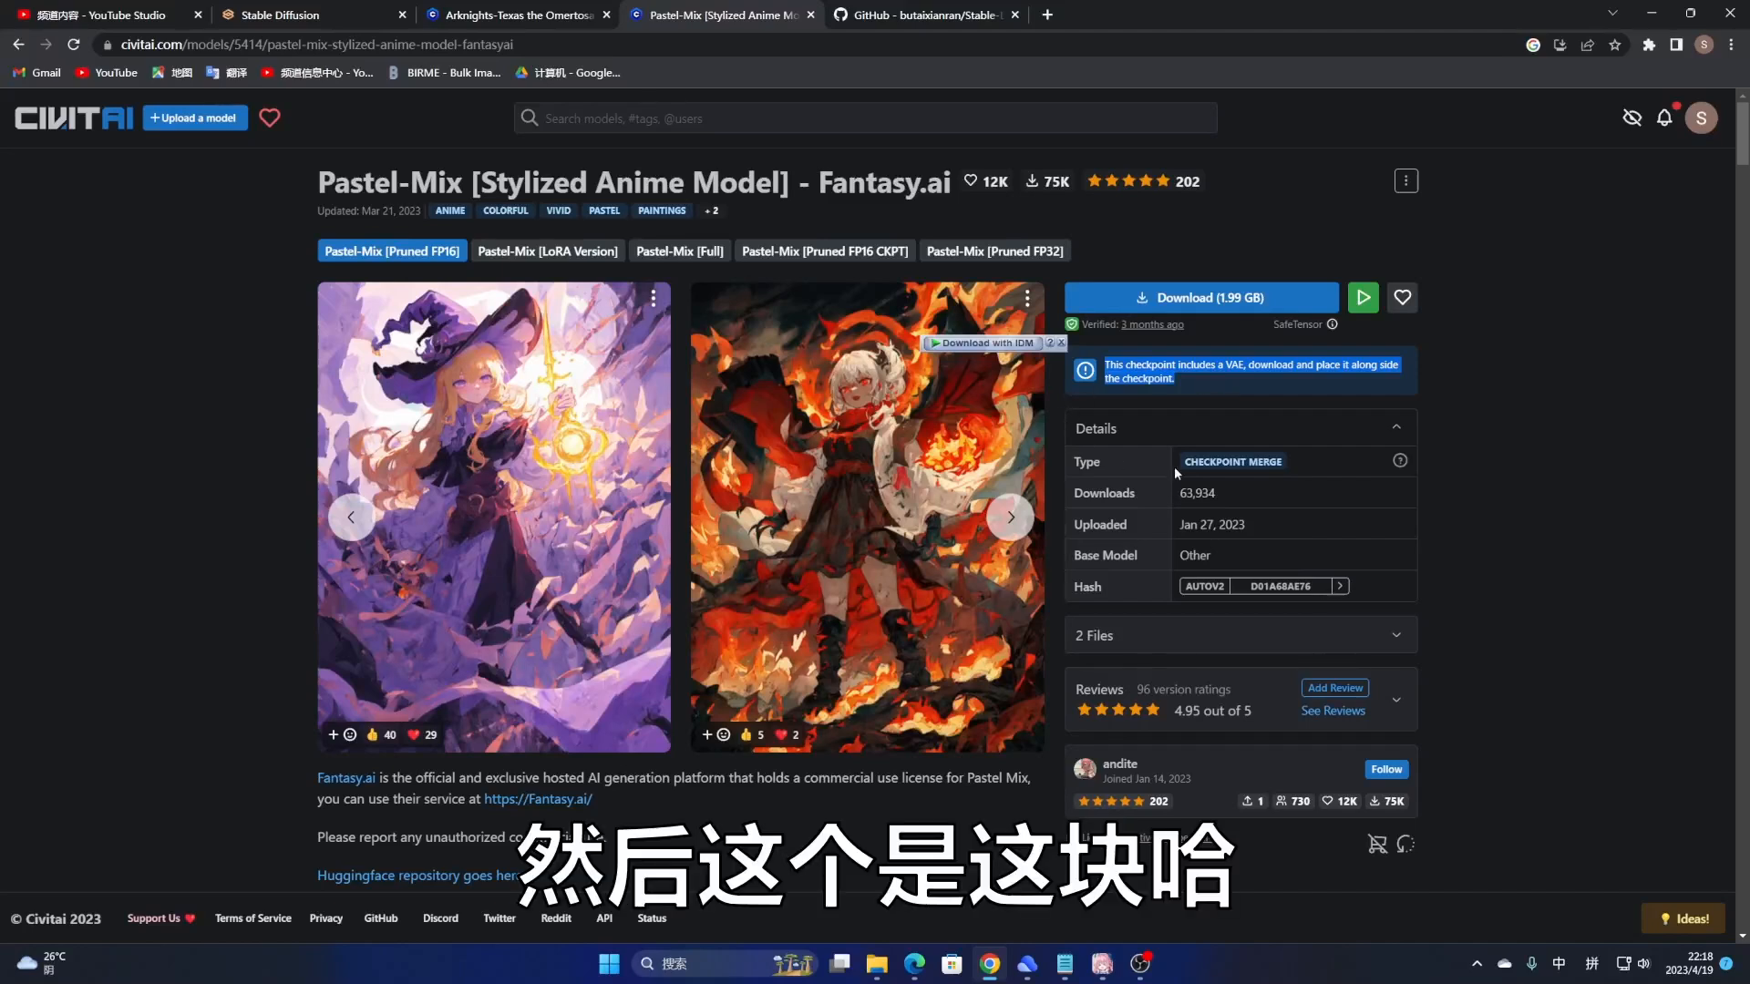
Step: Return to Civitai Helper, select only ckp for the new-version check, run it against Civitai and review the results
left_click(306, 15)
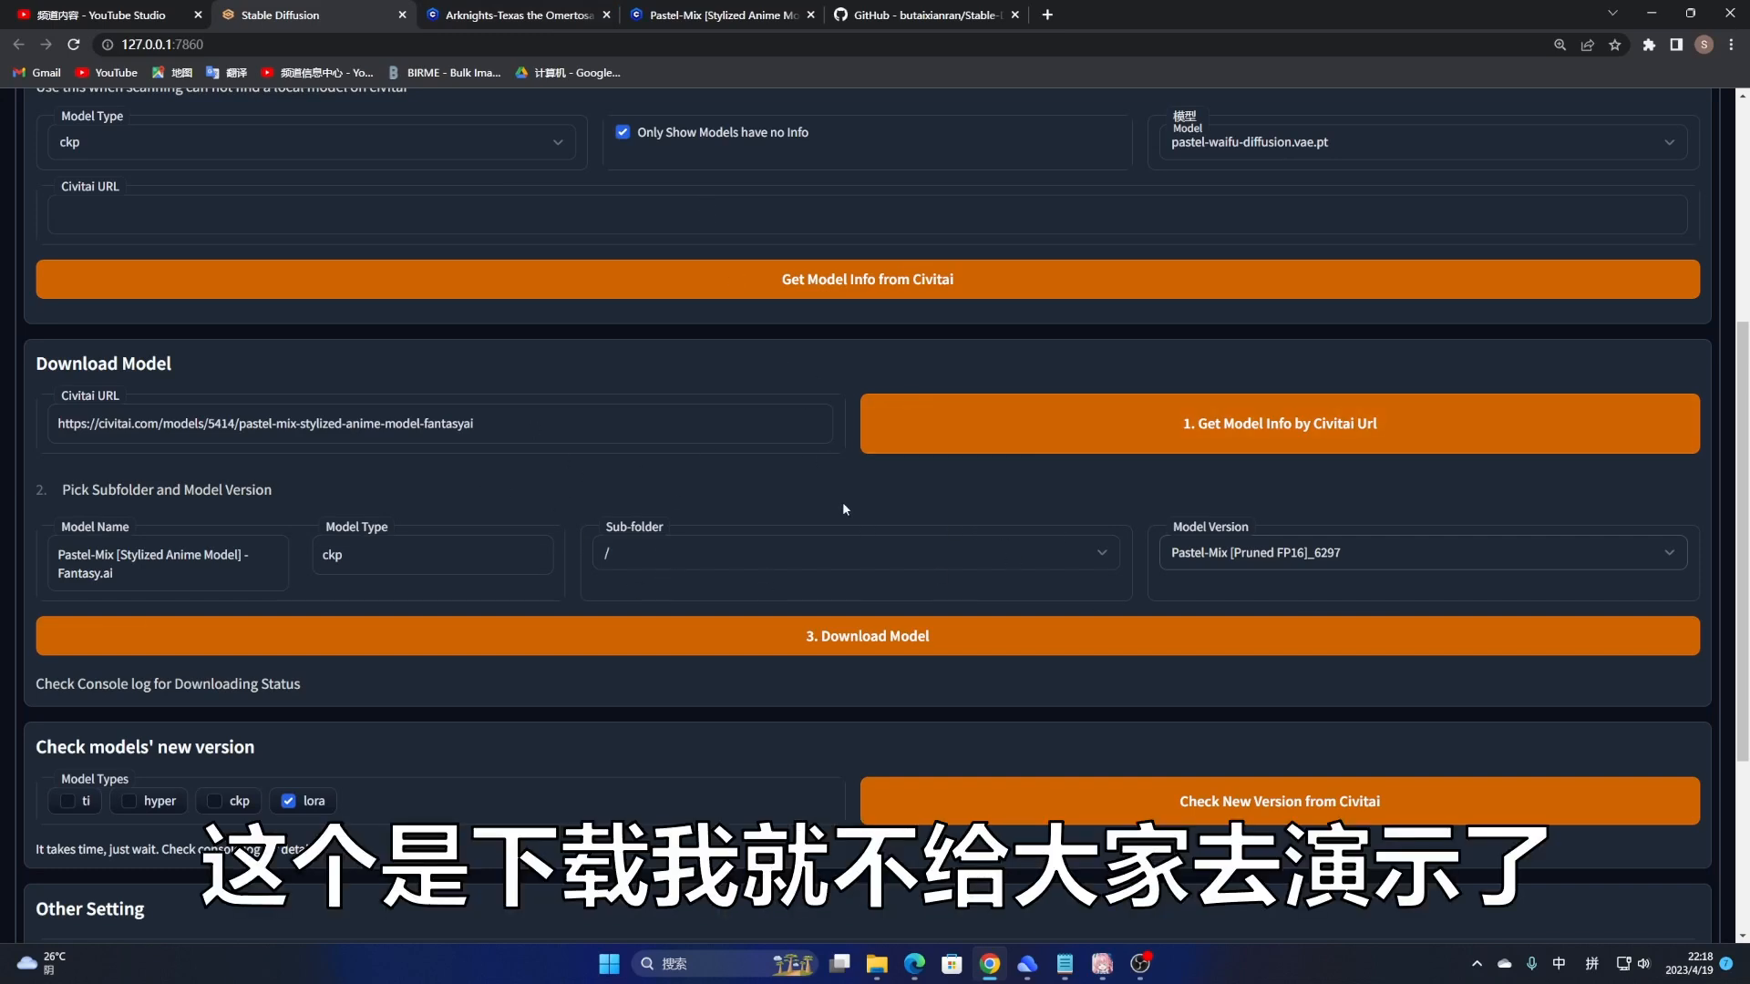
scroll(855, 516, "down", 3)
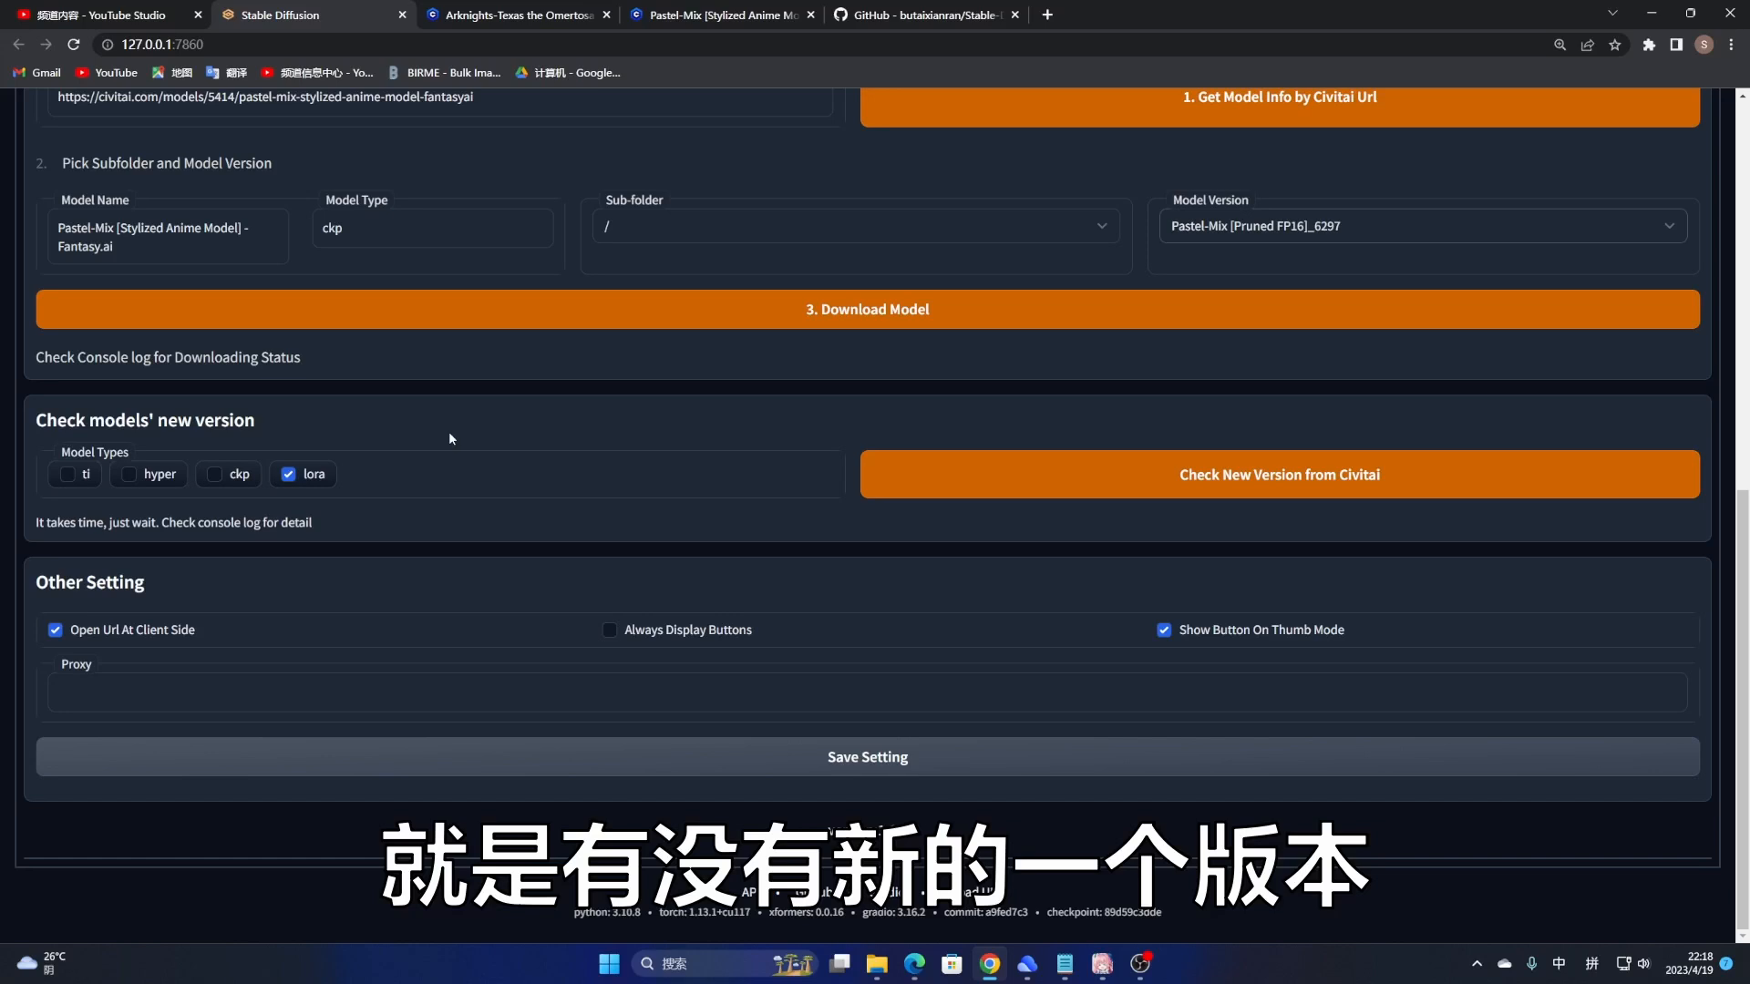
left_click(282, 478)
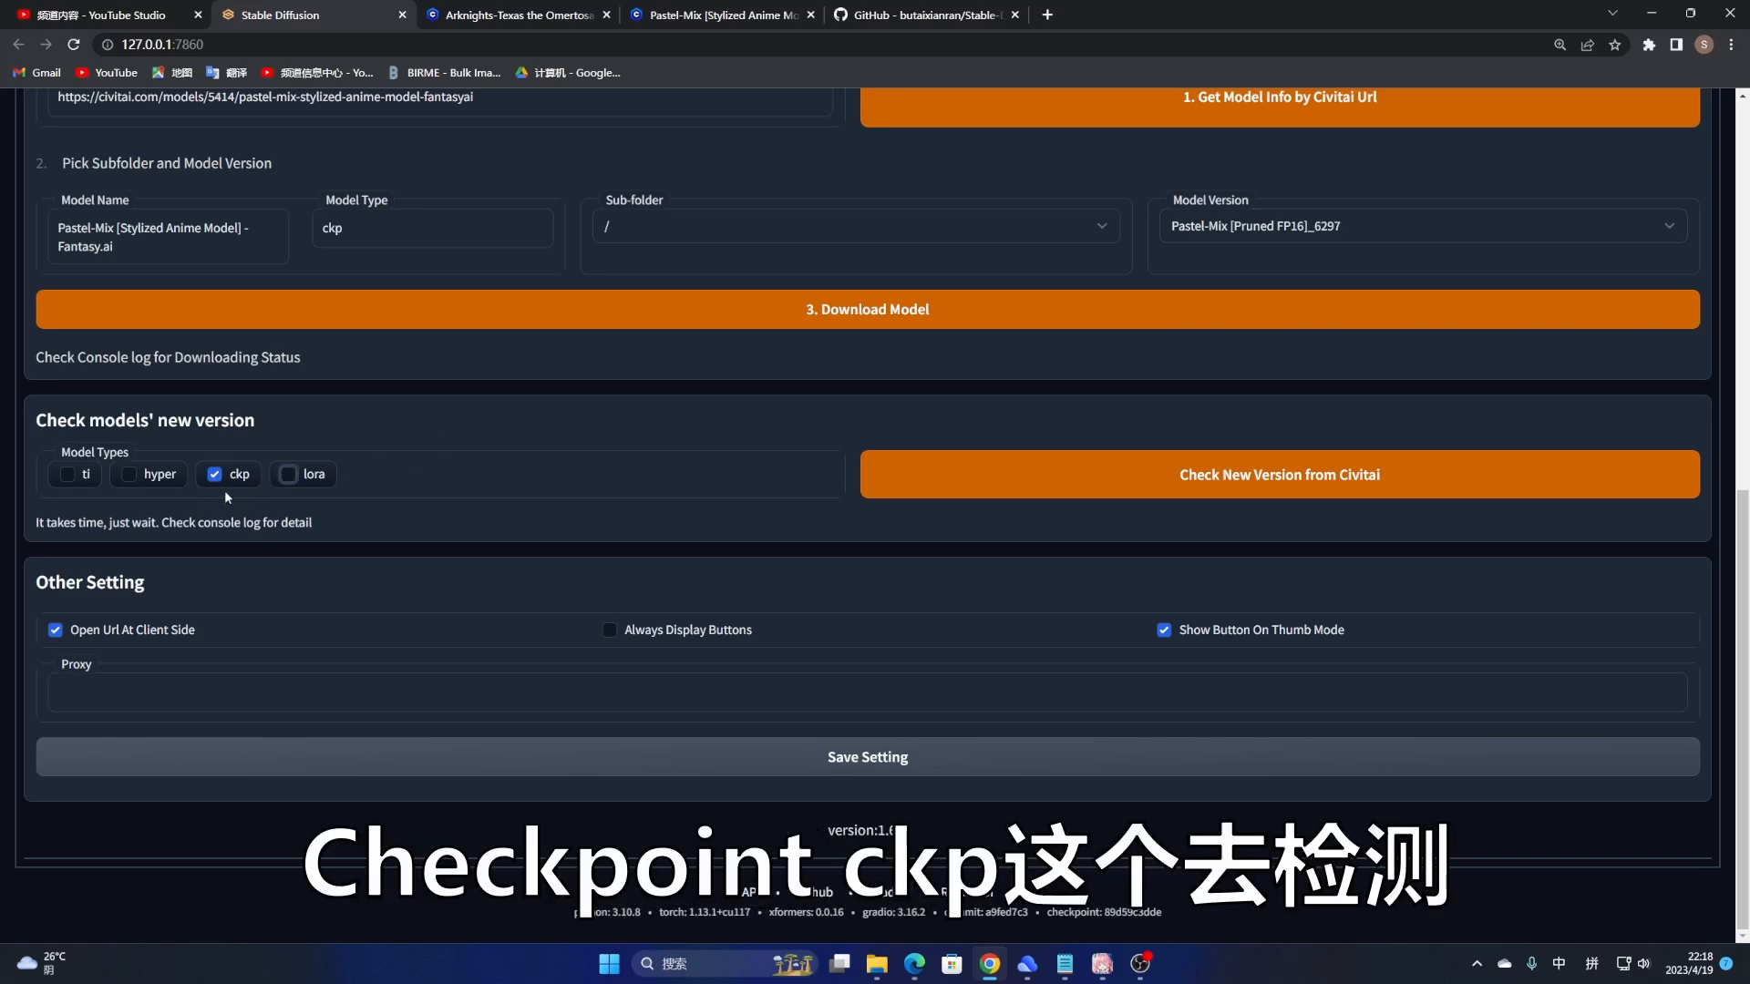
left_click(1134, 489)
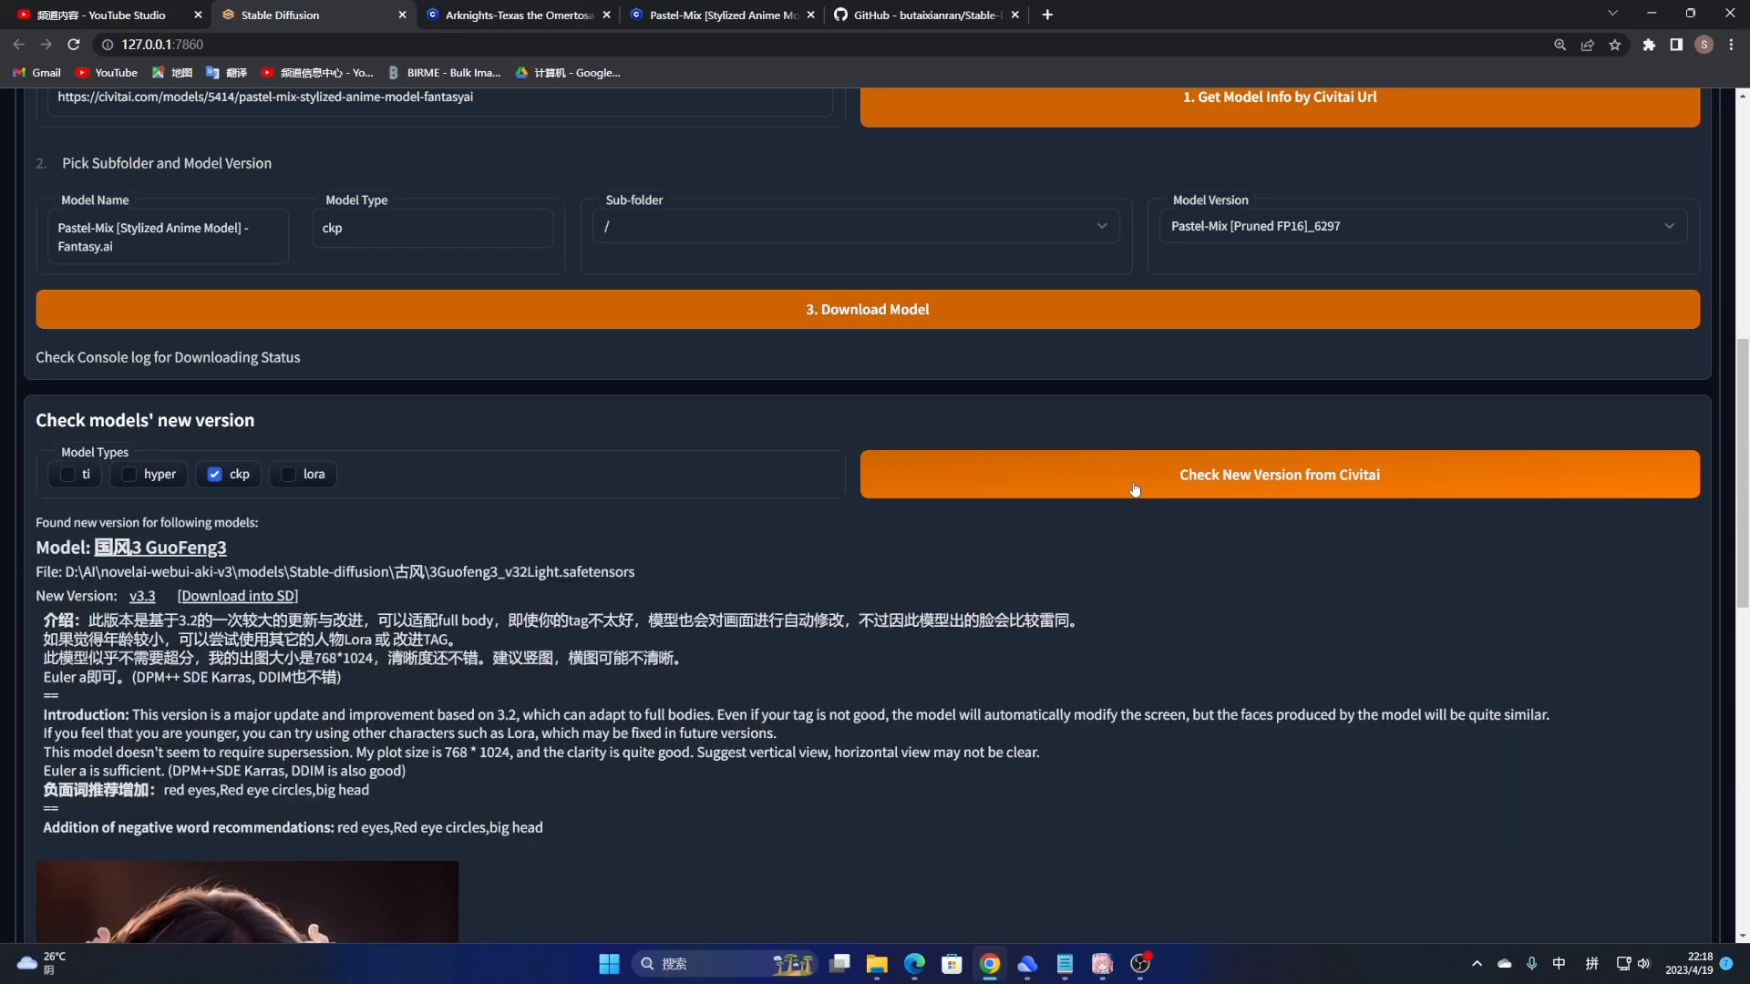
scroll(413, 592, "down", 4)
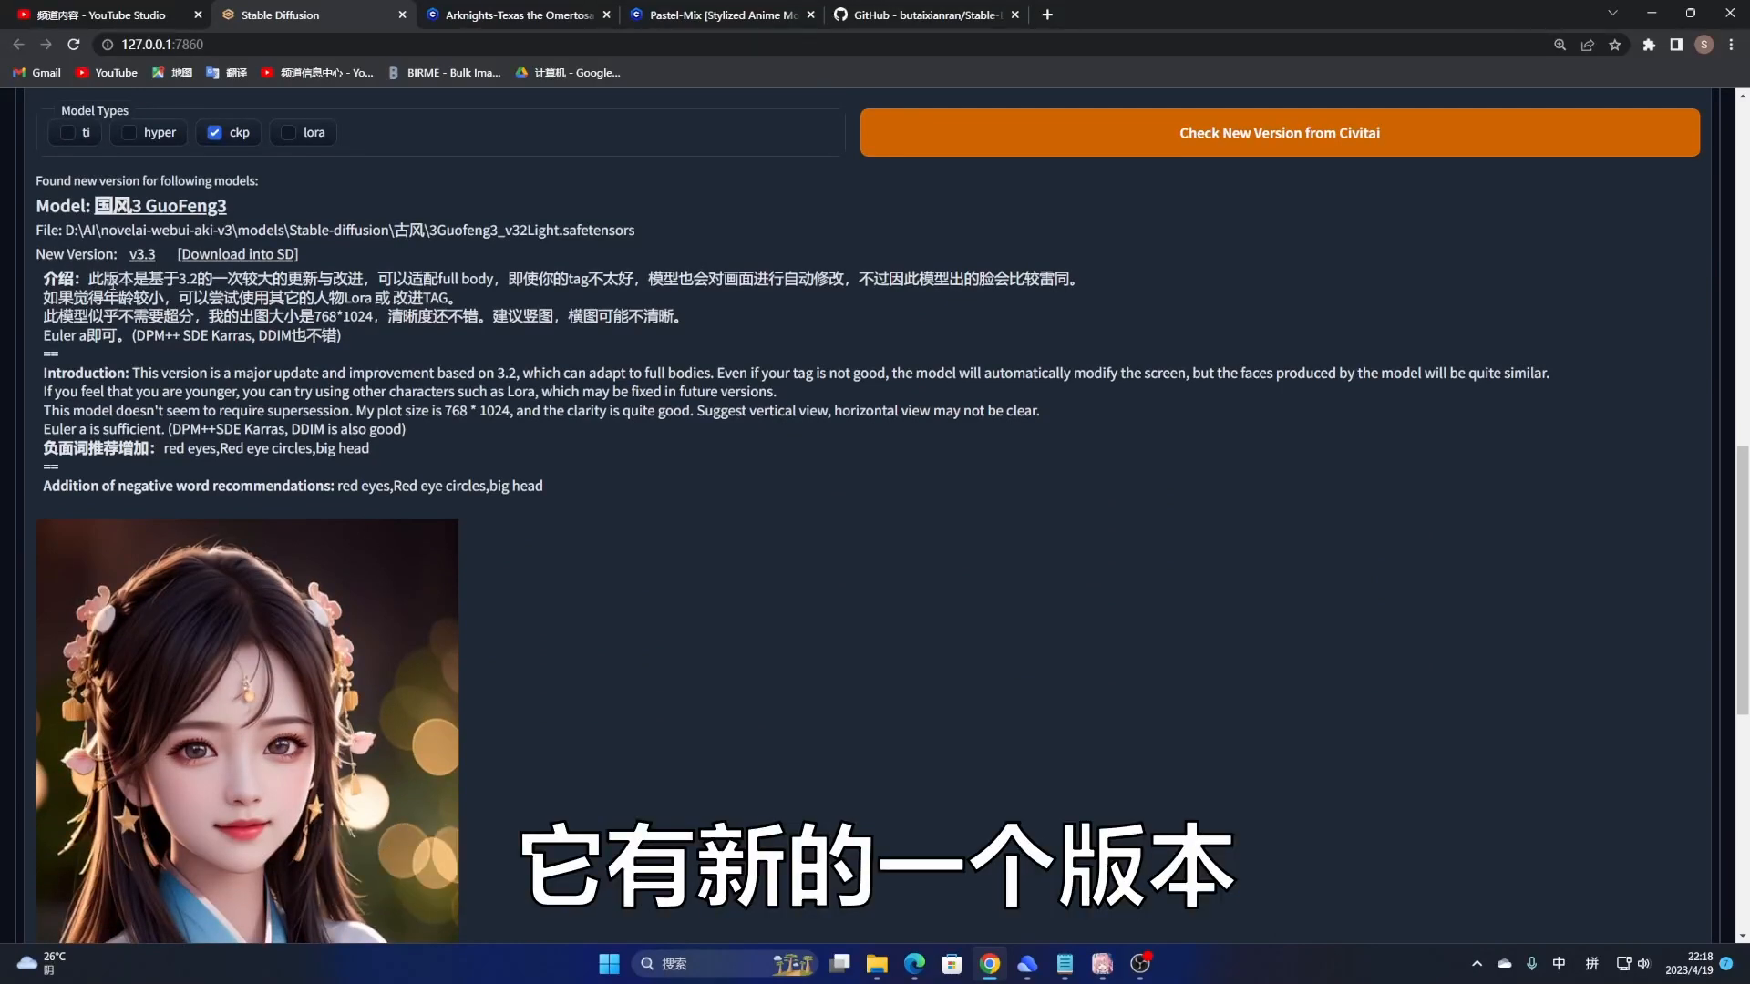
Step: Open the 国风3 GuoFeng3 Civitai page from the new-version results and compare its v3.2_light and v3.3 versions
scroll(105, 269, "up", 1)
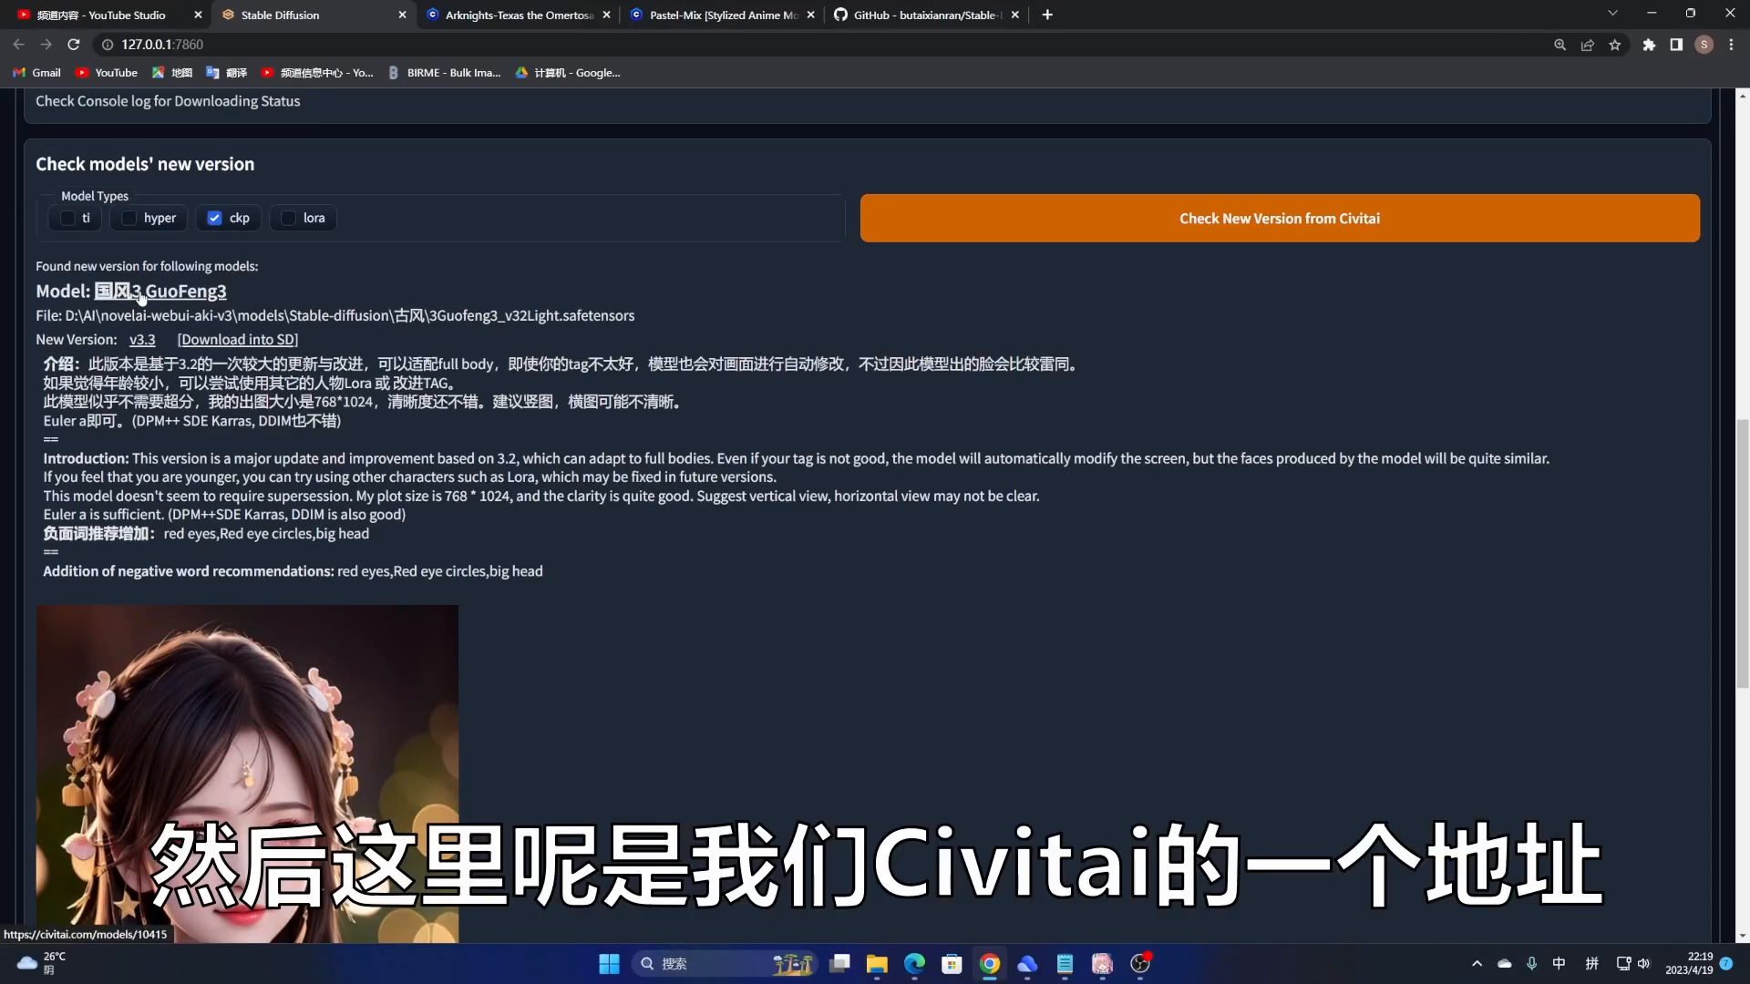
left_click(139, 292)
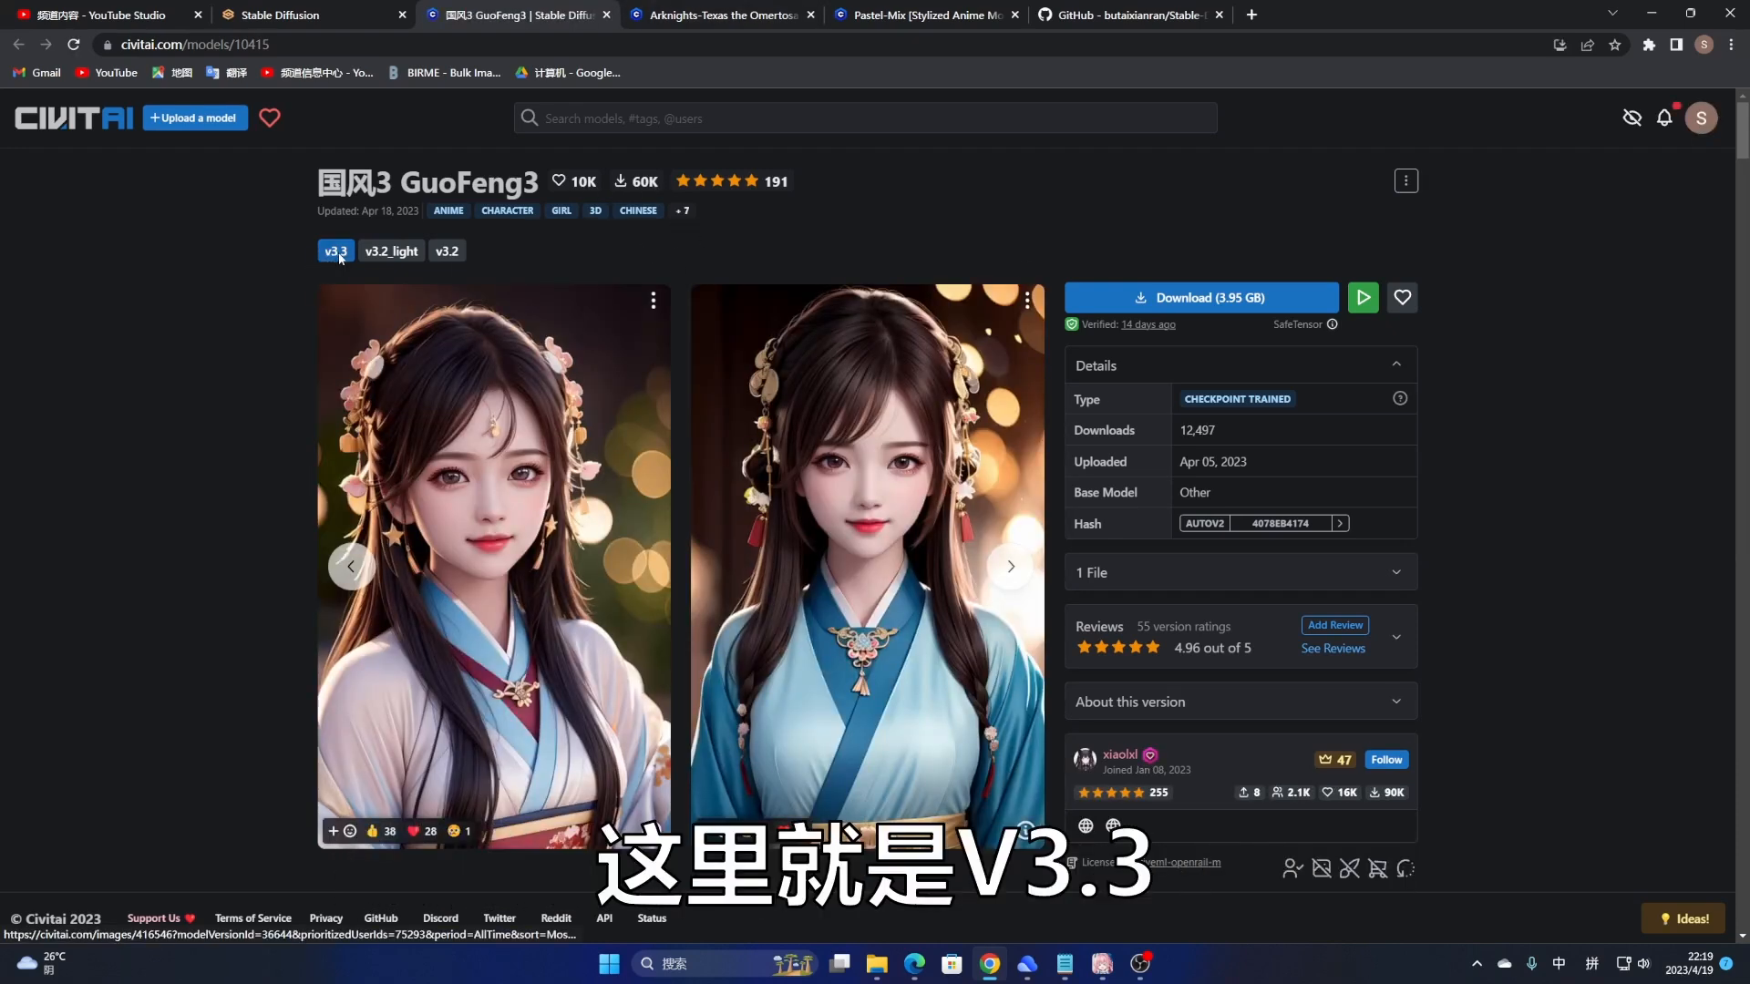
left_click(394, 255)
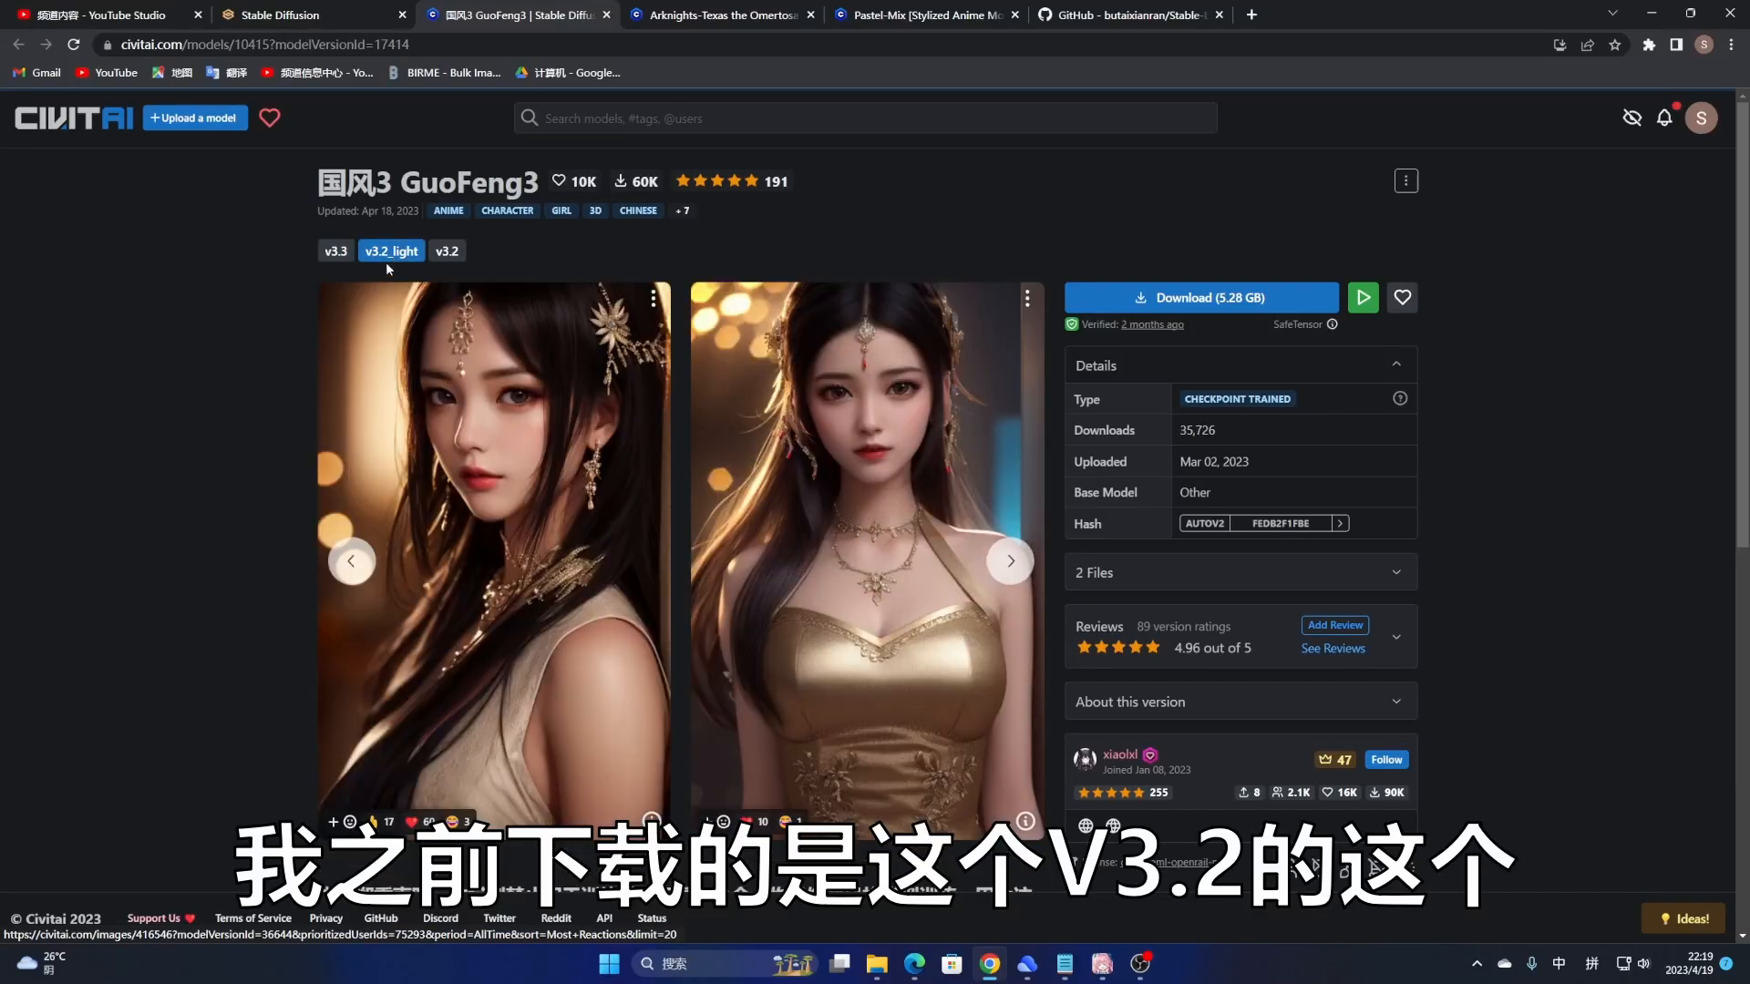
left_click(336, 254)
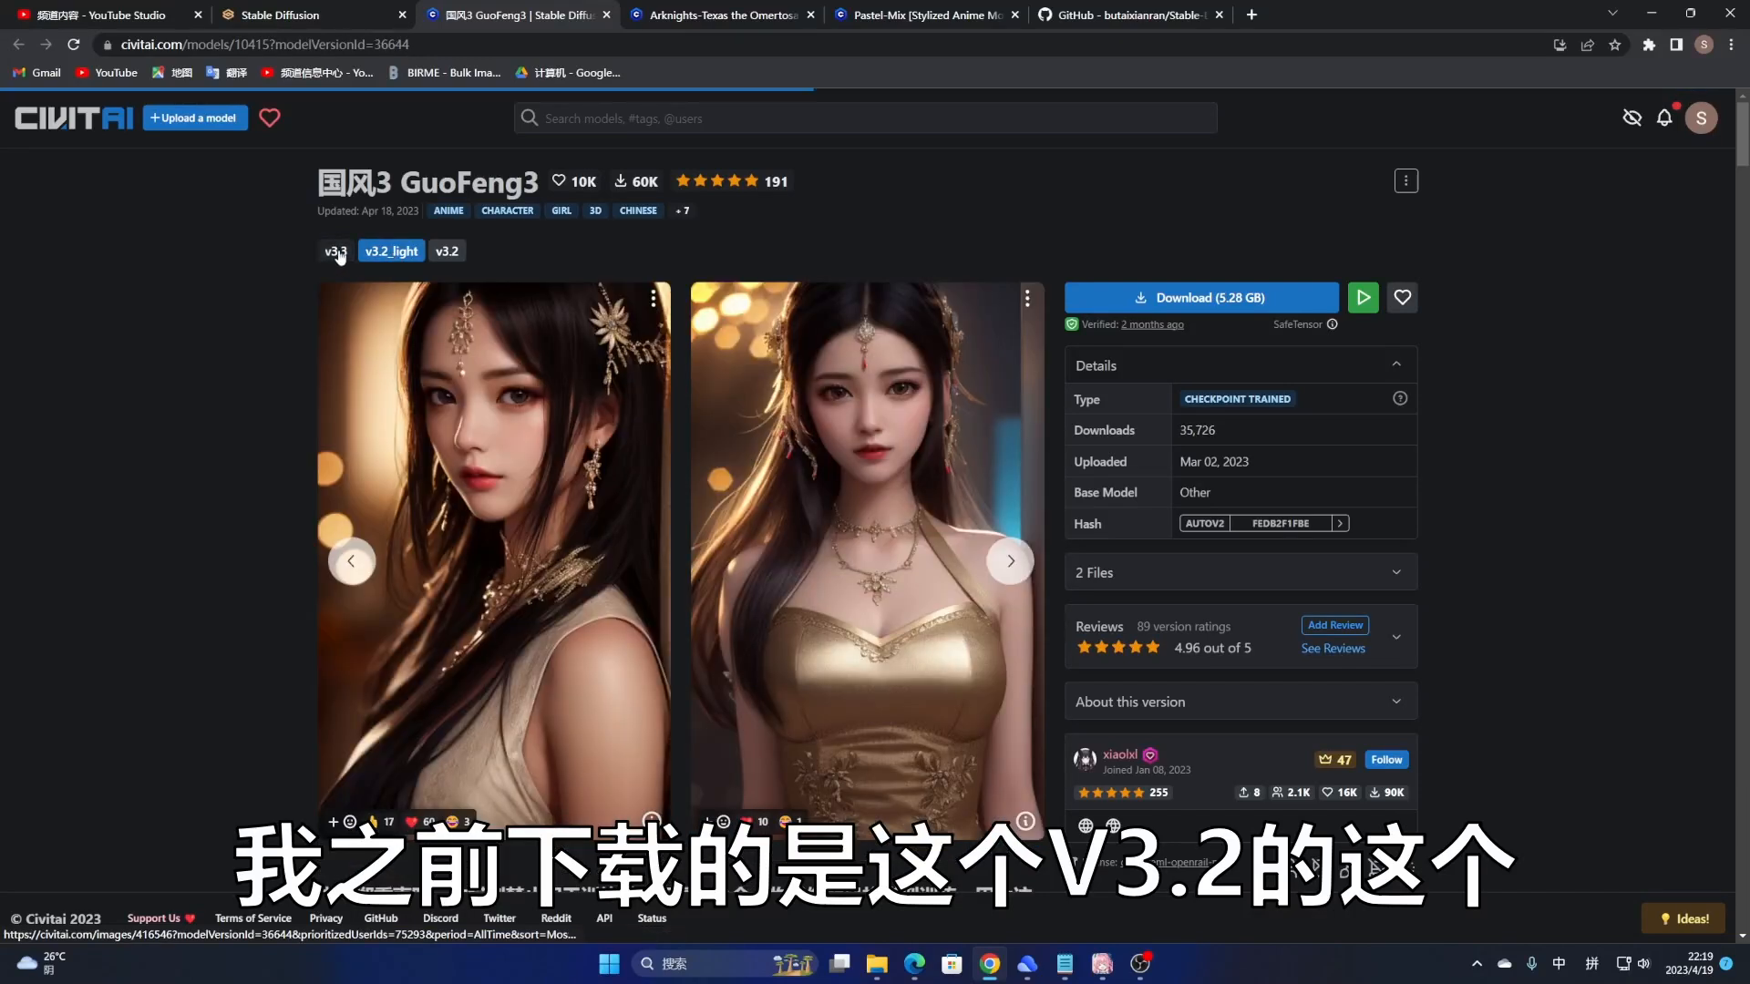
Step: Return to the Stable Diffusion page, check the Stable-diffusion models folder in File Explorer, and minimize that window
left_click(279, 11)
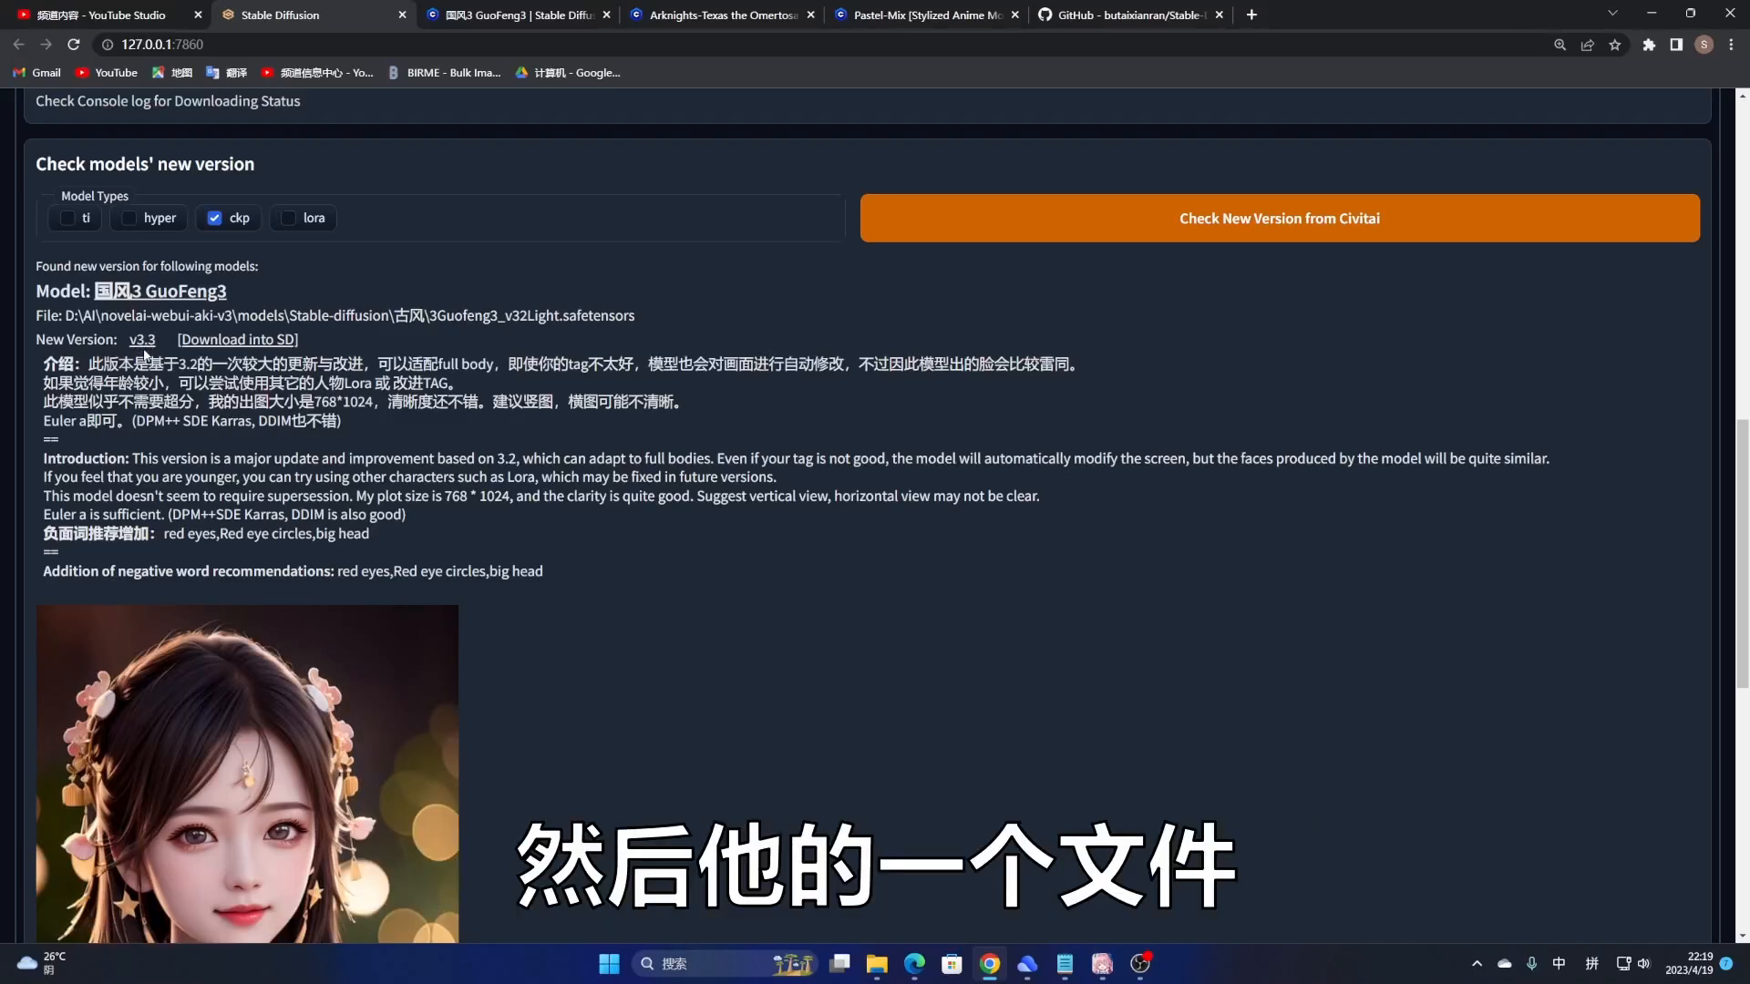
left_click(877, 964)
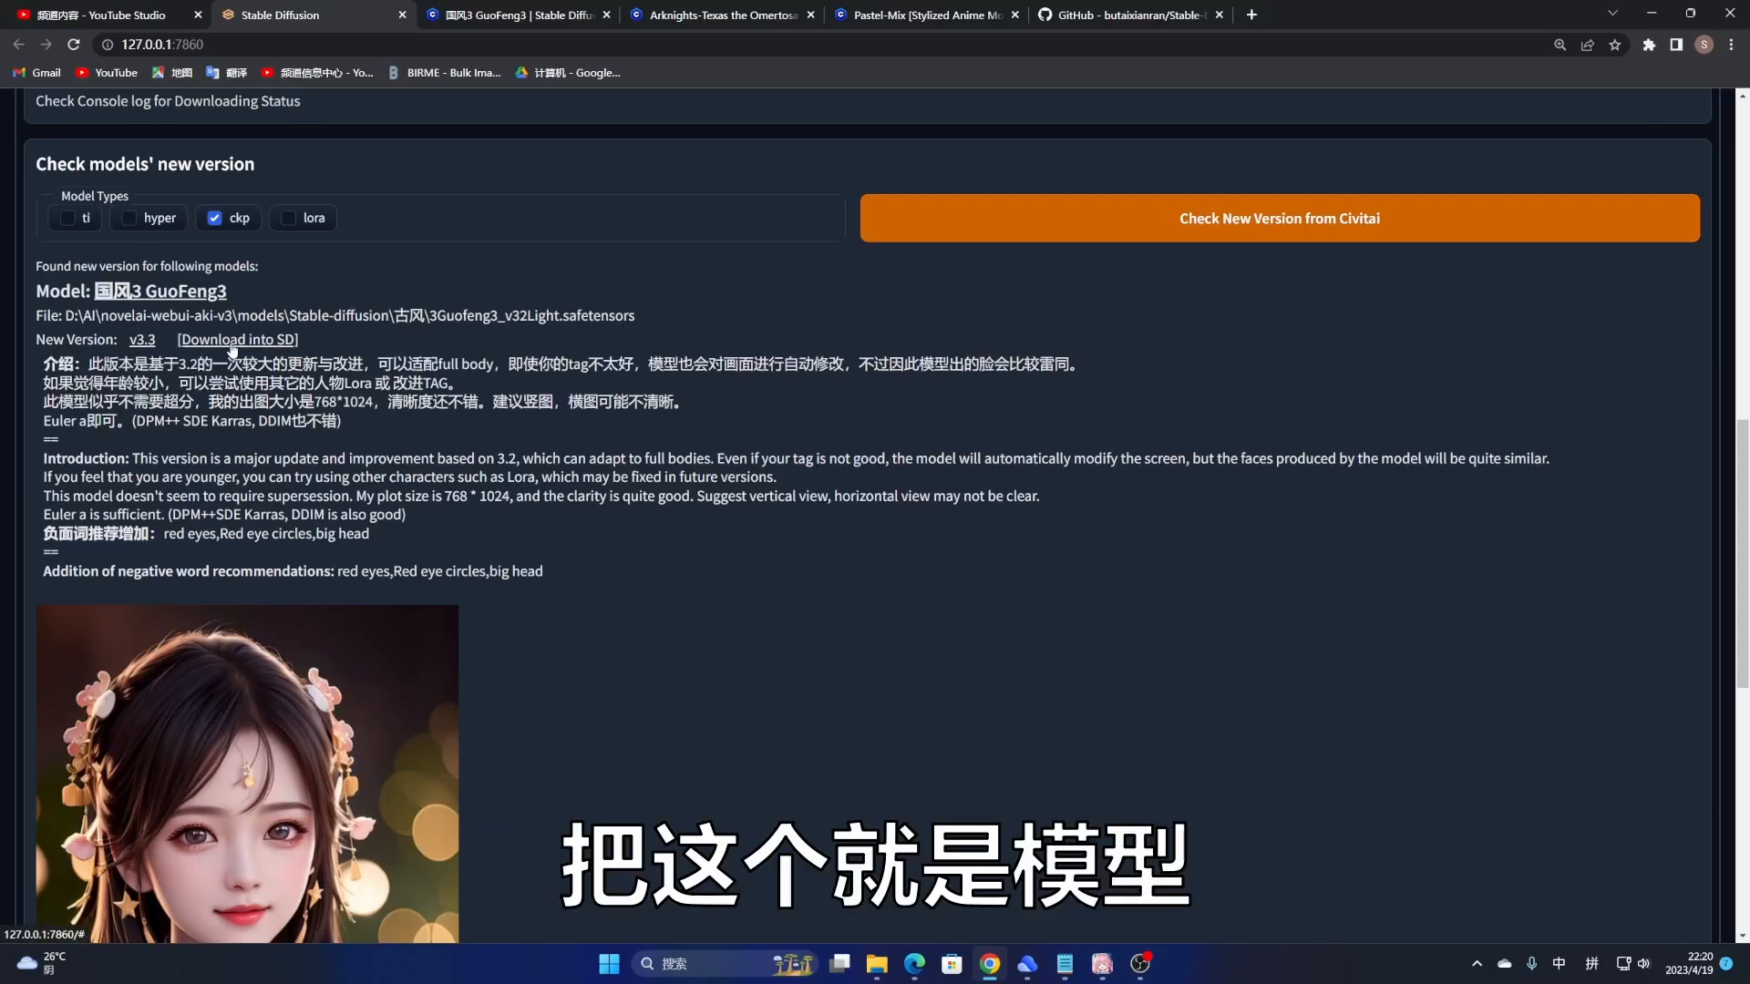
left_click(877, 966)
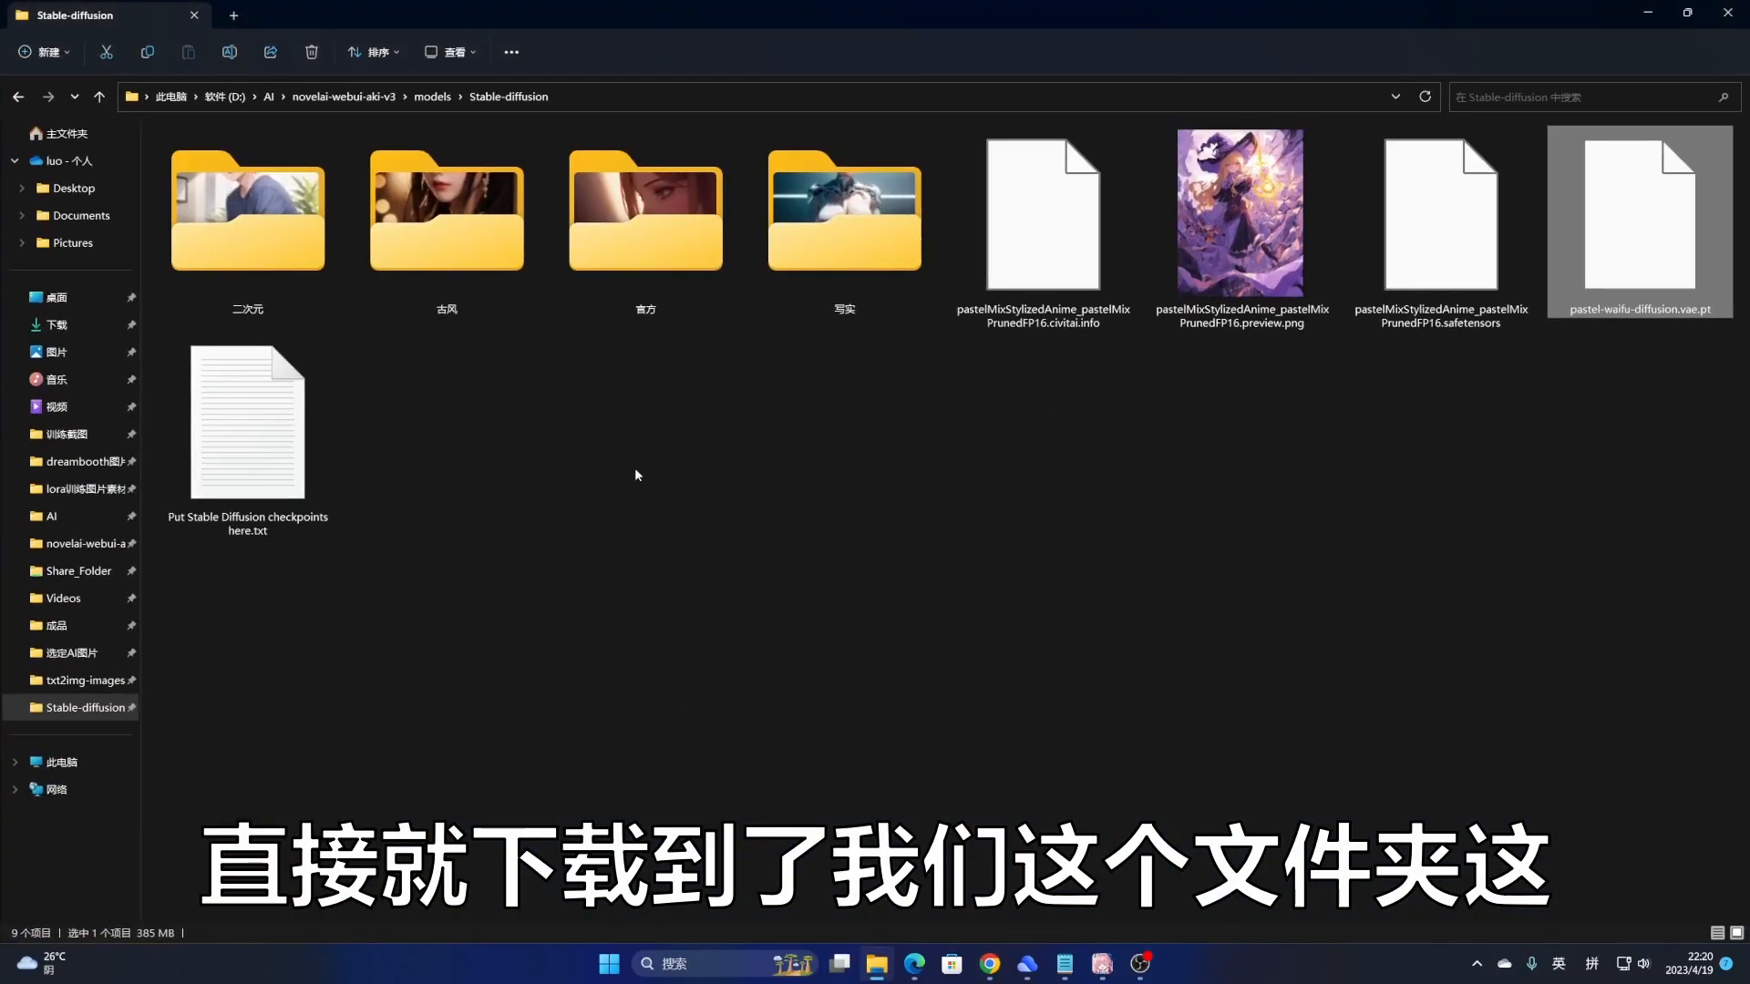
left_click(1648, 13)
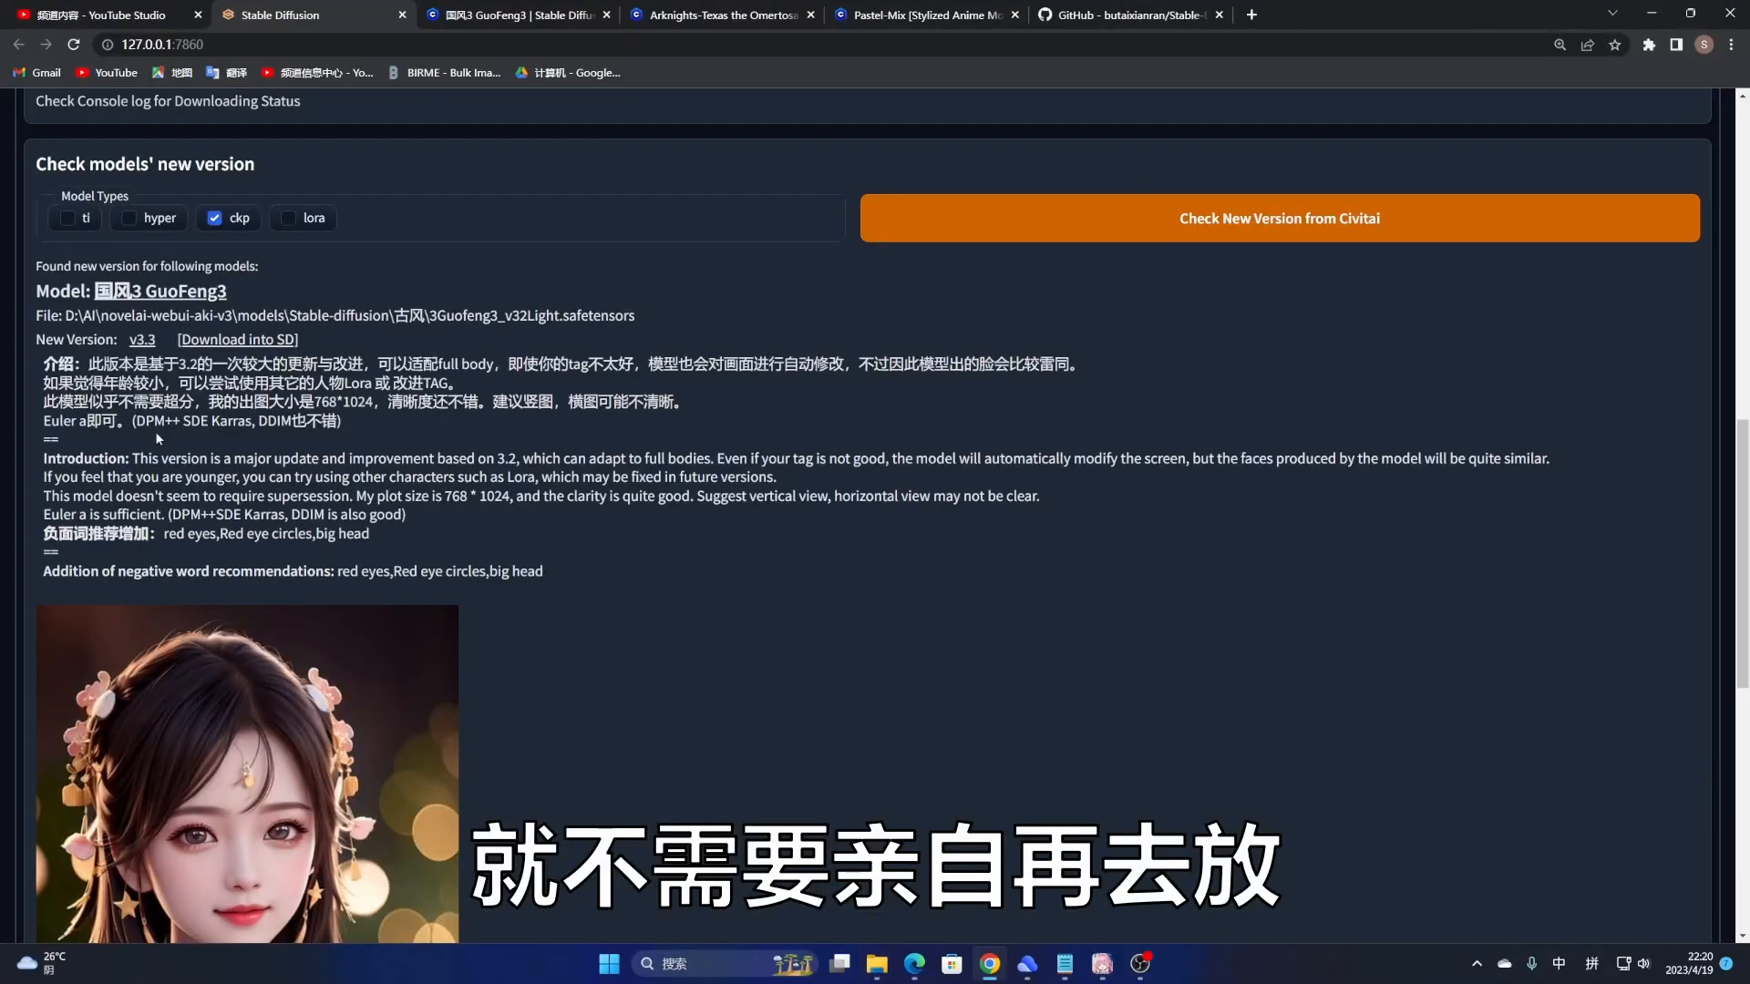
Step: Examine the GuoFeng3 v3.3 introduction and preview image, and the Other Setting options below the new-version results
scroll(273, 438, "down", 8)
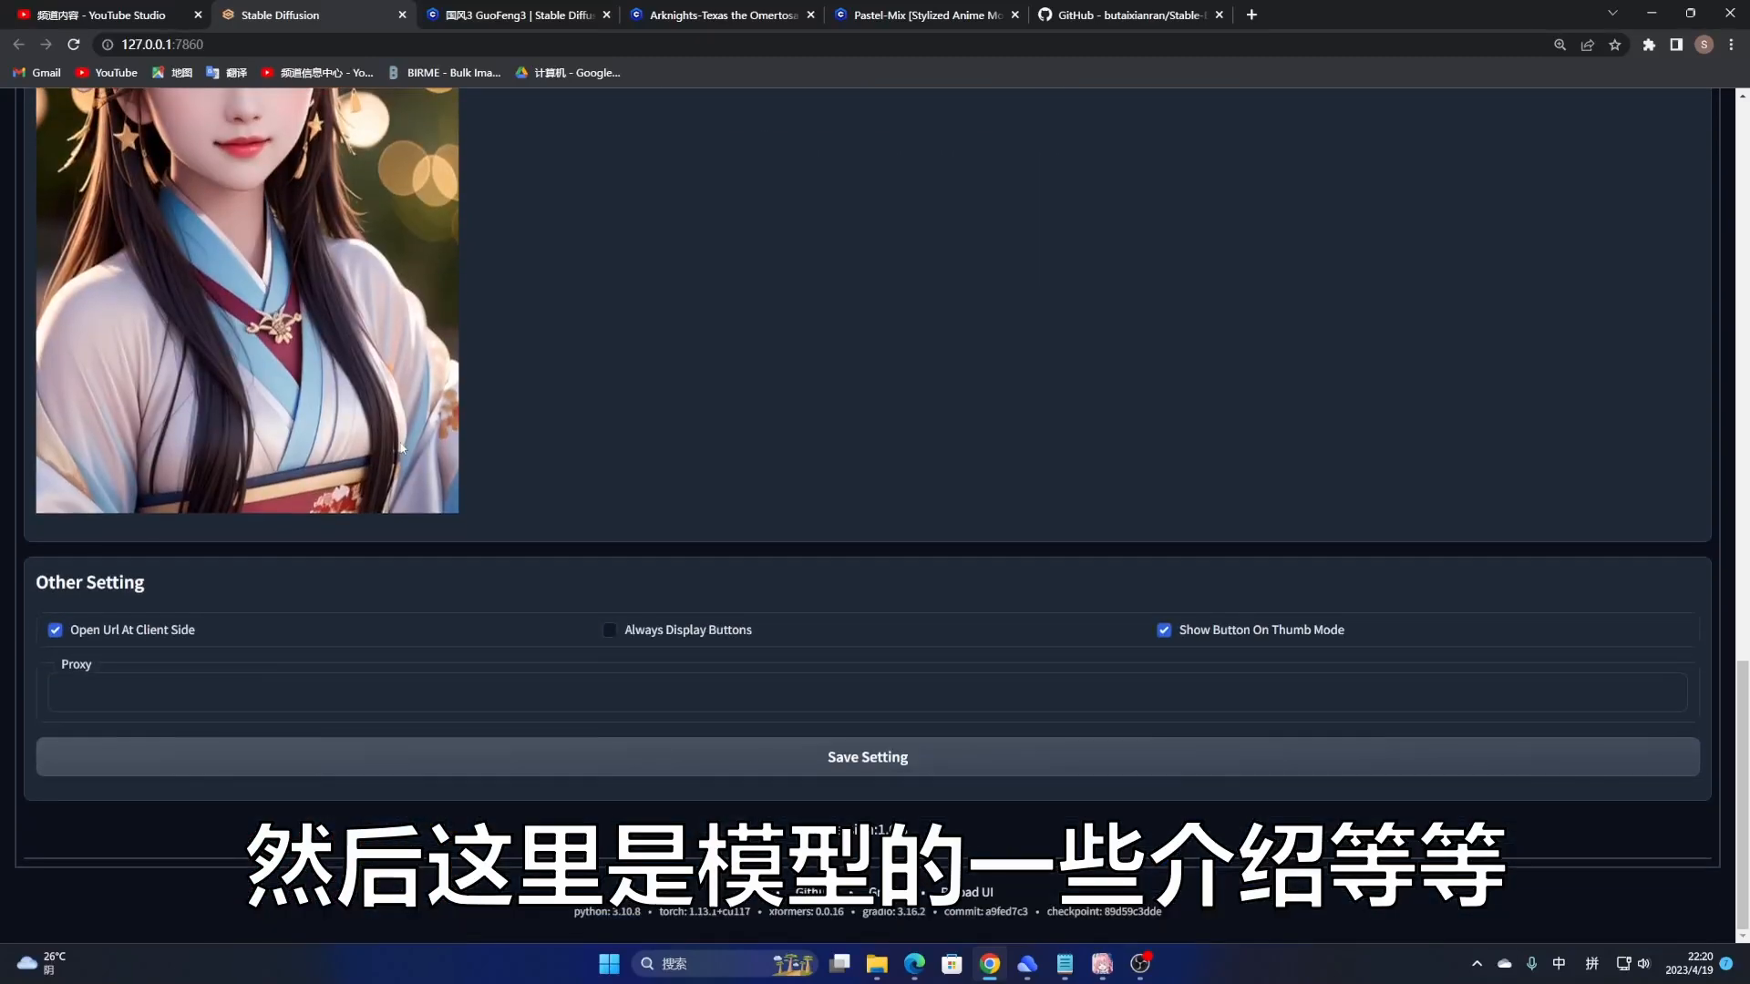
scroll(524, 398, "up", 7)
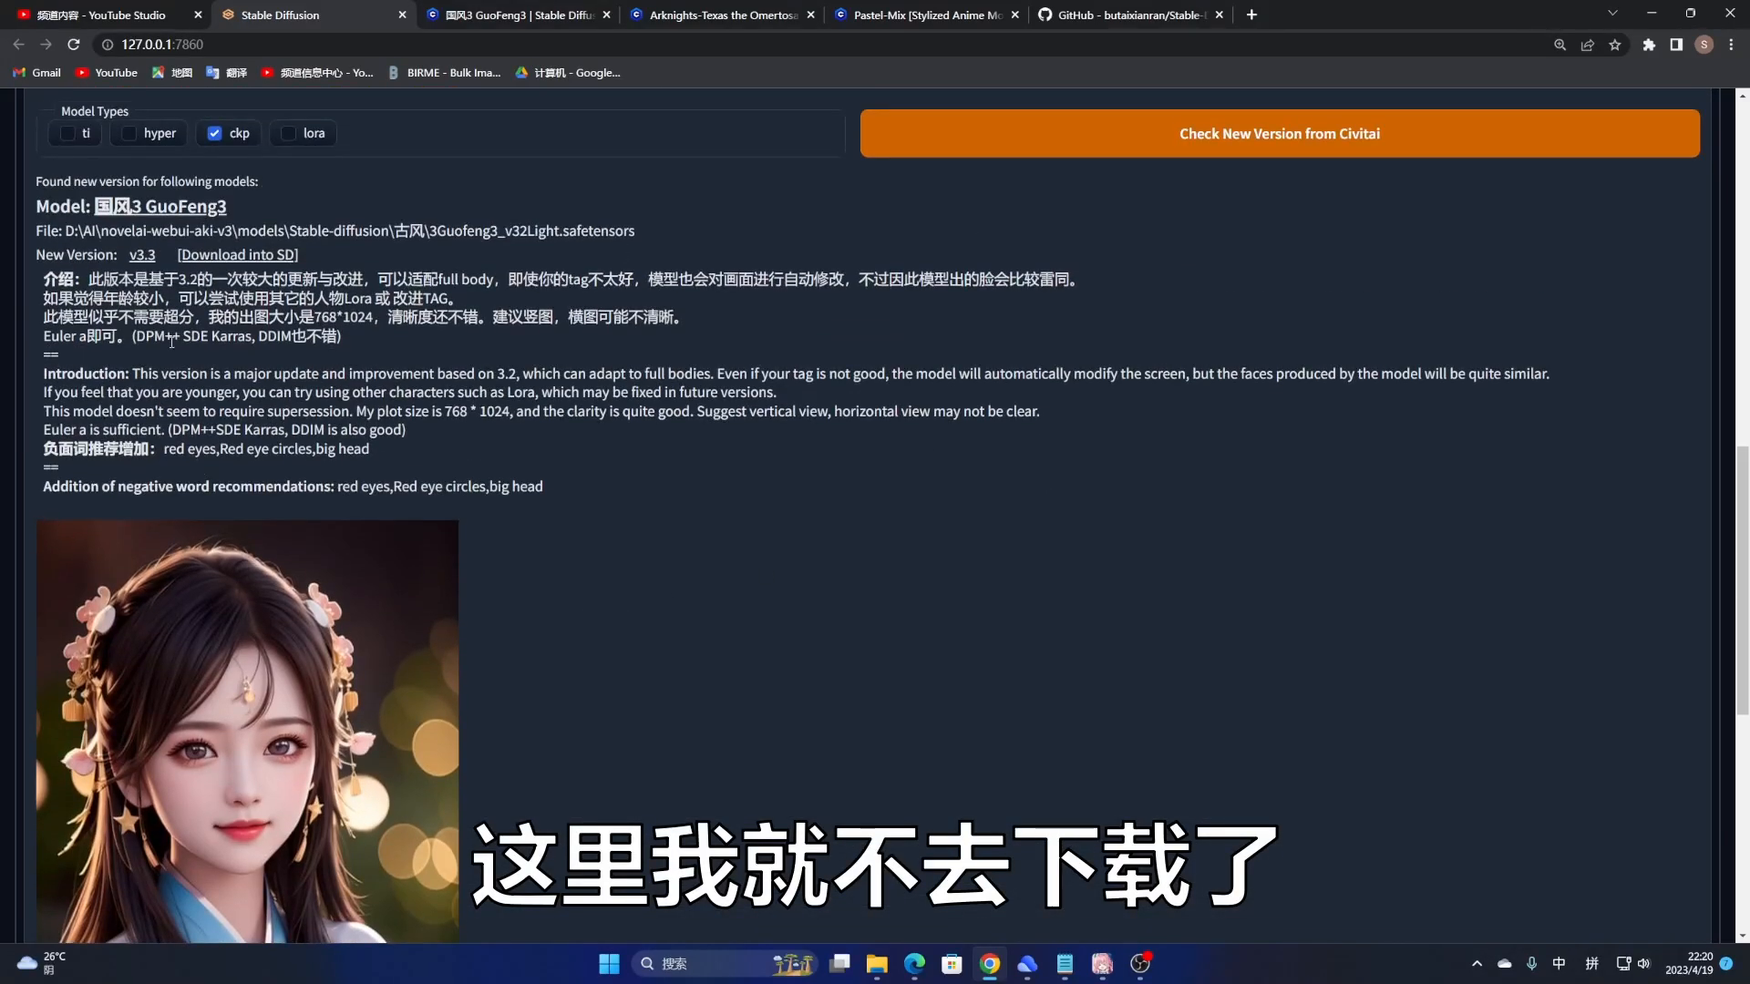
scroll(197, 402, "down", 7)
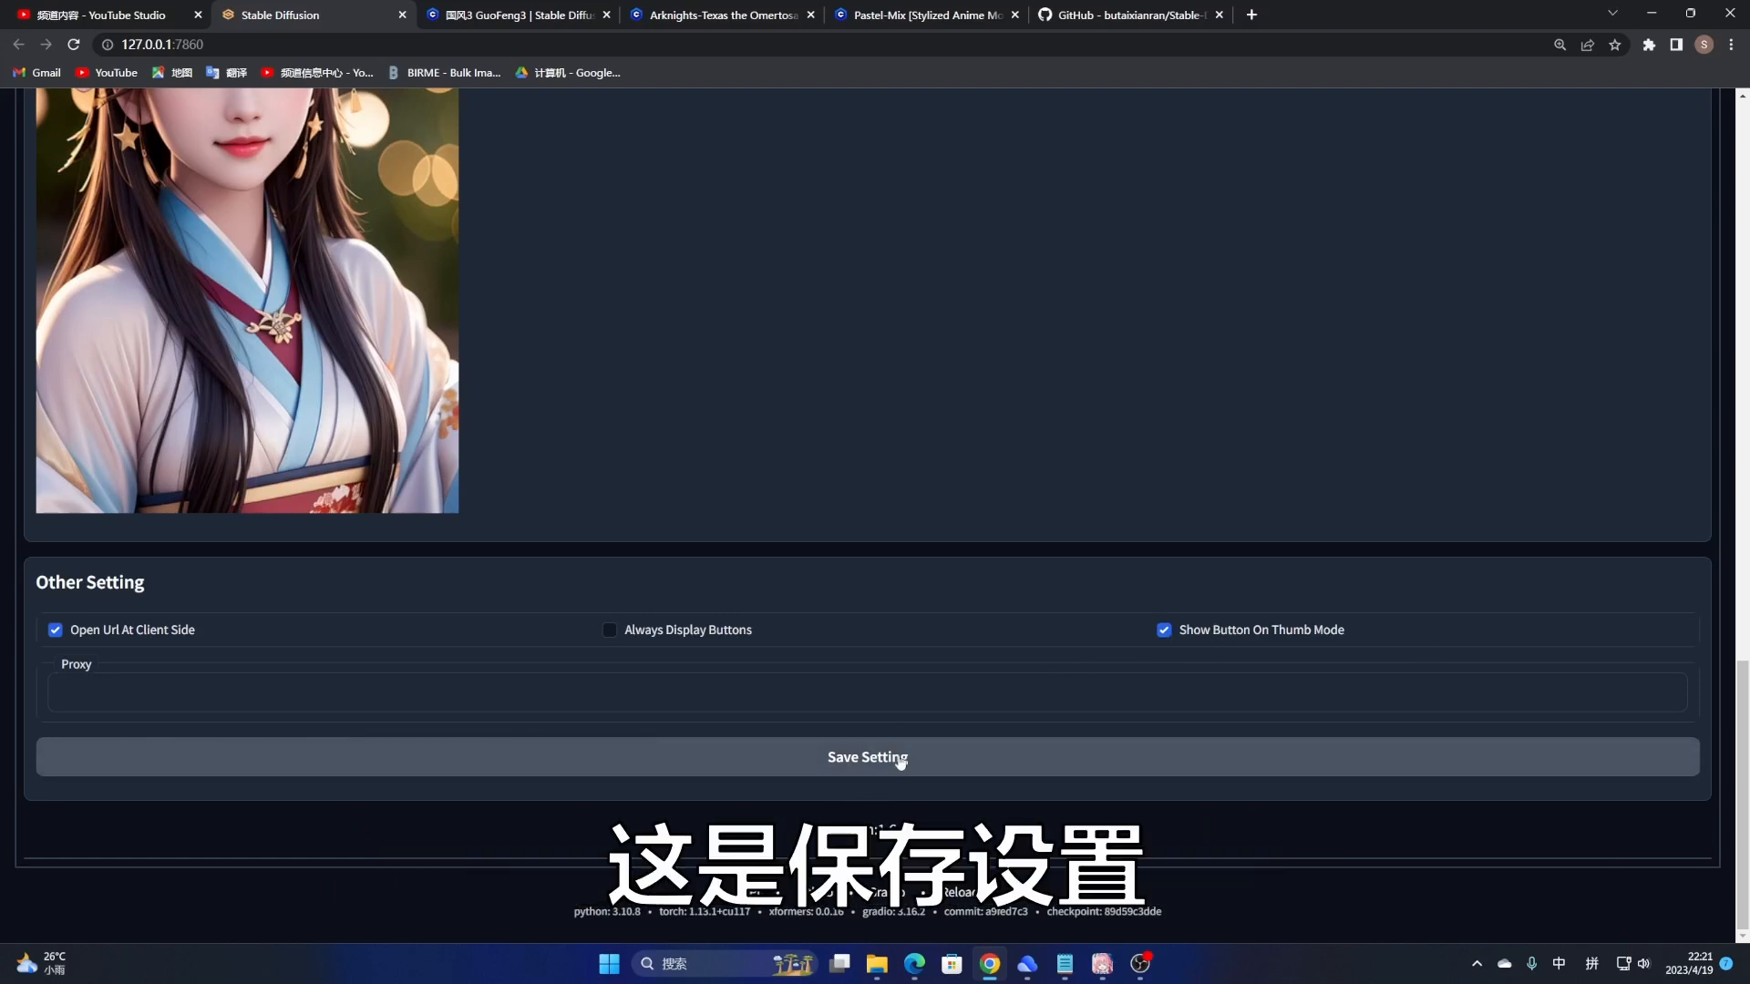
Step: Leave Civitai Helper and go back to the txt2img page with its Lora model cards
scroll(897, 762, "up", 10)
scroll(899, 762, "up", 6)
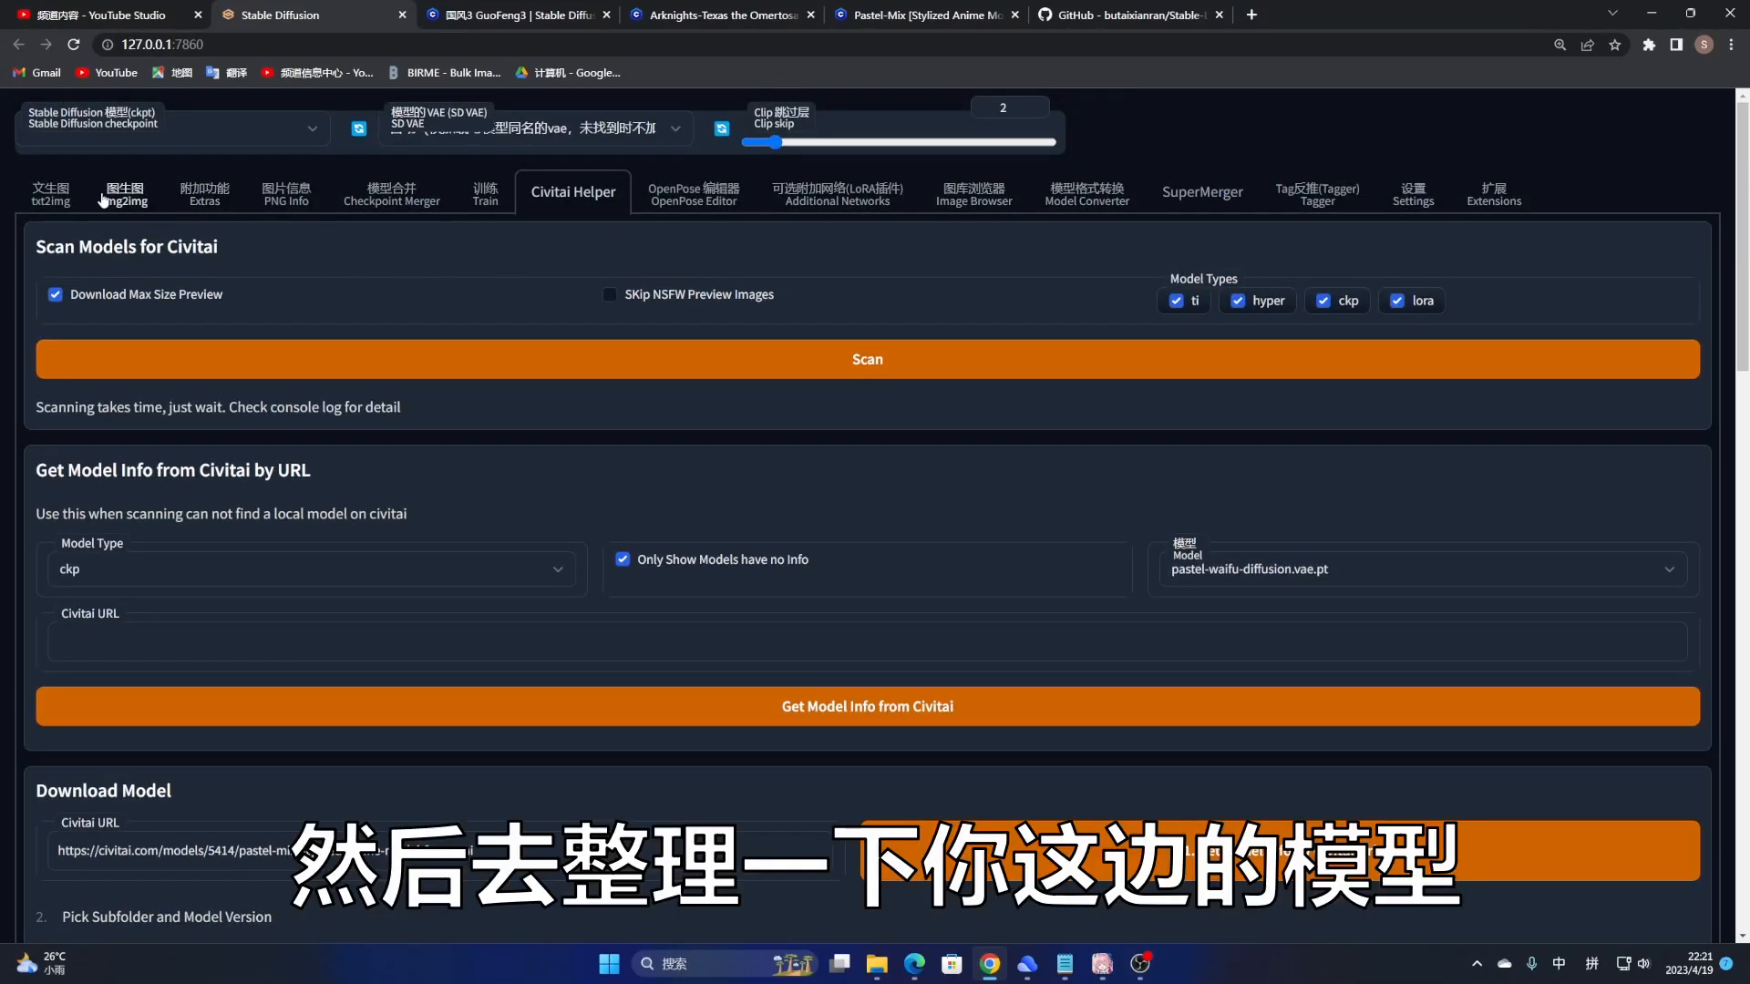
left_click(71, 197)
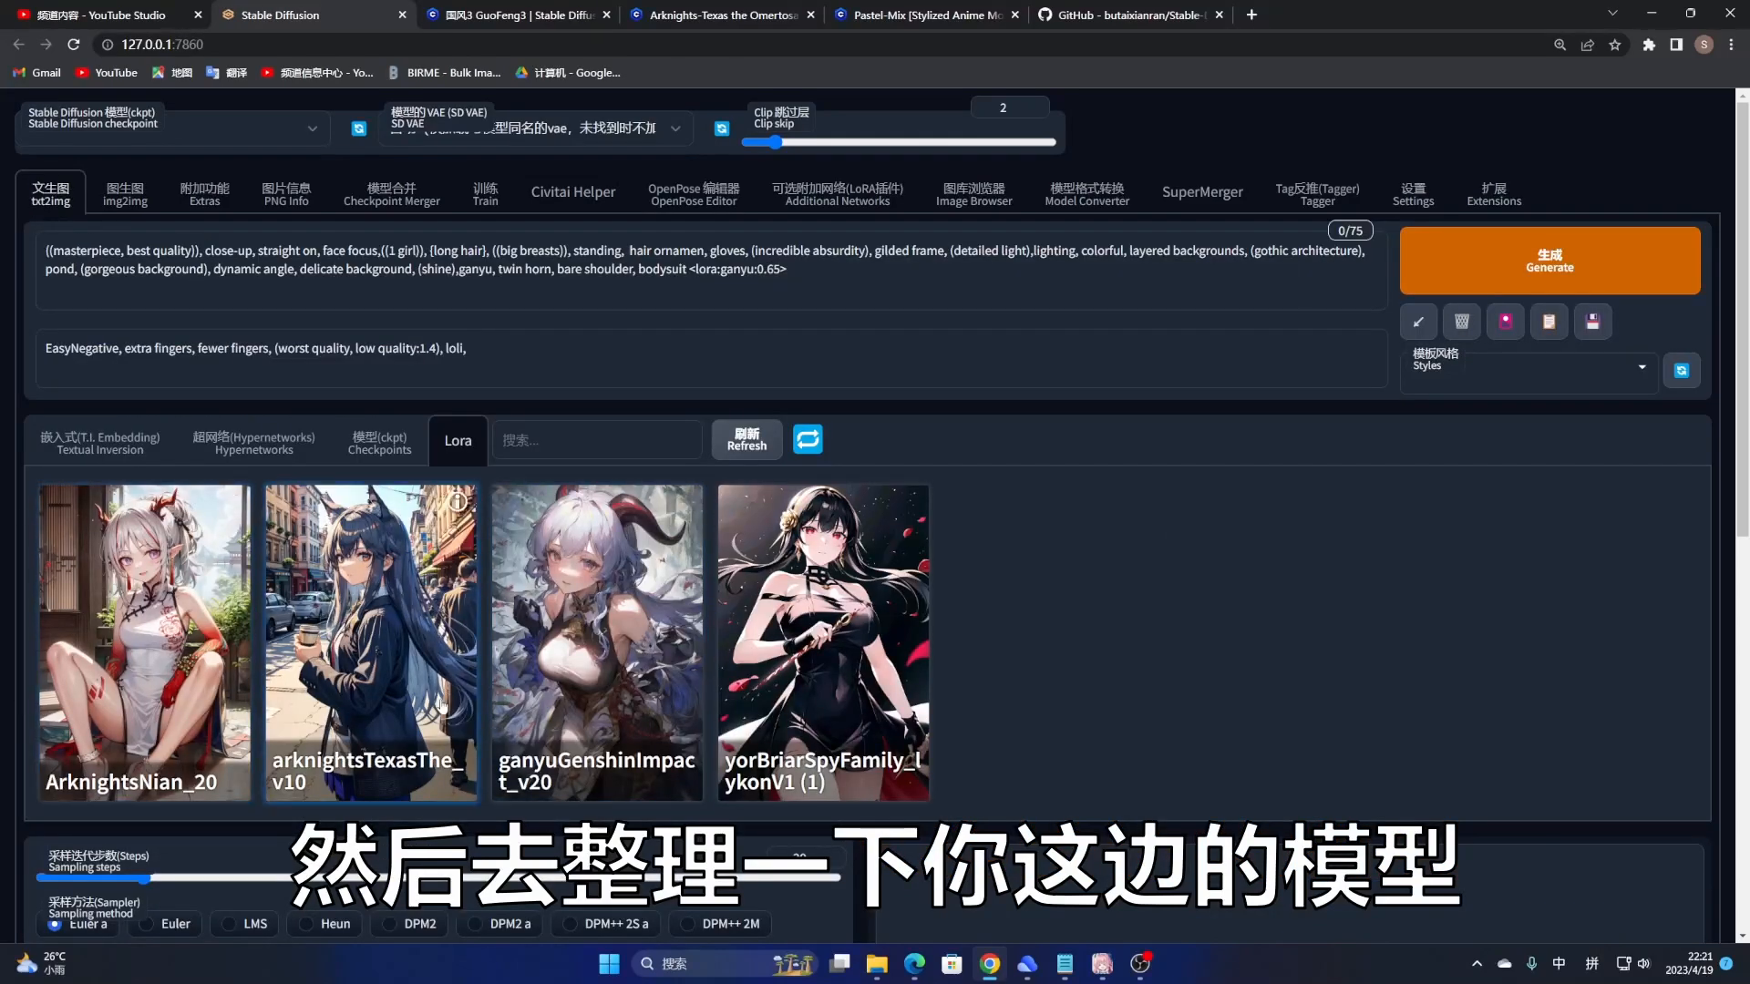